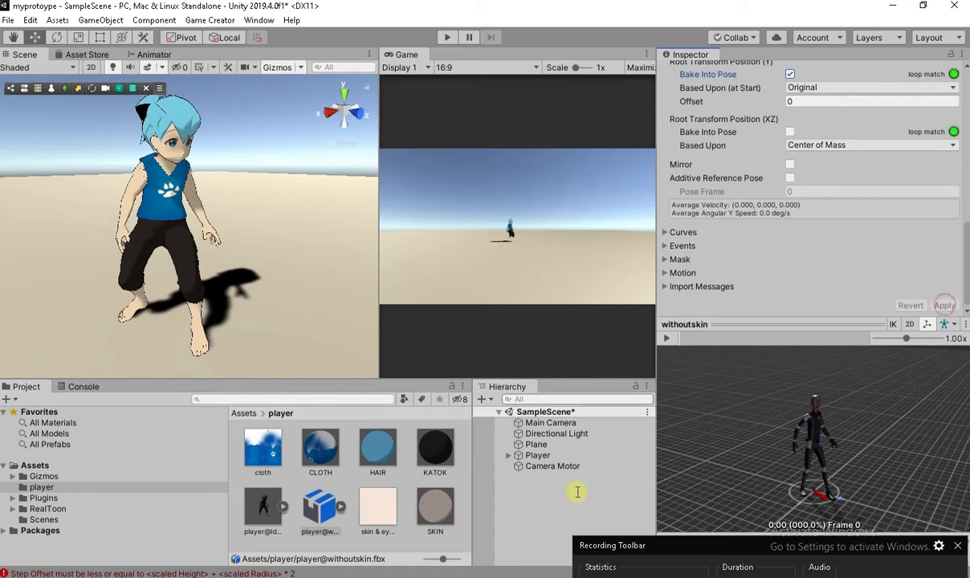
click(495, 499)
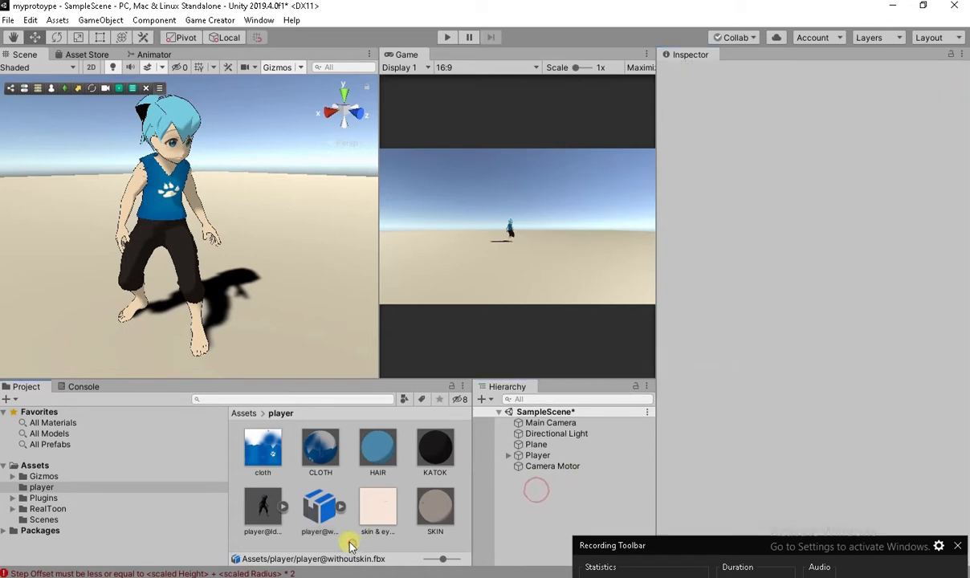
click(296, 577)
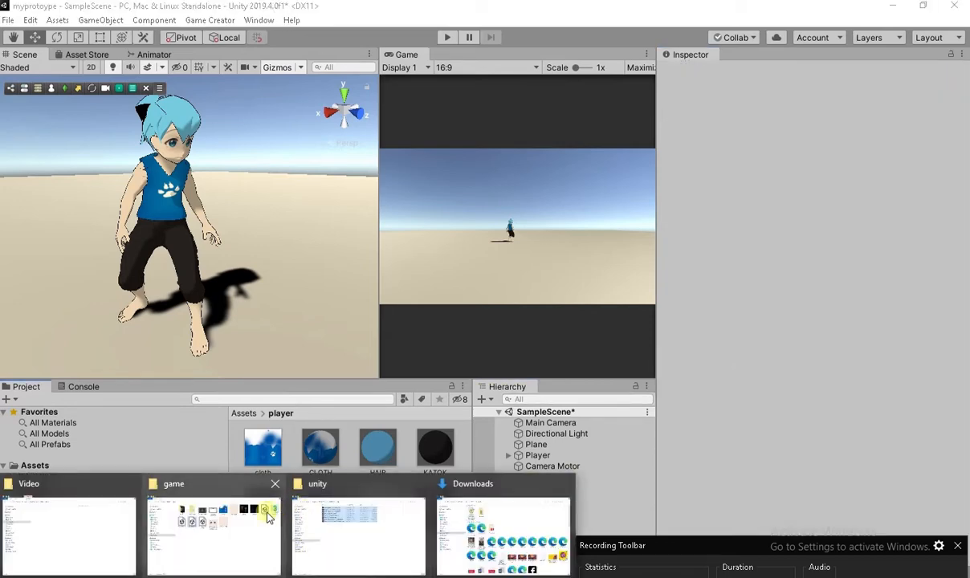
click(316, 518)
click(295, 577)
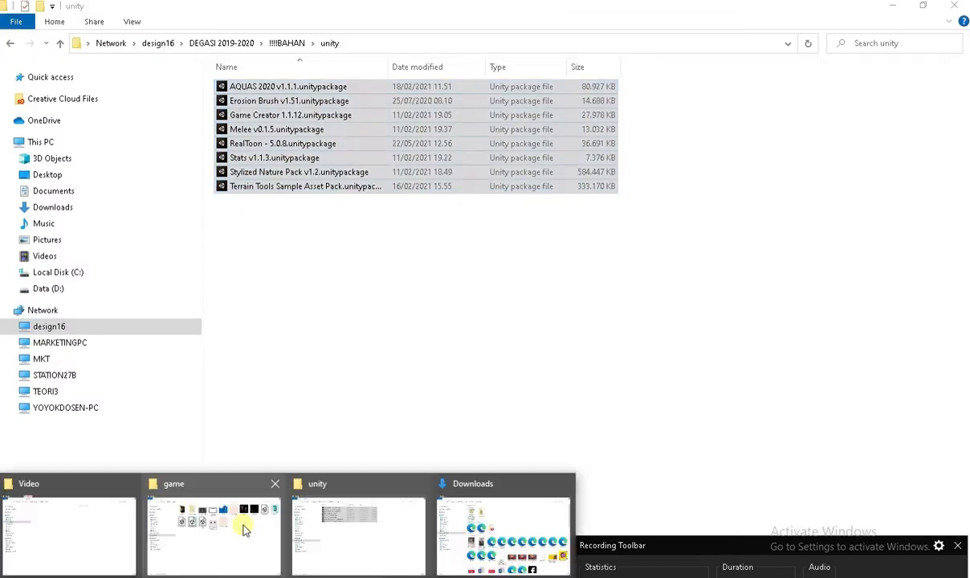
click(242, 524)
click(309, 212)
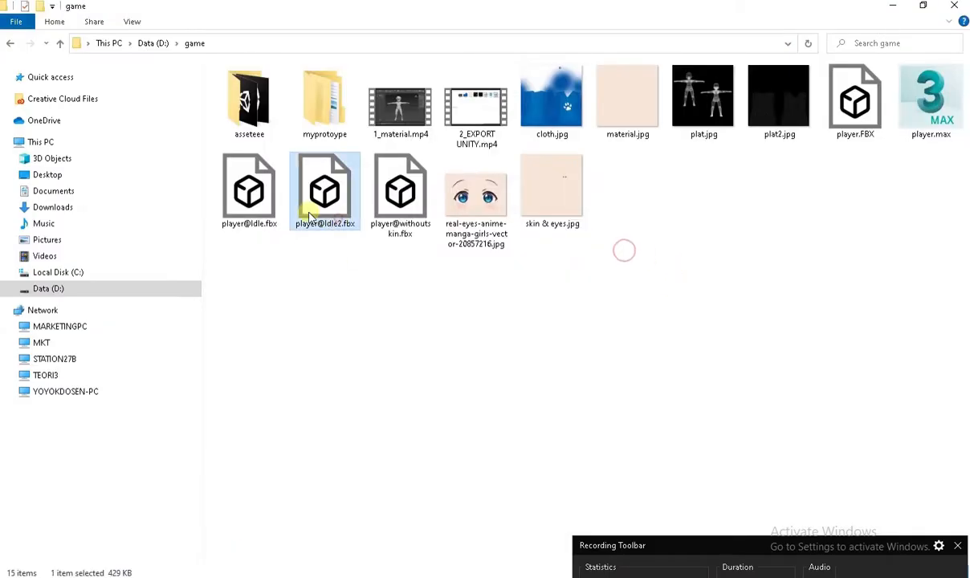
drag(325, 223, 346, 526)
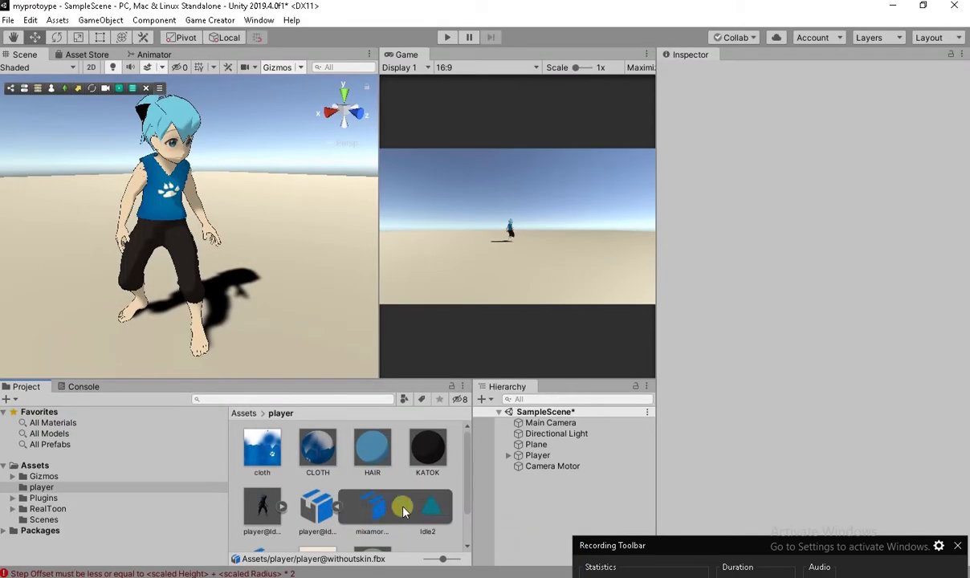
click(400, 526)
click(337, 457)
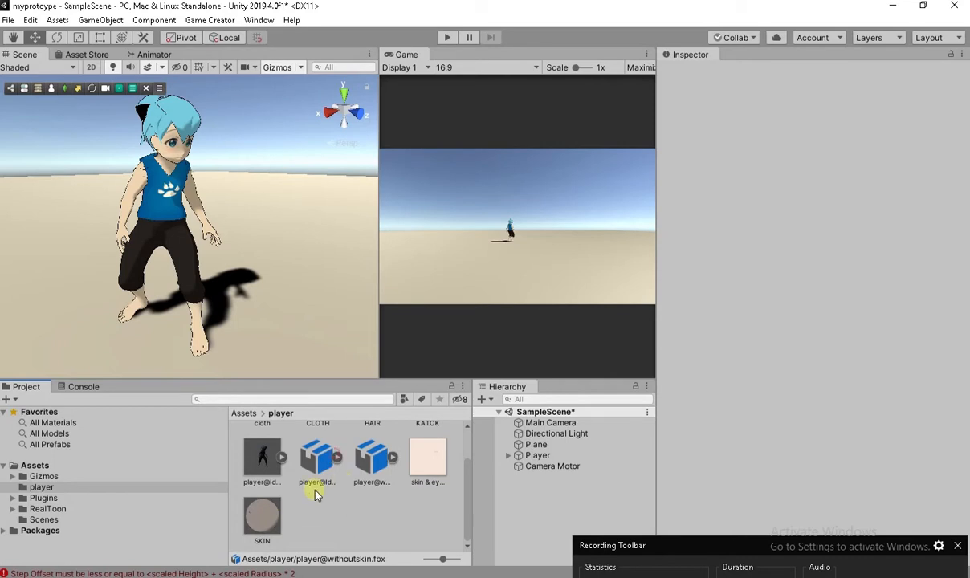
- Set the rig animation type of the imported player@Idle2 model to Humanoid and apply it
click(317, 459)
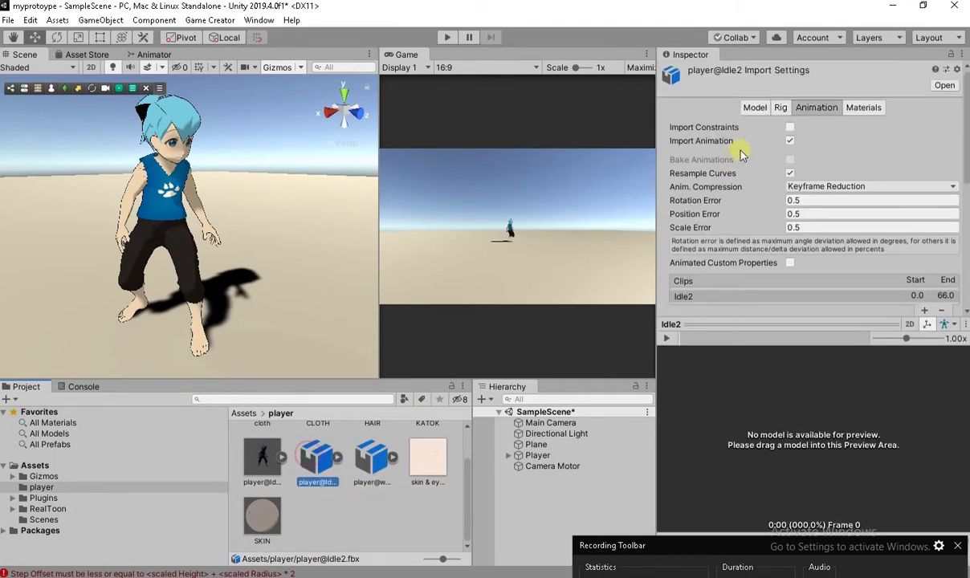
click(779, 108)
click(806, 128)
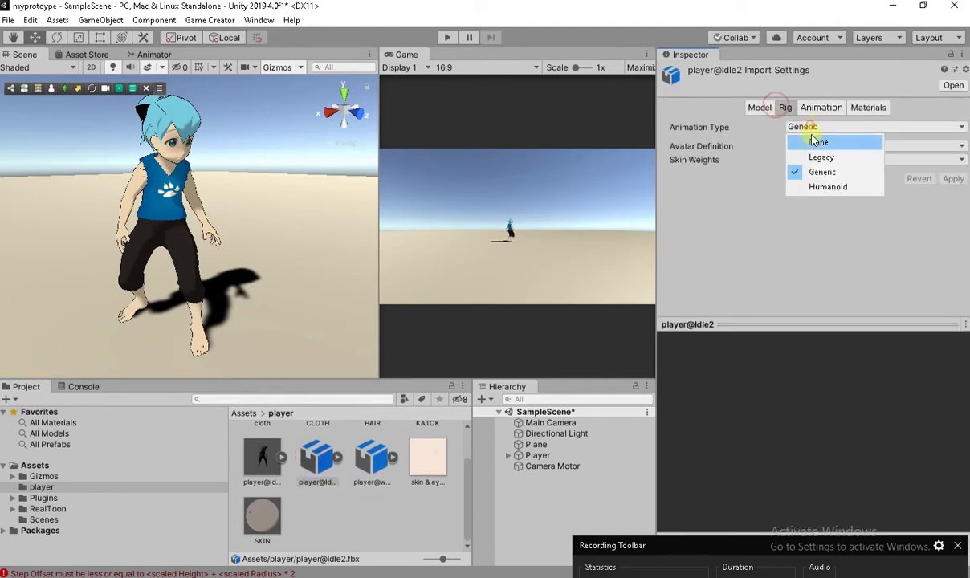
click(813, 141)
click(803, 127)
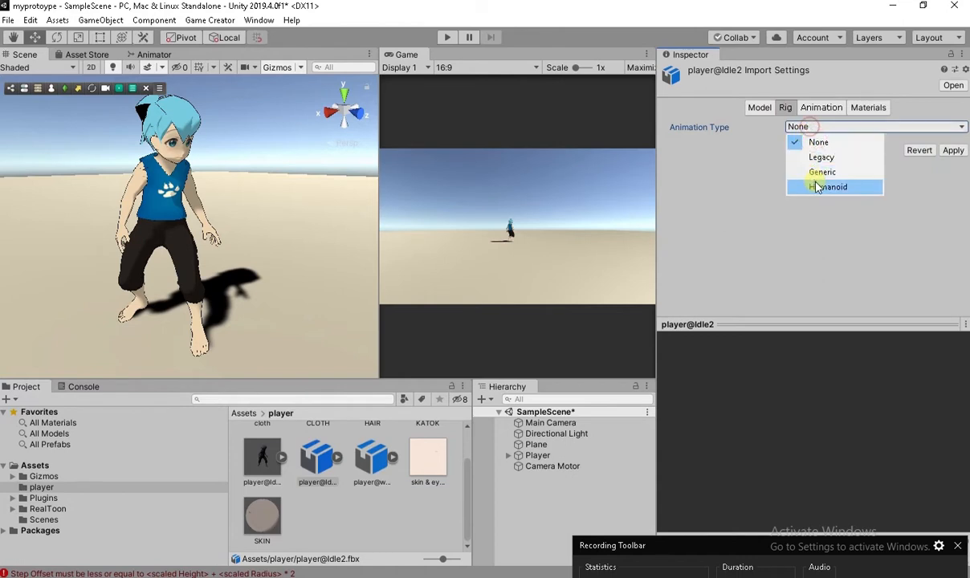
click(816, 183)
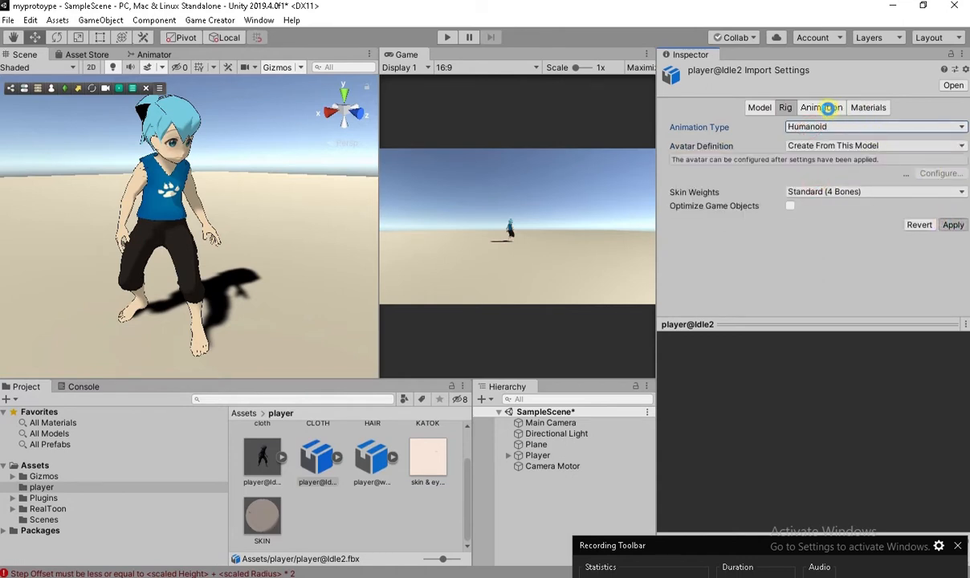
- Bake the Idle2 clip's Root Transform Rotation into the pose, based upon Original
click(822, 107)
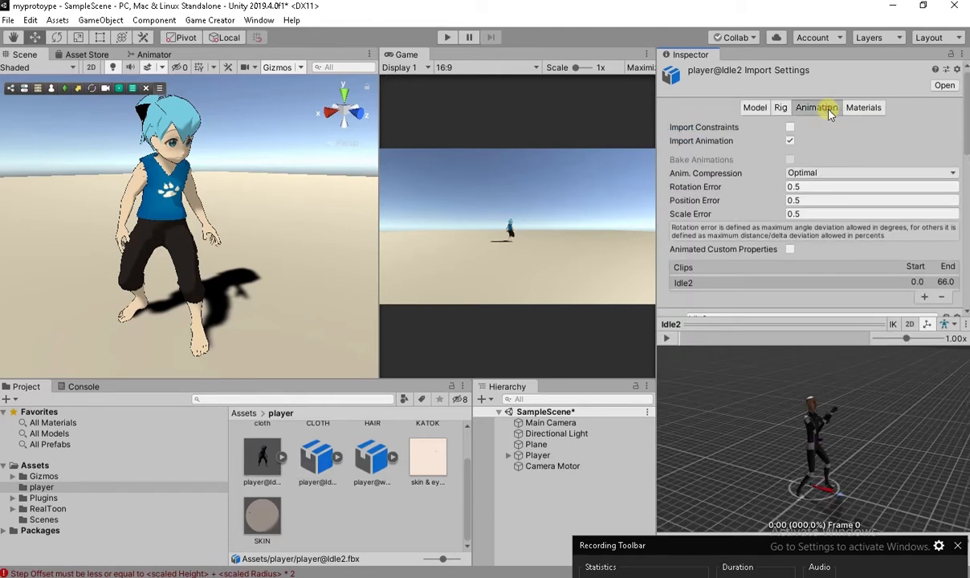
scroll(771, 177, down, 8)
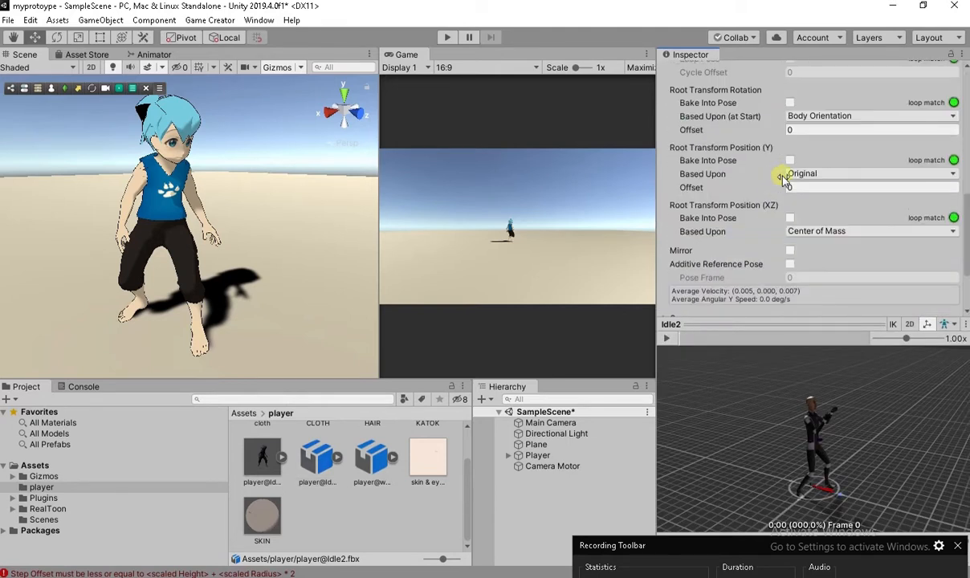
click(790, 102)
click(803, 116)
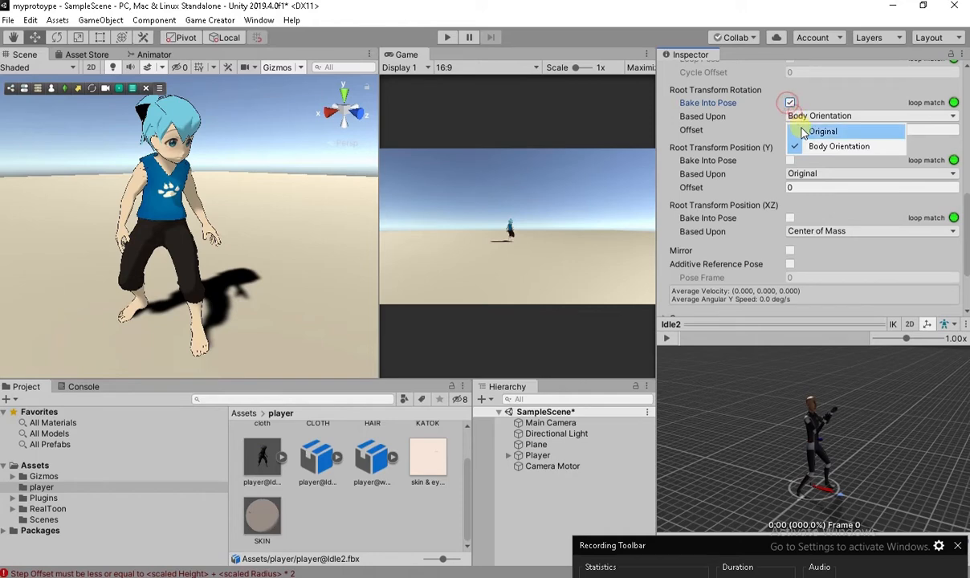
click(801, 130)
- Enable Loop Time and bake Root Transform Position (Y) into the pose for the Idle2 clip, then apply and preview it
scroll(809, 139, up, 4)
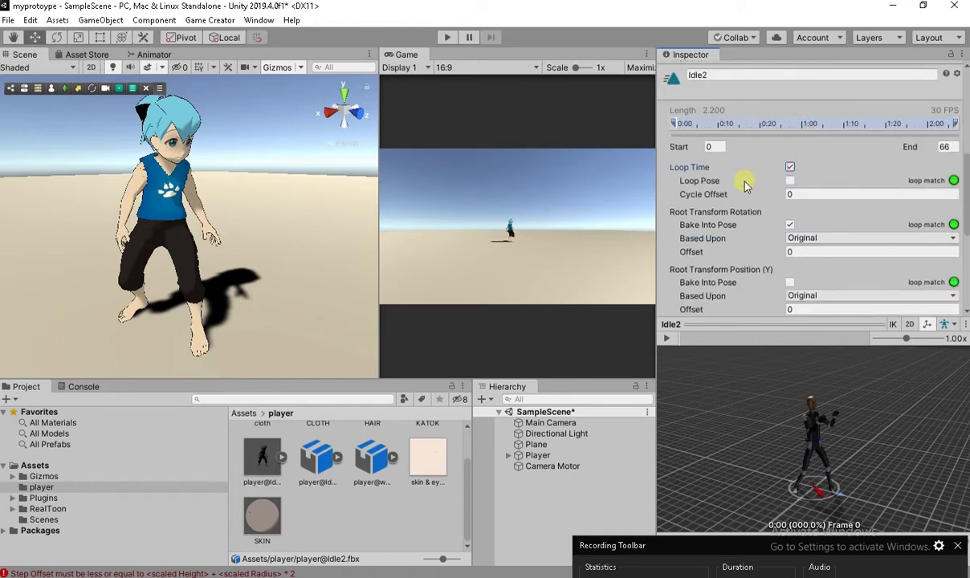
scroll(755, 209, down, 4)
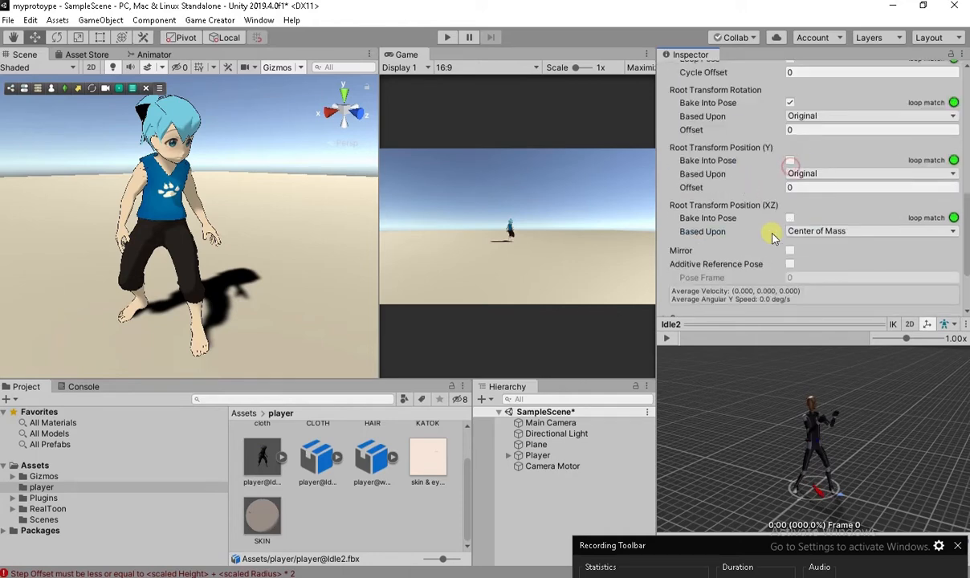
click(790, 160)
scroll(752, 208, down, 3)
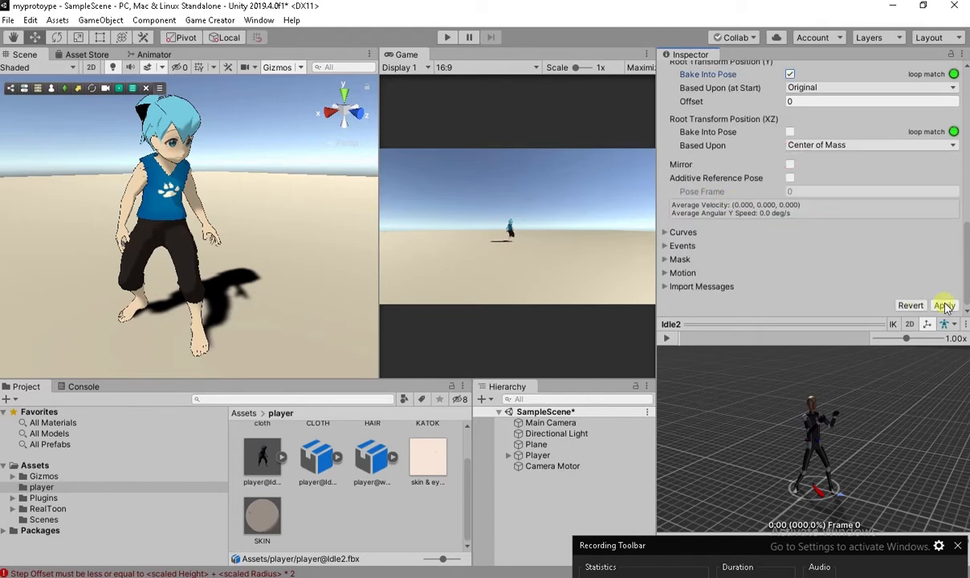
click(669, 340)
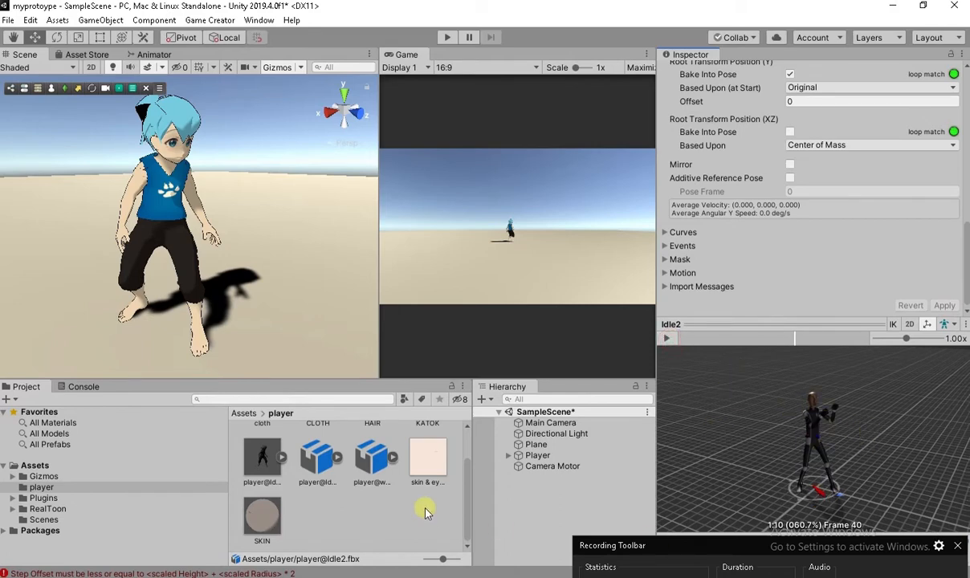
- Switch to Mixamo in the browser and review the Skin options in the current Idle animation's download settings
key(alt+Tab)
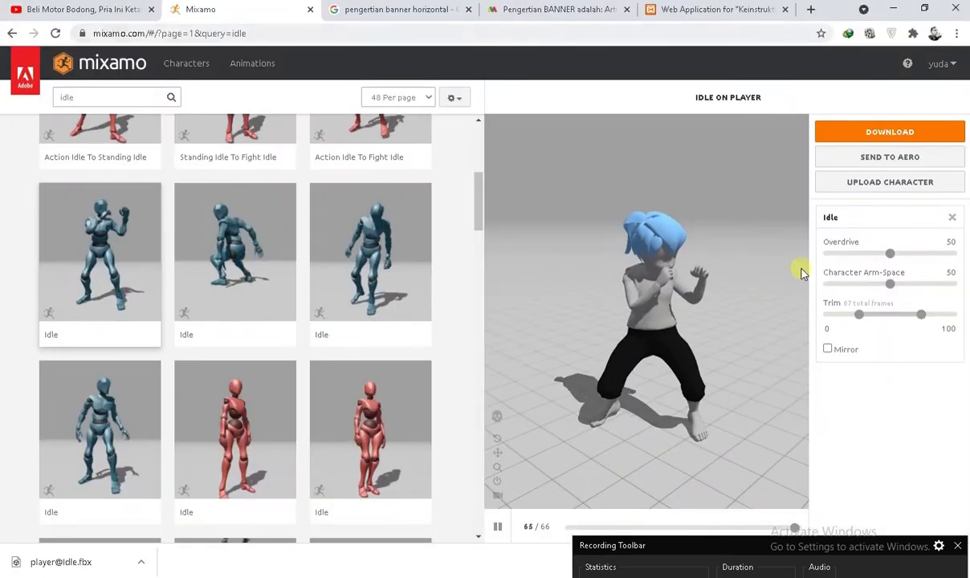
click(867, 134)
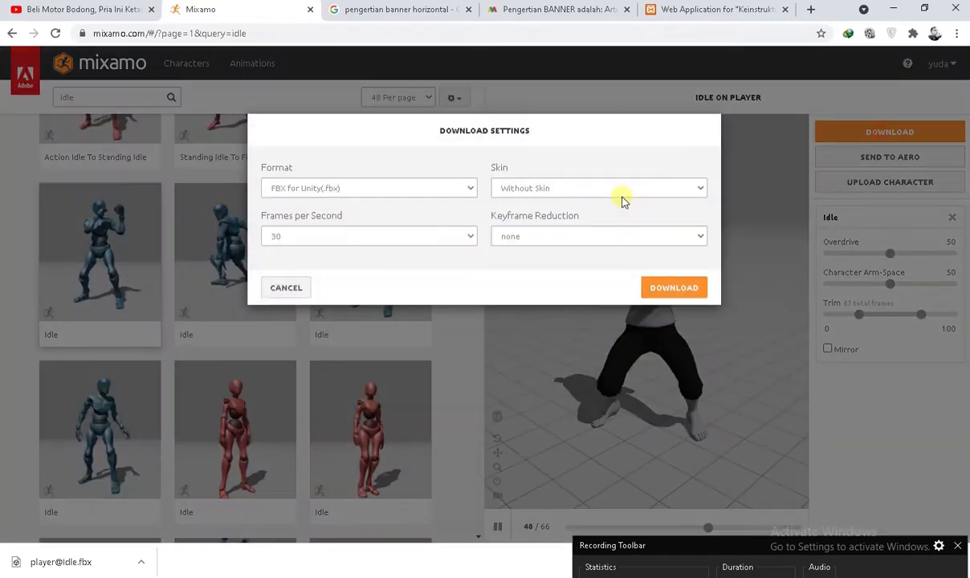
click(586, 193)
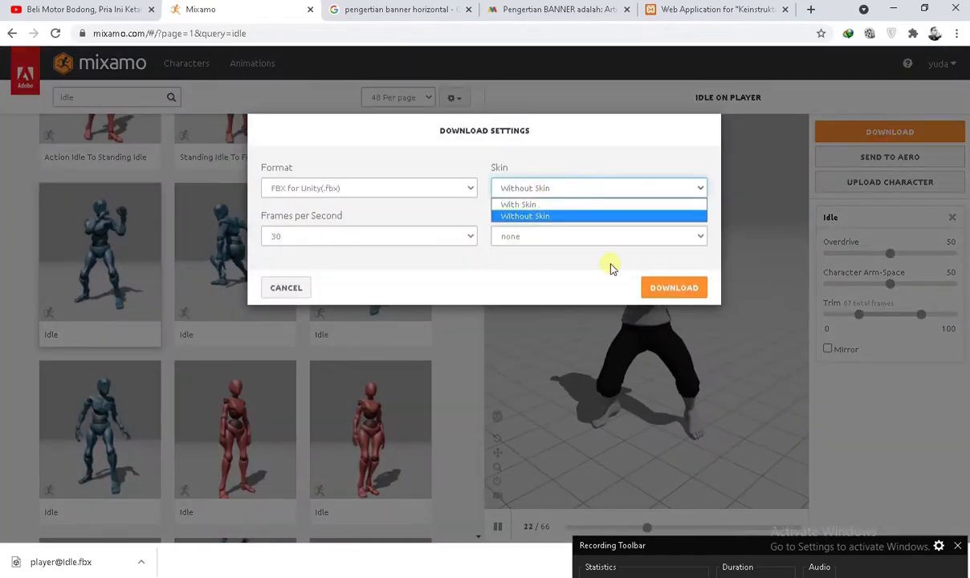
click(544, 281)
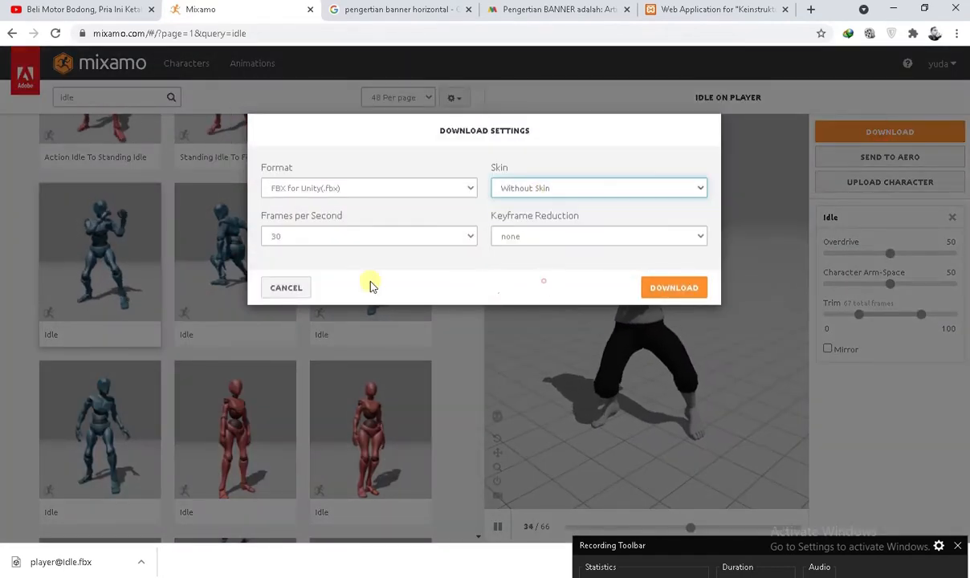
click(267, 290)
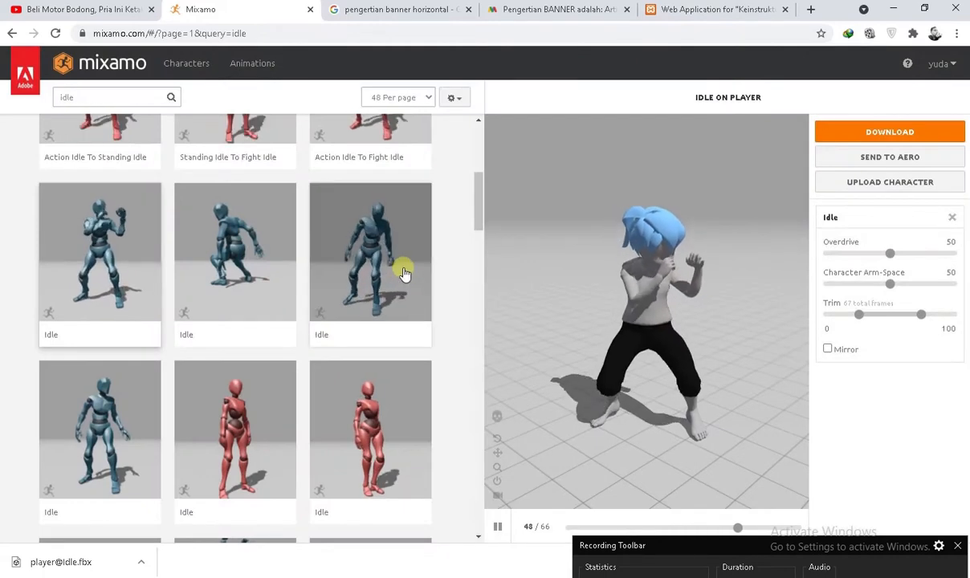
- Load the hunched standing Idle animation onto the player and download it as FBX for Unity, without skin, at 30 frames per second
click(401, 269)
click(392, 258)
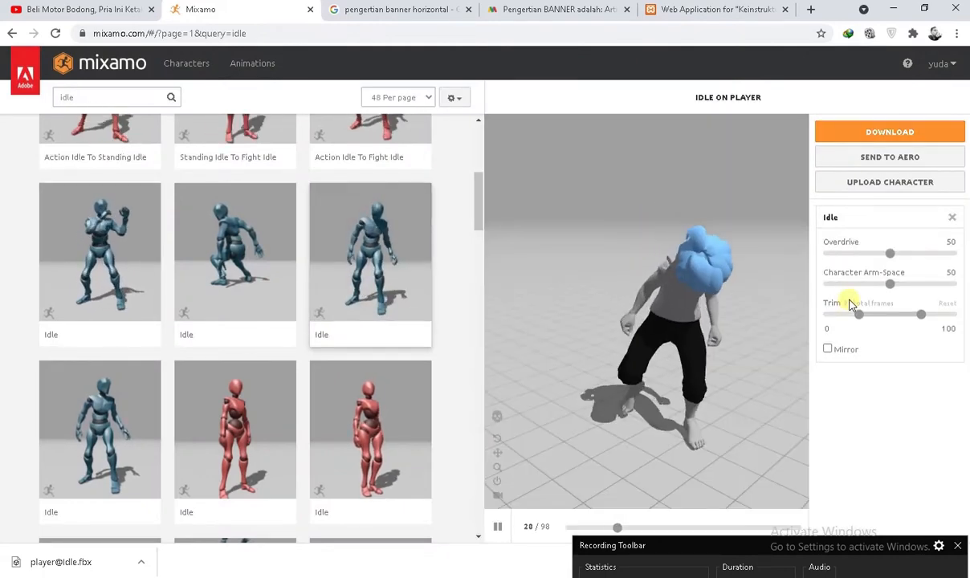
click(876, 131)
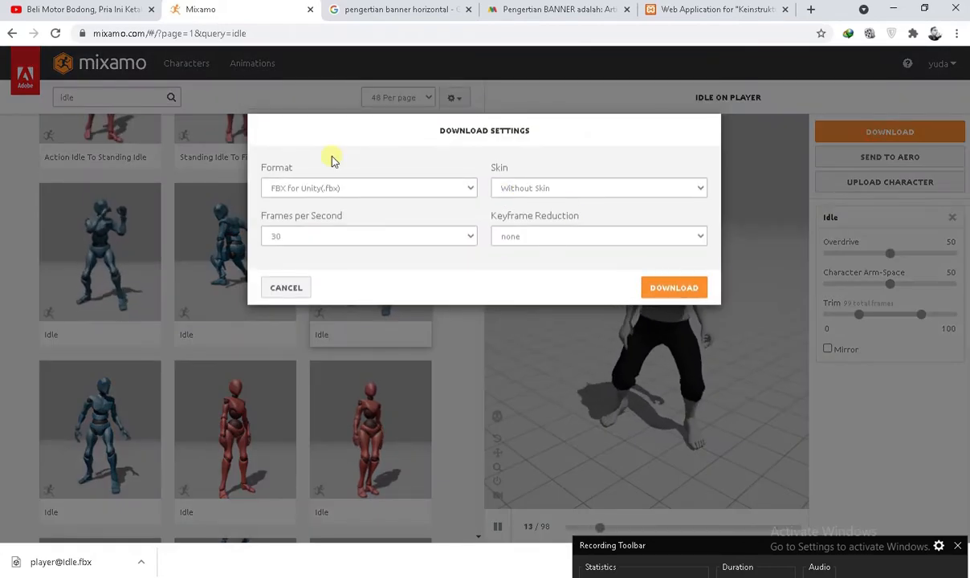
click(660, 292)
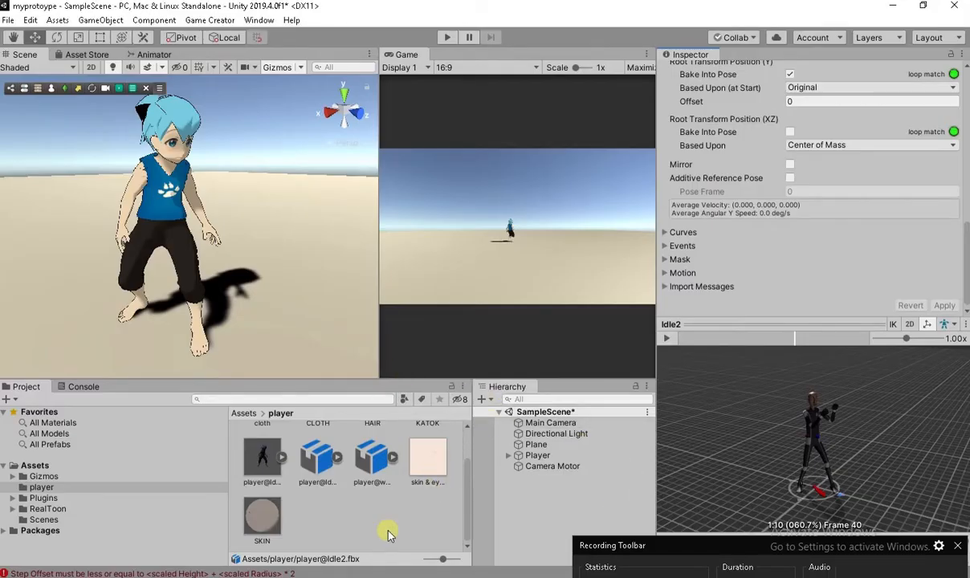
- Switch back to Unity and create a Game Creator locomotion character state asset in the player folder
right_click(388, 533)
click(434, 195)
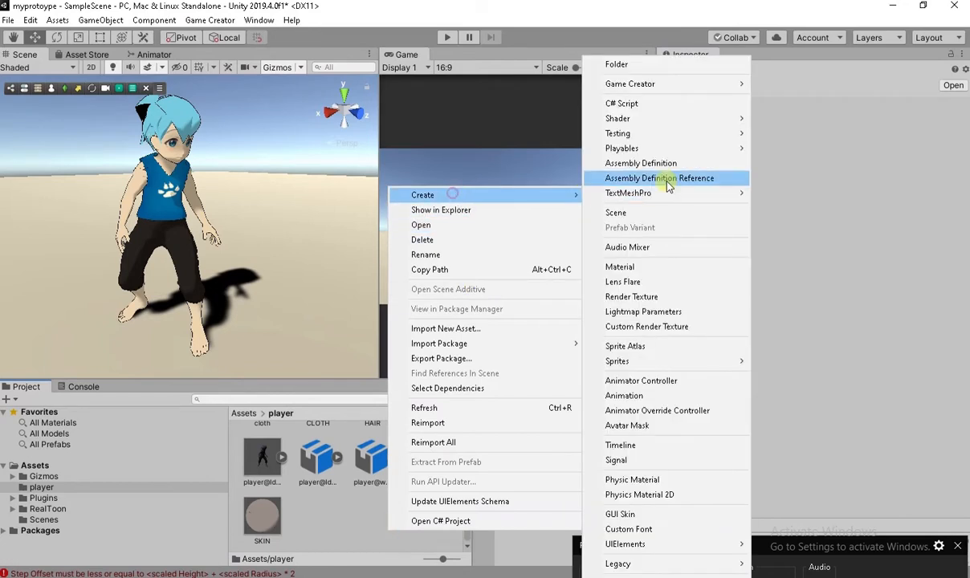
mouse_move(647, 88)
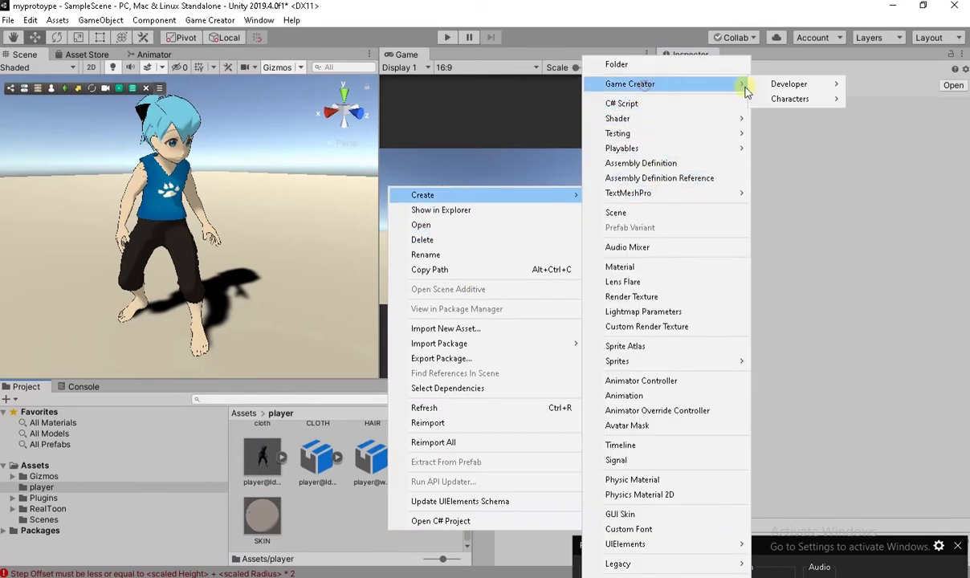
mouse_move(771, 99)
click(884, 113)
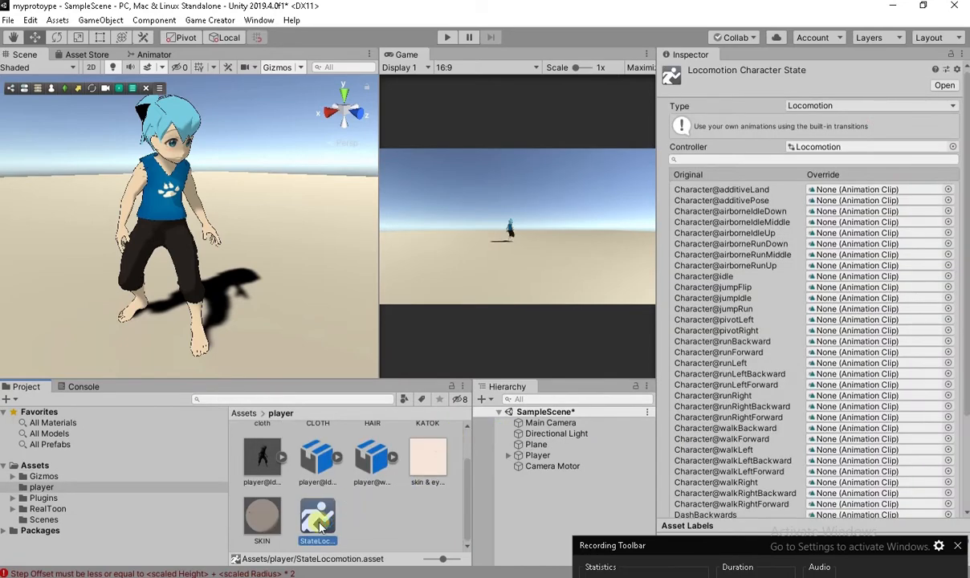
- Assign the Idle2 clip from player@Idle2 as the Character@idle override in the locomotion state
click(338, 458)
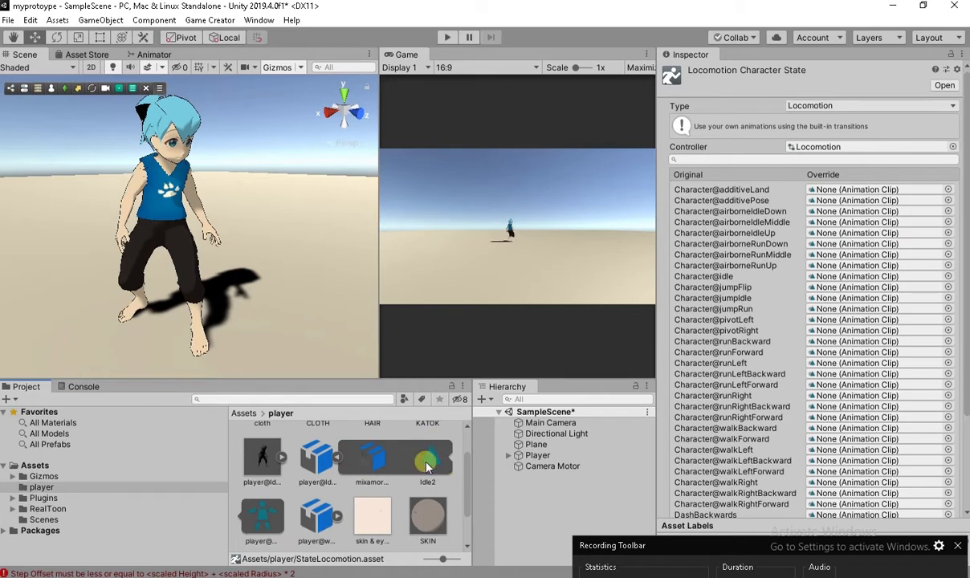
scroll(403, 437, up, 1)
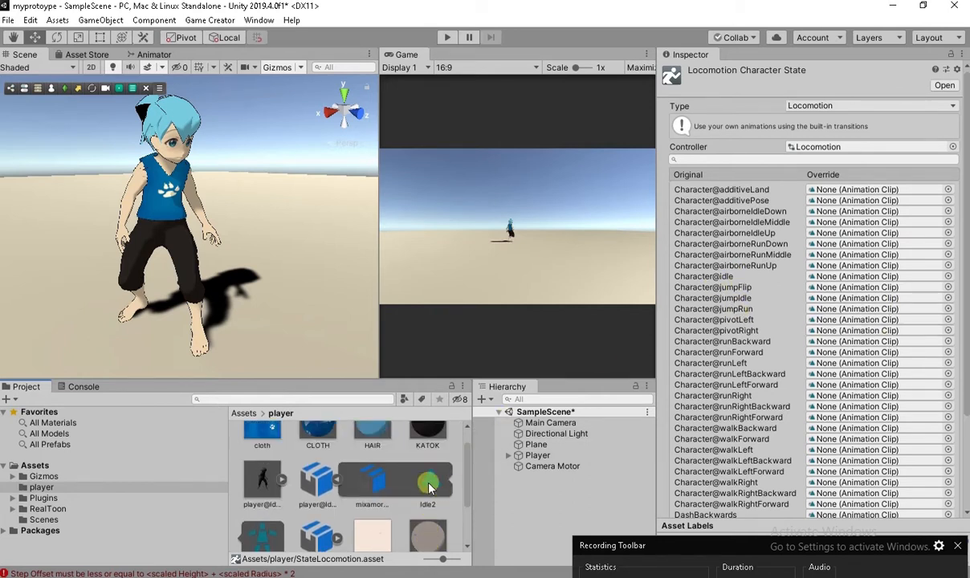
drag(432, 480, 859, 277)
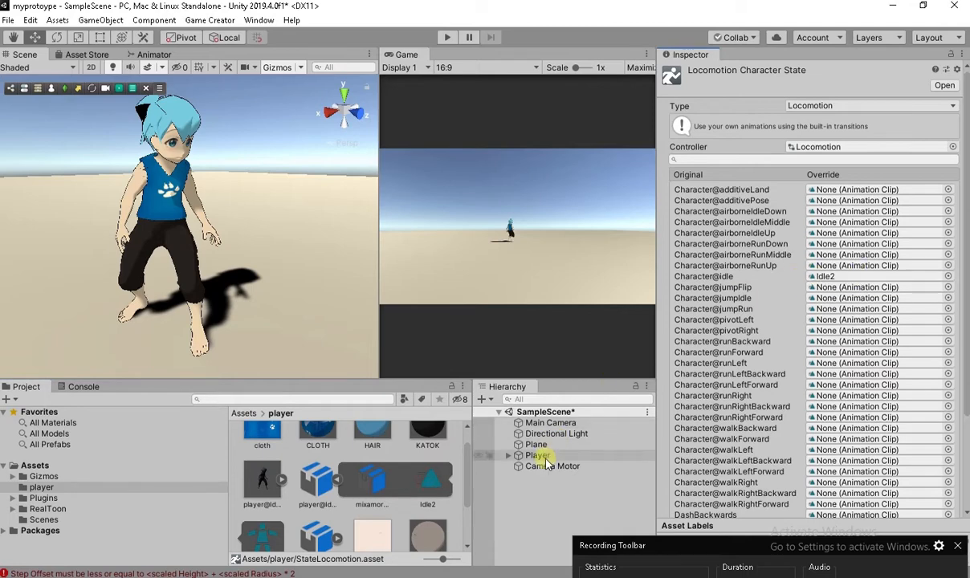
- Assign the StateLocomotion asset as the Default State in the Player object's Character Animator
click(544, 457)
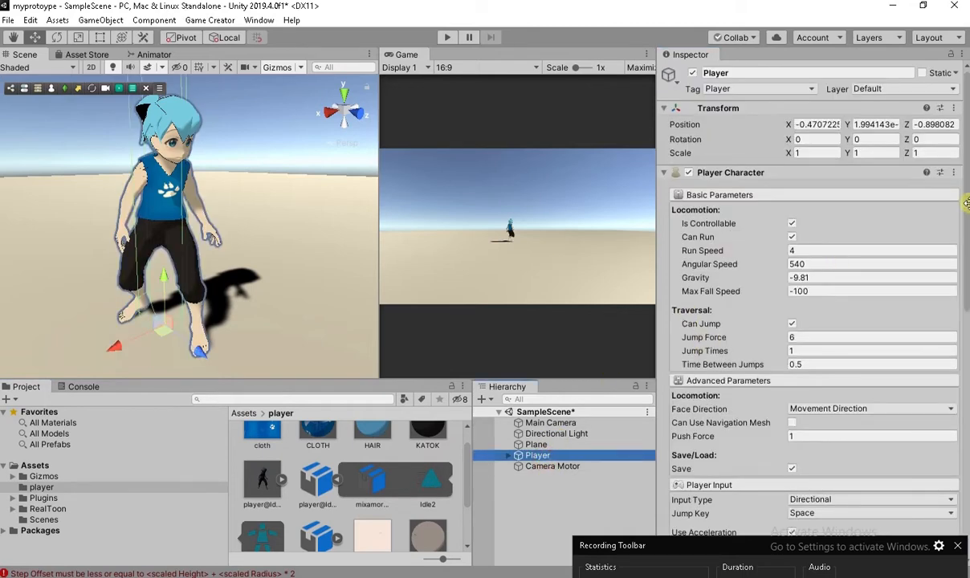
drag(967, 203, 965, 375)
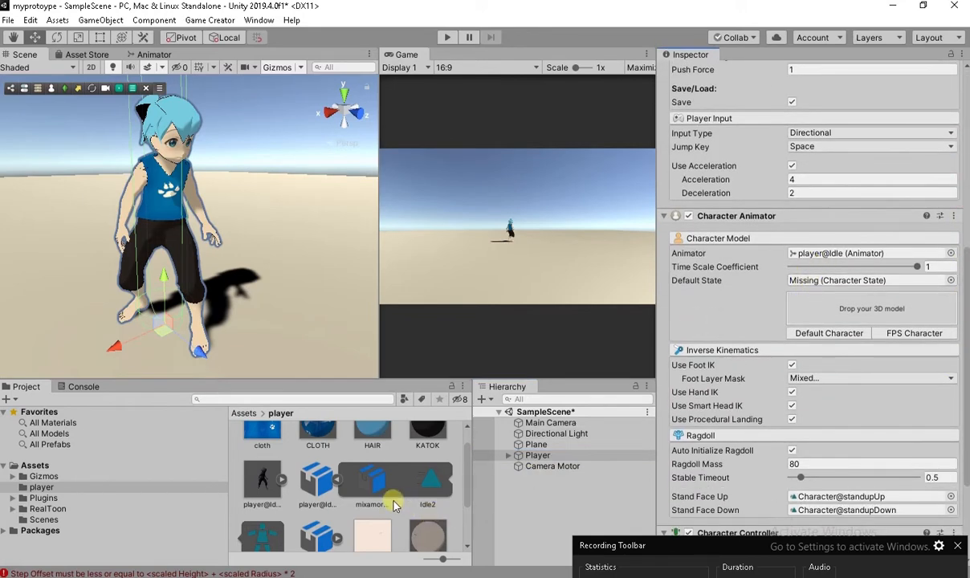
scroll(393, 506, down, 3)
drag(267, 516, 799, 299)
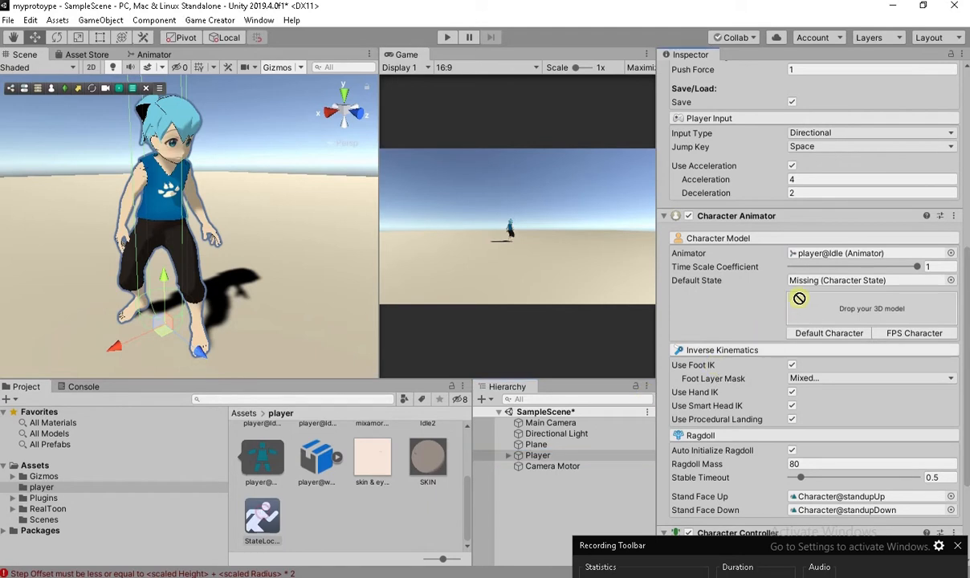
drag(702, 283, 845, 287)
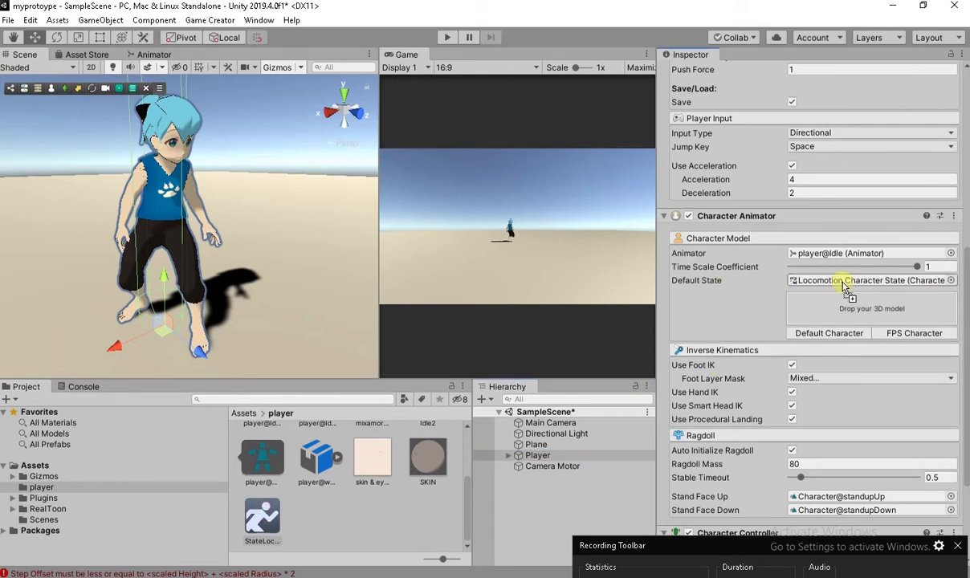
- Play-test the scene to check the player's idle animation in the game view, and stop it
click(448, 38)
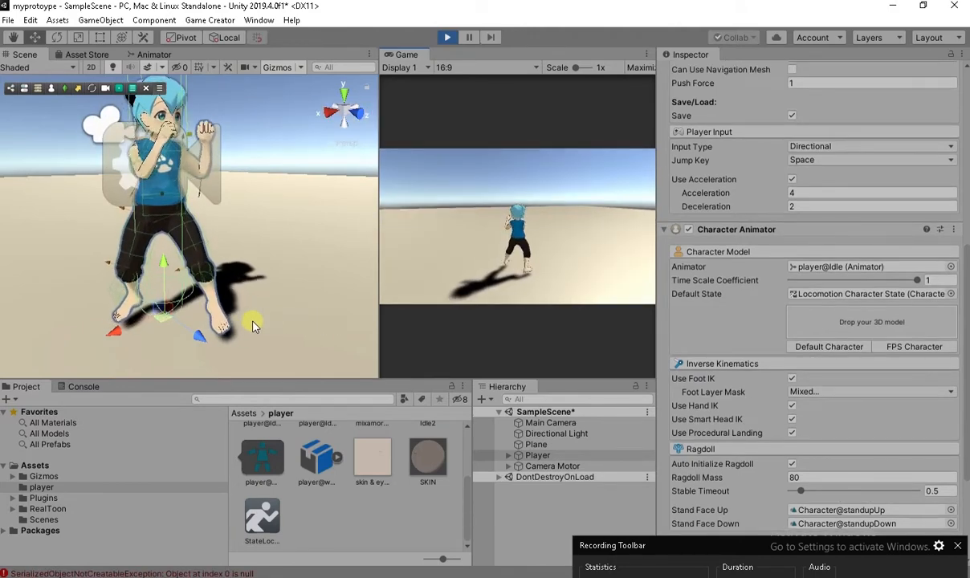
click(447, 37)
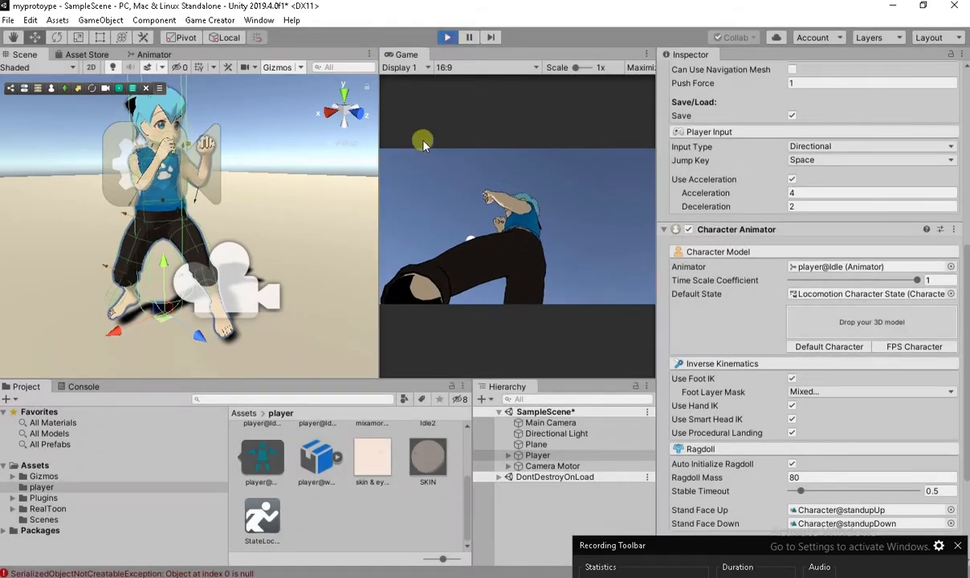
click(828, 549)
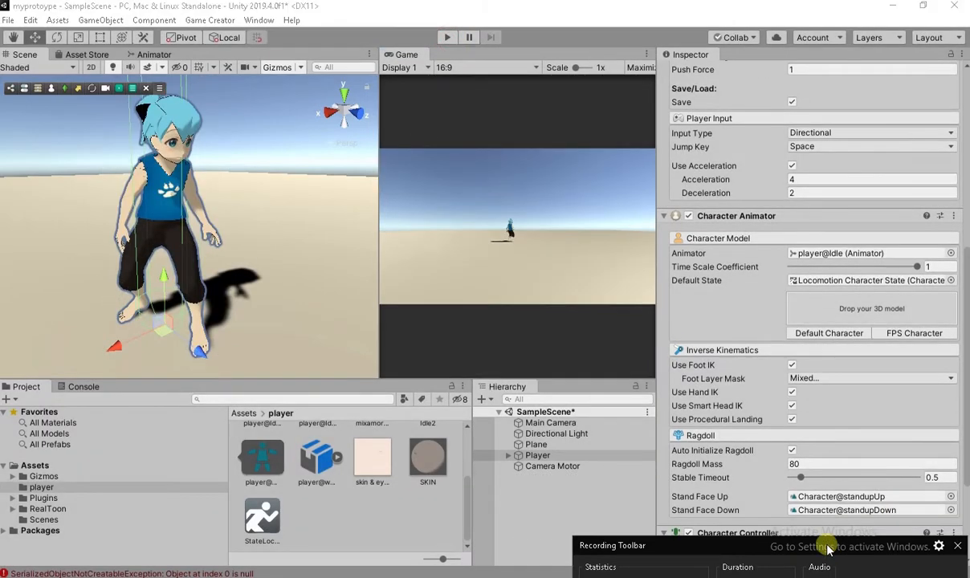
- Switch to File Explorer and import Idle3.fbx from the game folder into the Unity project's player folder
mouse_move(337, 570)
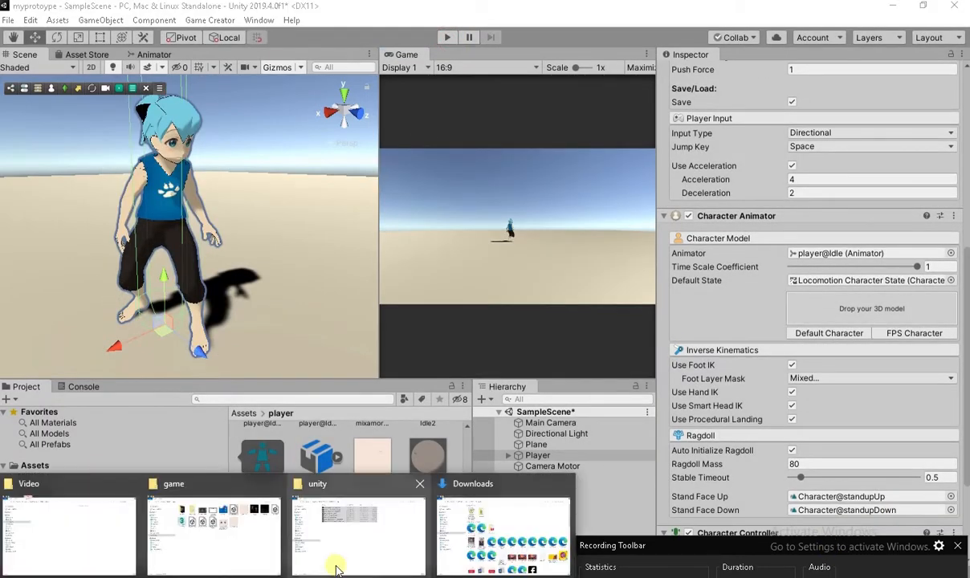
click(232, 517)
click(483, 278)
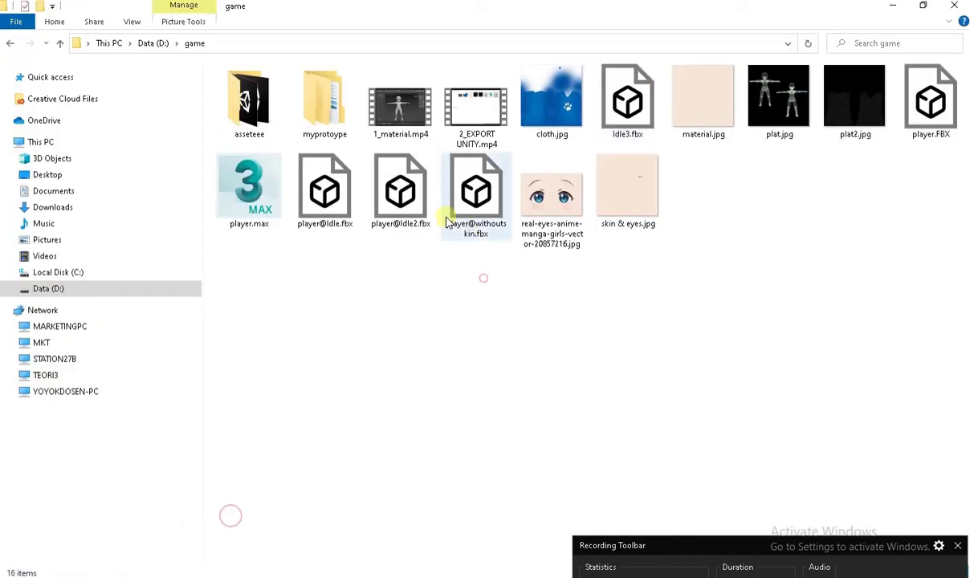
drag(628, 97, 381, 511)
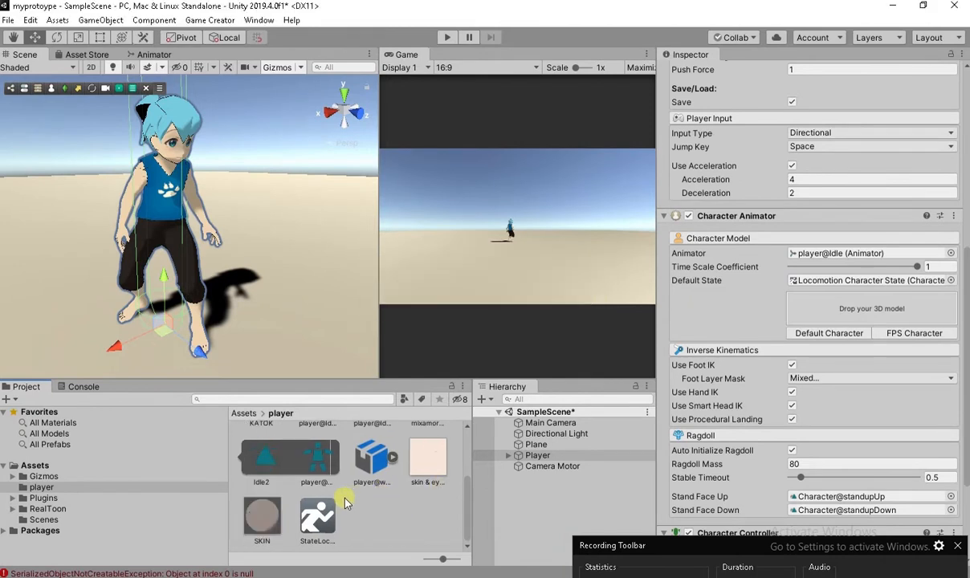
scroll(378, 502, up, 2)
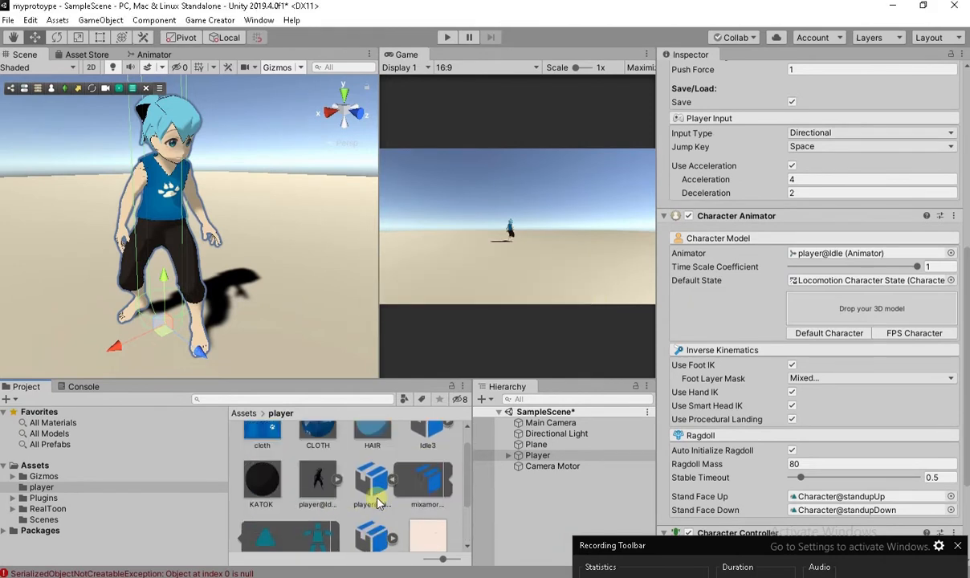
scroll(392, 518, up, 1)
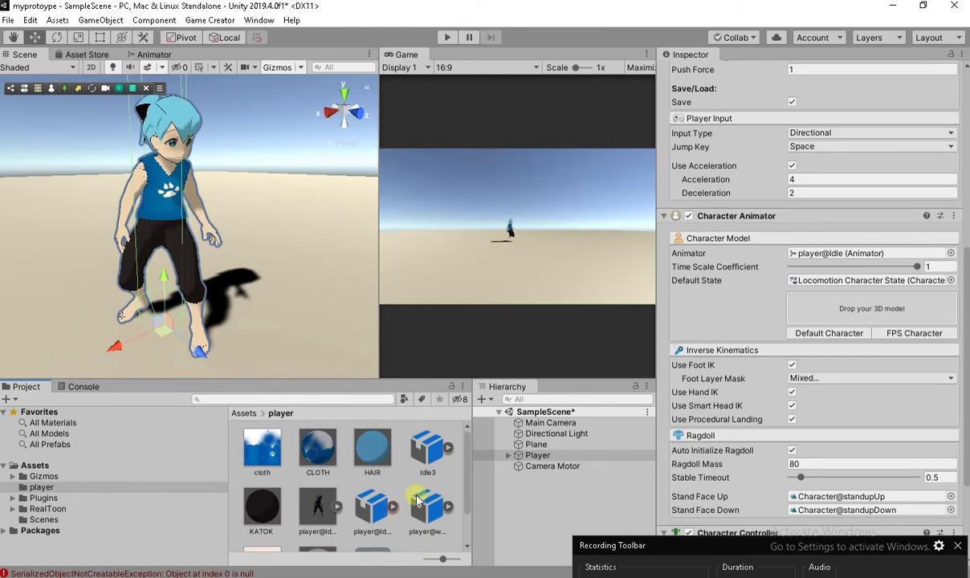
- Set the Idle3 model's rig Animation Type to Humanoid and apply the import settings
click(426, 448)
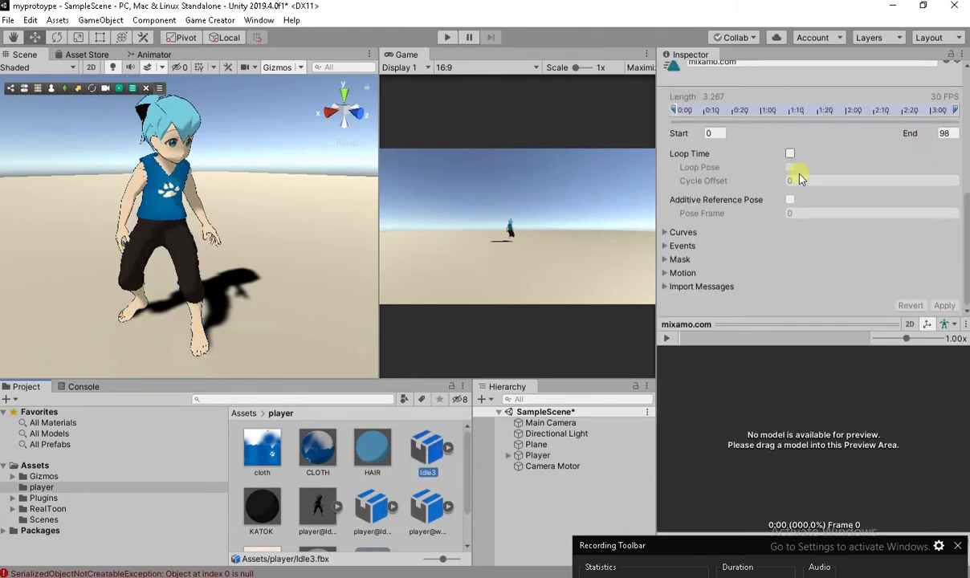
scroll(908, 167, up, 8)
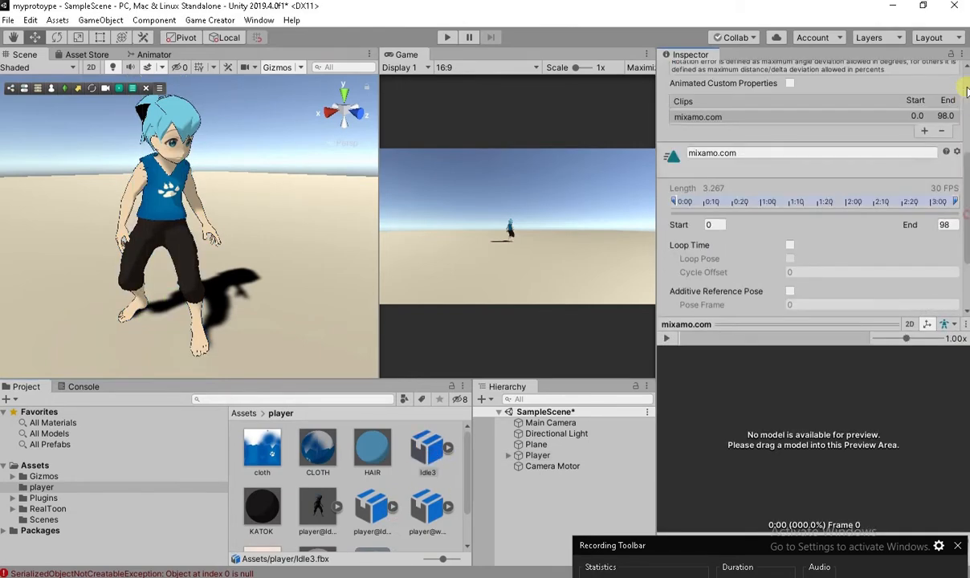
scroll(828, 118, up, 2)
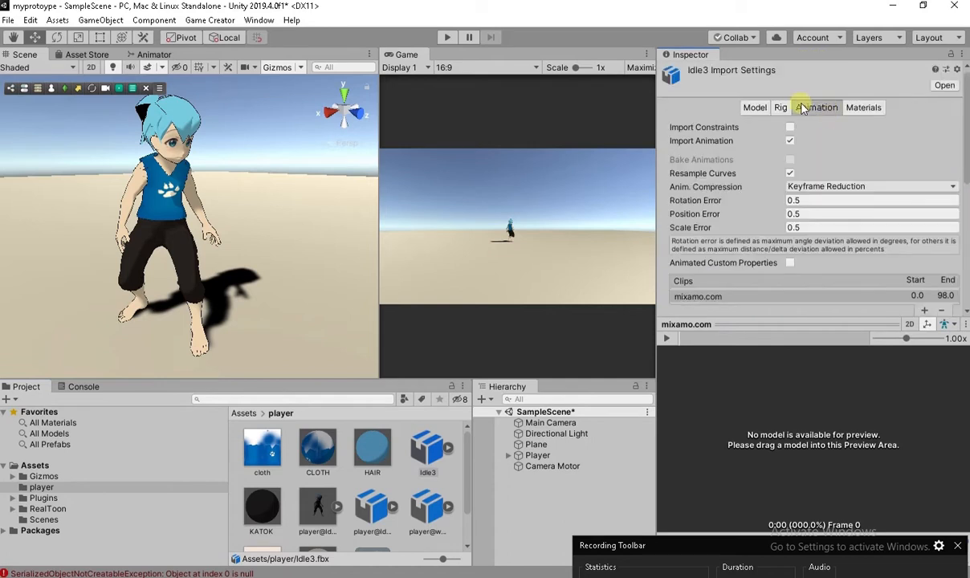
click(784, 107)
click(797, 127)
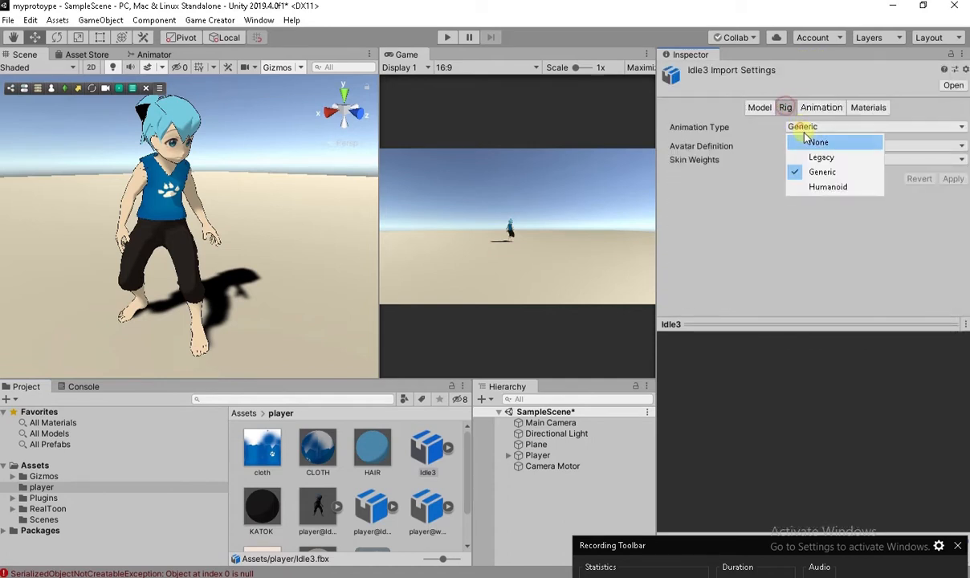
click(811, 196)
click(952, 226)
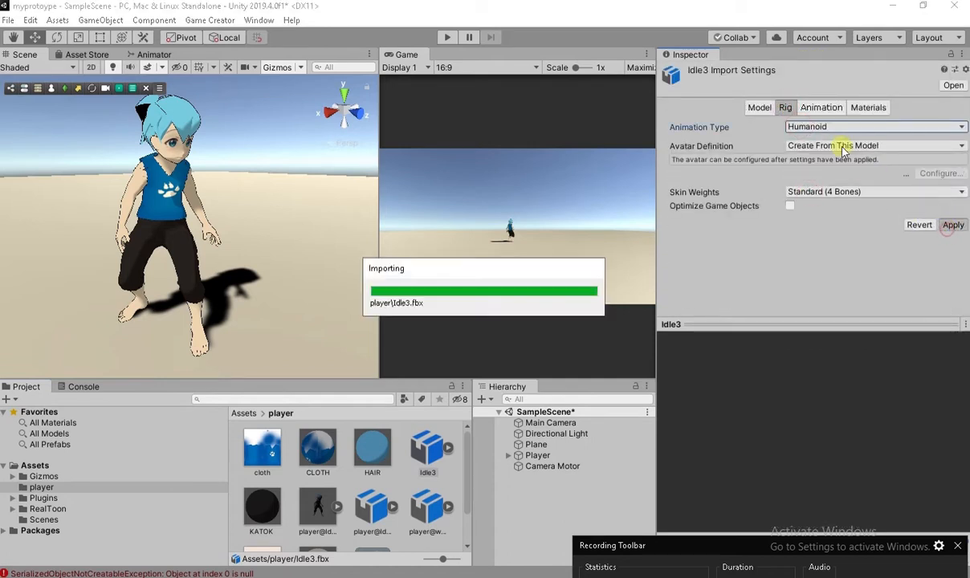
- Enable Loop Time on the Idle3 clip, bake root rotation based upon Original and Y position into the pose, and apply
click(821, 107)
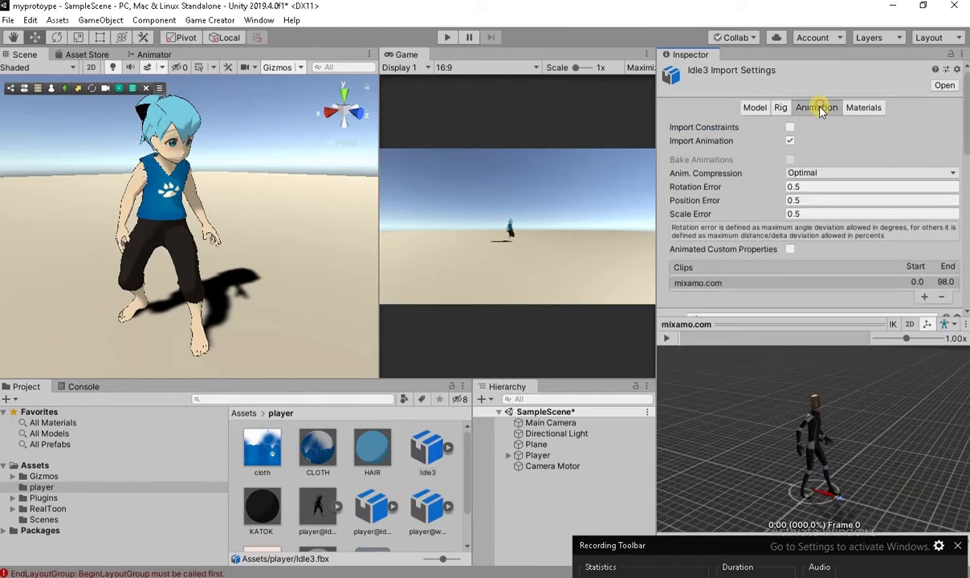
scroll(744, 161, down, 8)
scroll(797, 141, up, 4)
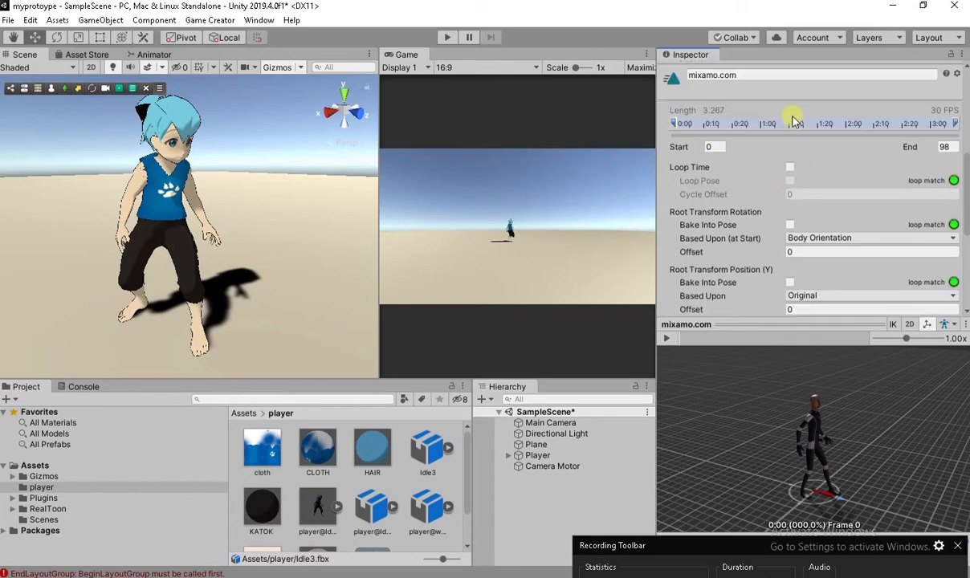
click(790, 167)
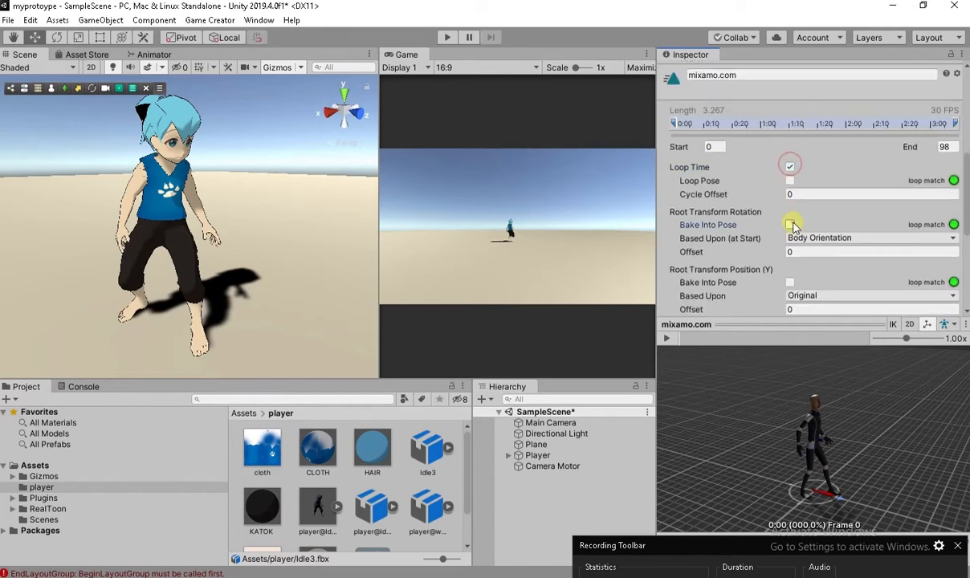
click(790, 225)
click(795, 238)
click(807, 252)
click(791, 281)
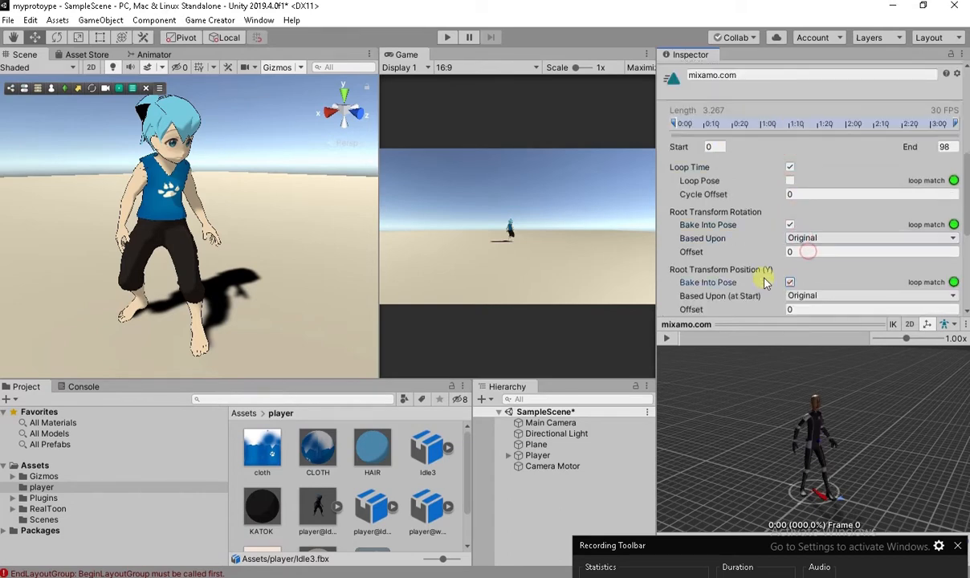
scroll(778, 277, down, 7)
click(945, 306)
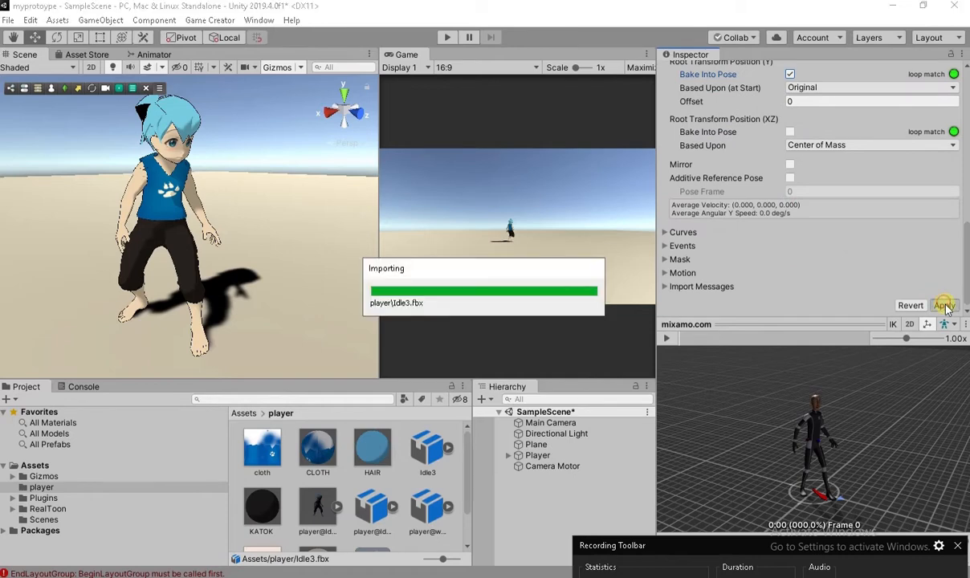
- Assign Idle3's mixamo.com clip as the Character@idle override in StateLocomotion and play-test it
scroll(402, 500, down, 1)
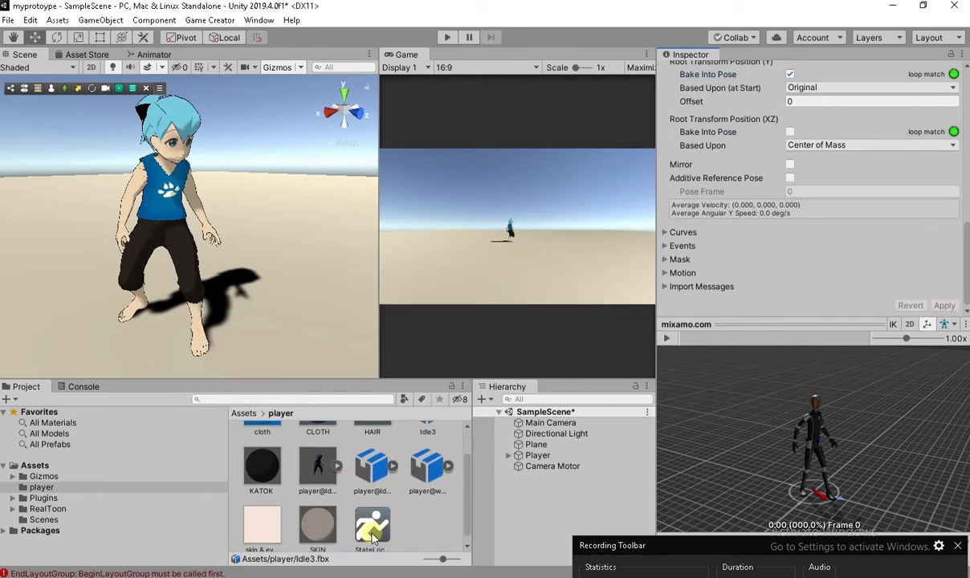
click(374, 524)
scroll(425, 482, up, 1)
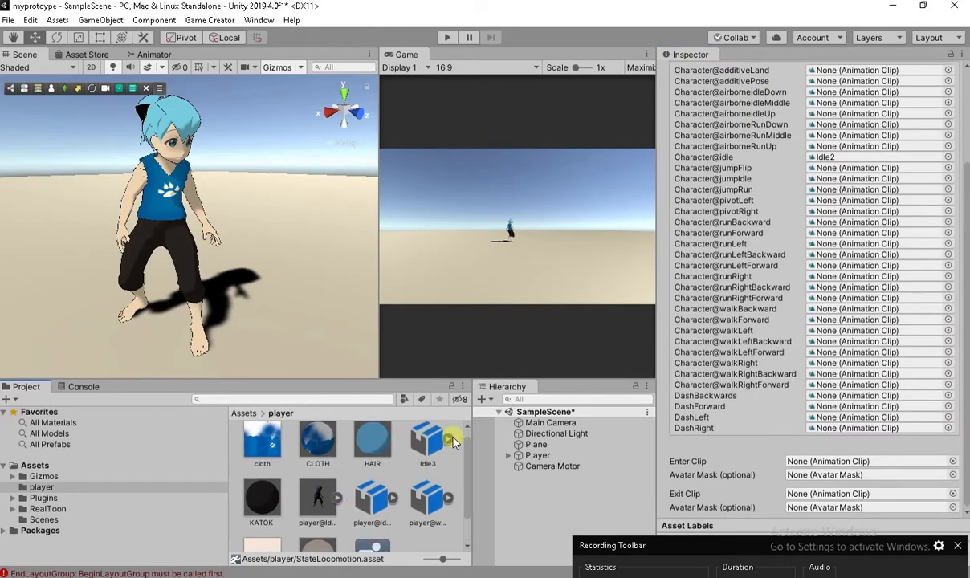
click(450, 441)
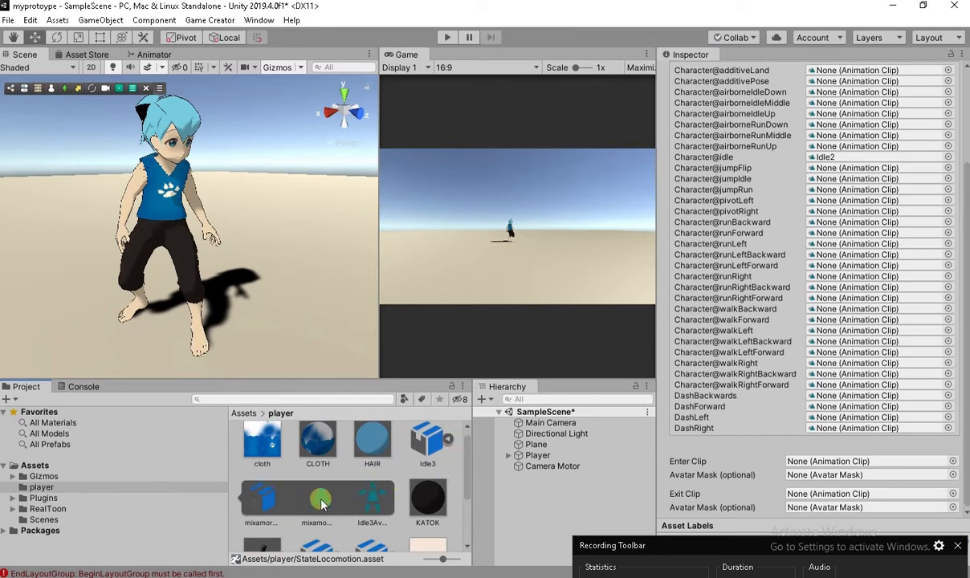
drag(320, 503, 820, 157)
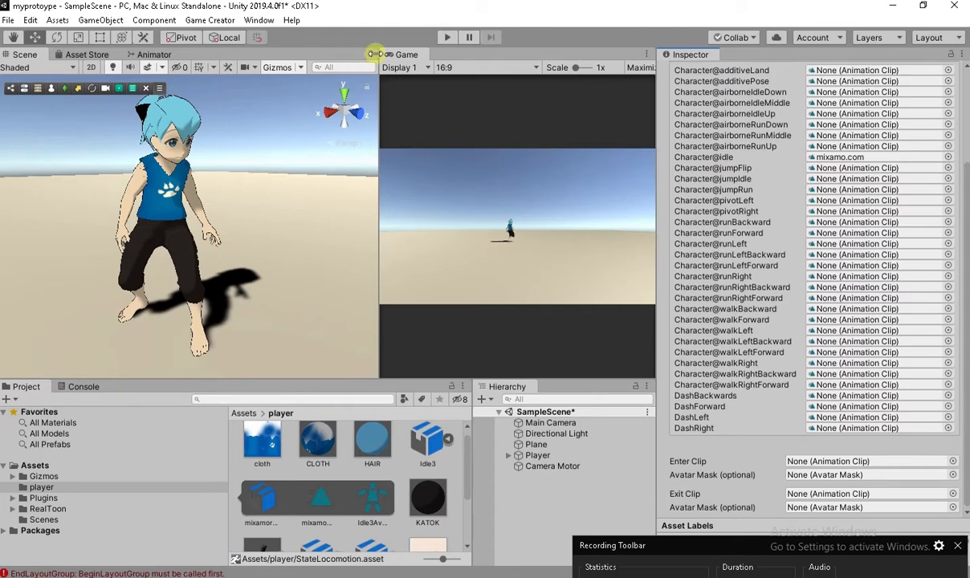
click(448, 38)
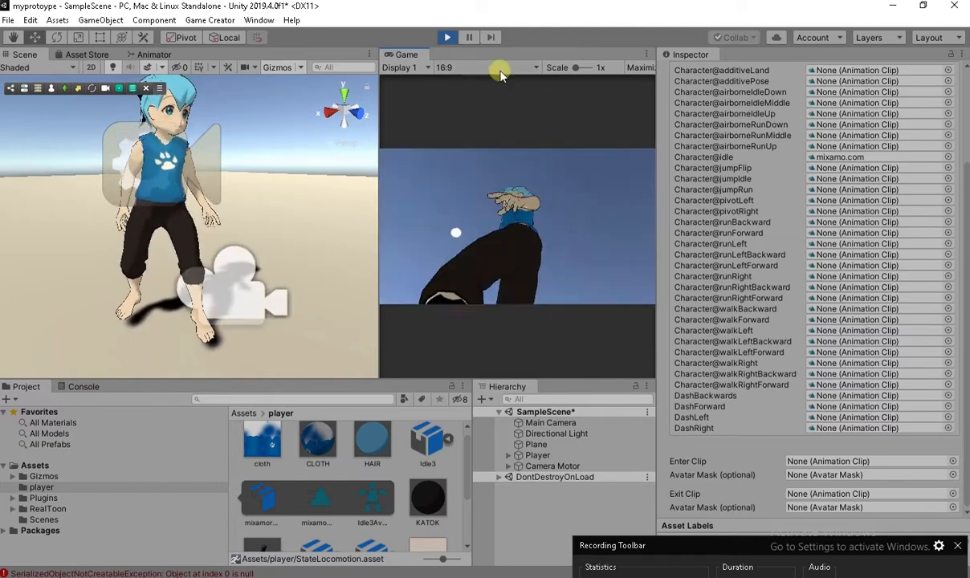
click(446, 38)
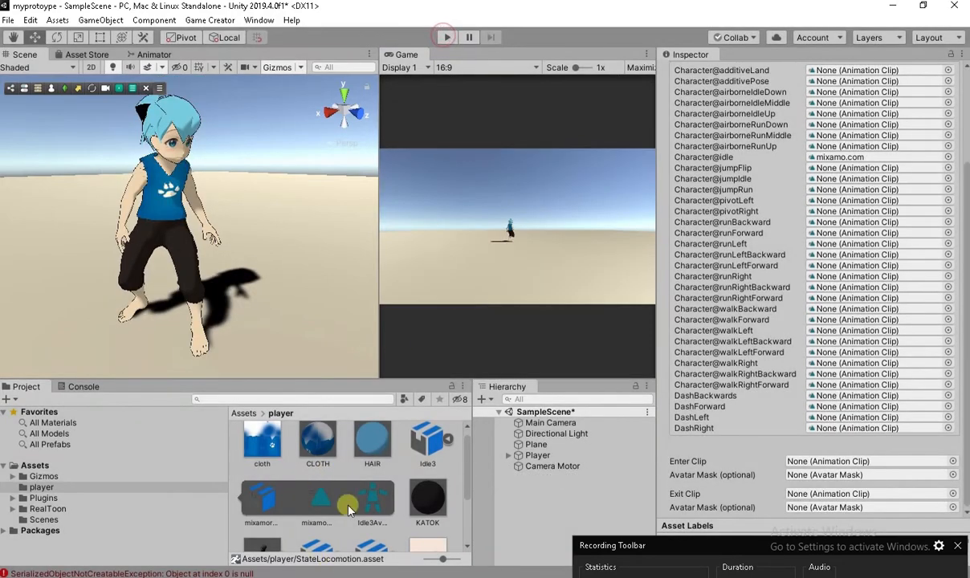
- Assign the withoutskin clip from the player@withoutskin model as the Character@idle override in StateLocomotion
scroll(328, 477, down, 2)
scroll(335, 518, up, 1)
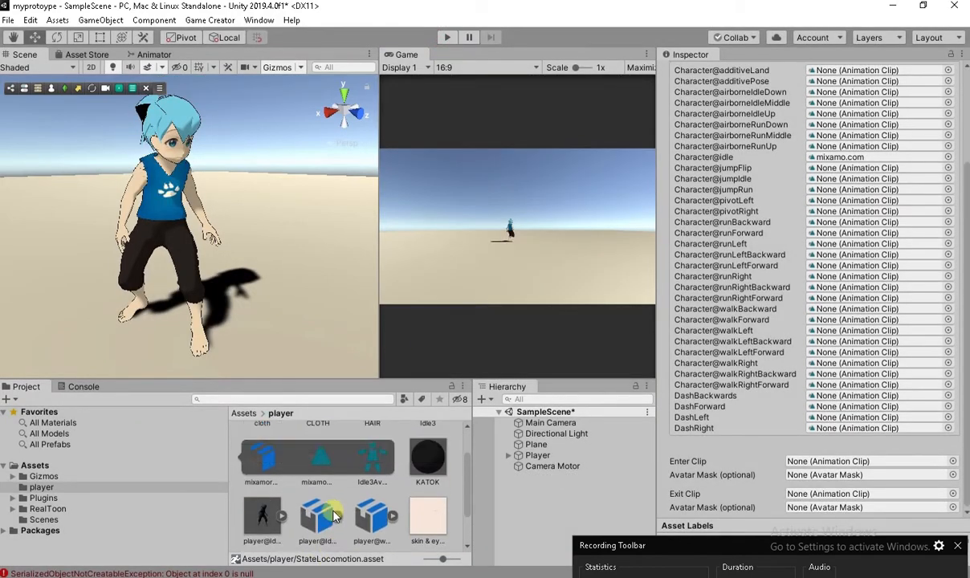
scroll(399, 490, up, 1)
scroll(409, 511, down, 1)
scroll(371, 487, down, 1)
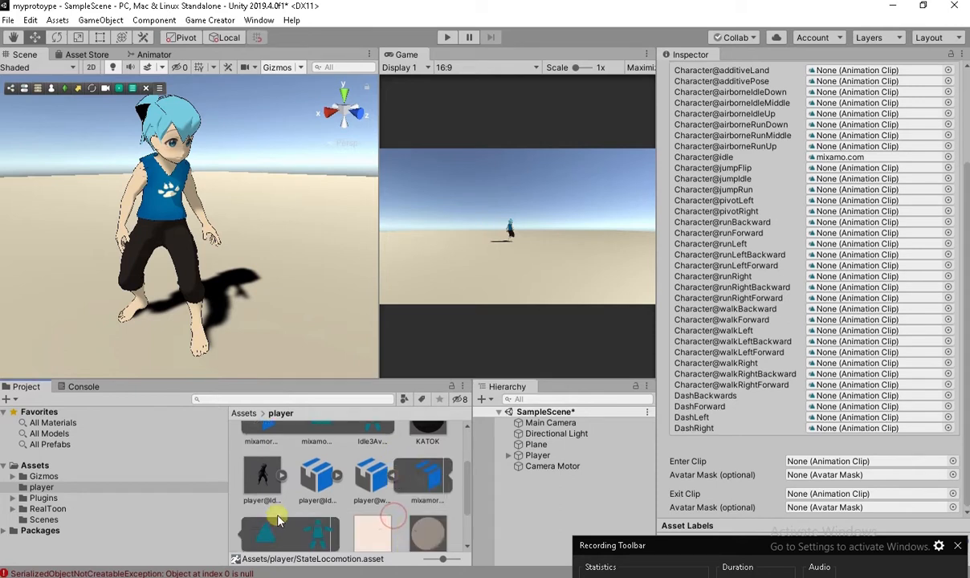
drag(263, 537, 843, 164)
- Play-test the withoutskin idle by running the player forward and sideways, and stop the game
click(447, 38)
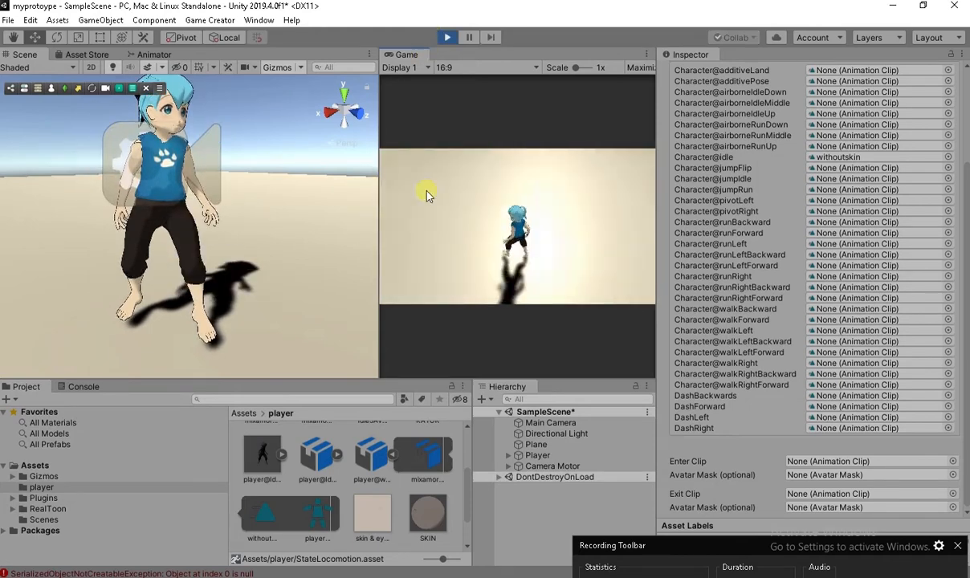
key(w)
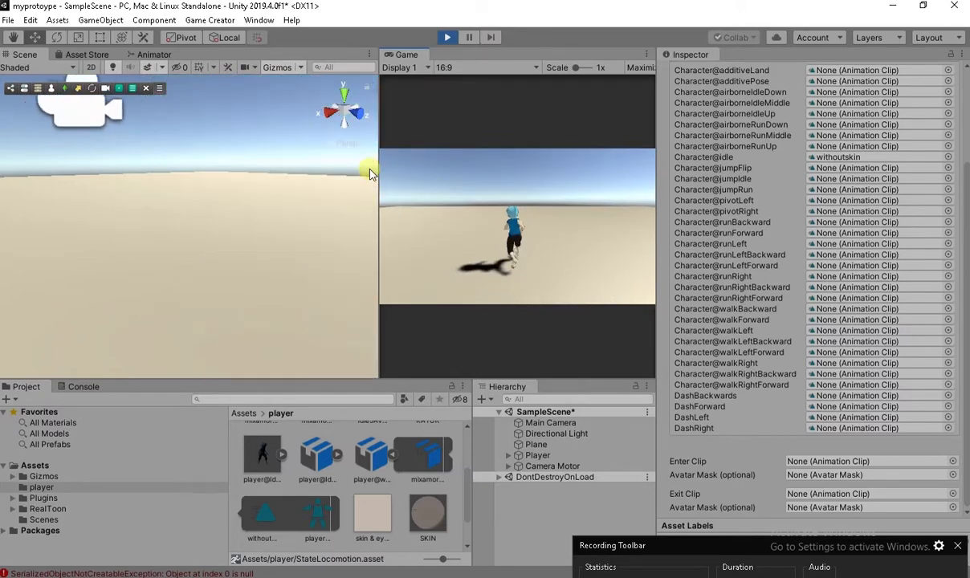
key(d)
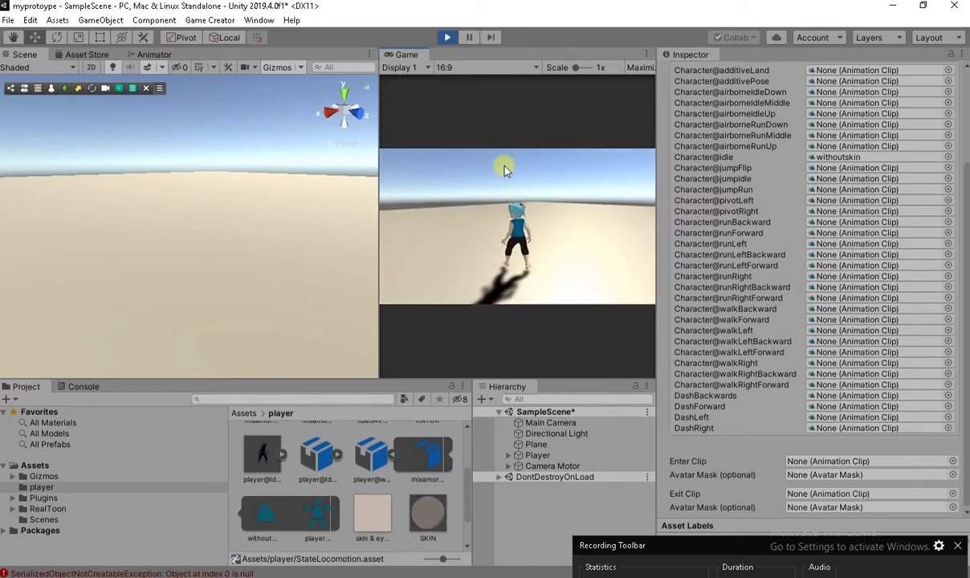
click(445, 37)
- Disable Auto Reposition Behind on the Camera Motor's Adventure Camera
click(554, 465)
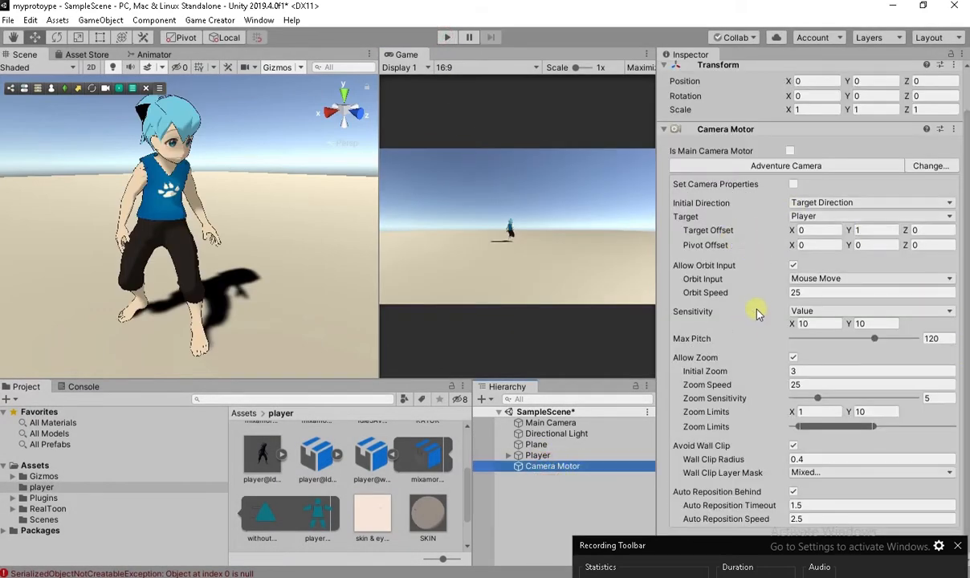
click(793, 266)
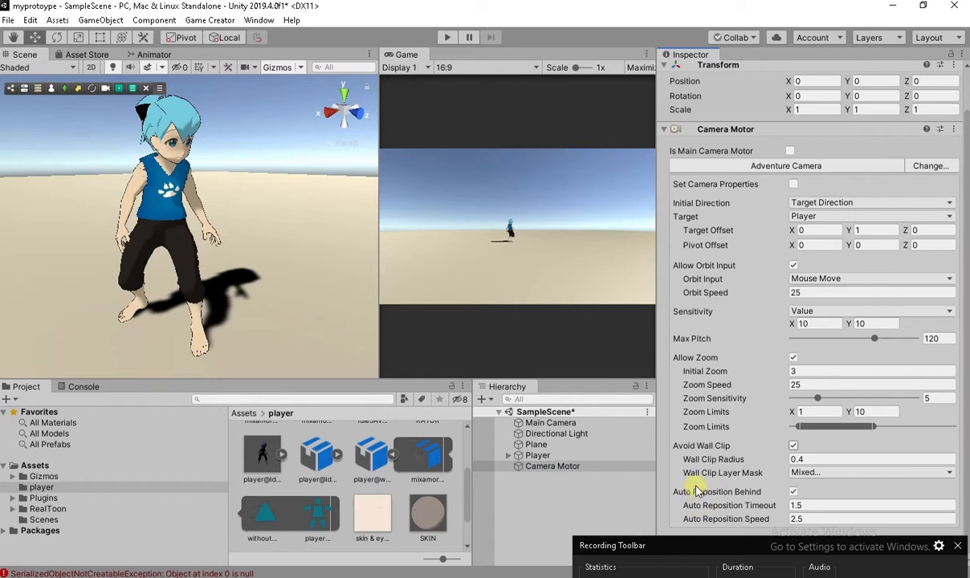
click(794, 492)
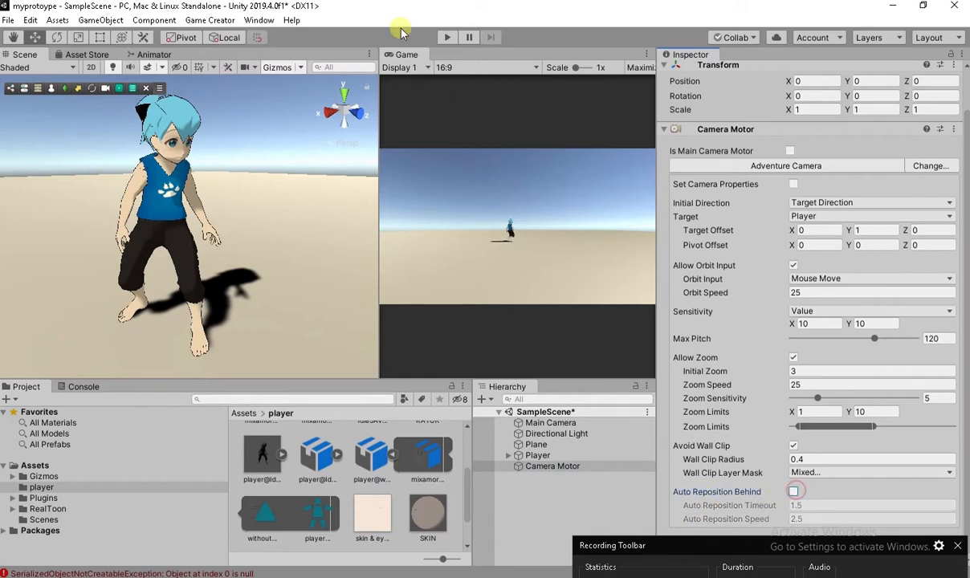
- Play-test the camera orbit around the idle player, and stop the game
click(447, 37)
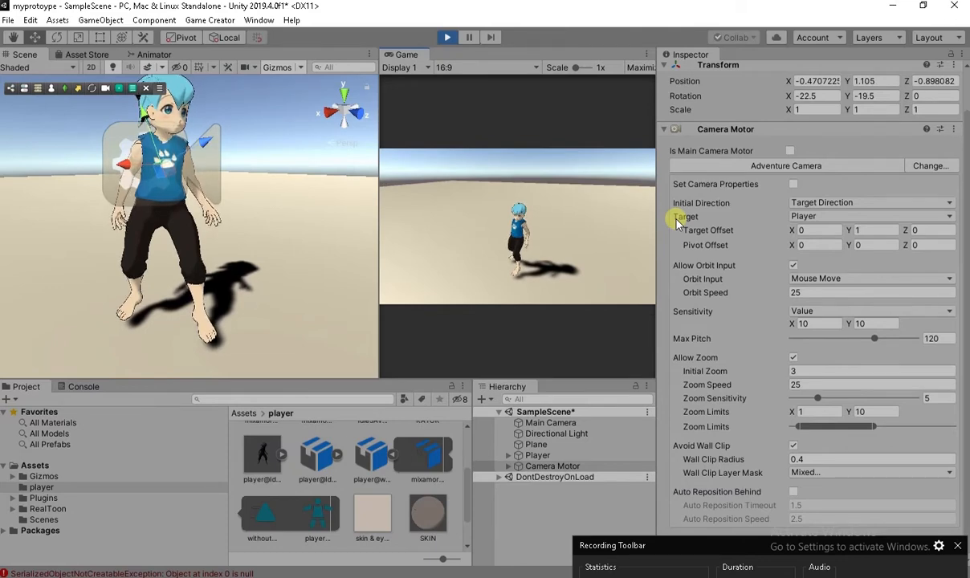
click(447, 37)
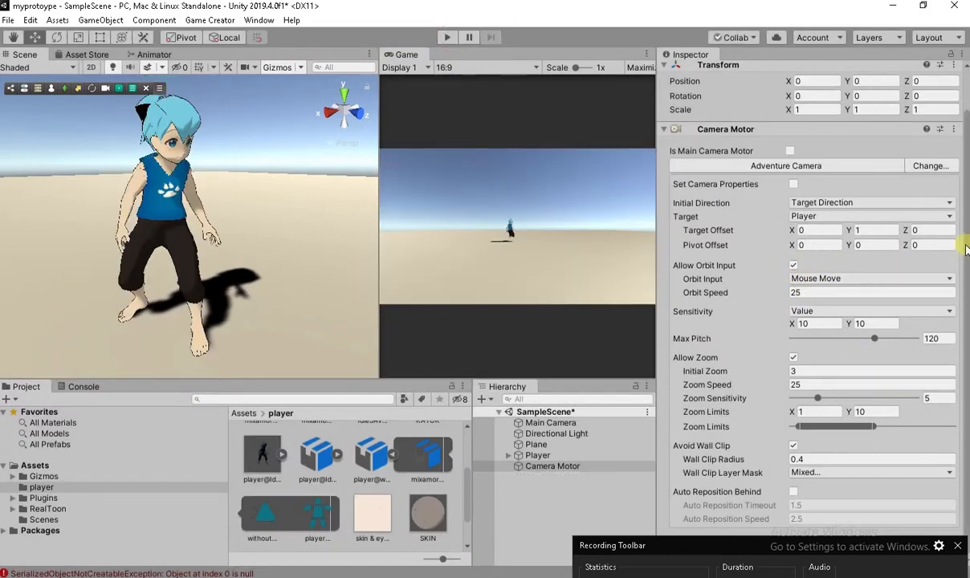
scroll(966, 242, up, 1)
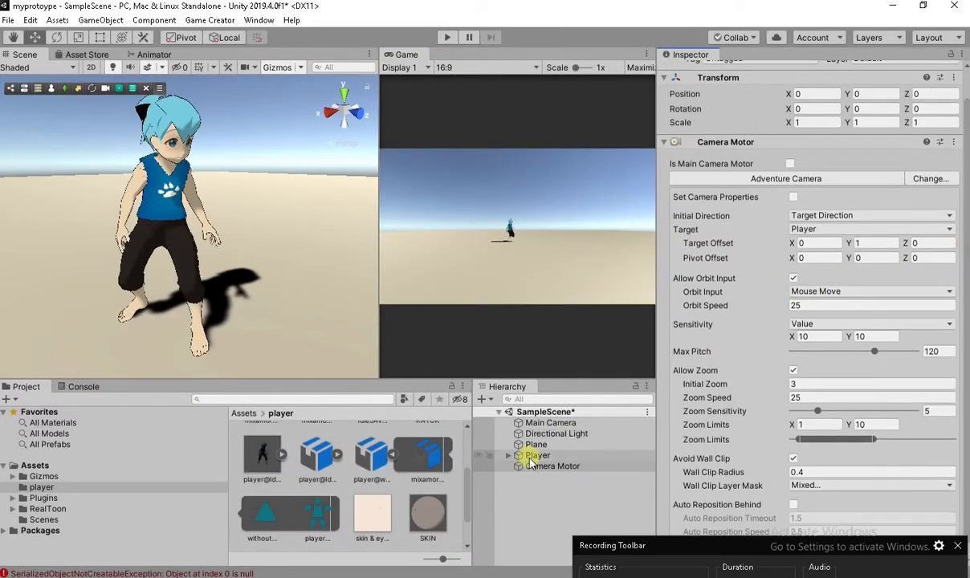
- Disable Can Run on the Player Character, play-test the player walking forward and jumping, and stop the game
click(536, 455)
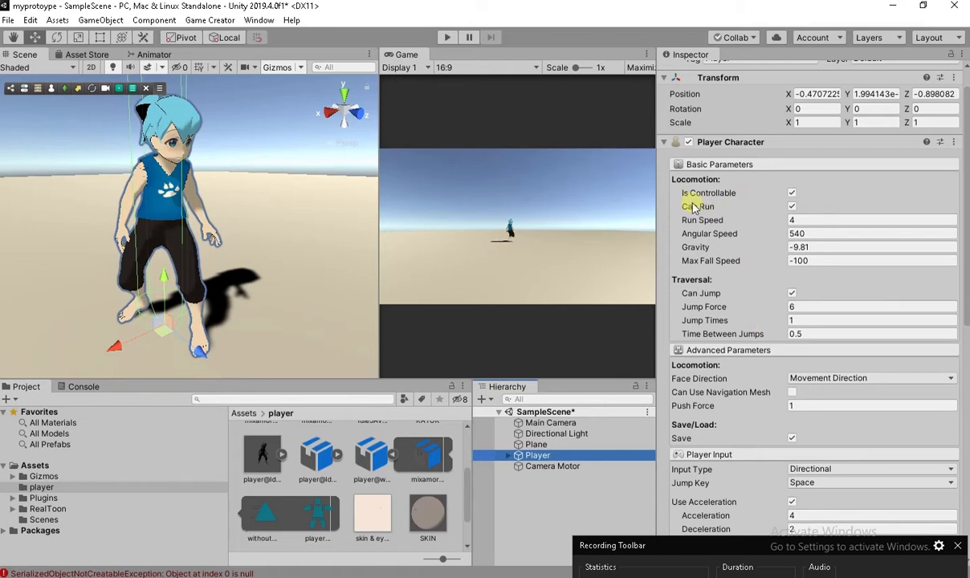
click(792, 207)
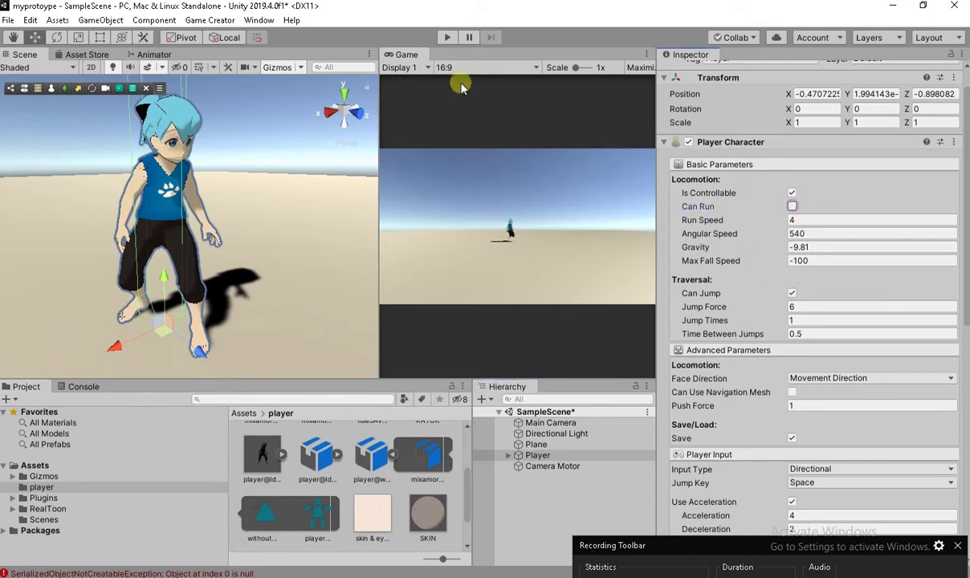
click(447, 37)
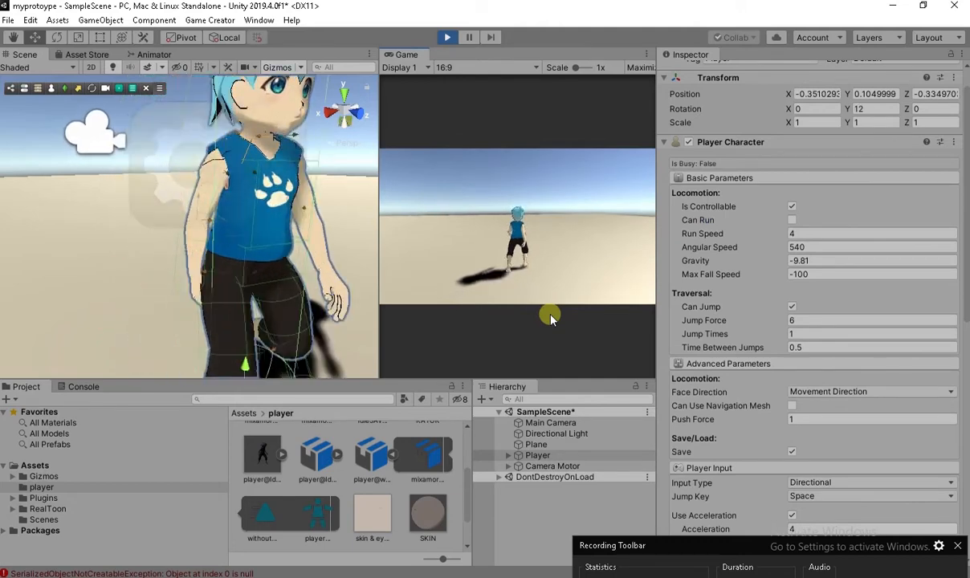
key(w)
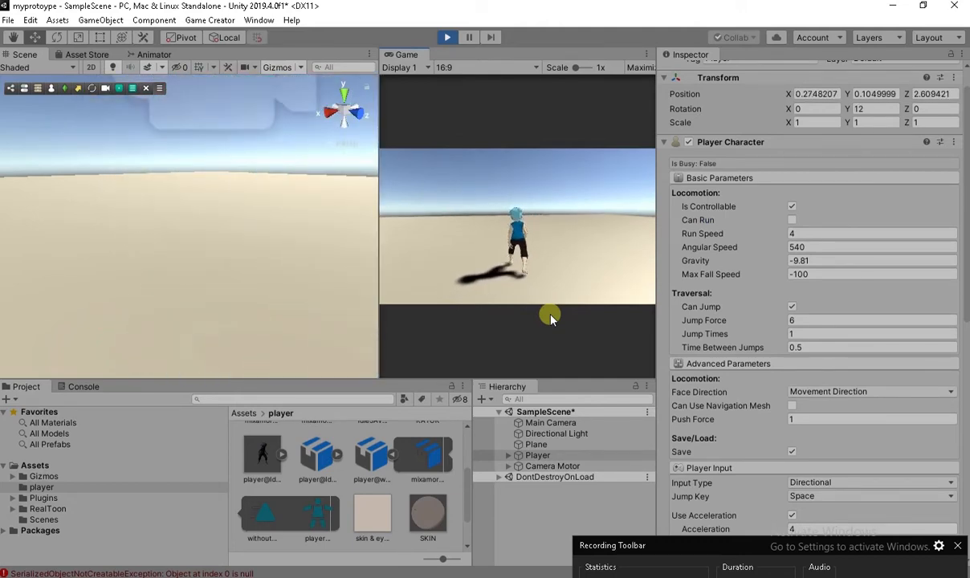
key(w)
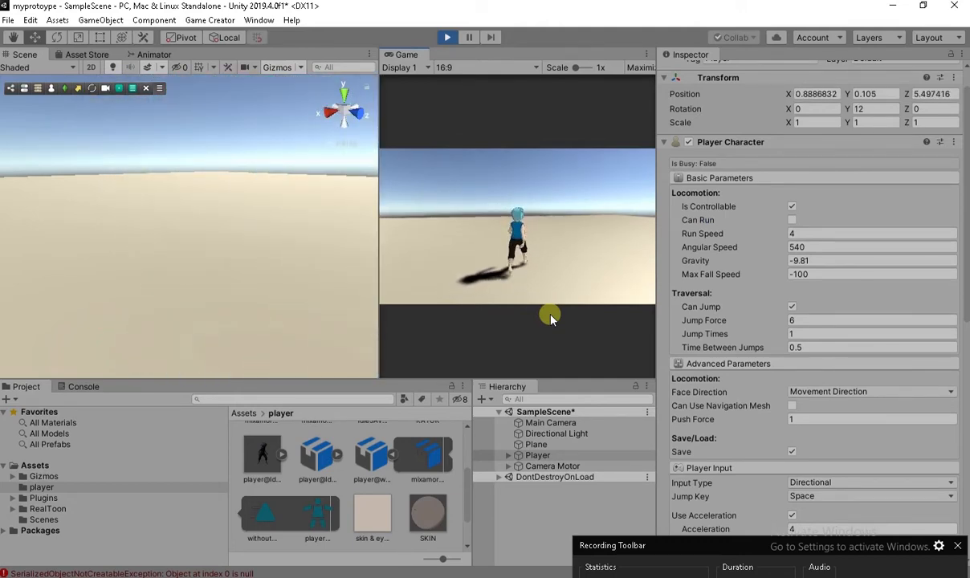
key(w)
key(space)
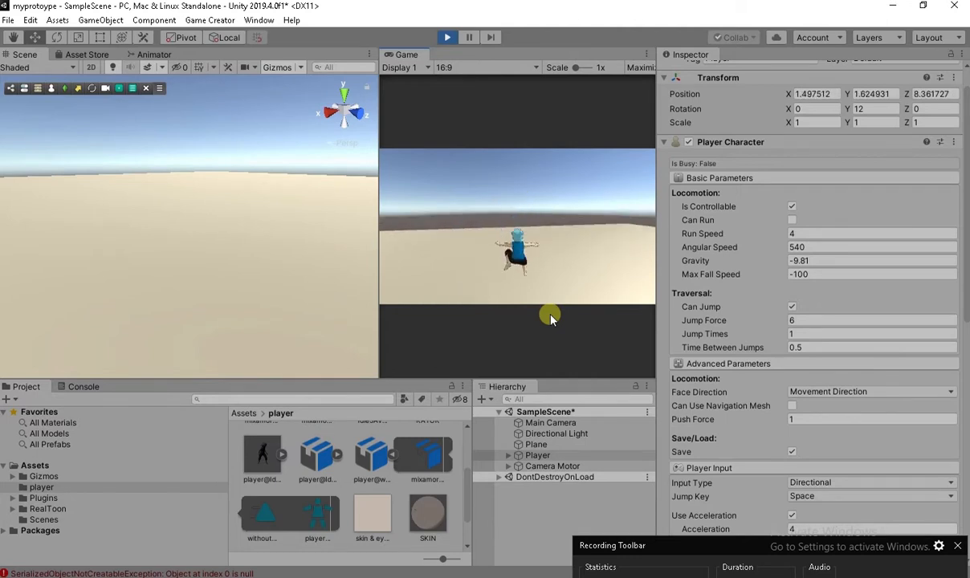
key(w)
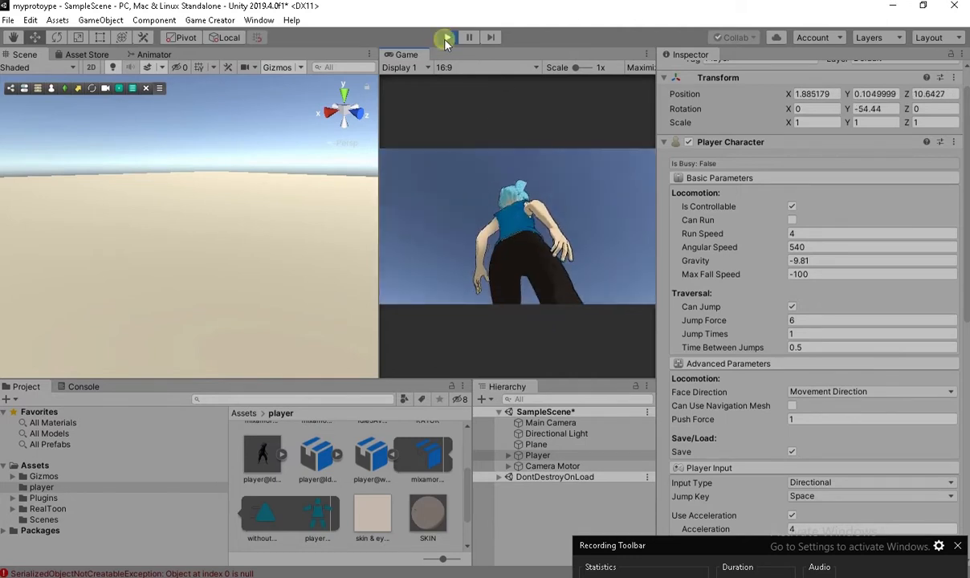
click(445, 38)
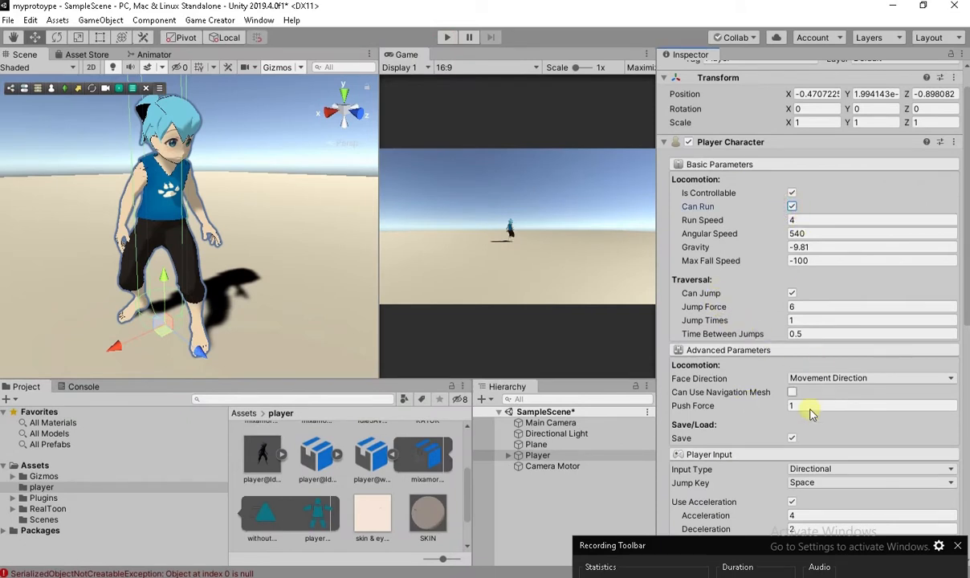
click(612, 559)
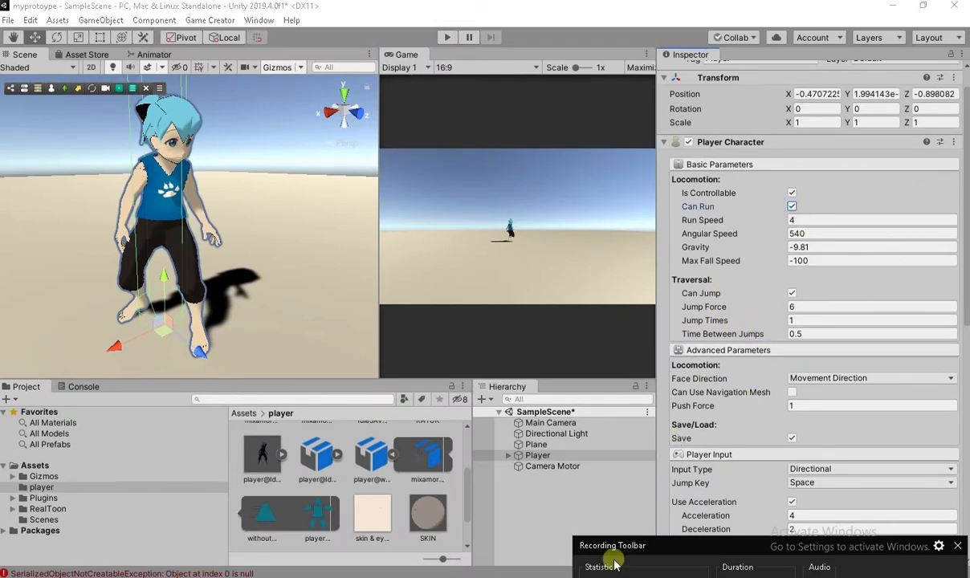
click(41, 486)
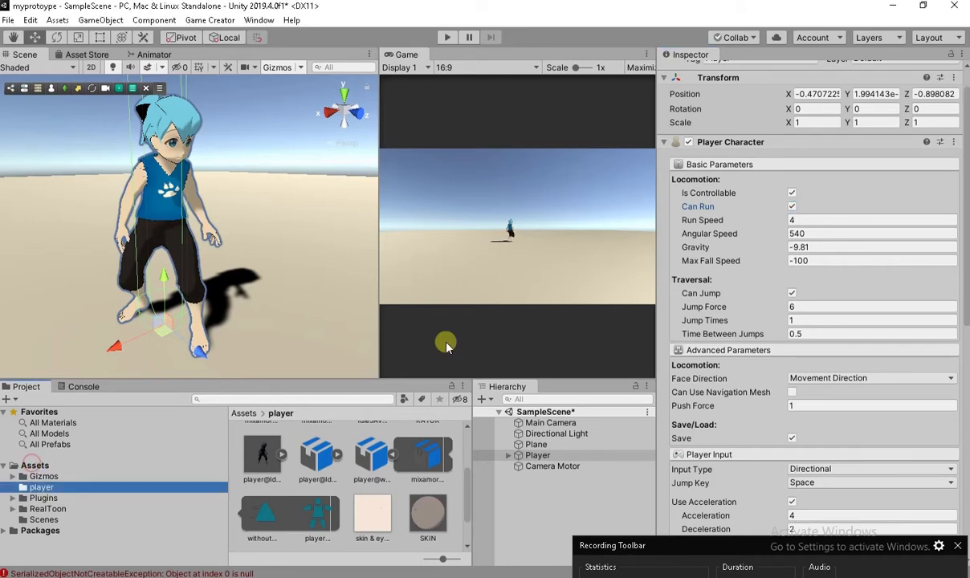
scroll(257, 210, down, 10)
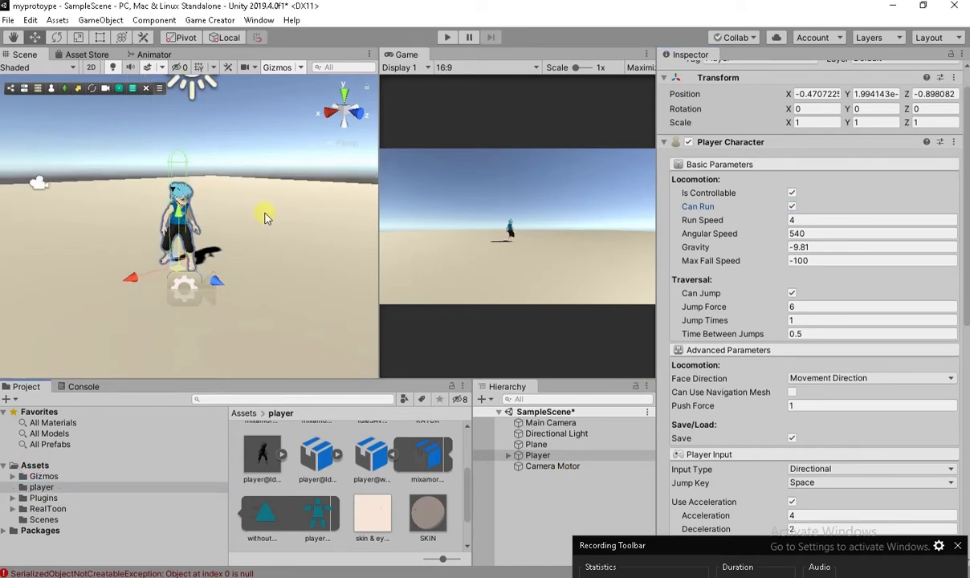
click(287, 156)
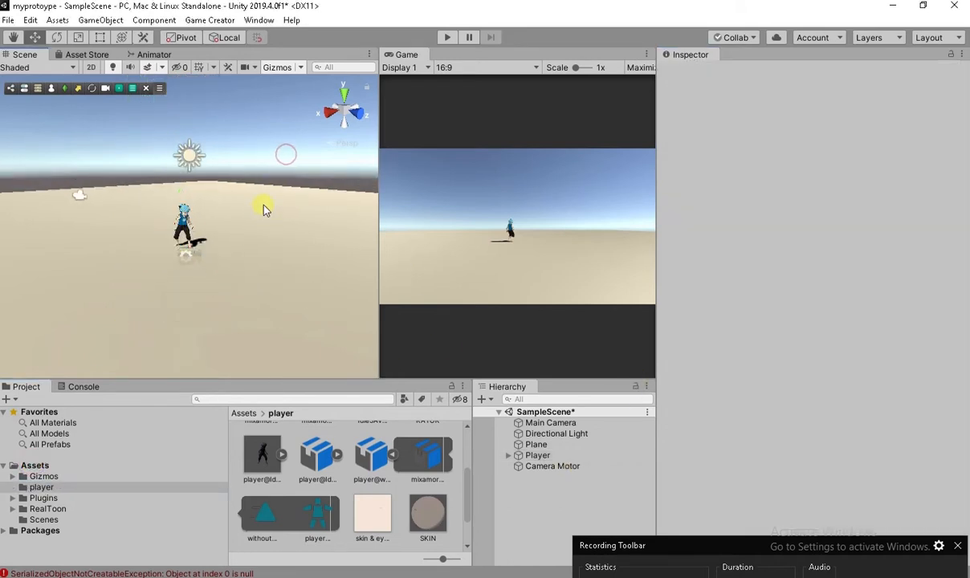
alt+drag(238, 190, 288, 217)
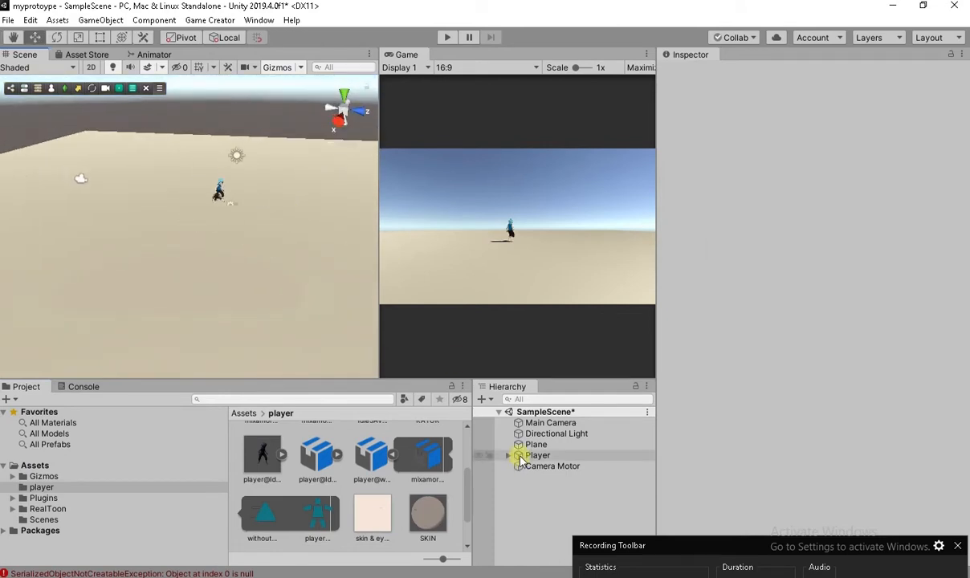
scroll(393, 494, up, 3)
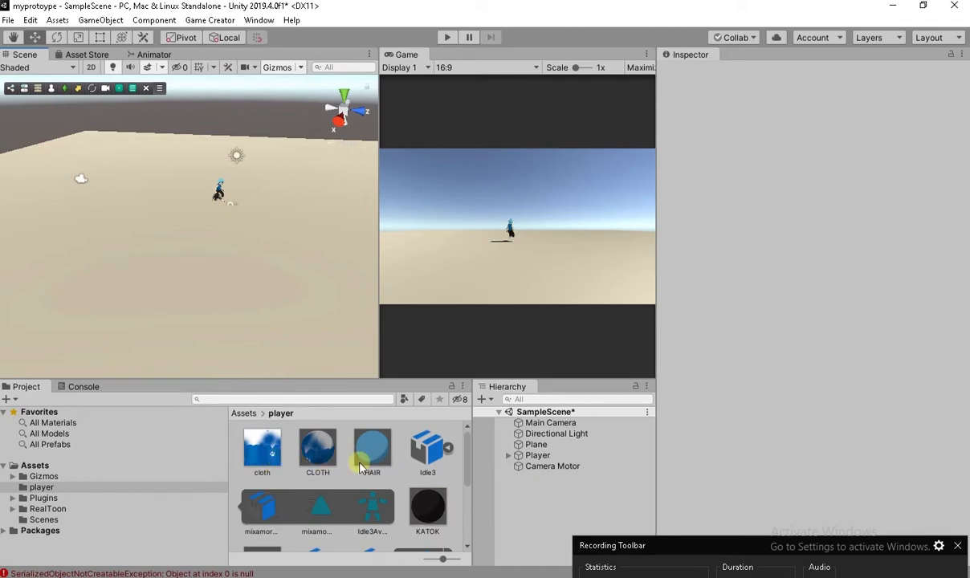
- Show the root Assets folder and delete the Plane from SampleScene
click(35, 466)
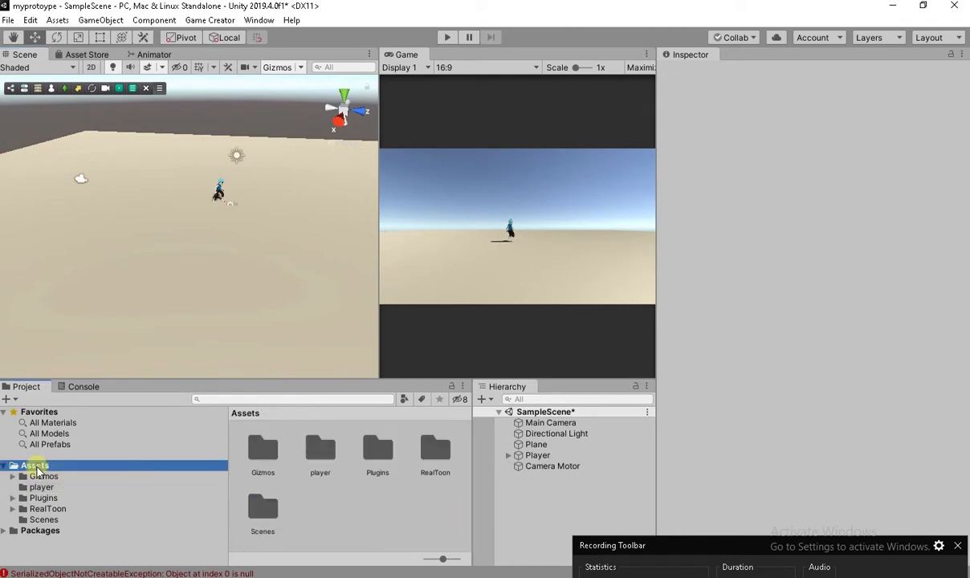
click(335, 507)
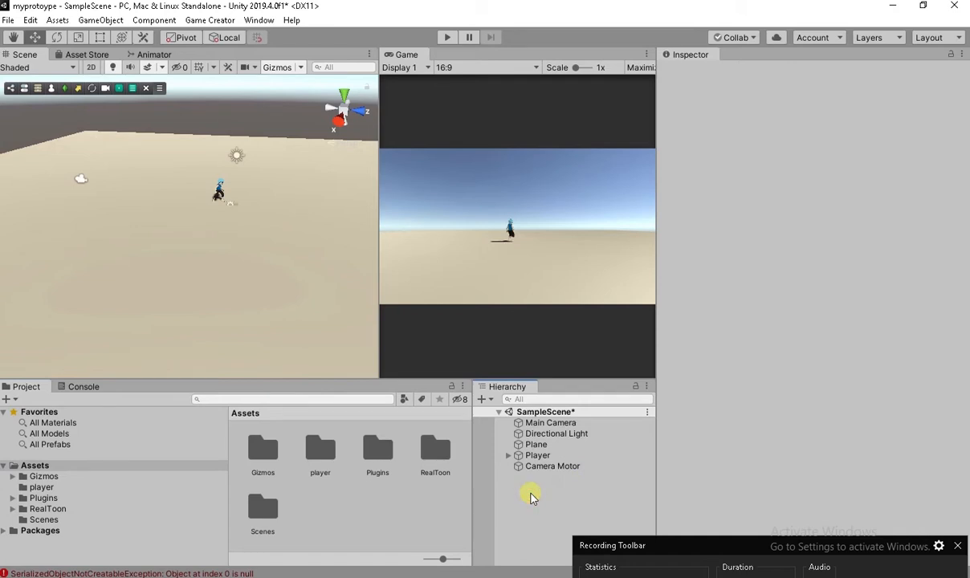
click(536, 444)
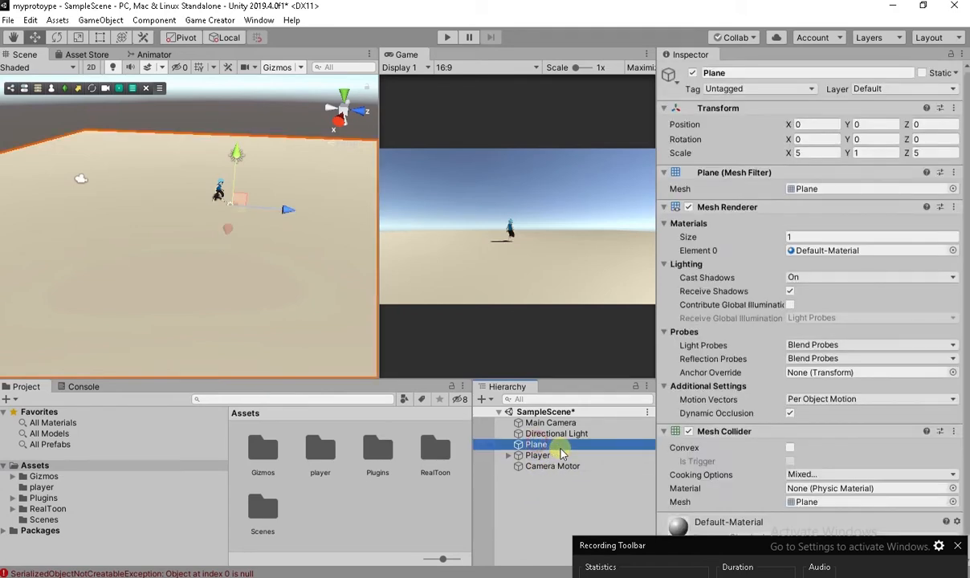
key(Delete)
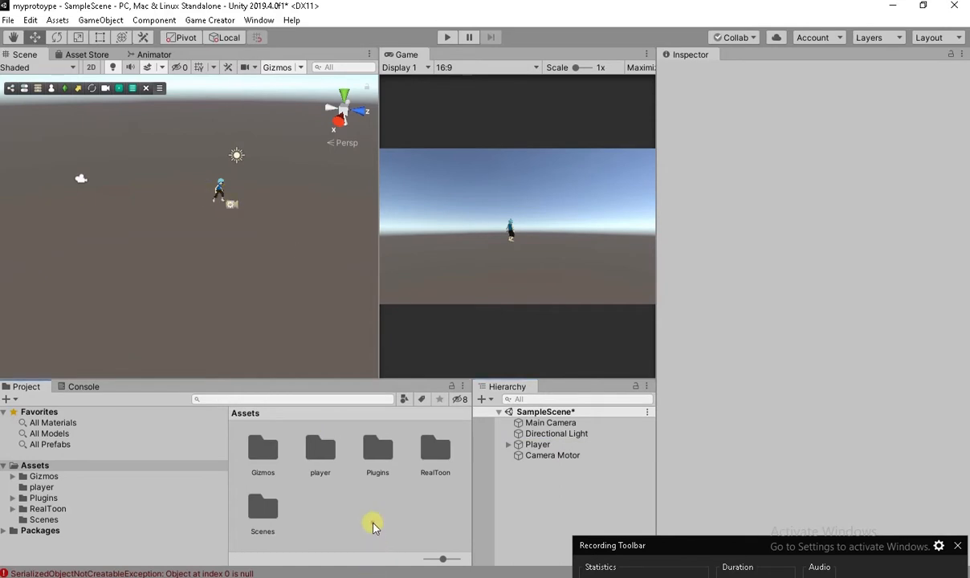
- Switch to File Explorer and open the asseteee package folder inside the game folder on Data (D:)
right_click(353, 515)
click(338, 513)
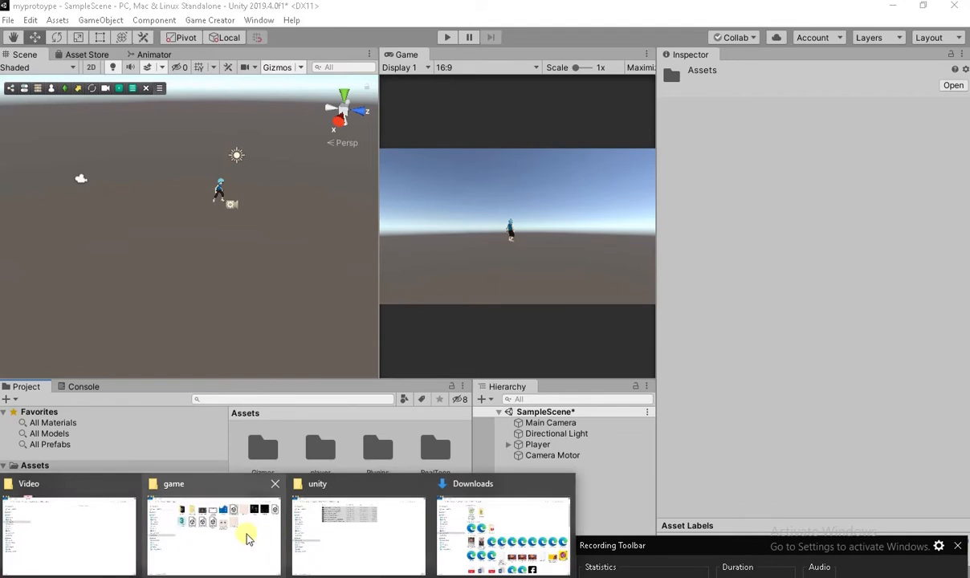
click(256, 522)
double_click(245, 96)
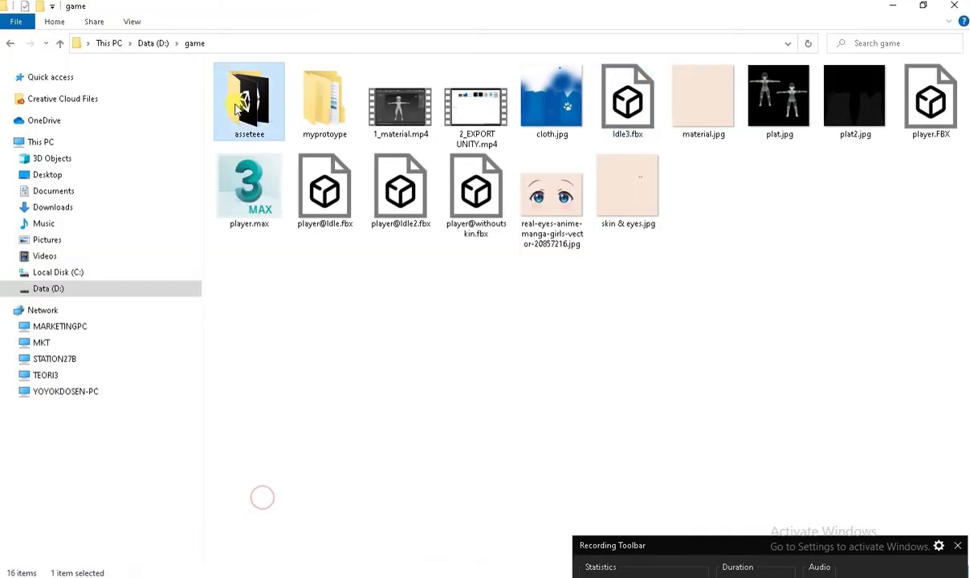
click(287, 241)
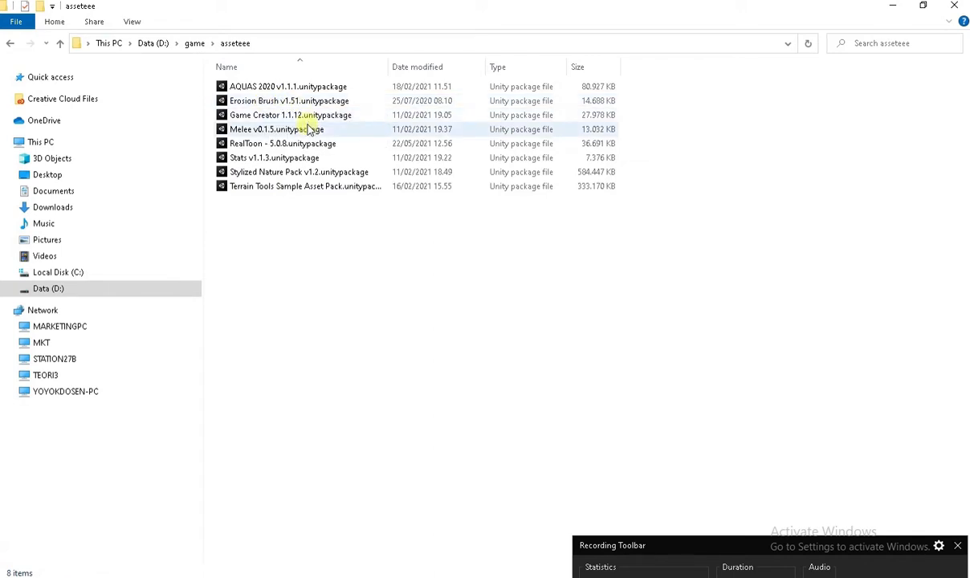
mouse_move(277, 101)
mouse_down()
mouse_move(396, 145)
mouse_move(468, 433)
mouse_move(543, 571)
mouse_up()
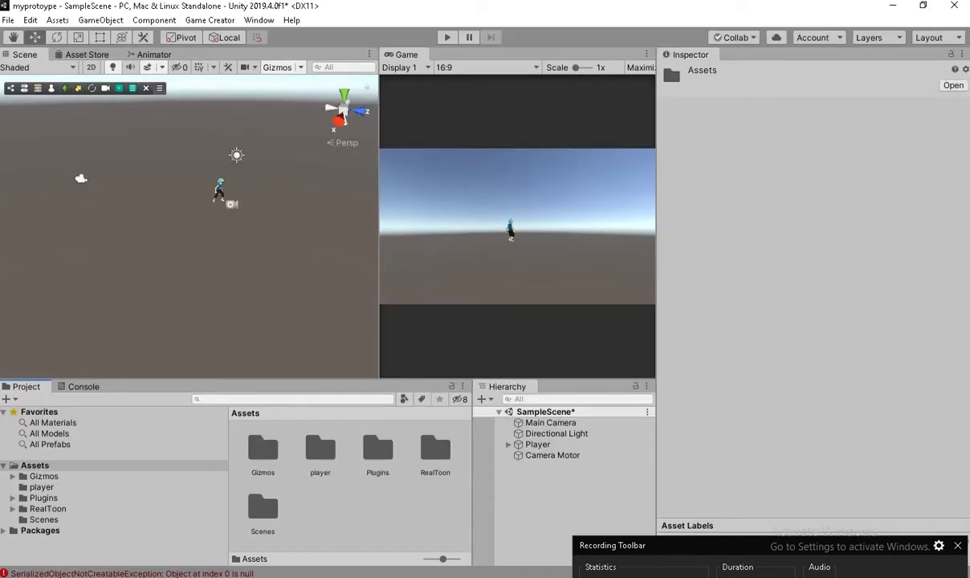
drag(434, 486, 437, 525)
drag(453, 539, 454, 542)
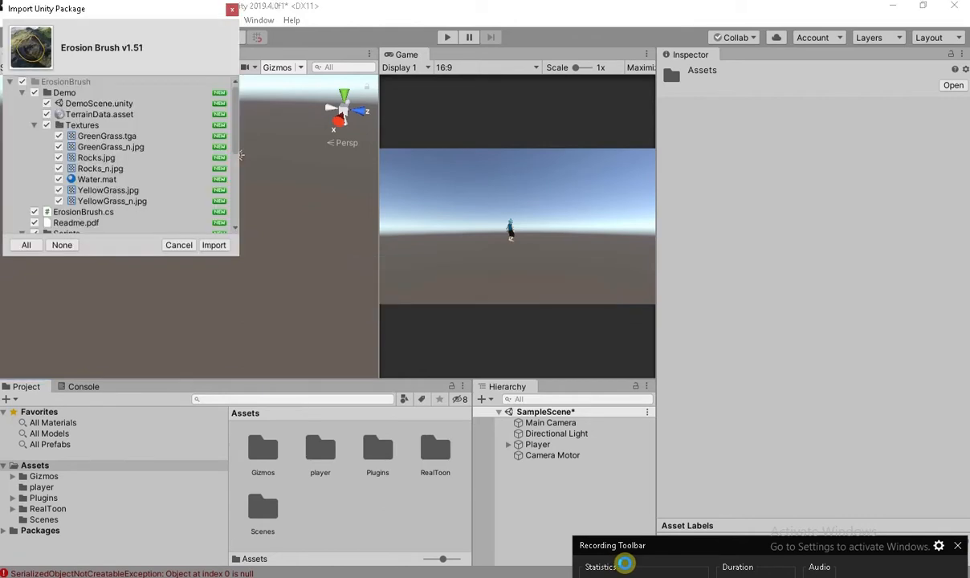
click(178, 247)
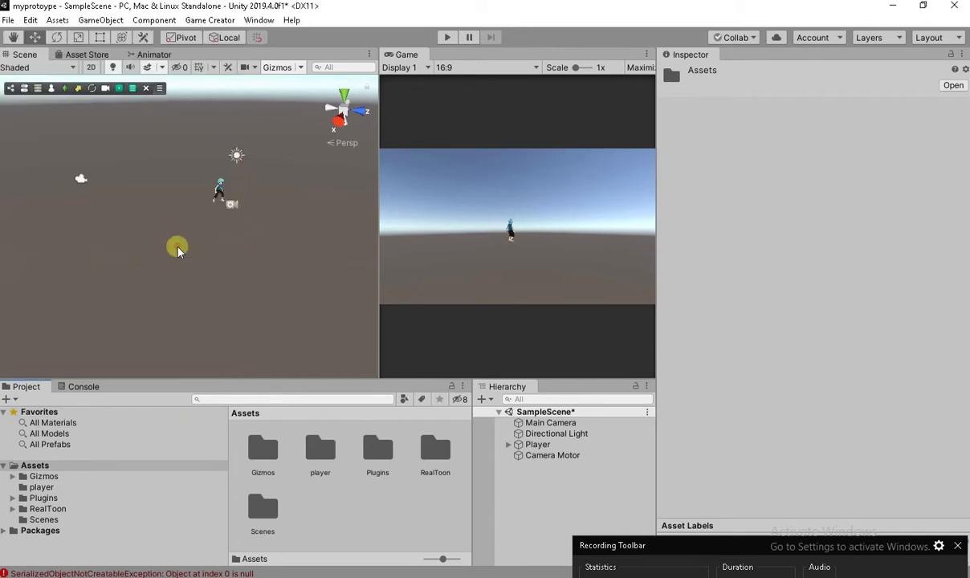
- Open the Package Manager and make it list preview packages as well
click(261, 21)
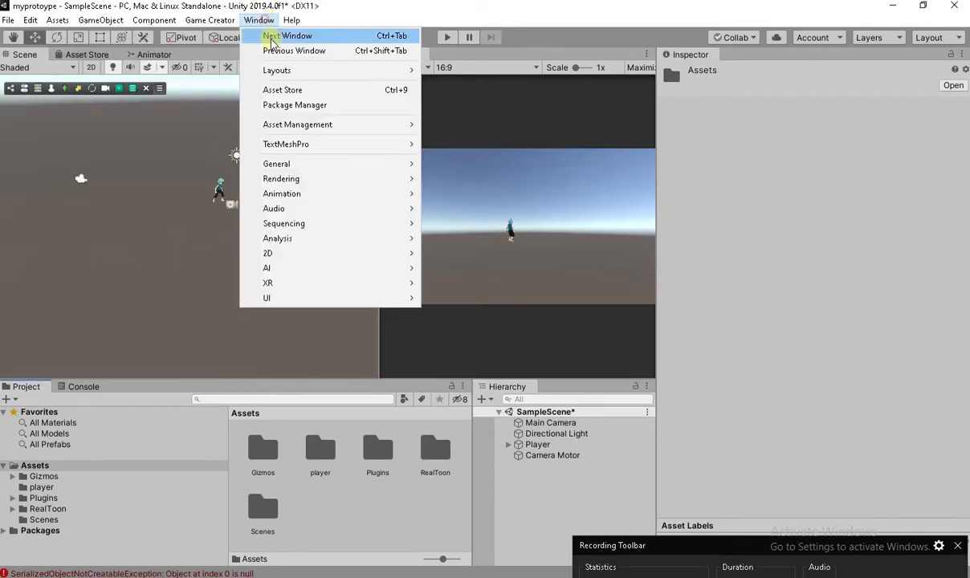
click(308, 111)
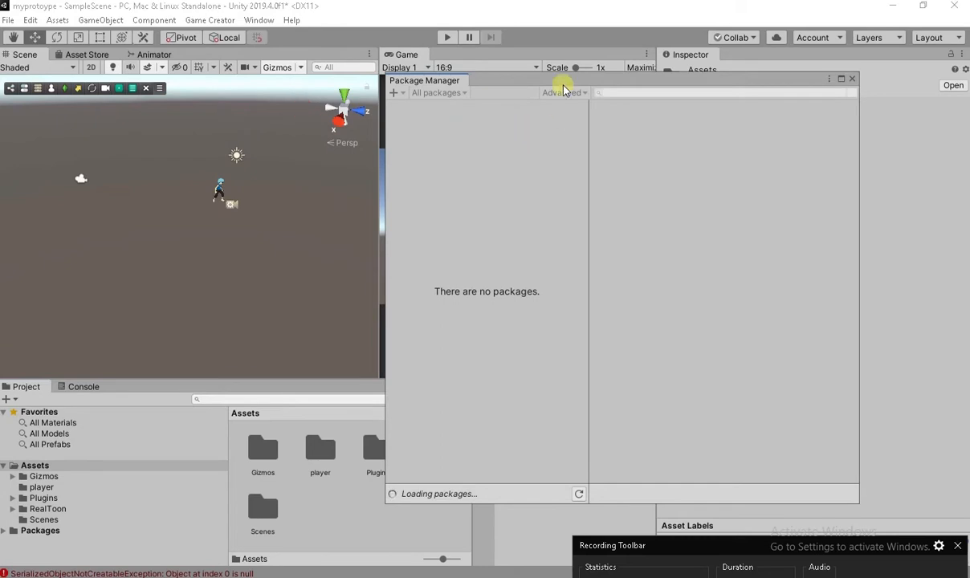
drag(506, 80, 296, 71)
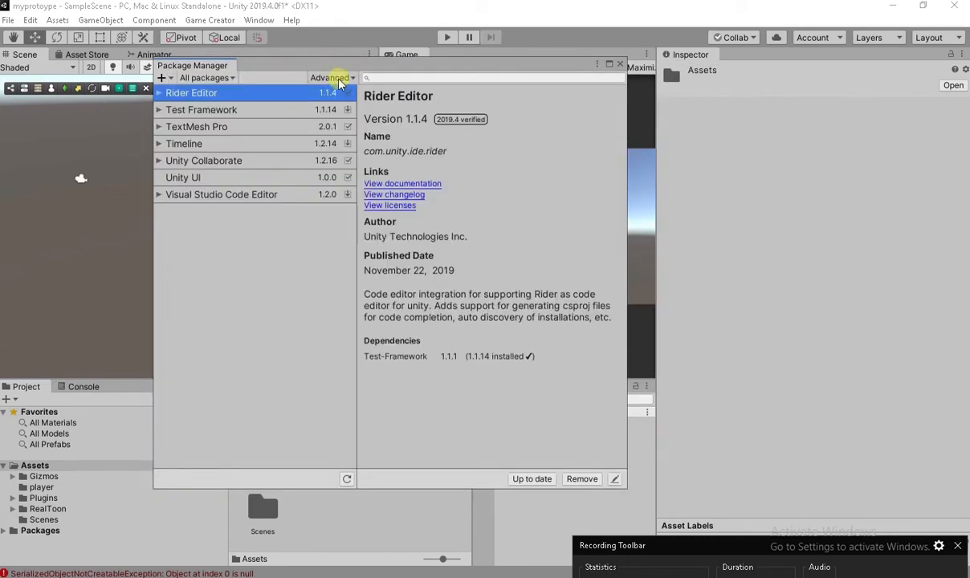
click(335, 78)
click(357, 125)
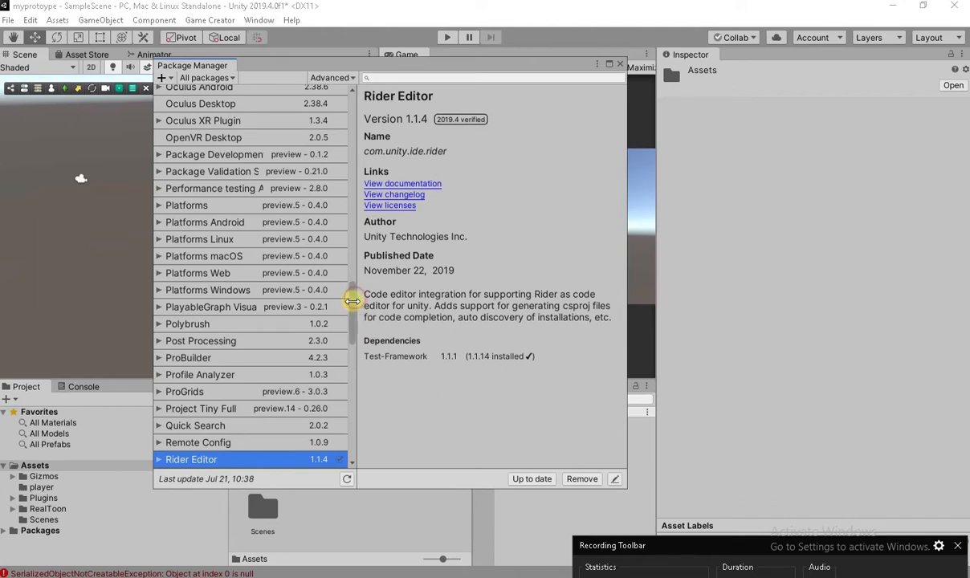
- Install the Terrain Tools preview.3 - 3.0.2 package and close the Package Manager
drag(355, 305, 357, 350)
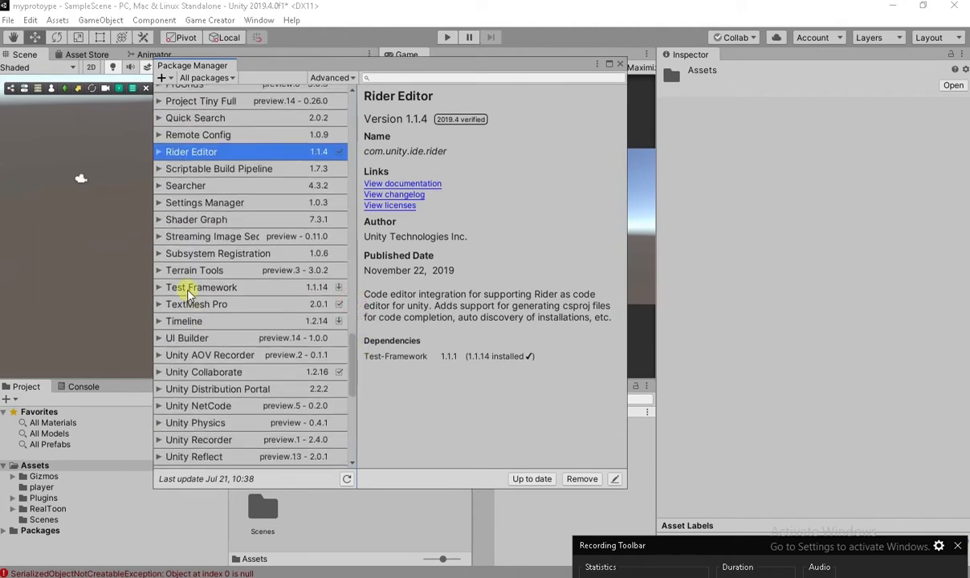
click(201, 270)
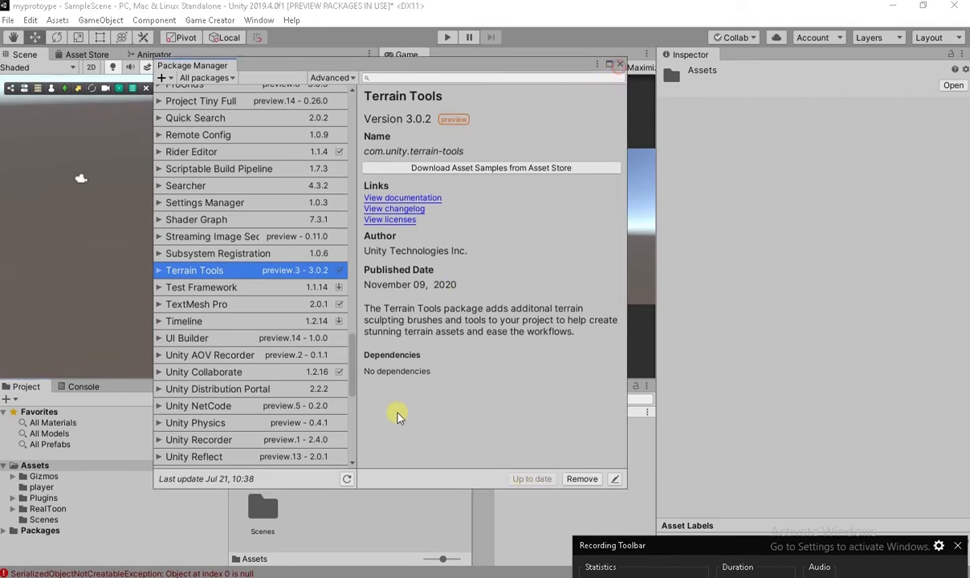
click(622, 64)
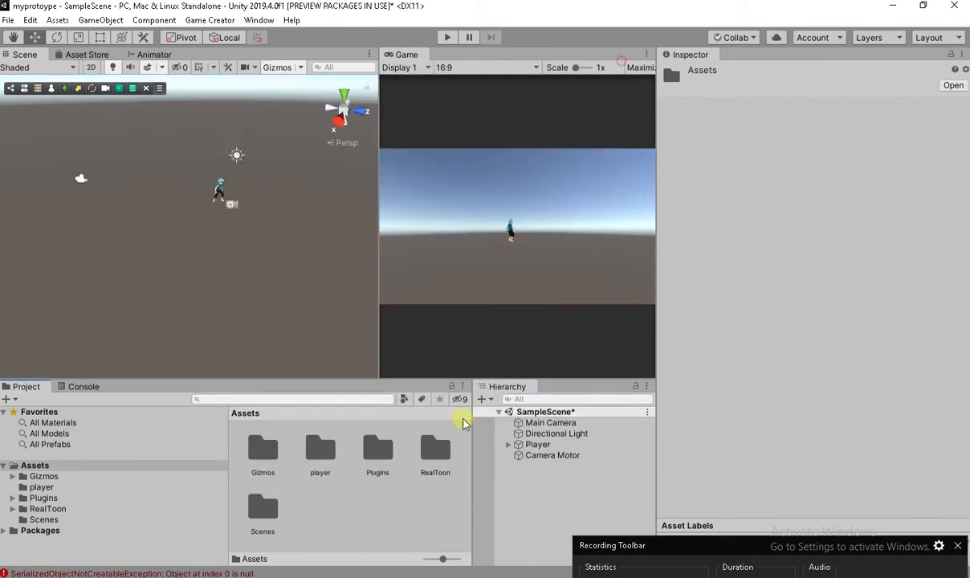
- Import the whole Terrain Tools Sample Asset Pack from the asseteee folder in File Explorer into the Unity project's Assets
mouse_move(318, 558)
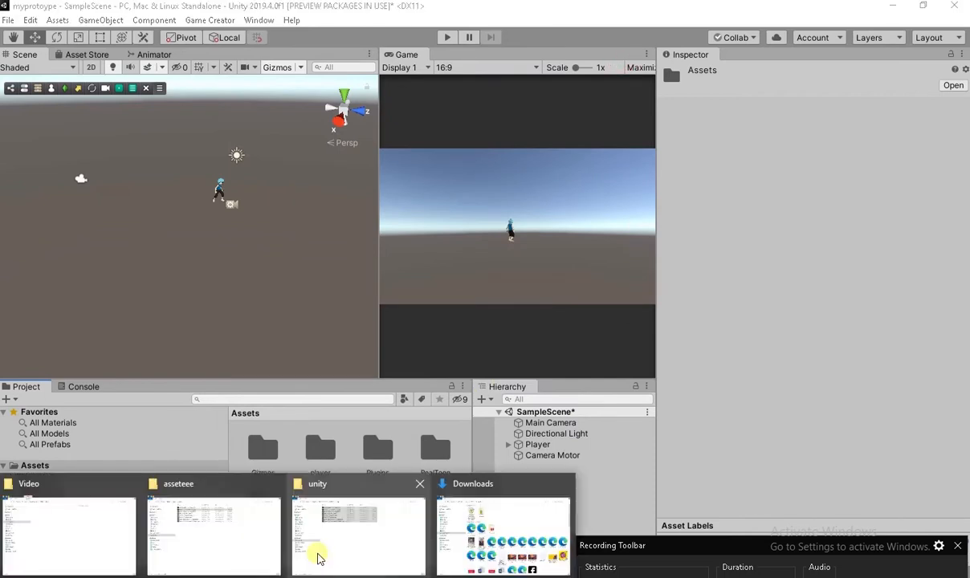
click(235, 532)
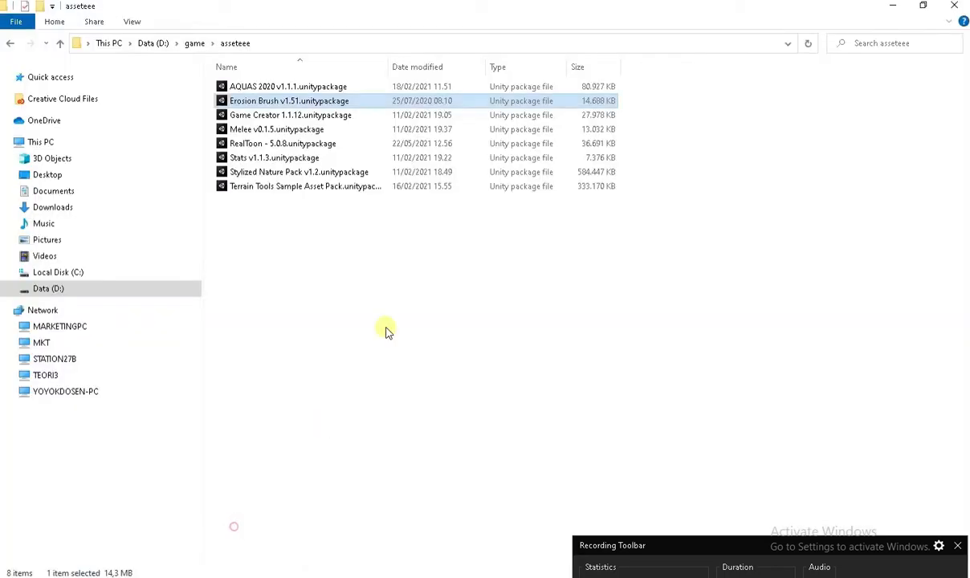
click(304, 190)
drag(278, 191, 354, 514)
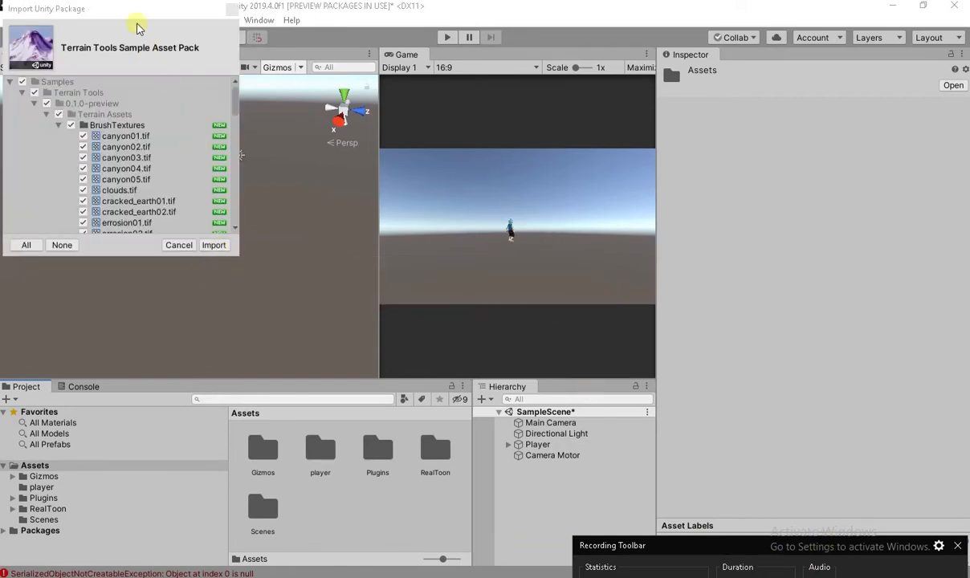
click(133, 12)
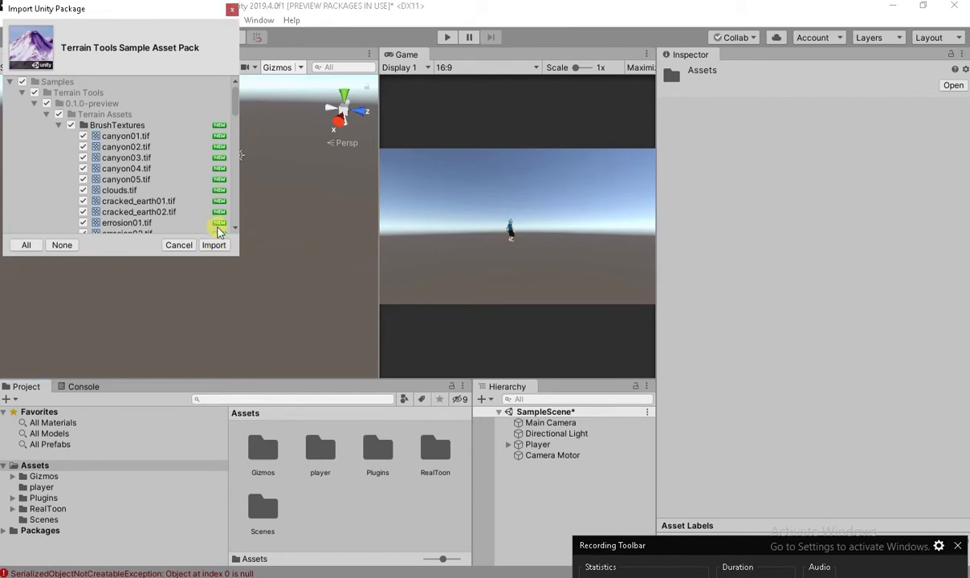
click(214, 246)
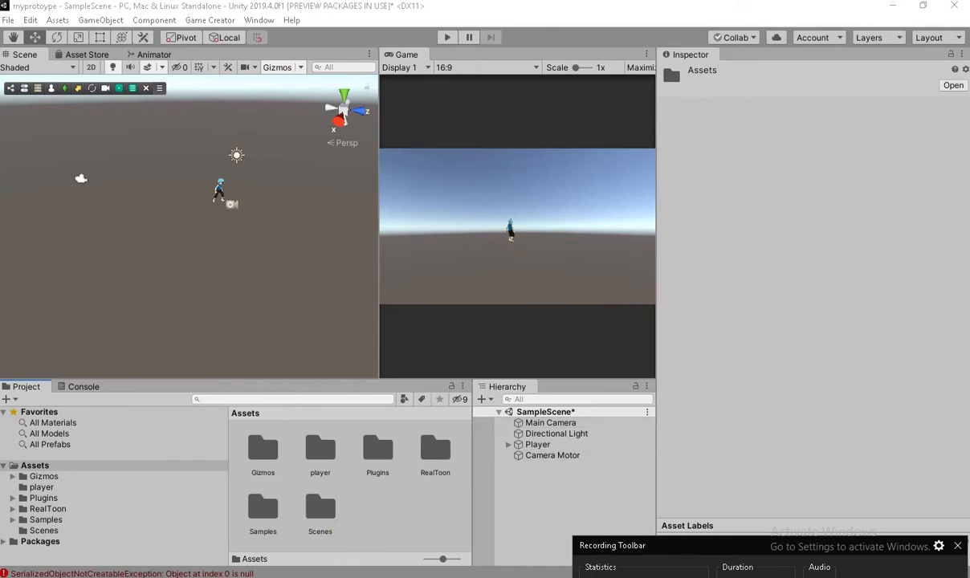
- Import the whole Stylized Nature Pack v1.2 from the asseteee folder into Assets and let Unity upgrade its obsolete API scripts
mouse_move(287, 577)
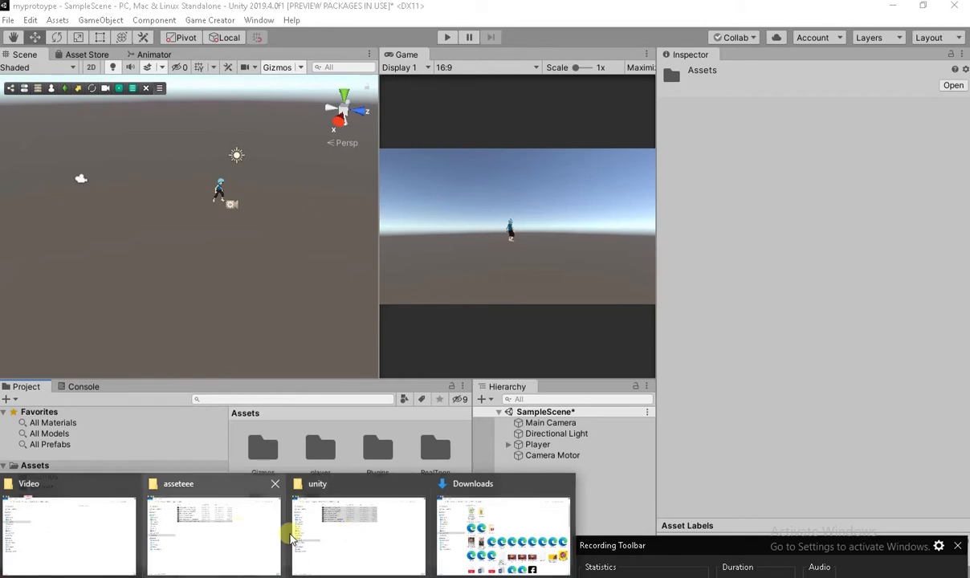
click(237, 529)
click(341, 287)
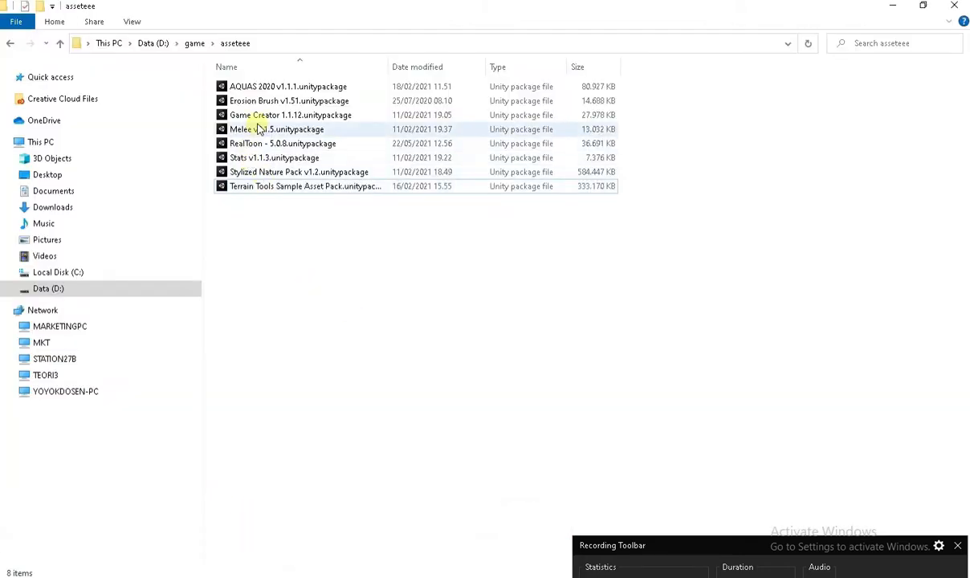
click(259, 175)
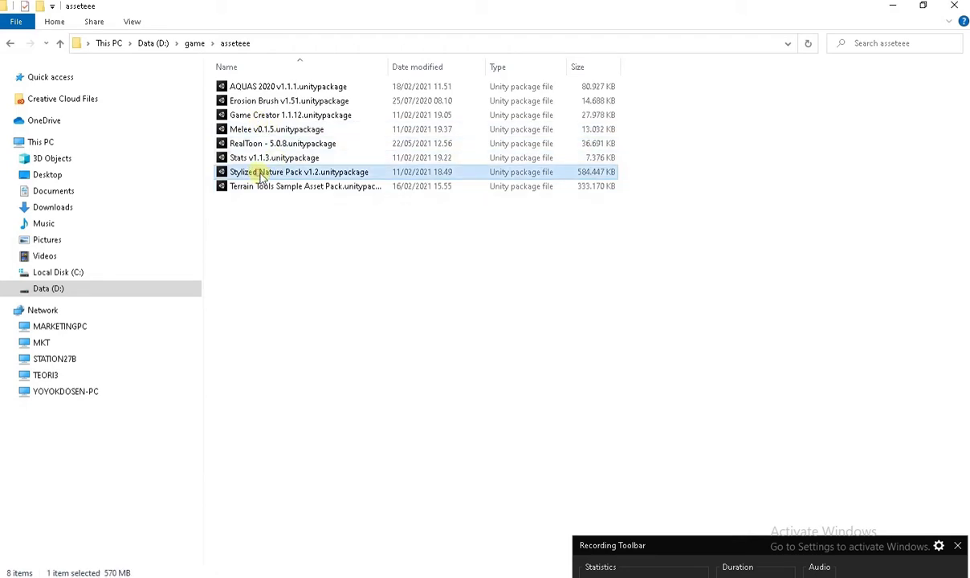
drag(273, 177, 361, 510)
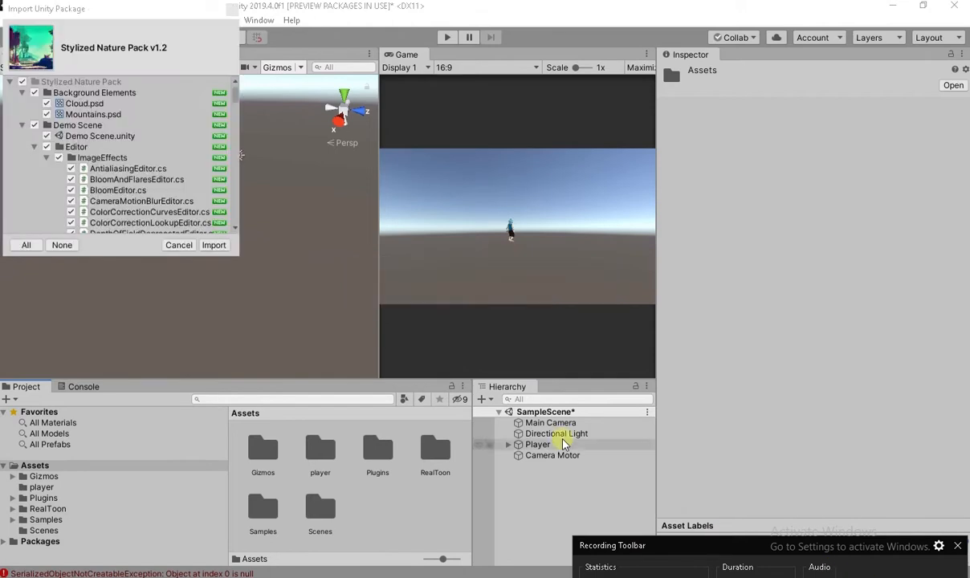
click(215, 245)
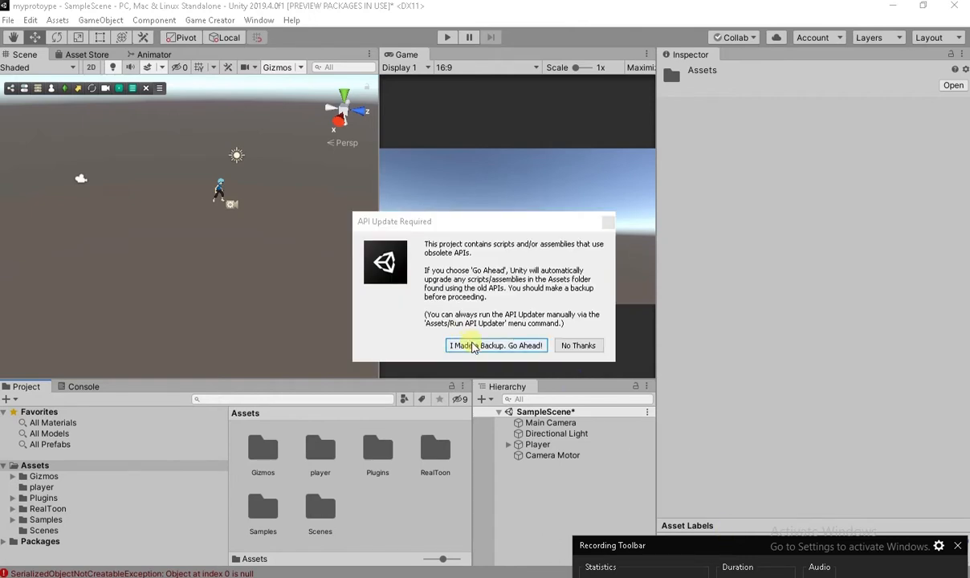
click(444, 220)
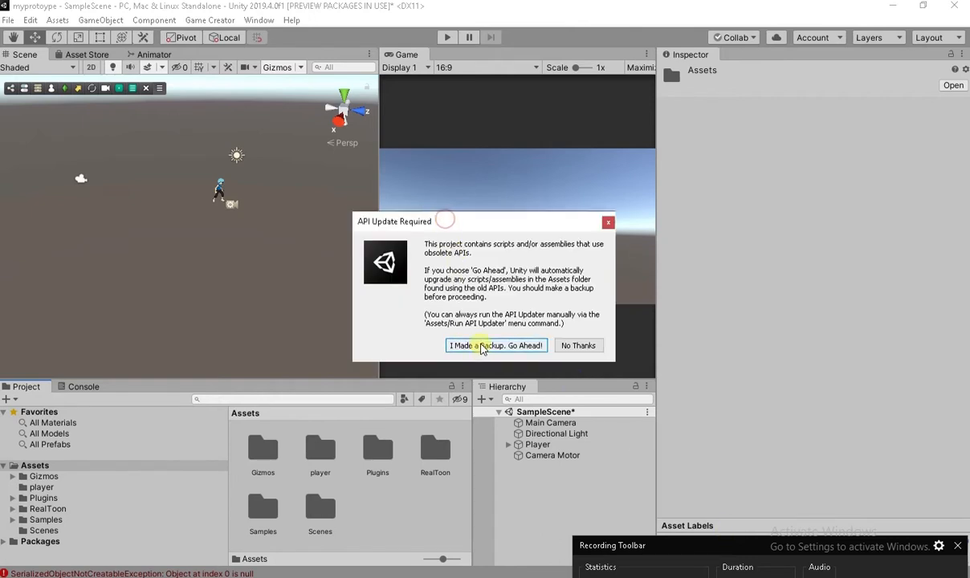
click(482, 346)
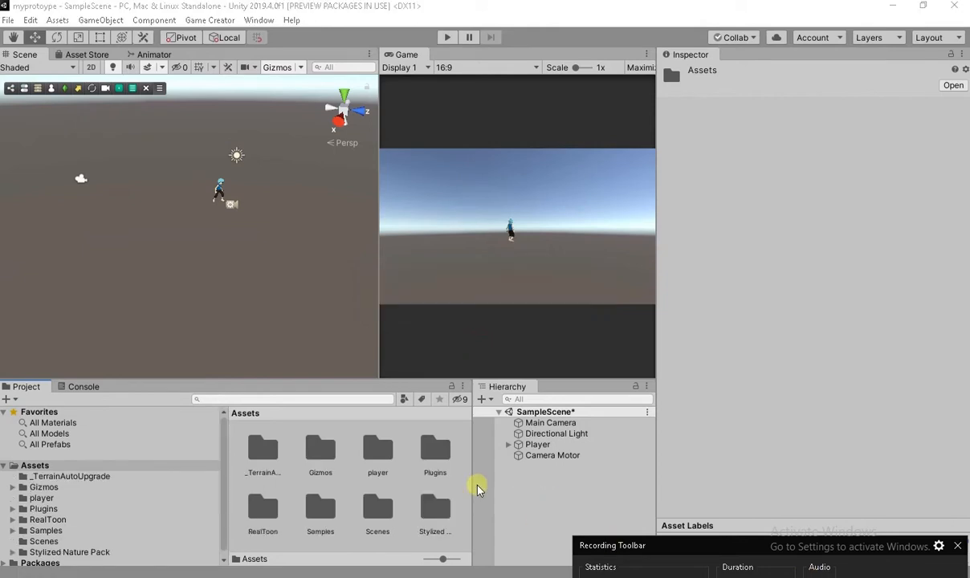
- Add a 3D Terrain object at the root of SampleScene
click(550, 478)
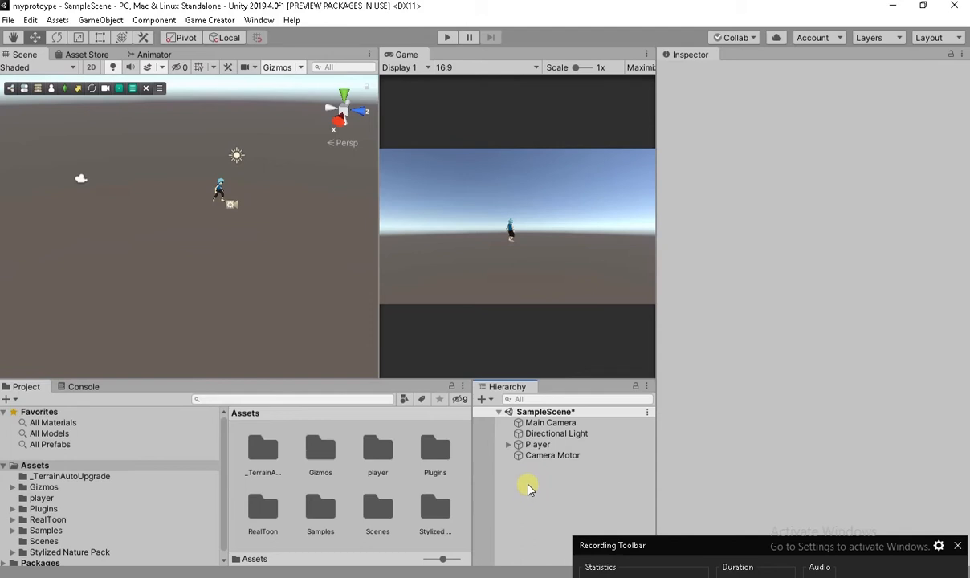
right_click(528, 487)
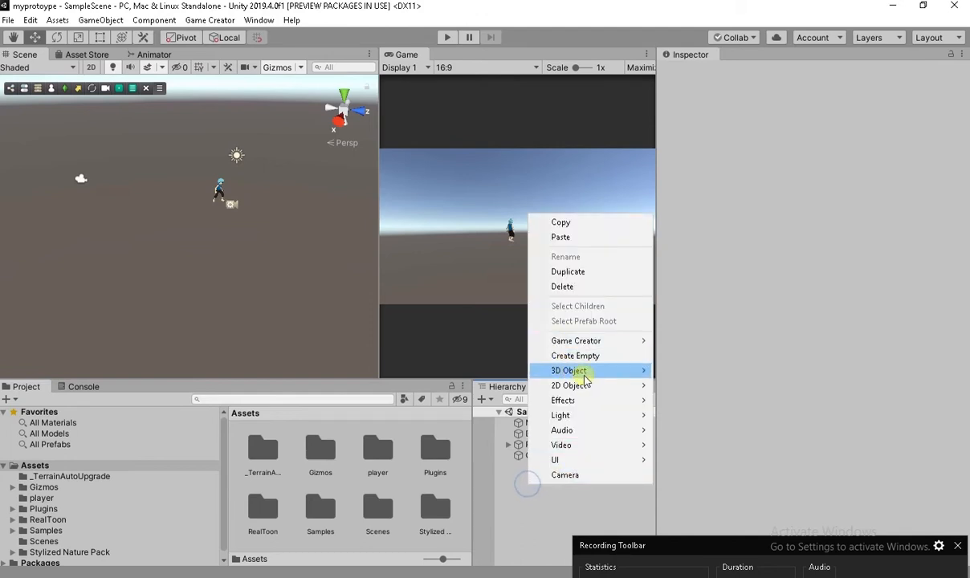
mouse_move(580, 371)
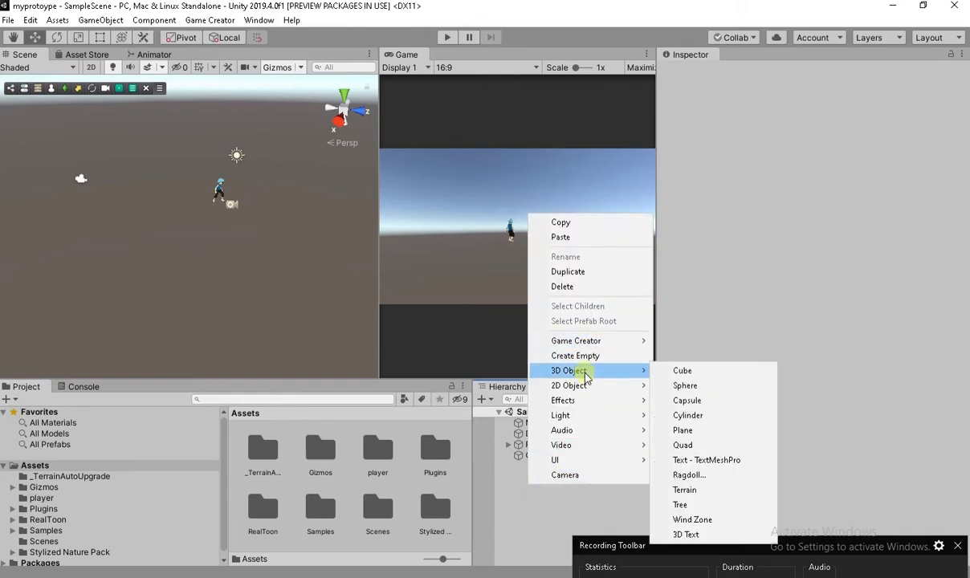
click(694, 488)
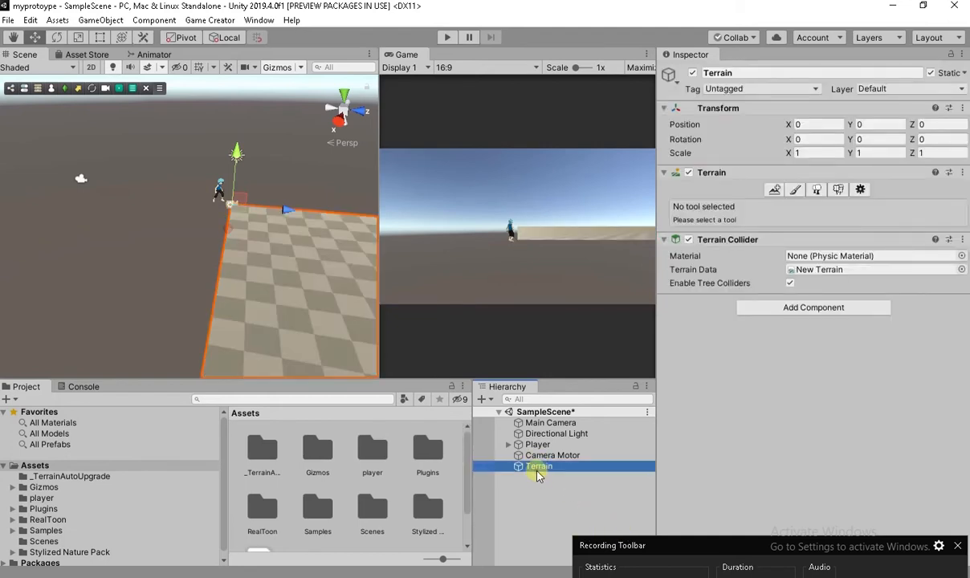
- Set the terrain's width and length to 500 each in its mesh resolution settings
click(858, 190)
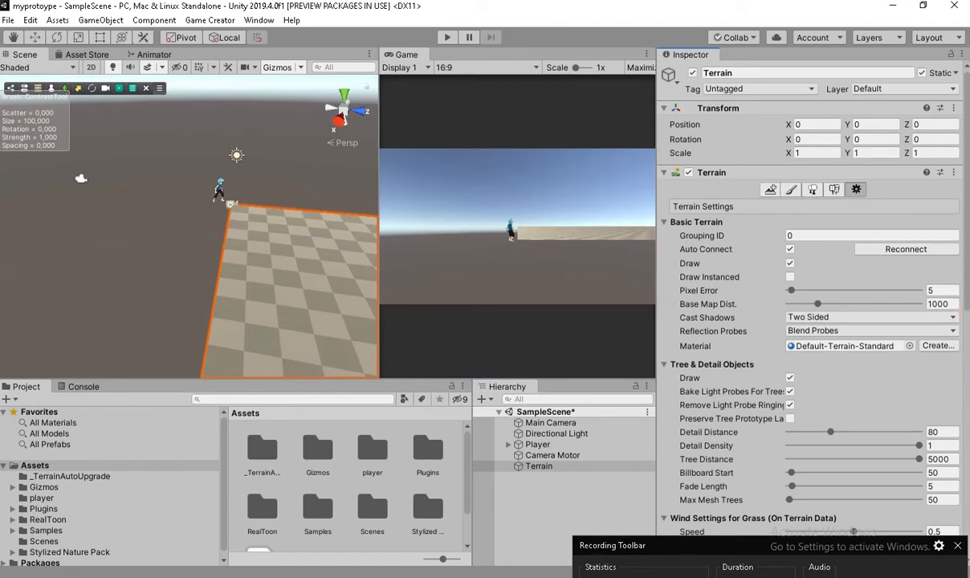
drag(967, 232, 965, 260)
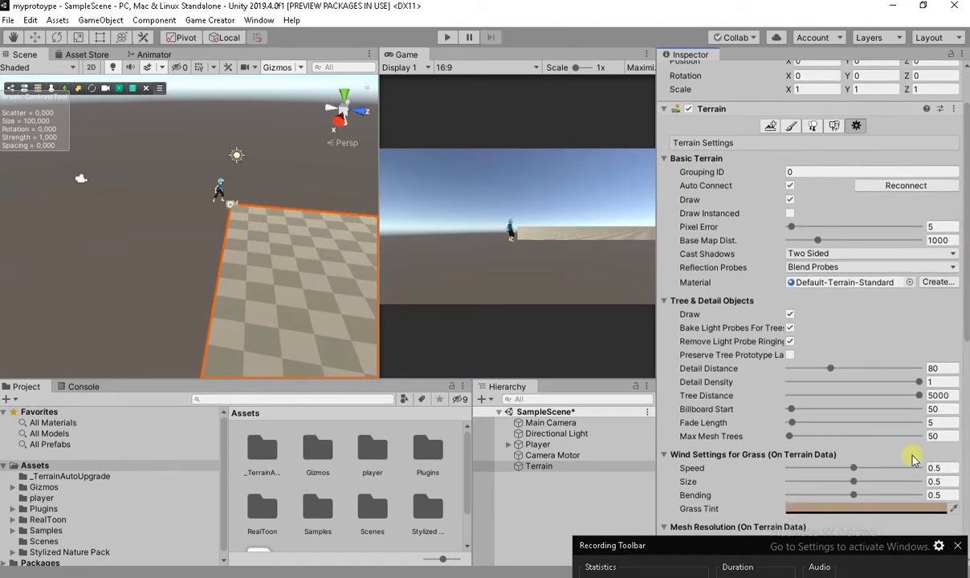
click(853, 575)
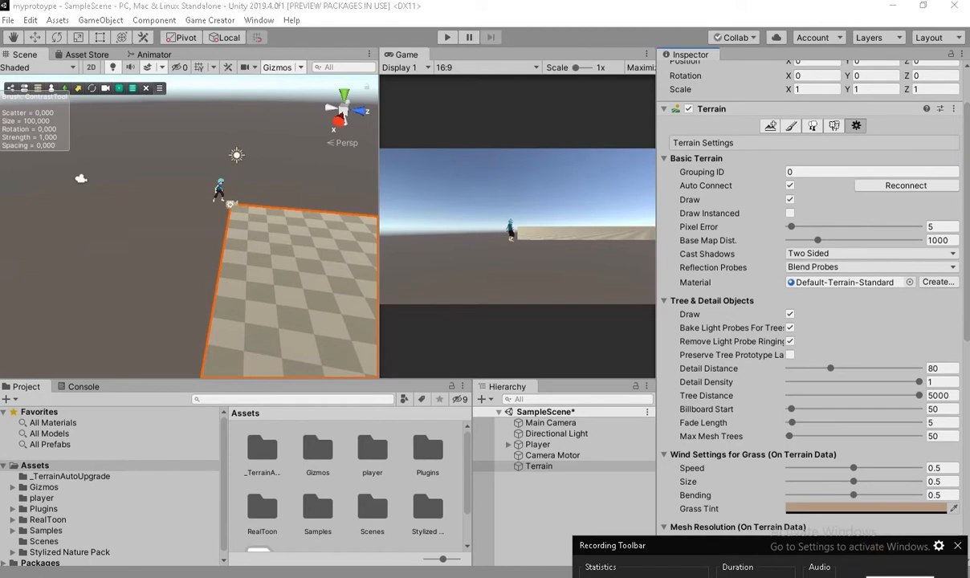
click(966, 234)
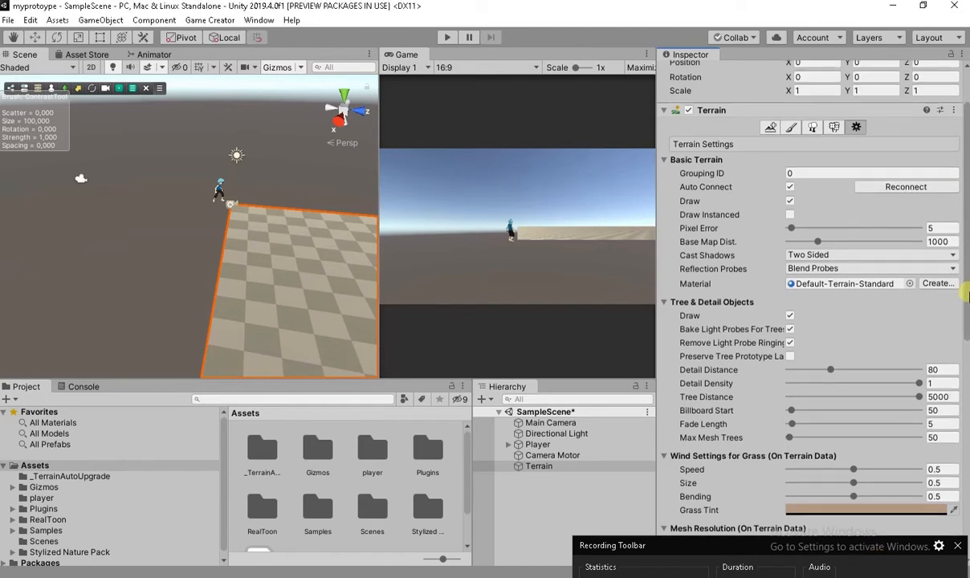
drag(966, 293, 966, 402)
click(821, 307)
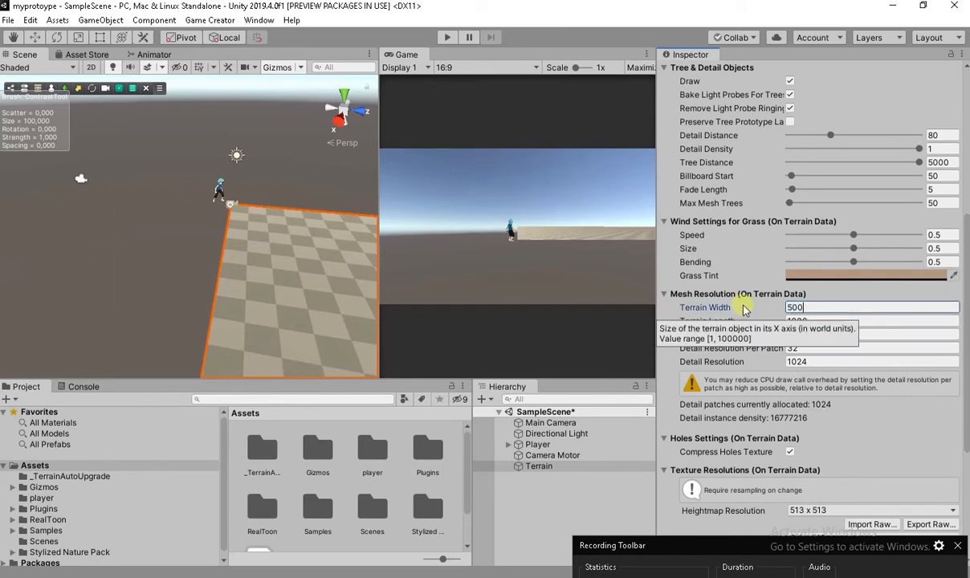
key(Tab)
text(500)
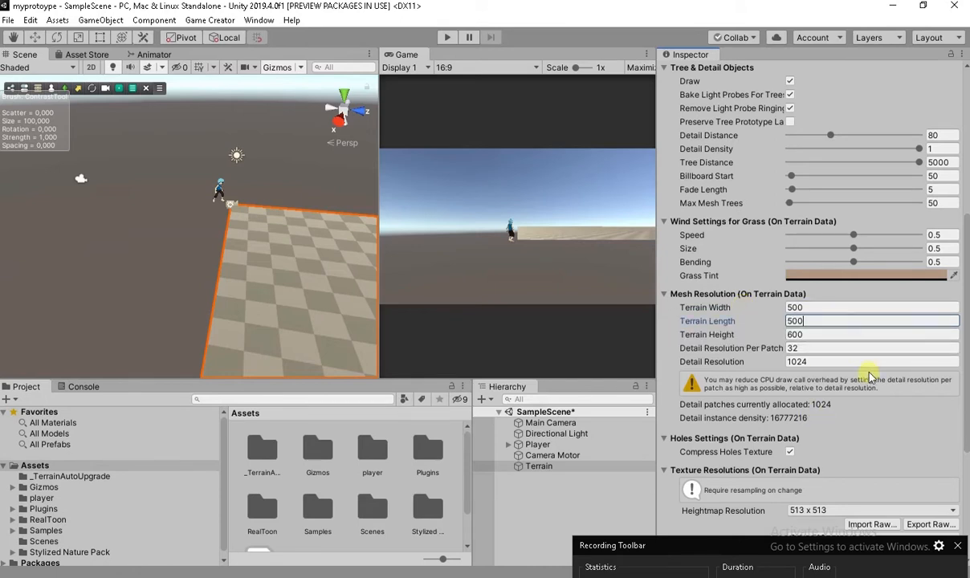
click(846, 347)
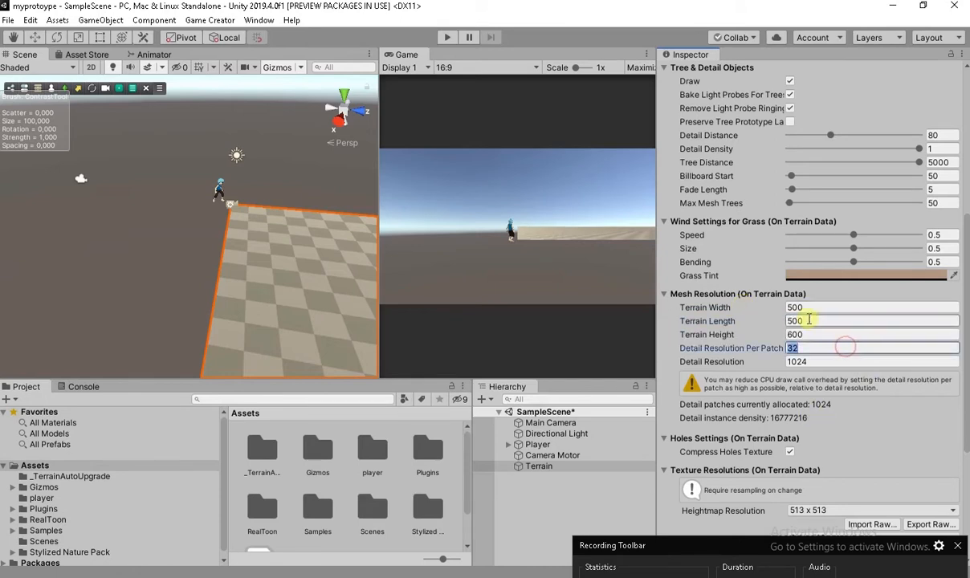
click(819, 321)
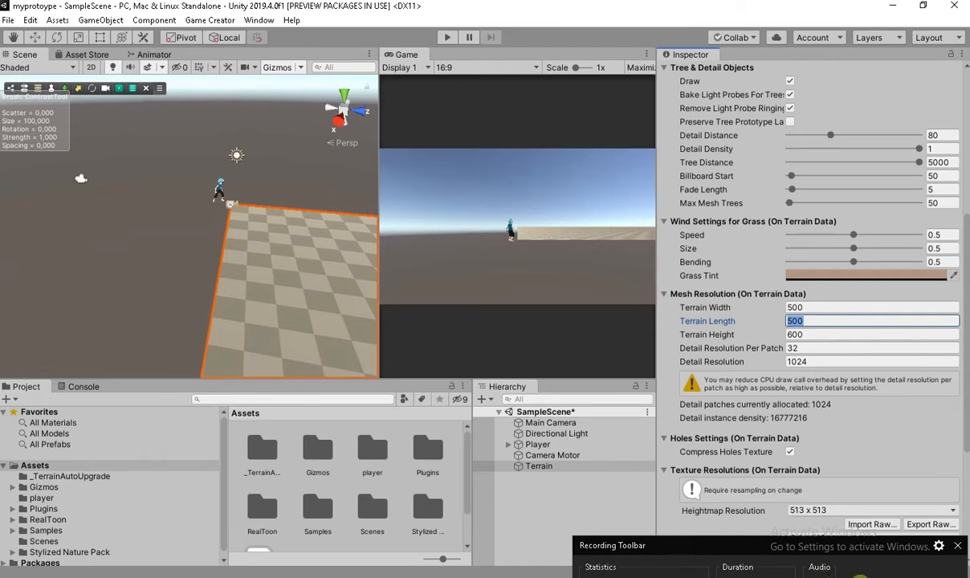
click(897, 576)
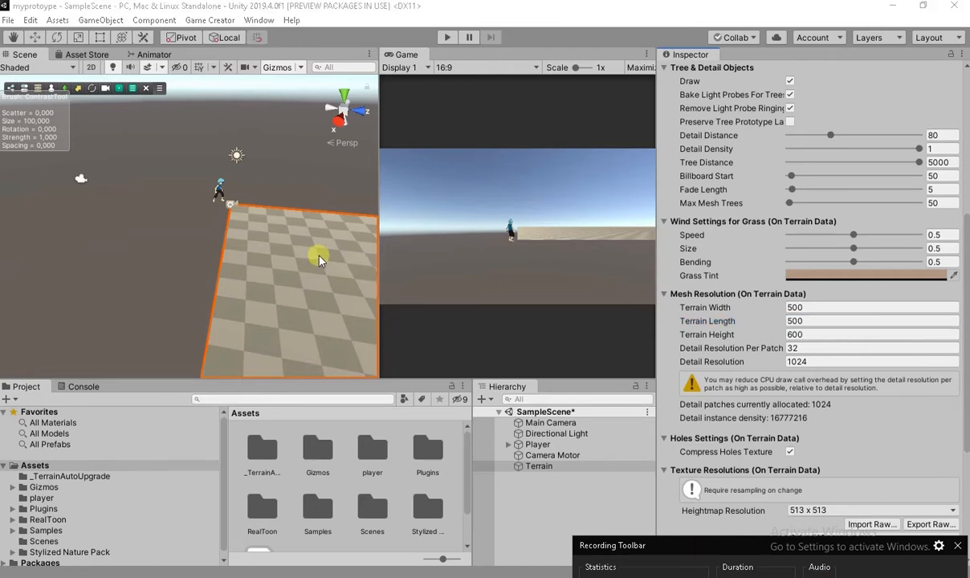
- Frame the terrain in the Scene view and examine its full extent from above
click(184, 210)
drag(288, 228, 237, 207)
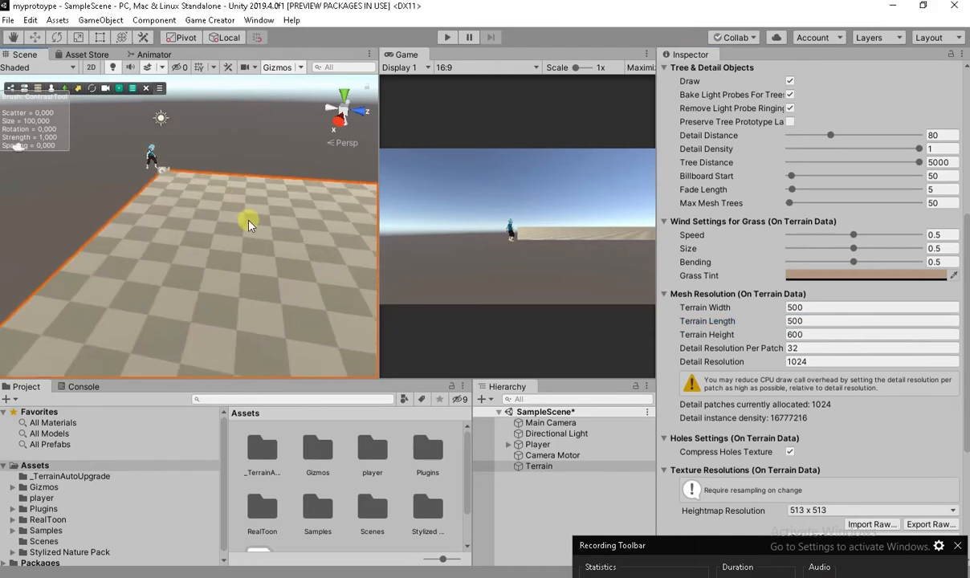
key(f)
alt+drag(291, 259, 424, 295)
scroll(223, 204, up, 3)
middle_drag(294, 228, 229, 199)
scroll(174, 195, up, 5)
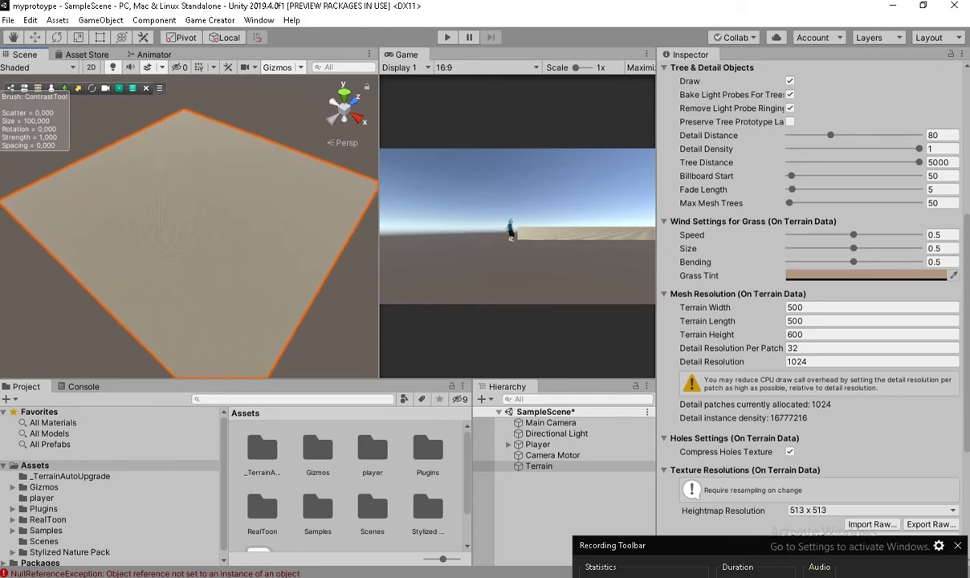
middle_drag(189, 226, 163, 200)
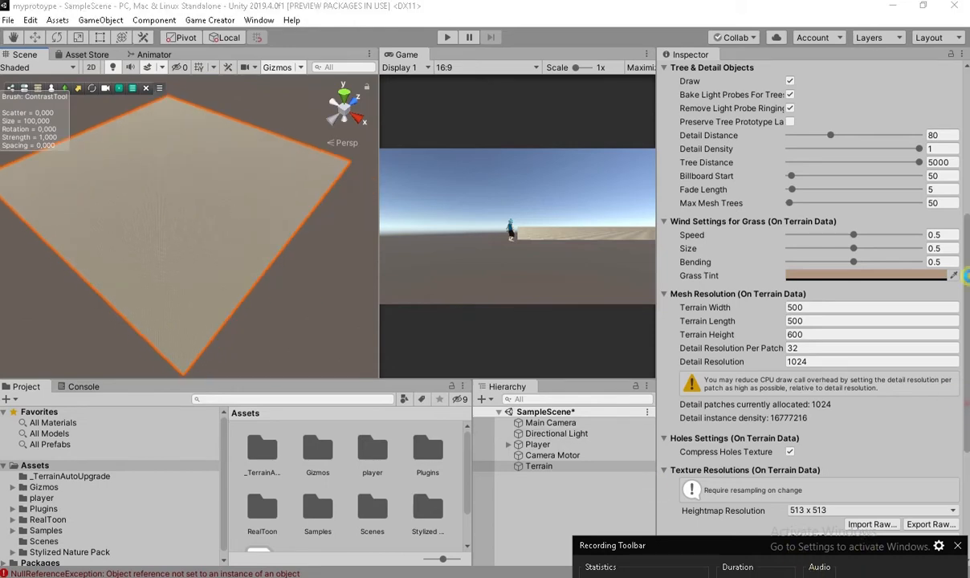
- Activate the terrain painting tool and set its mode to Paint Texture
drag(965, 277, 965, 124)
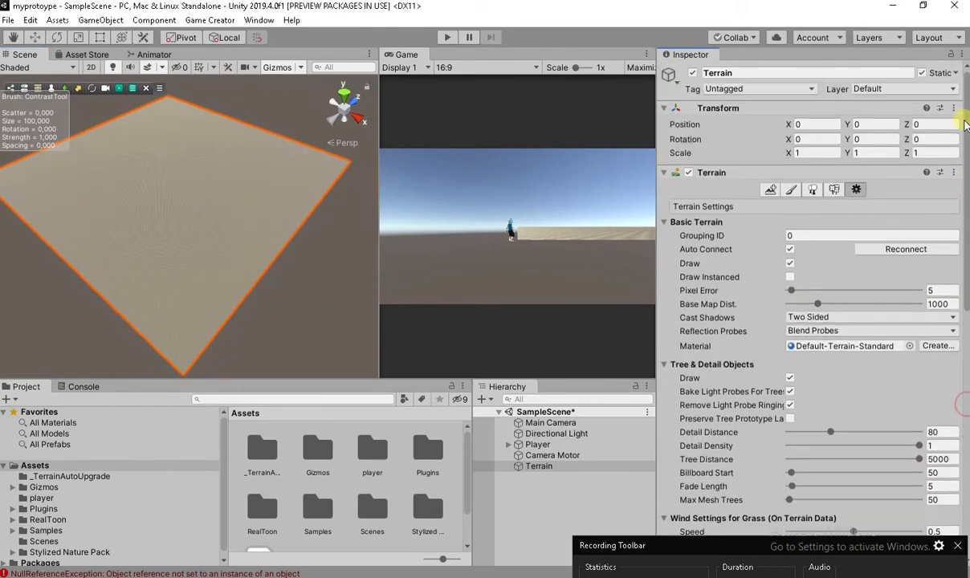
click(813, 189)
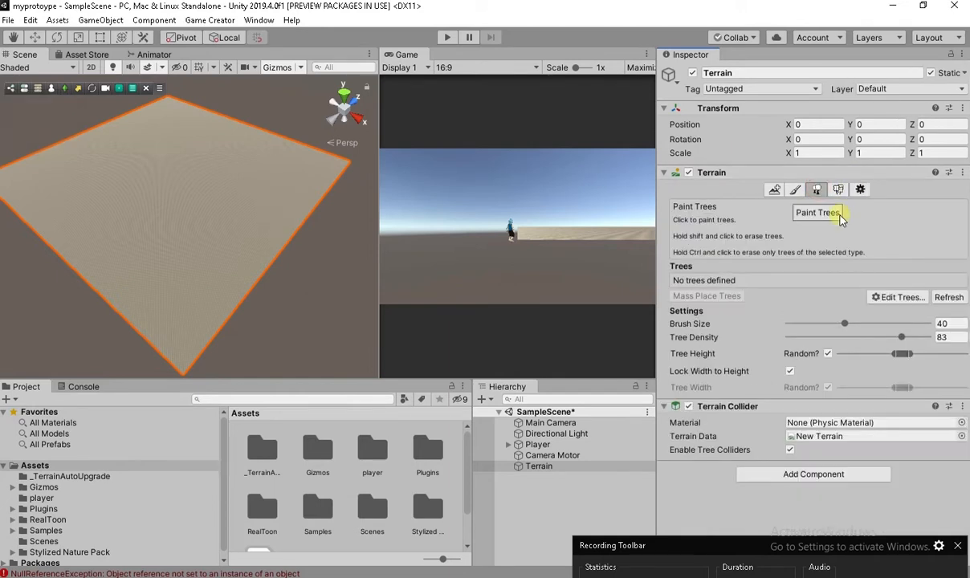
click(793, 190)
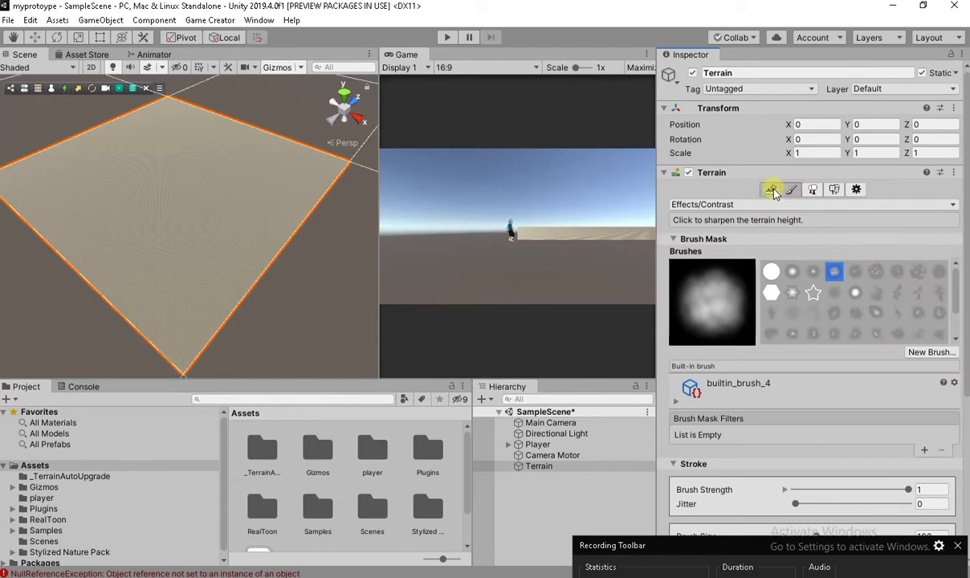
click(772, 190)
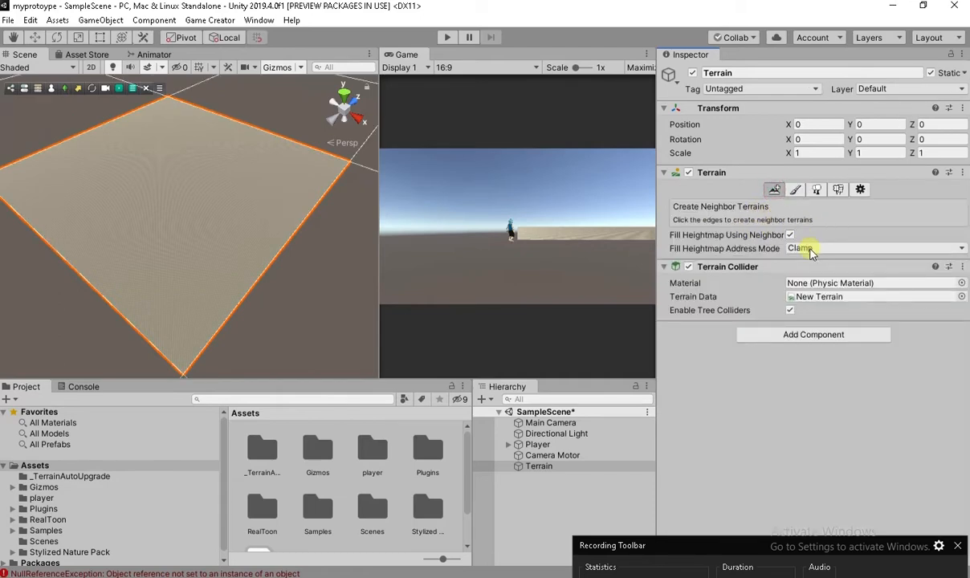
click(795, 190)
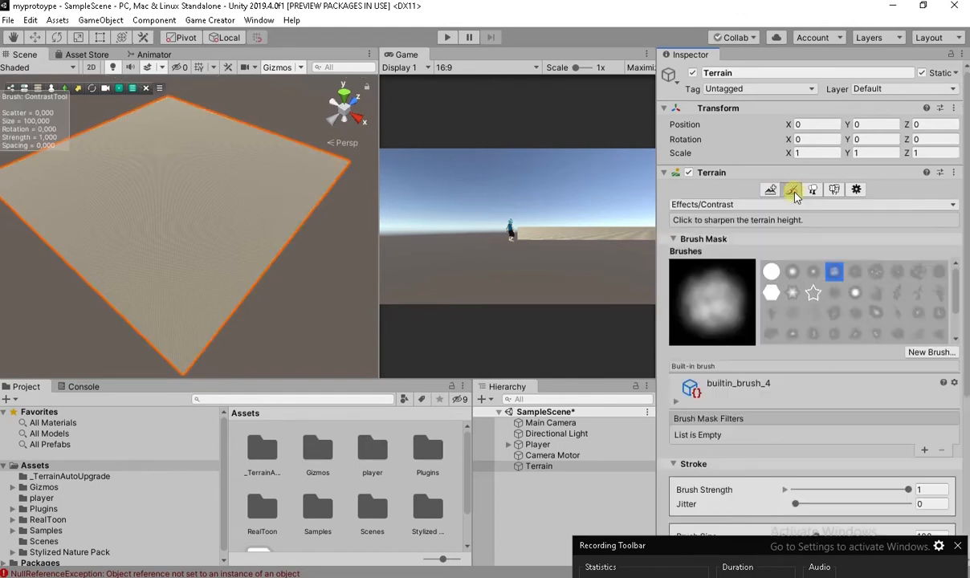
click(727, 206)
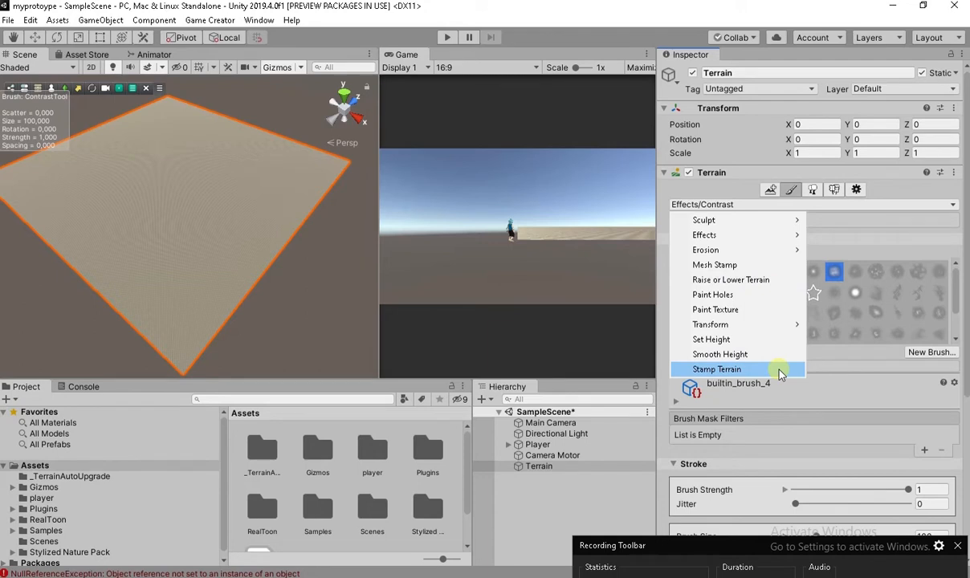
click(731, 310)
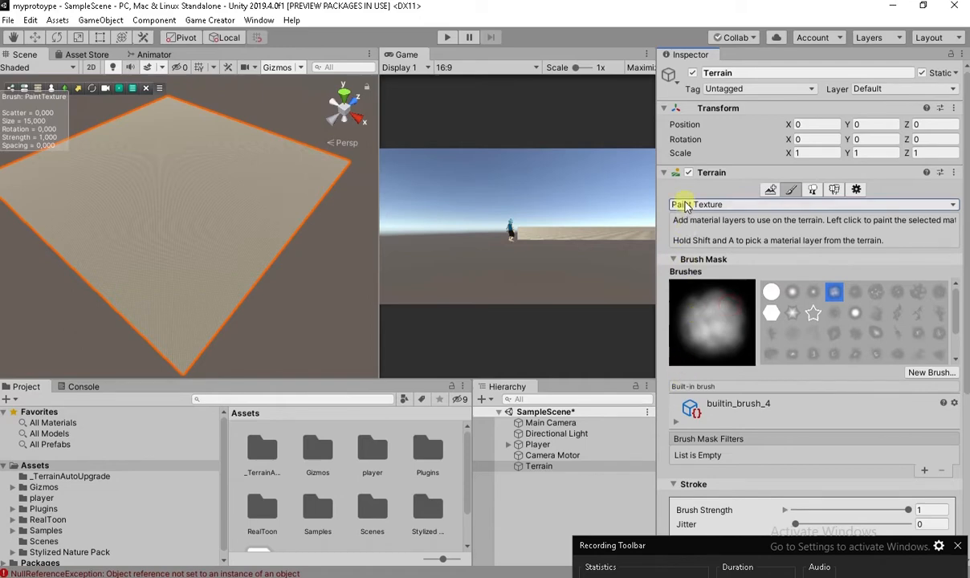
- Expand the Layers section of the terrain's Paint Texture settings to reach the empty layer palette
drag(966, 229, 966, 295)
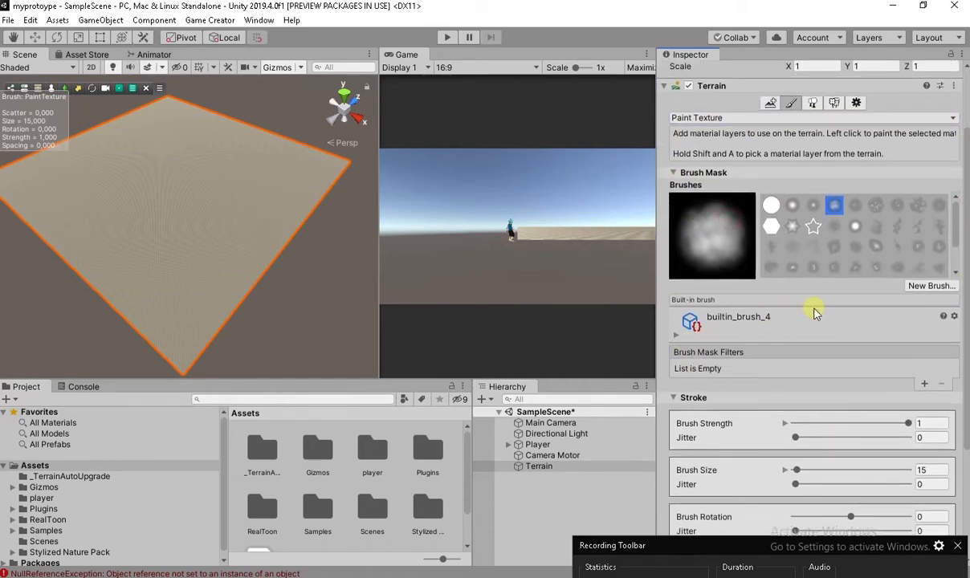
drag(966, 308, 966, 291)
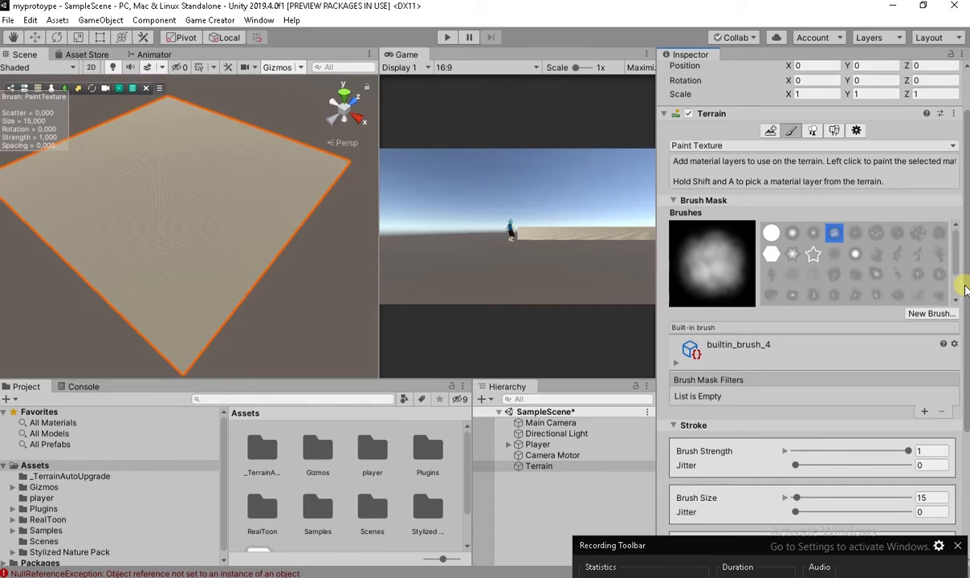
scroll(847, 520, down, 5)
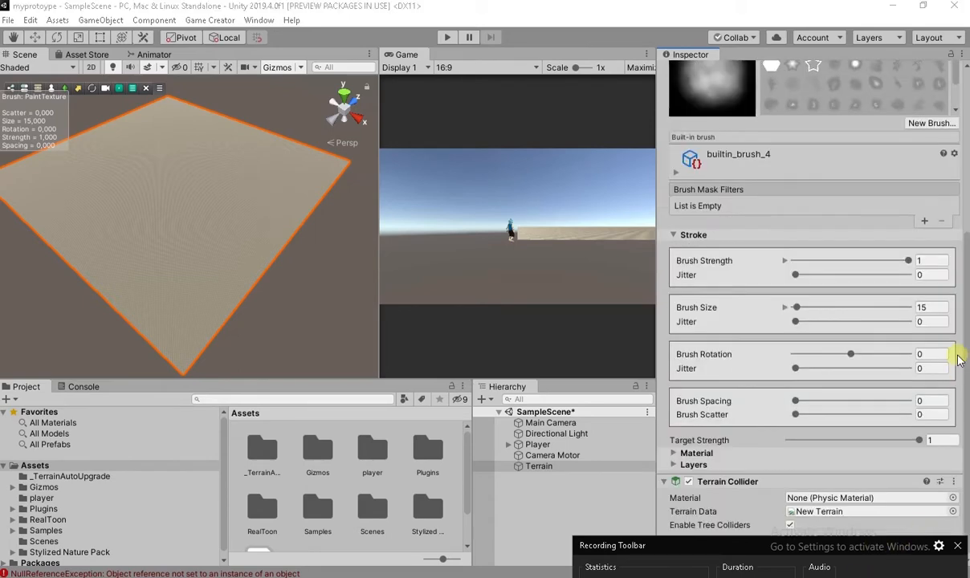
click(673, 466)
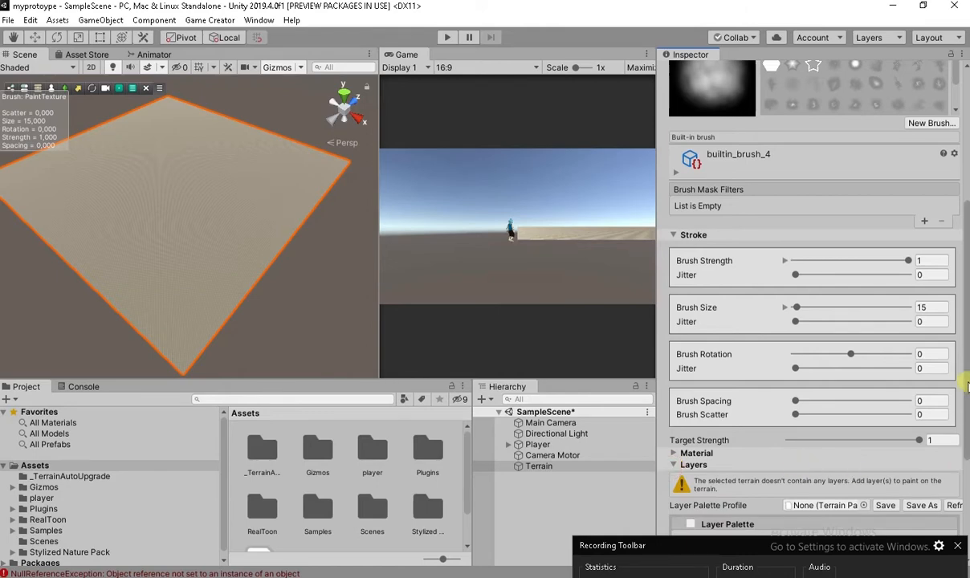
scroll(966, 377, down, 5)
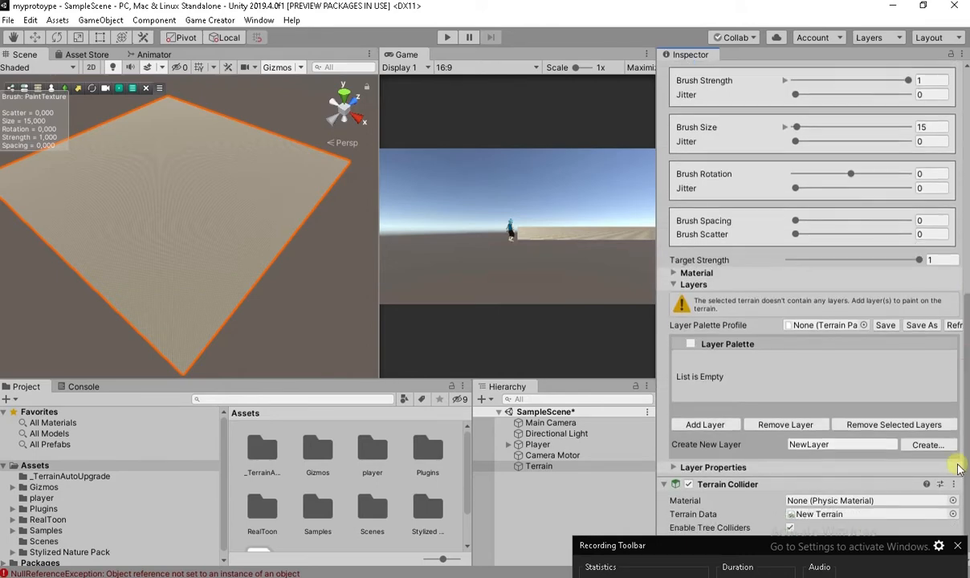
- Preview the available terrain layers and add layer_grass_1ground_A_normal3d3aba195e4d26ee as the terrain's first layer
click(705, 425)
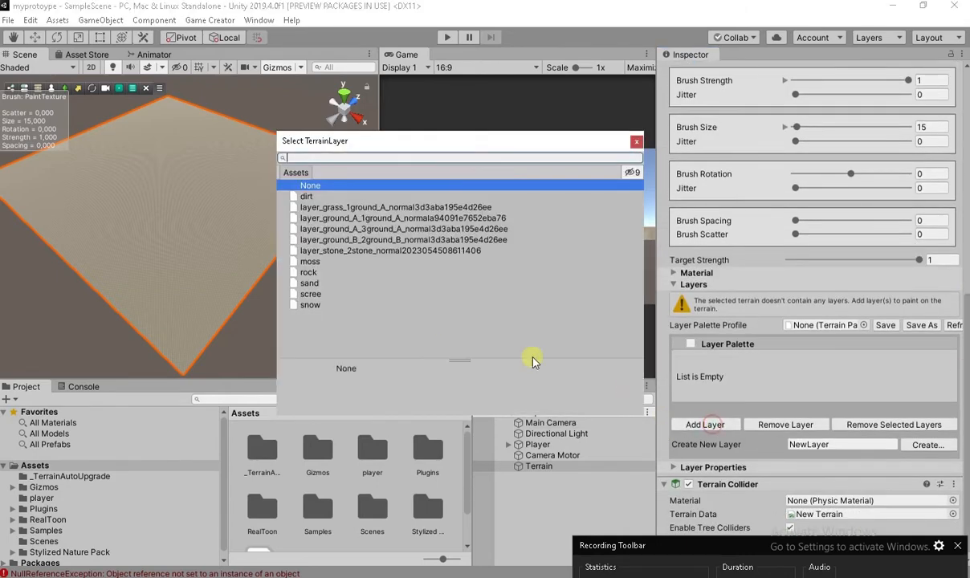
click(309, 273)
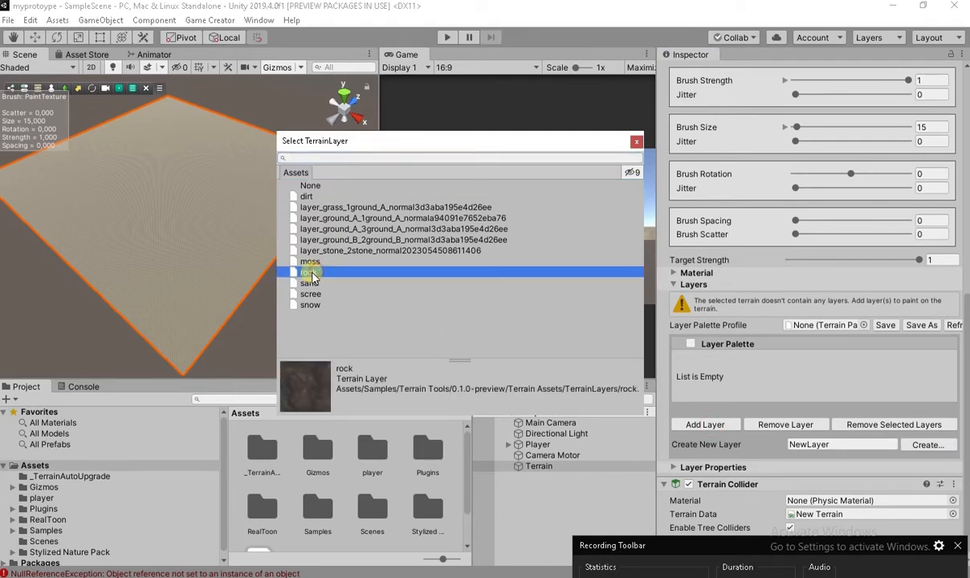
click(309, 284)
click(311, 305)
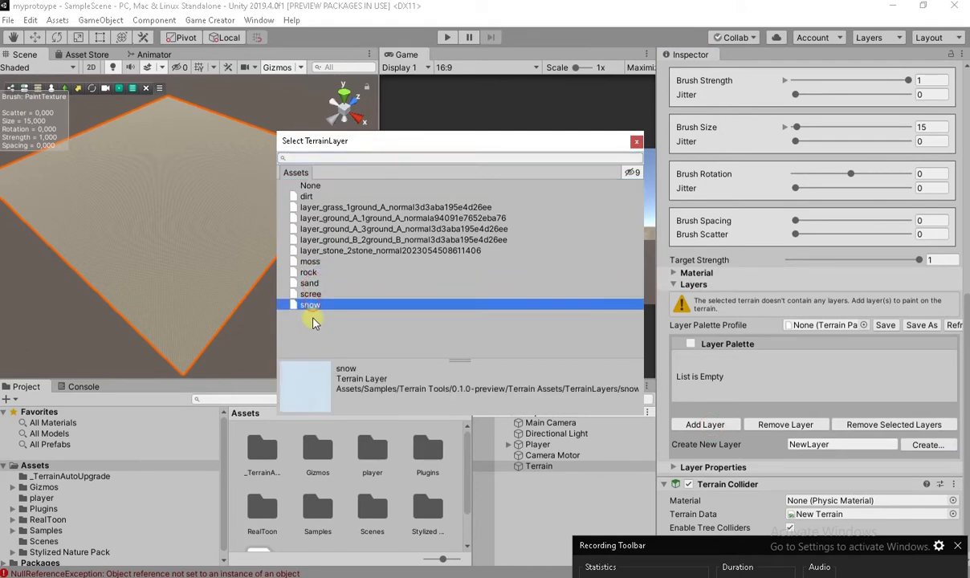
click(309, 272)
click(318, 260)
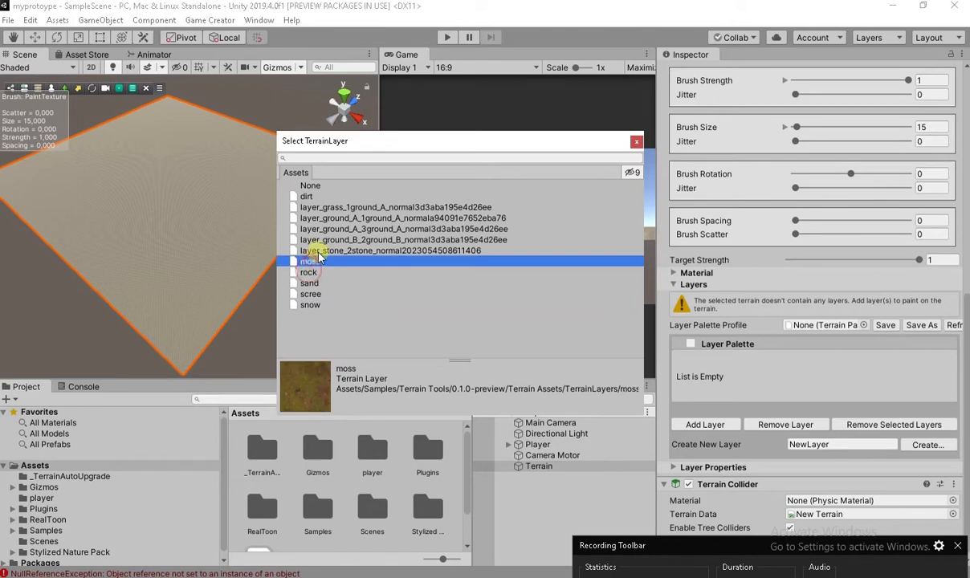
click(320, 251)
click(323, 239)
click(326, 228)
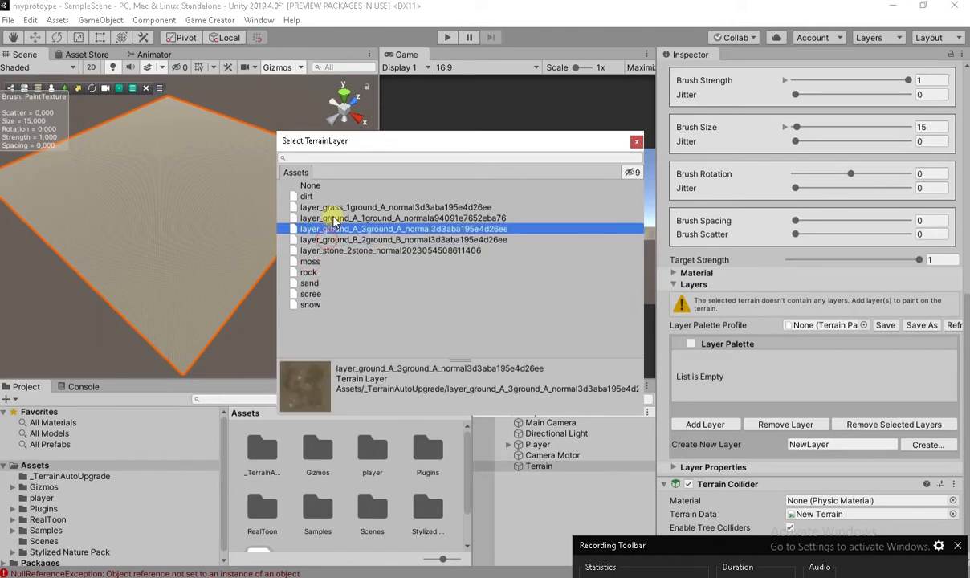
click(329, 218)
click(327, 207)
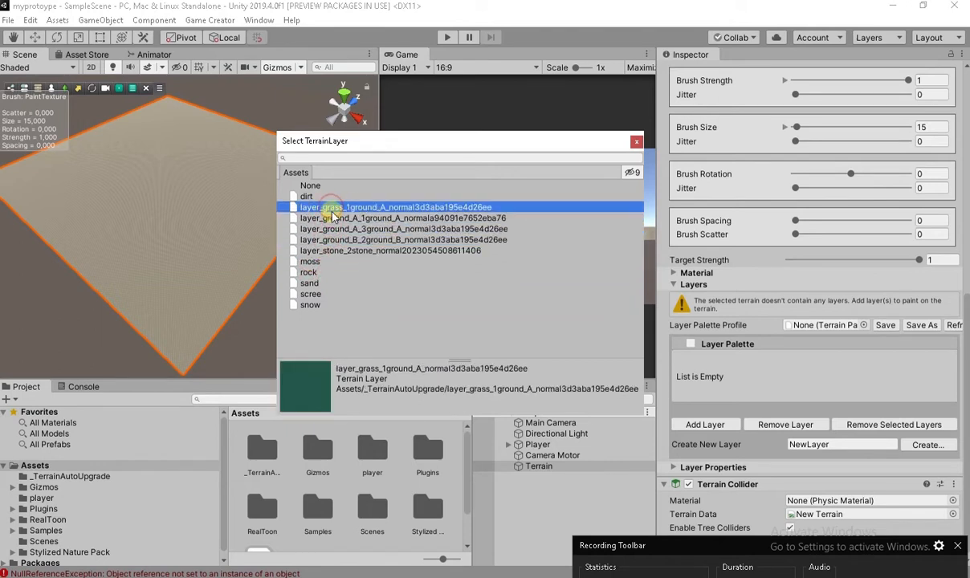
double_click(331, 207)
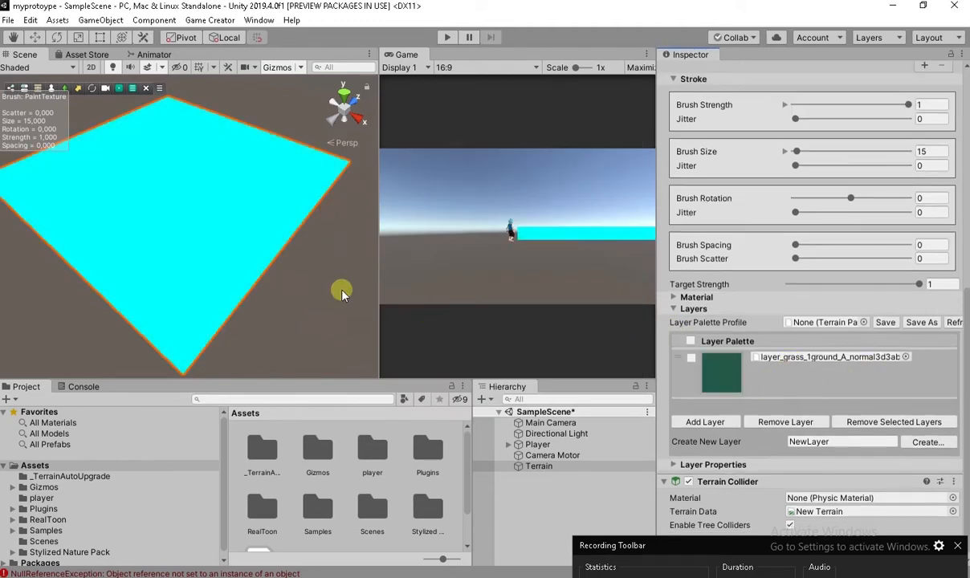
- Add layer_ground_A_1ground_A_normala94091e7652eba76 as the second layer in the terrain's palette
click(705, 423)
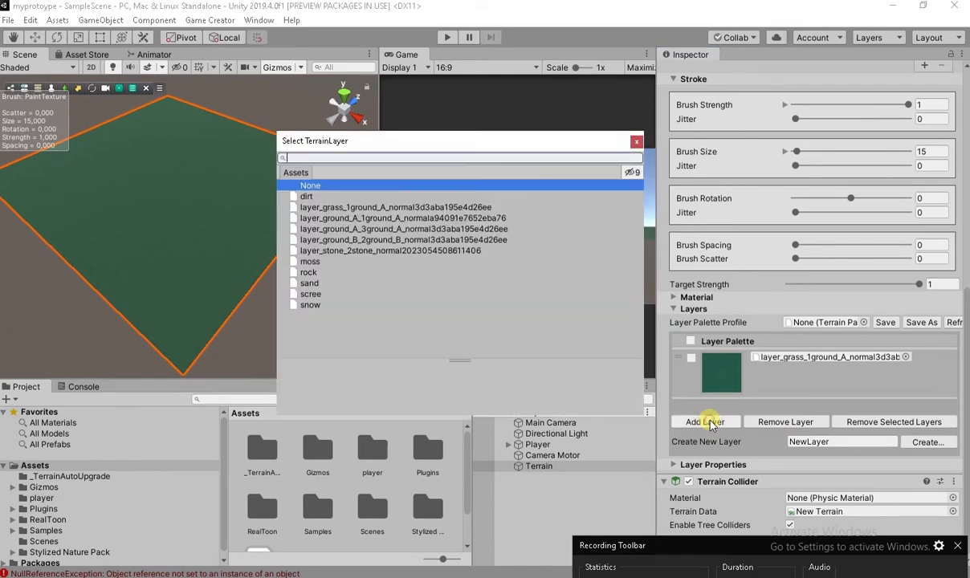
click(309, 197)
click(325, 208)
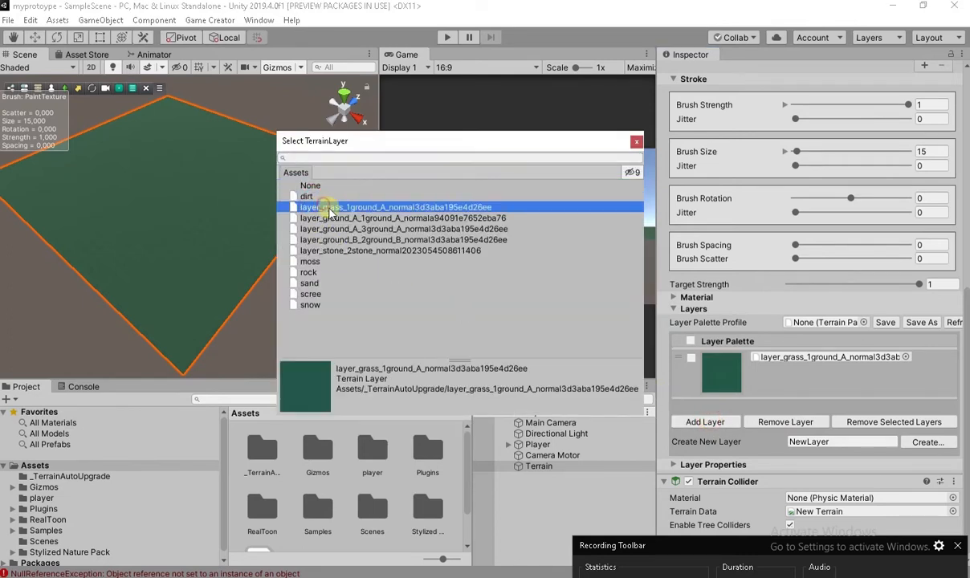
click(333, 218)
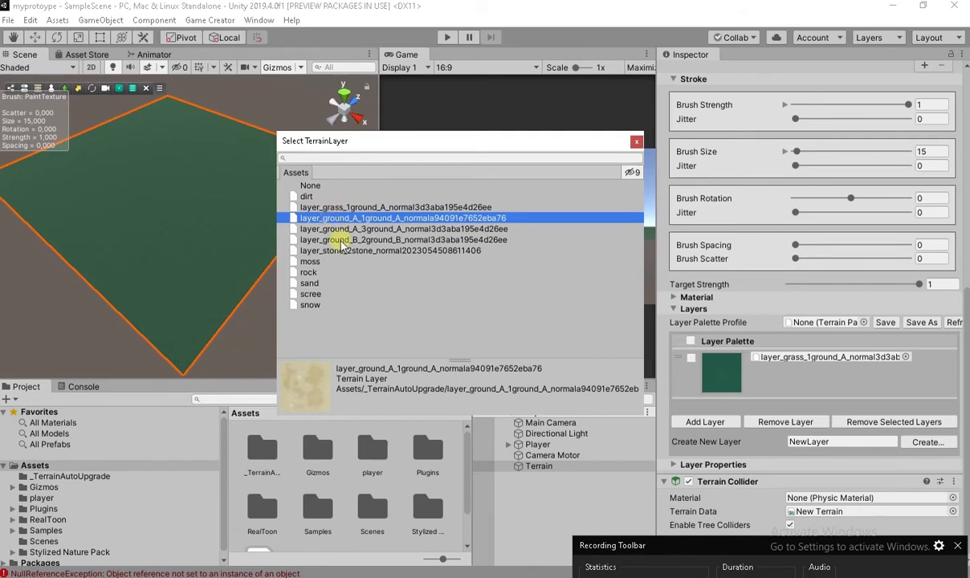
double_click(334, 220)
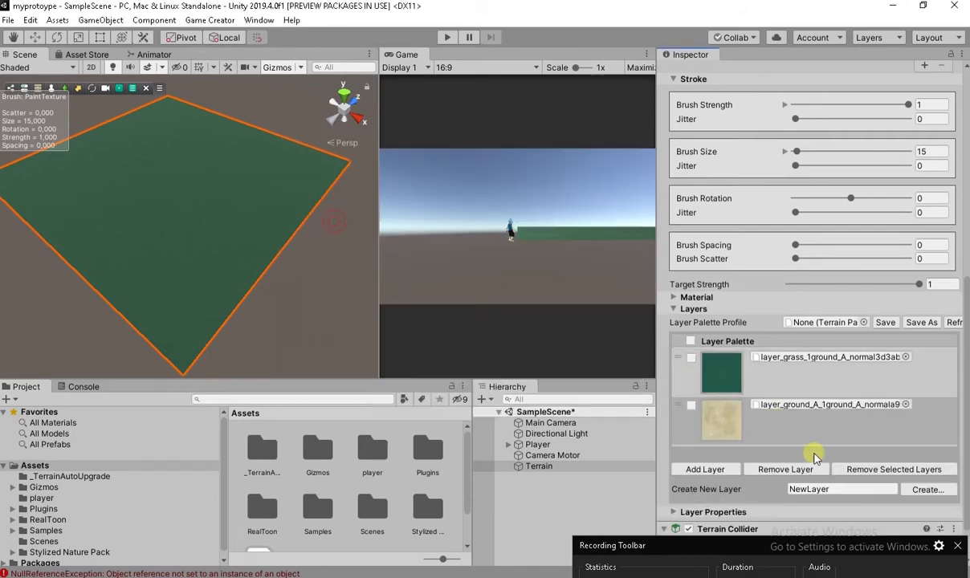
- Add layer_ground_A_3ground_A_normal3d3aba195e4d26ee as the third layer in the terrain's palette
click(707, 469)
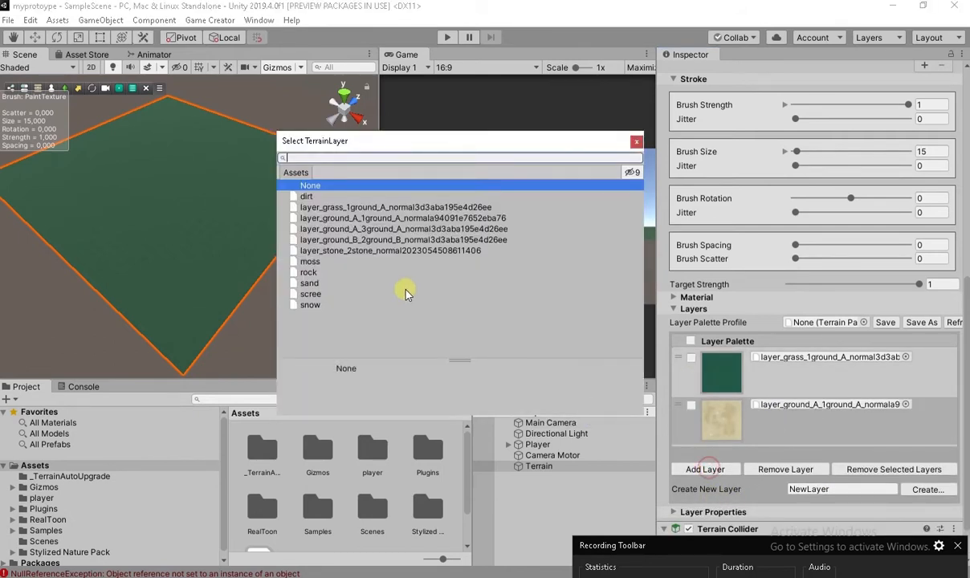
click(345, 230)
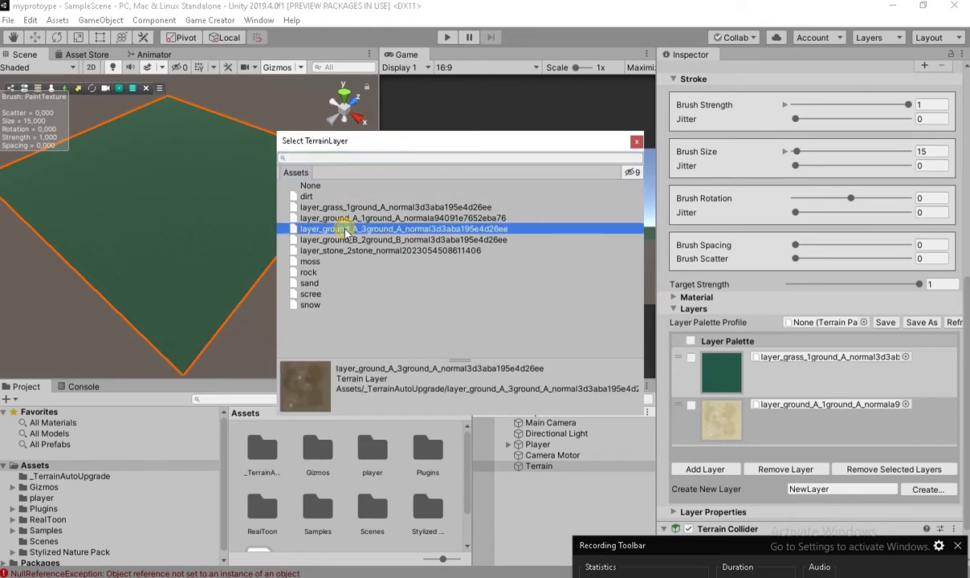
double_click(345, 231)
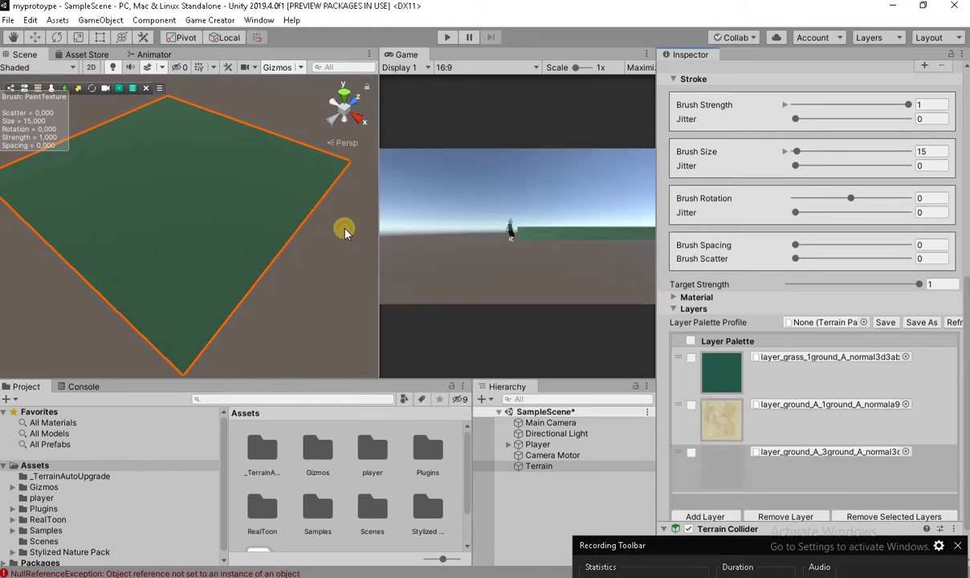
- Start adding a fourth terrain layer and compare the previews of the ground and stone layers
click(702, 516)
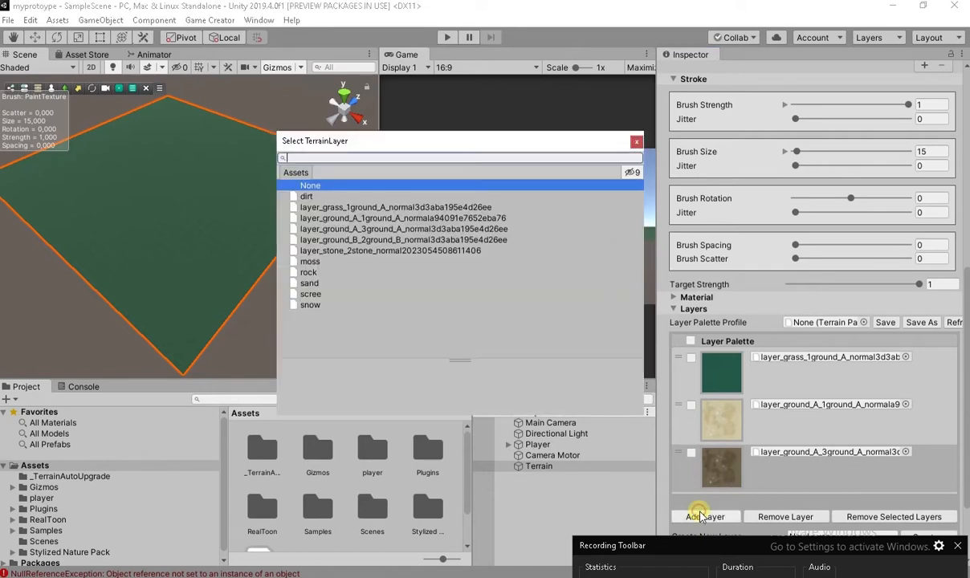
click(387, 230)
click(385, 240)
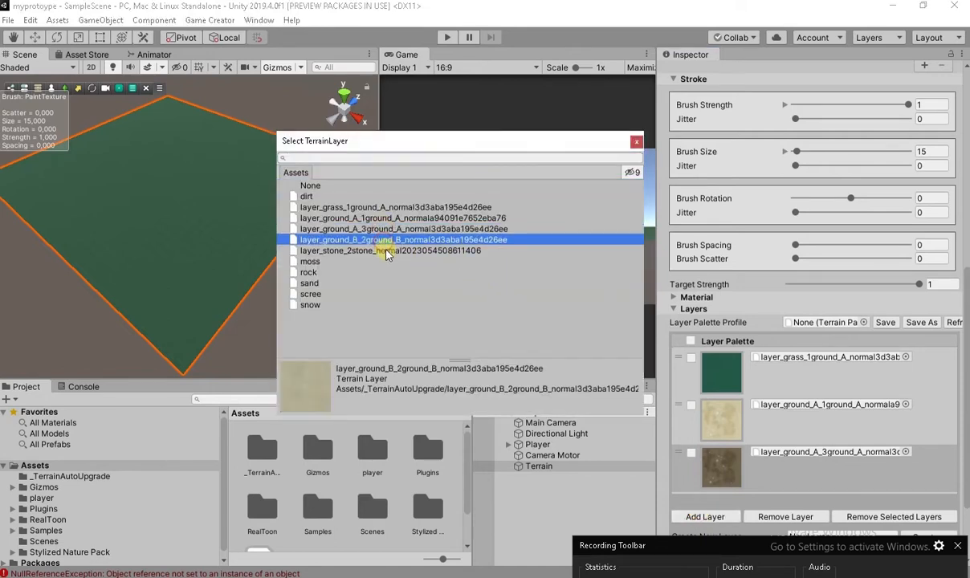
click(386, 251)
click(391, 243)
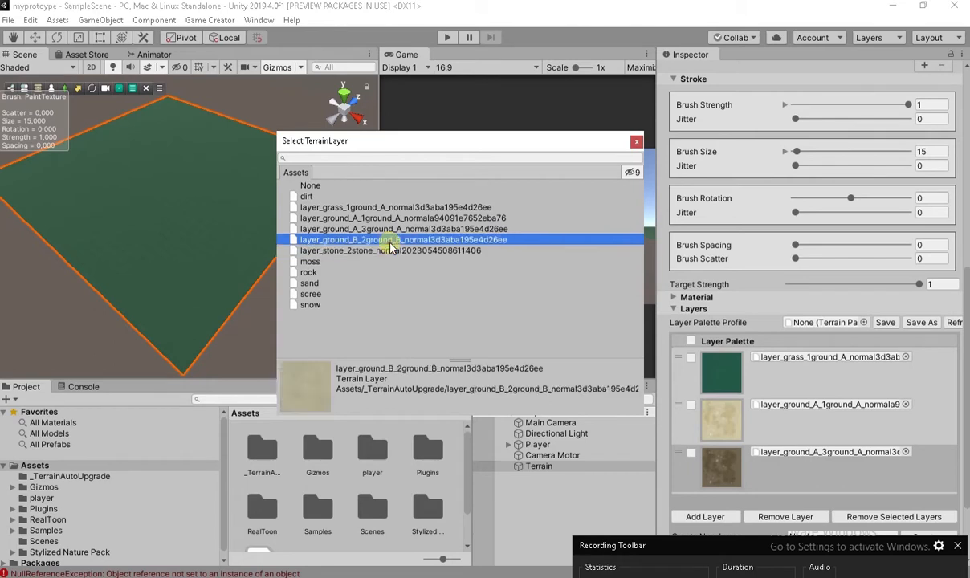
click(381, 230)
click(378, 219)
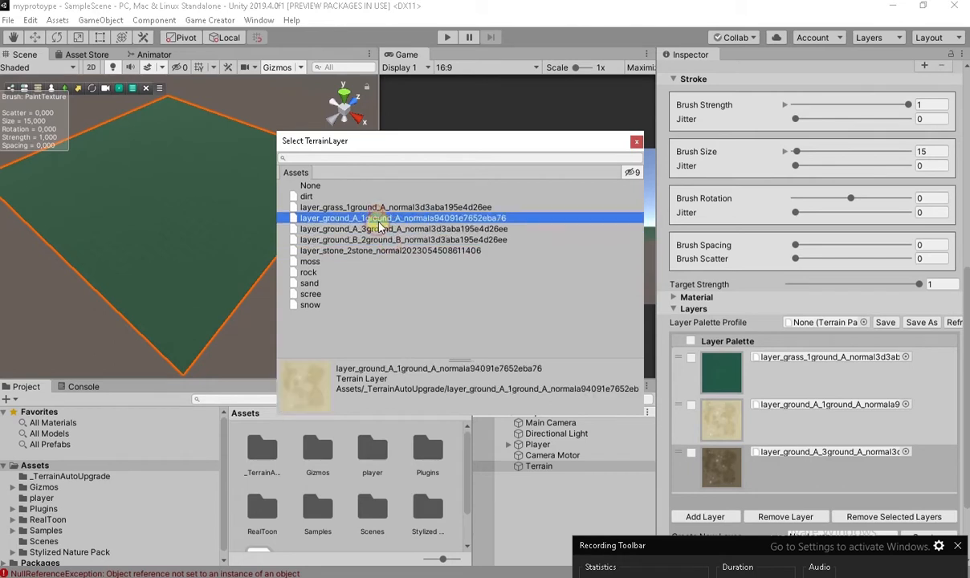
click(380, 240)
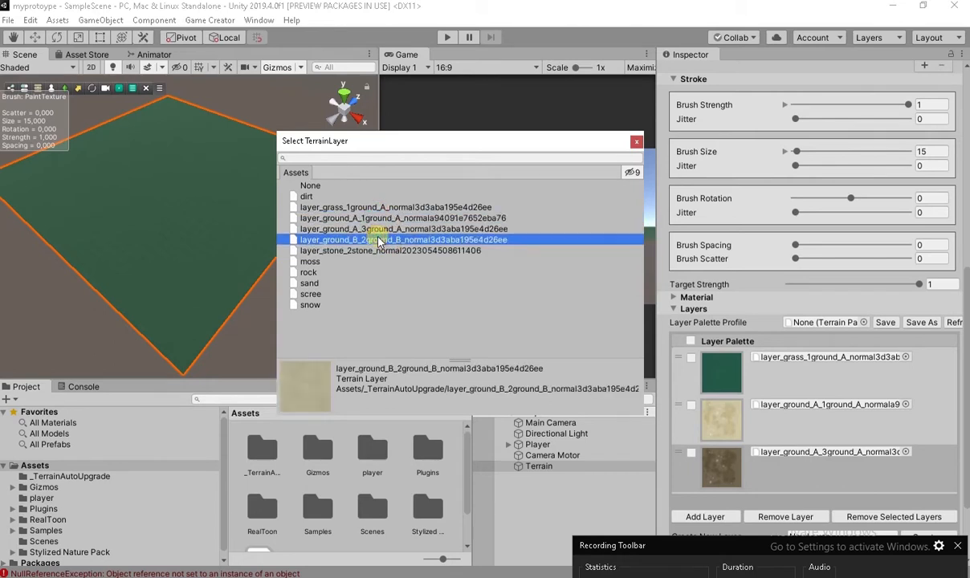
- Compare the sand, scree, snow, moss and rock previews and add rock as the terrain's fourth layer
click(316, 284)
click(313, 273)
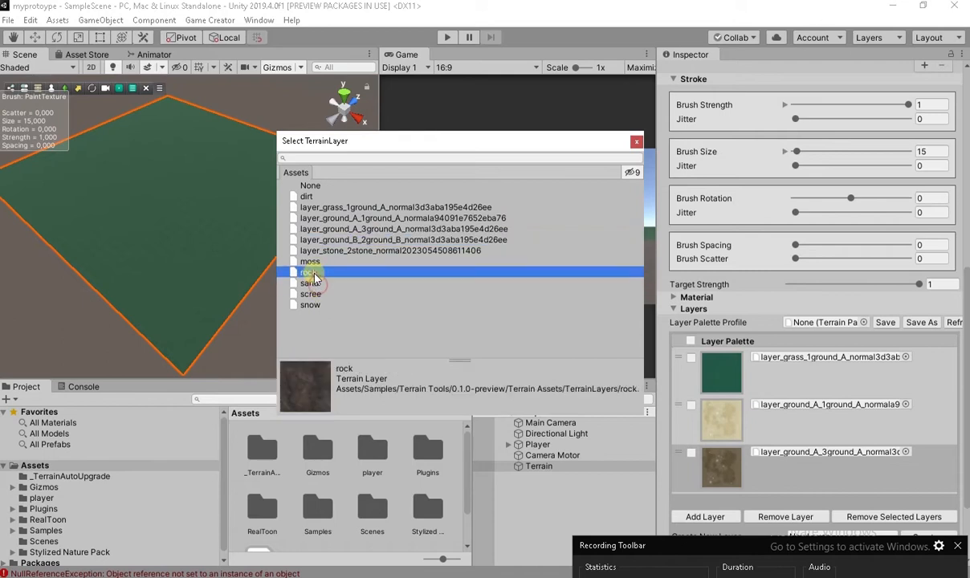
click(314, 295)
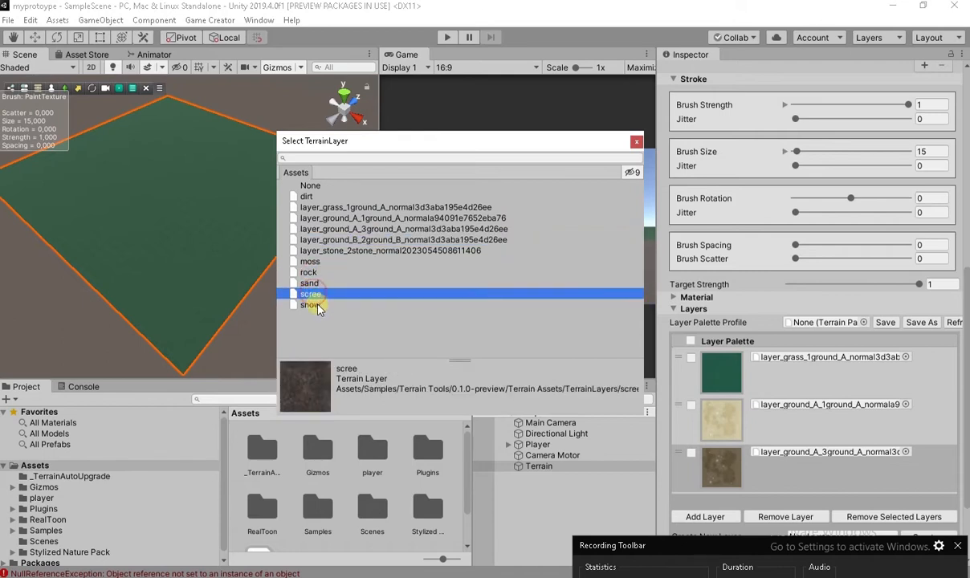
click(315, 306)
click(320, 283)
click(320, 273)
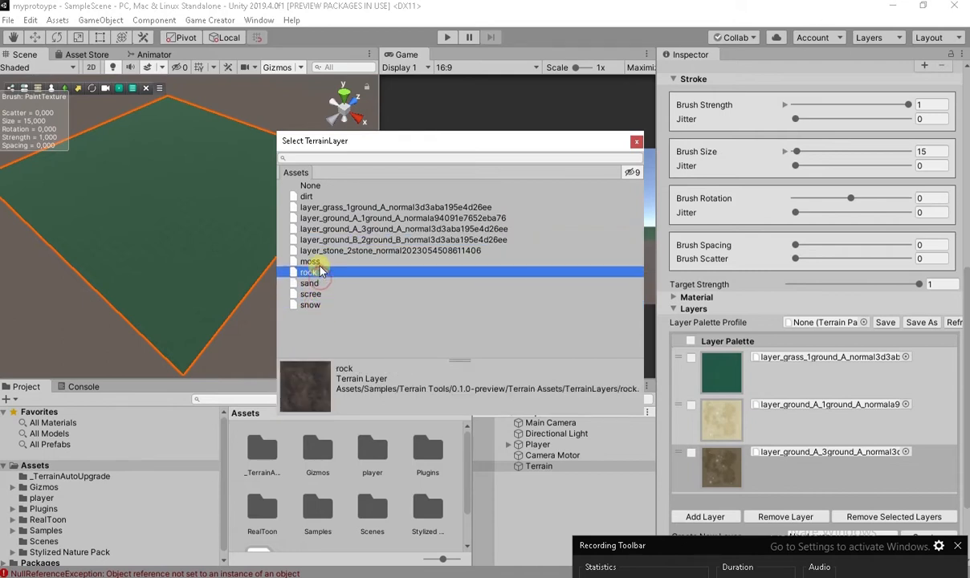
click(328, 263)
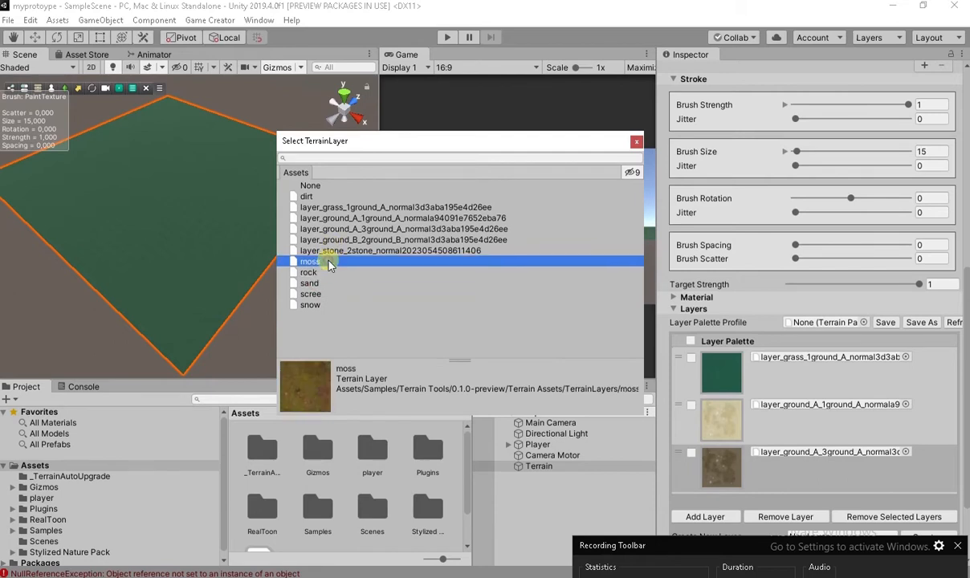
click(328, 273)
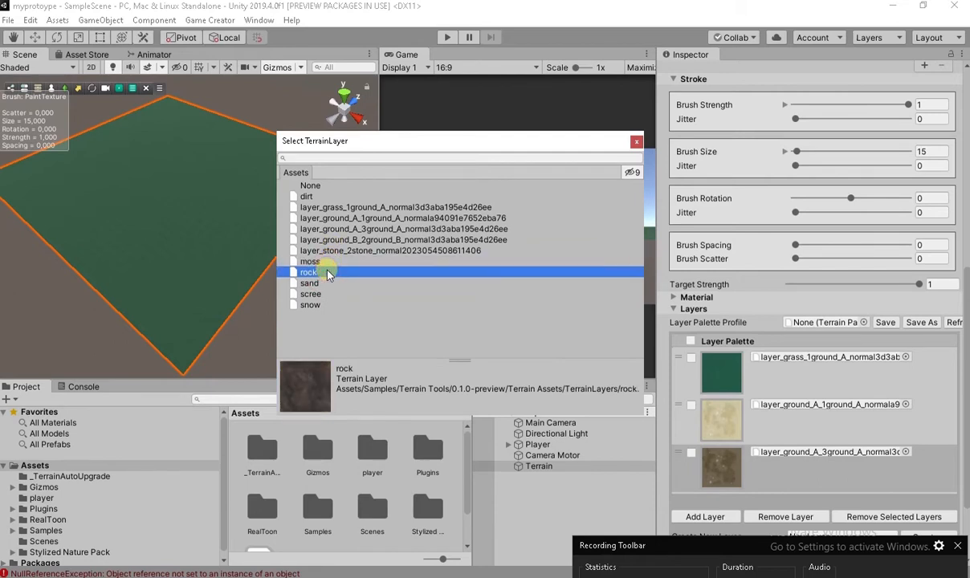
double_click(328, 273)
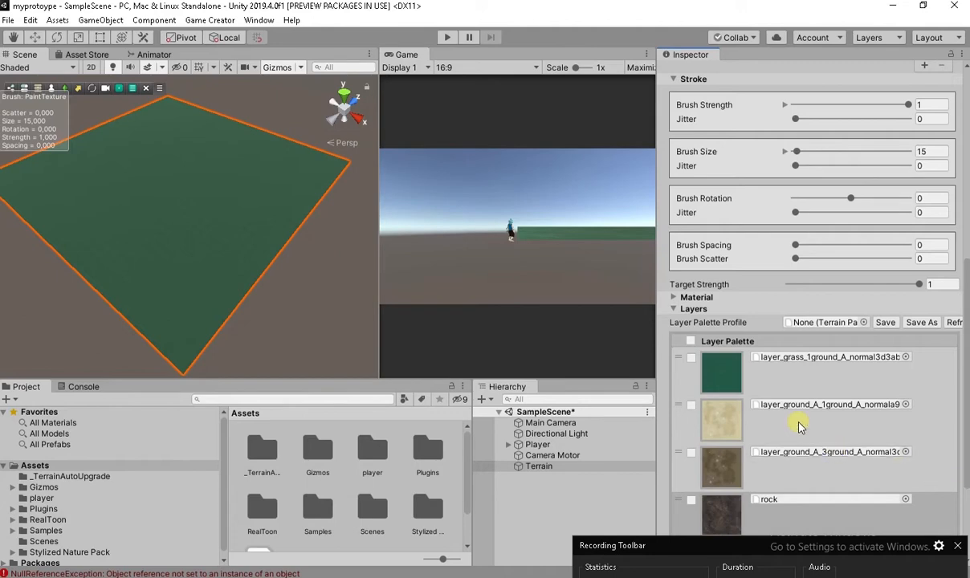
- Switch the terrain painting mode from Paint Texture to Raise or Lower Terrain
scroll(934, 480, down, 3)
scroll(696, 397, up, 5)
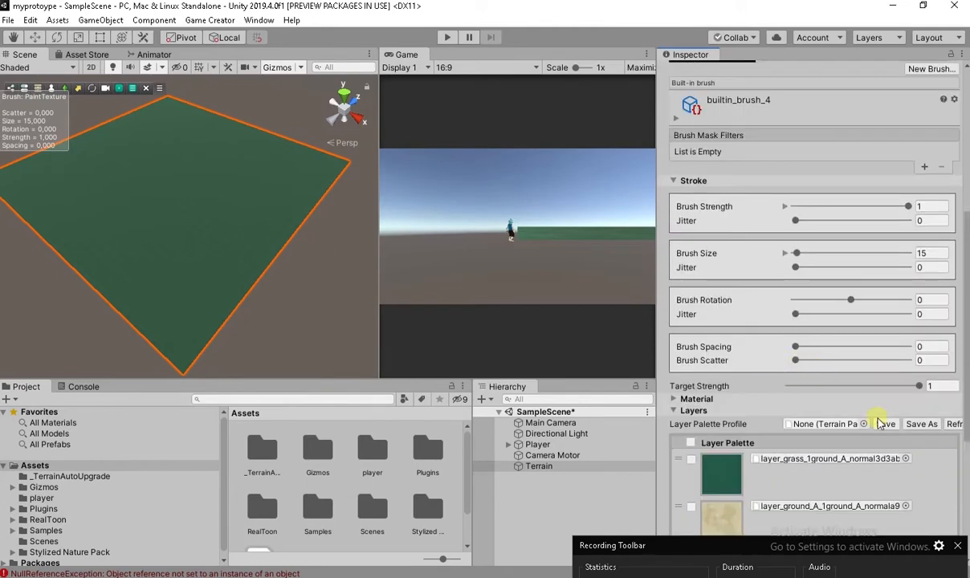
scroll(787, 344, up, 4)
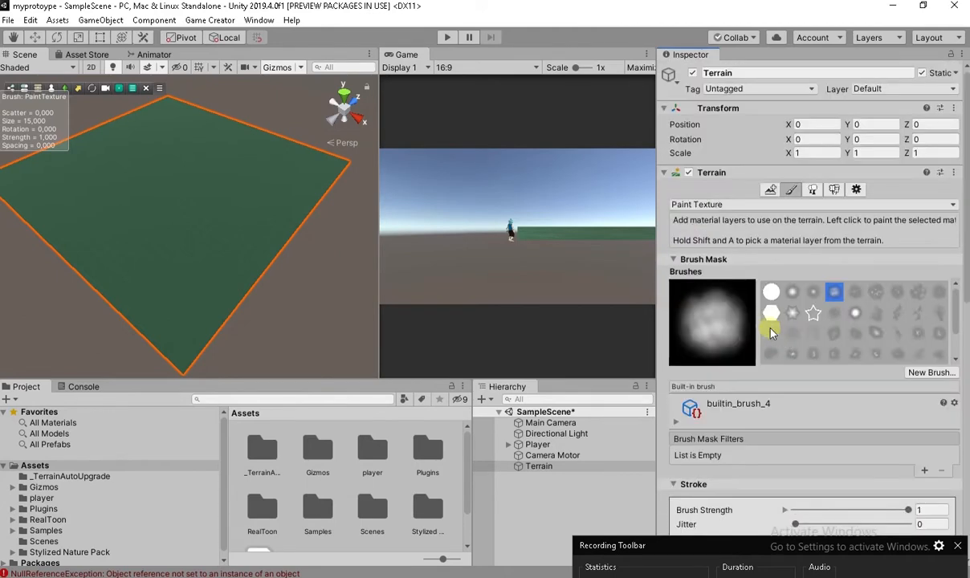
click(762, 205)
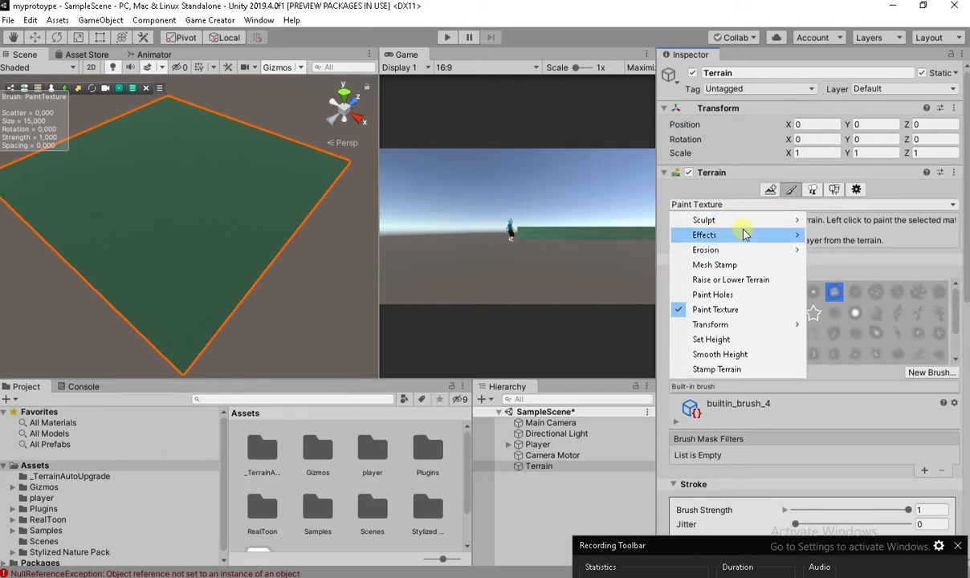
mouse_move(740, 254)
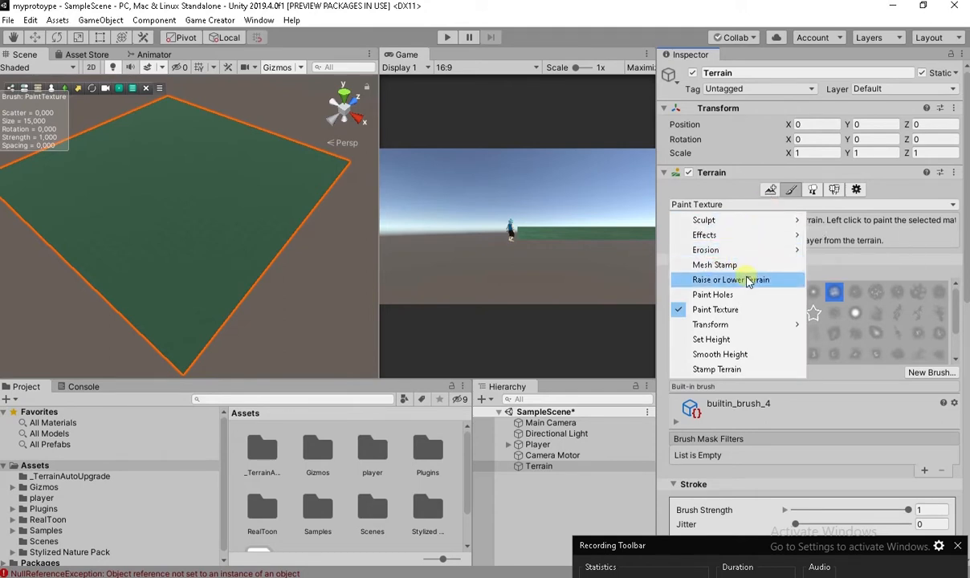
click(747, 281)
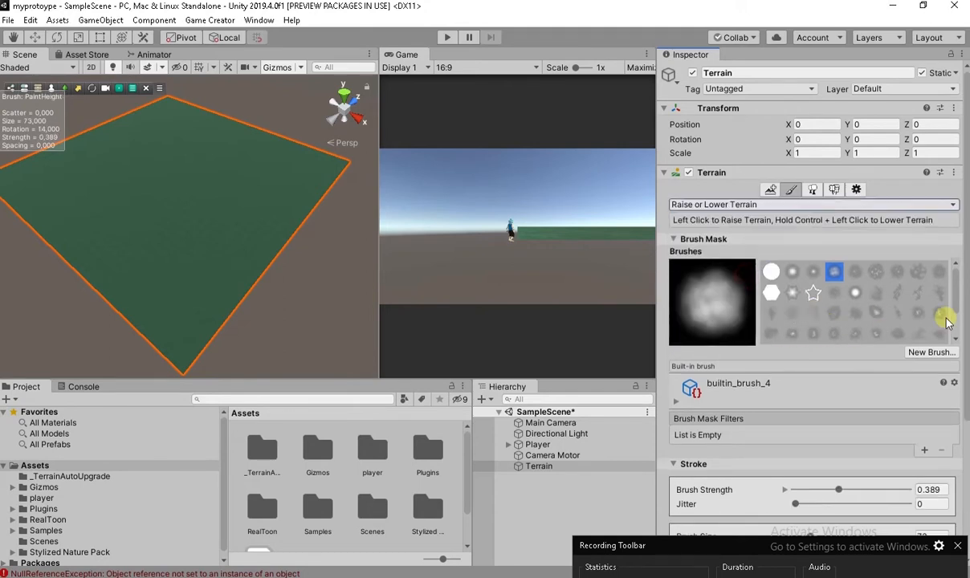
- Choose the terrainstamp_ridge05 brush and set its strength to 0.462 and its size to 312
drag(954, 306, 955, 329)
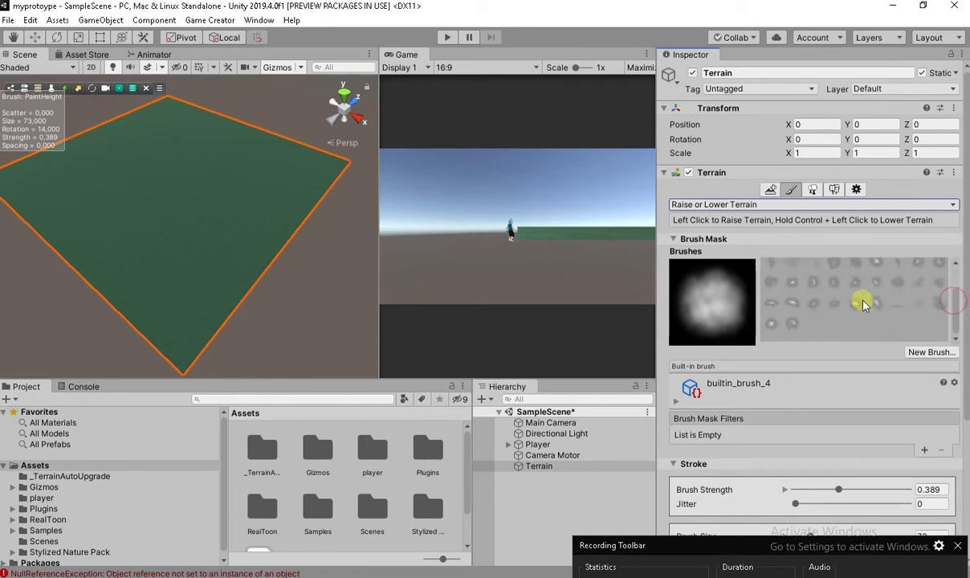
click(862, 304)
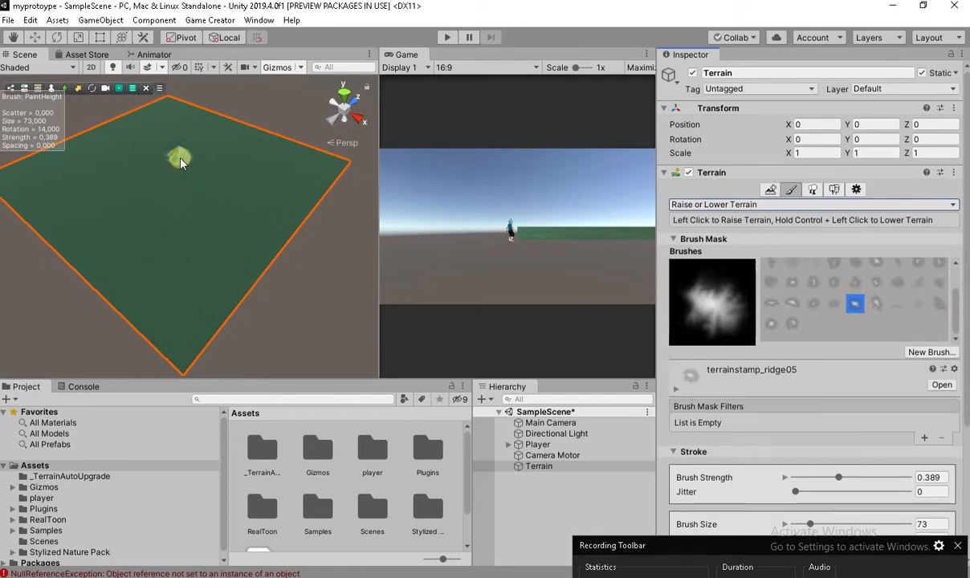
scroll(204, 184, up, 4)
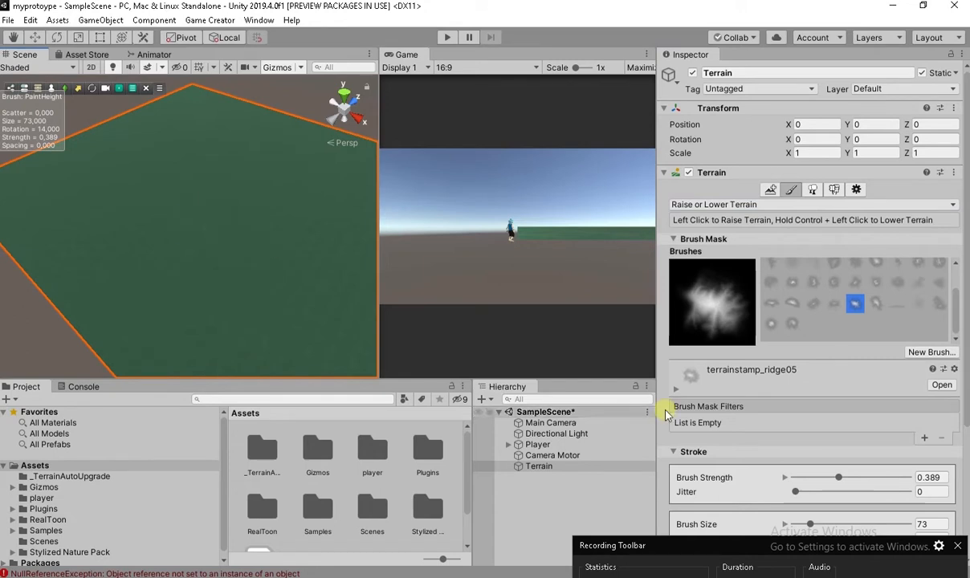
scroll(966, 351, down, 2)
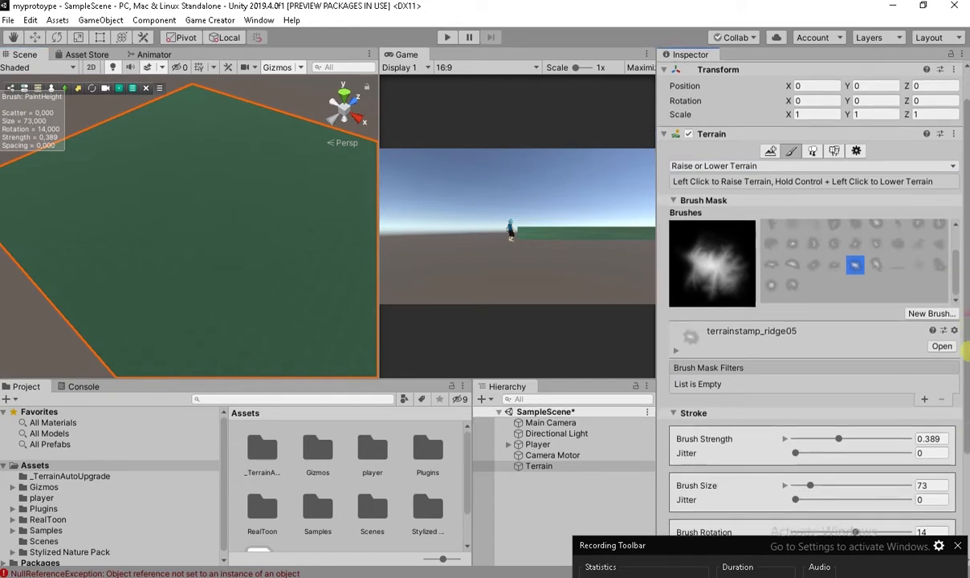
scroll(966, 352, down, 3)
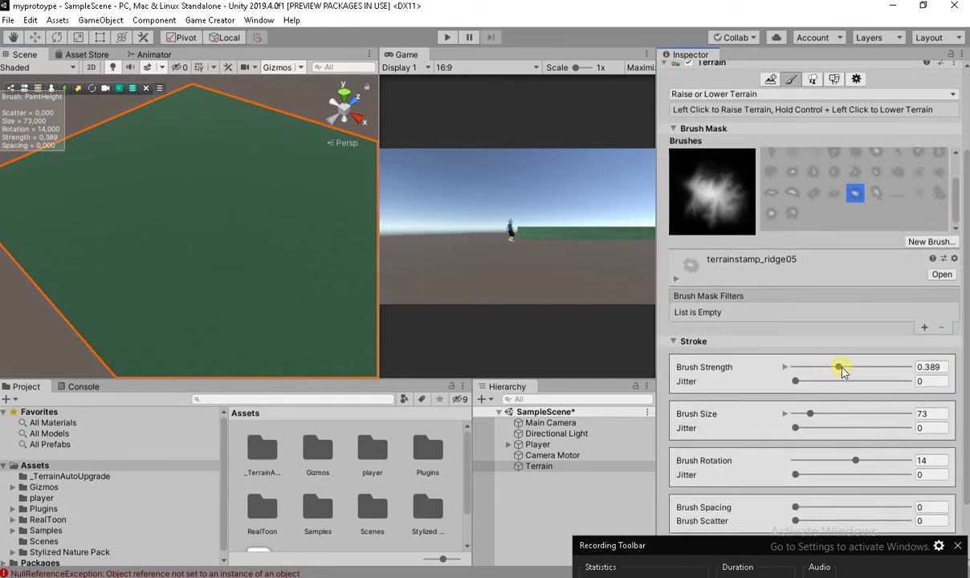
drag(811, 415, 869, 416)
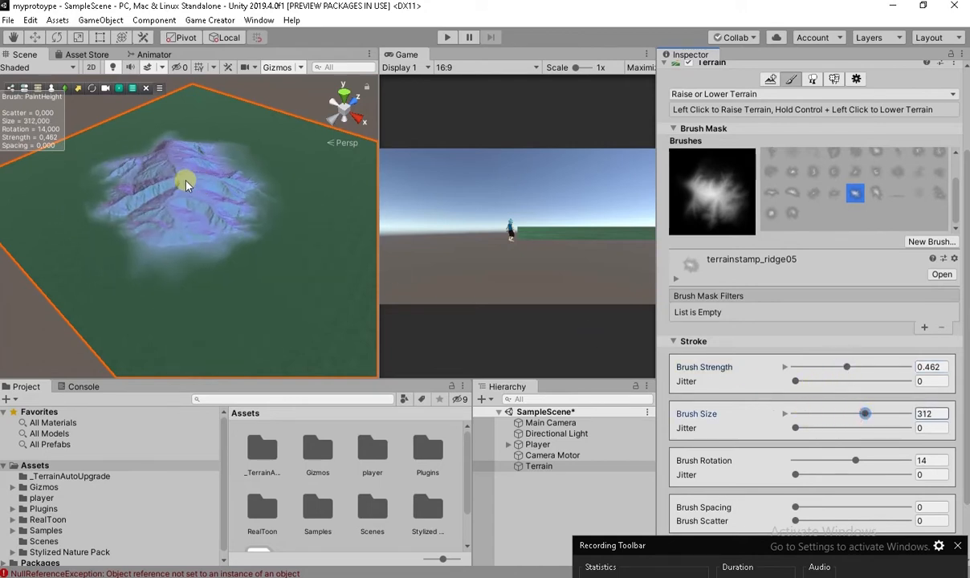
- Switch to the terrainstamp_volcano01 brush, stamp a trial hill on the terrain and undo it
click(791, 214)
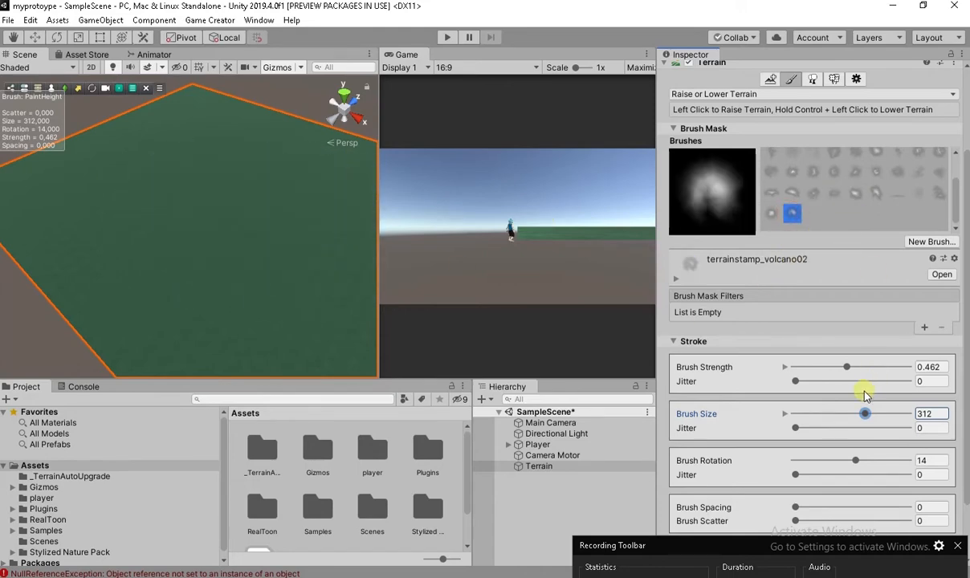
click(769, 214)
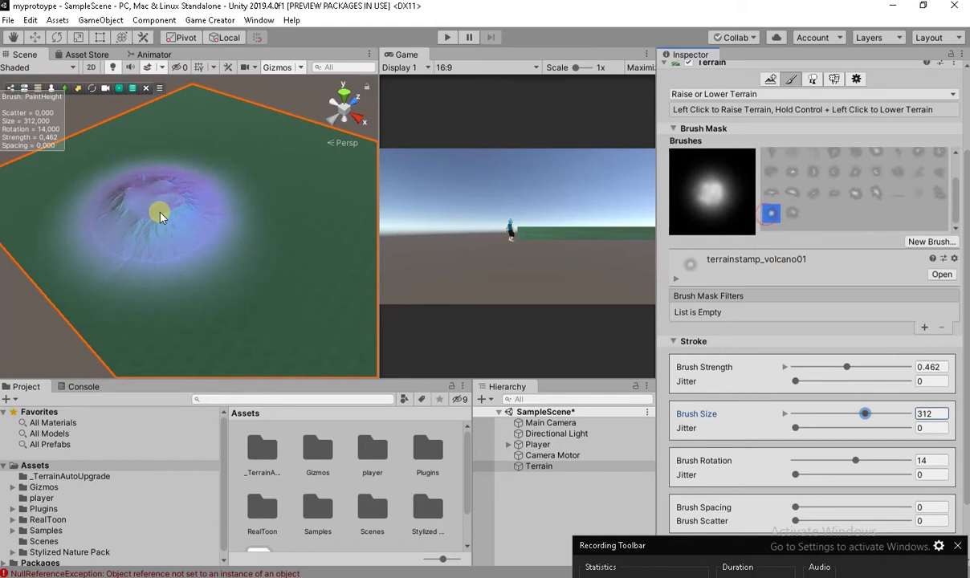
click(249, 194)
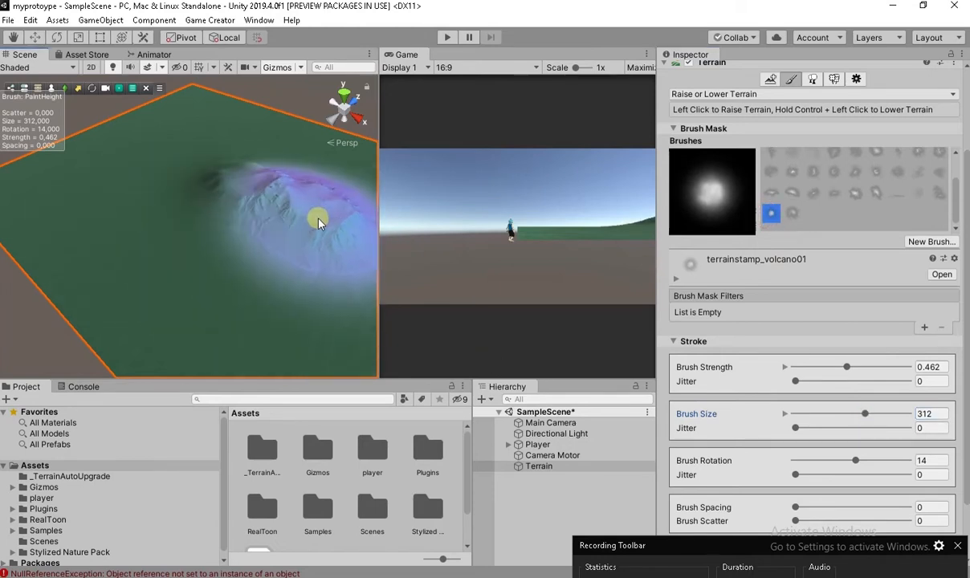
key(ctrl+z)
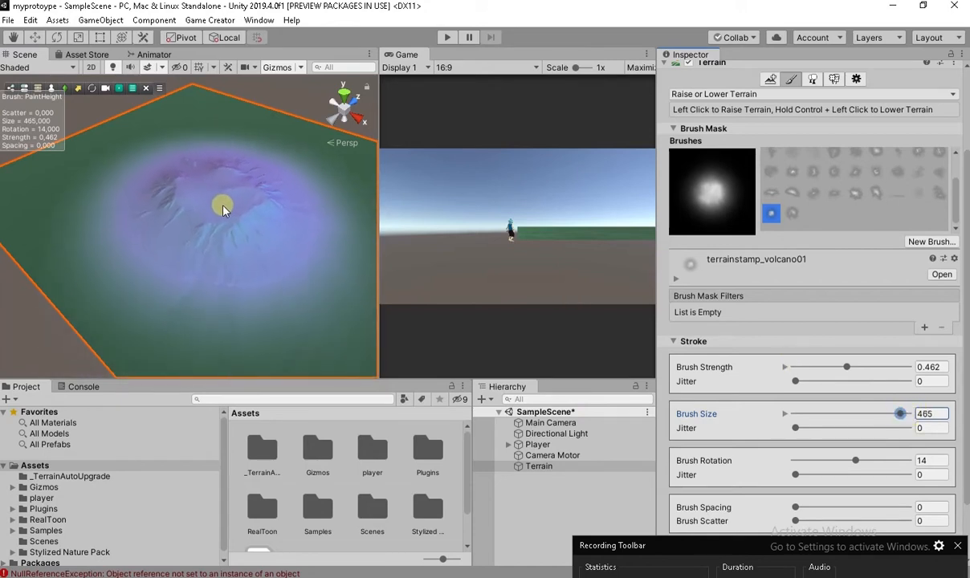
- Raise a broad mountain on the terrain with the volcano brush at strength 0.634 and size 465
drag(856, 367, 865, 367)
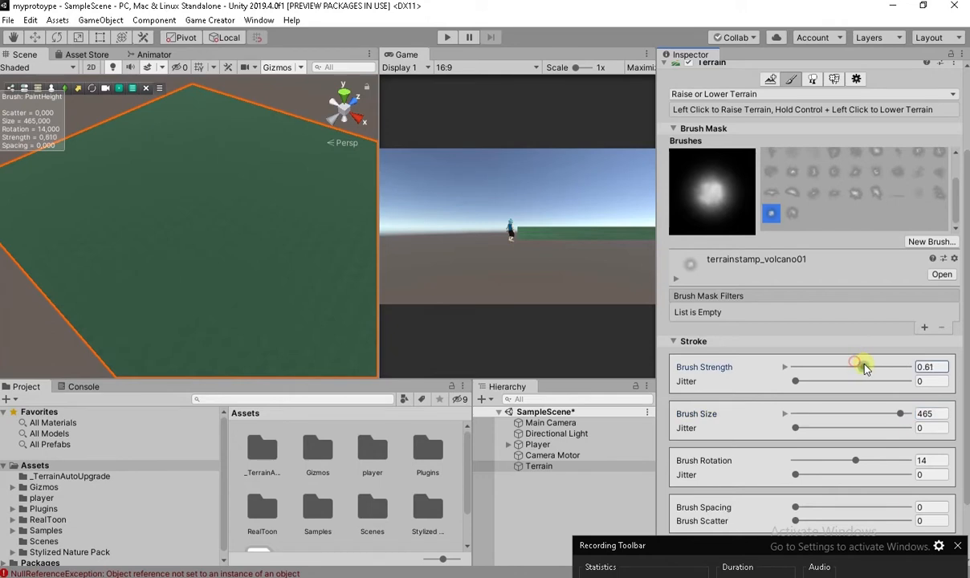
mouse_move(236, 253)
mouse_down()
mouse_move(217, 205)
mouse_move(224, 197)
mouse_move(433, 214)
mouse_move(517, 145)
mouse_move(473, 155)
mouse_move(321, 241)
mouse_move(233, 182)
mouse_move(202, 143)
mouse_move(423, 325)
mouse_move(437, 109)
mouse_move(386, 156)
mouse_move(210, 134)
mouse_move(503, 88)
mouse_move(130, 180)
mouse_move(189, 168)
mouse_move(367, 184)
mouse_move(518, 135)
mouse_move(87, 233)
mouse_up()
click(223, 196)
- Stamp extra peaks onto the mountain with the terrainstamp_softpeaks01 brush
click(937, 192)
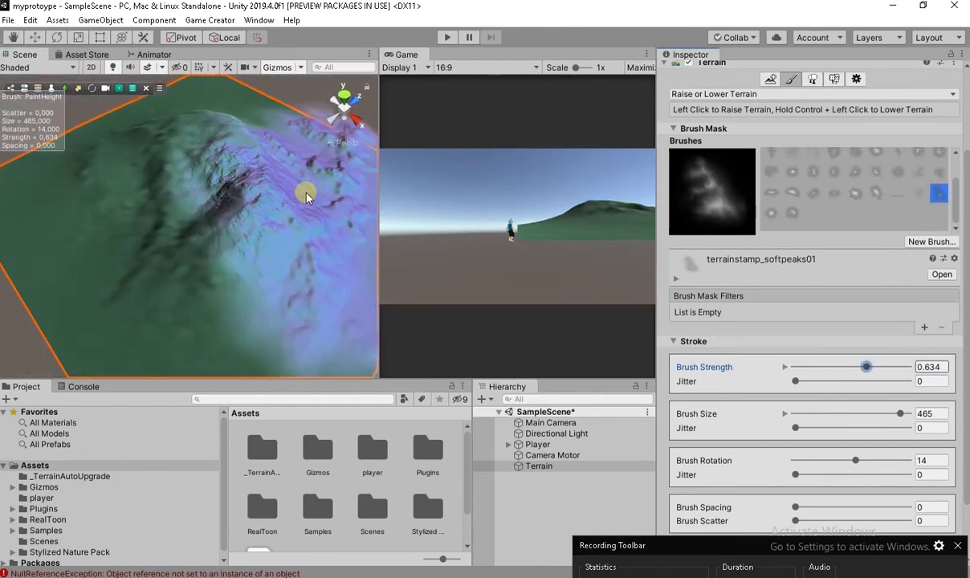
alt+drag(281, 199, 700, 144)
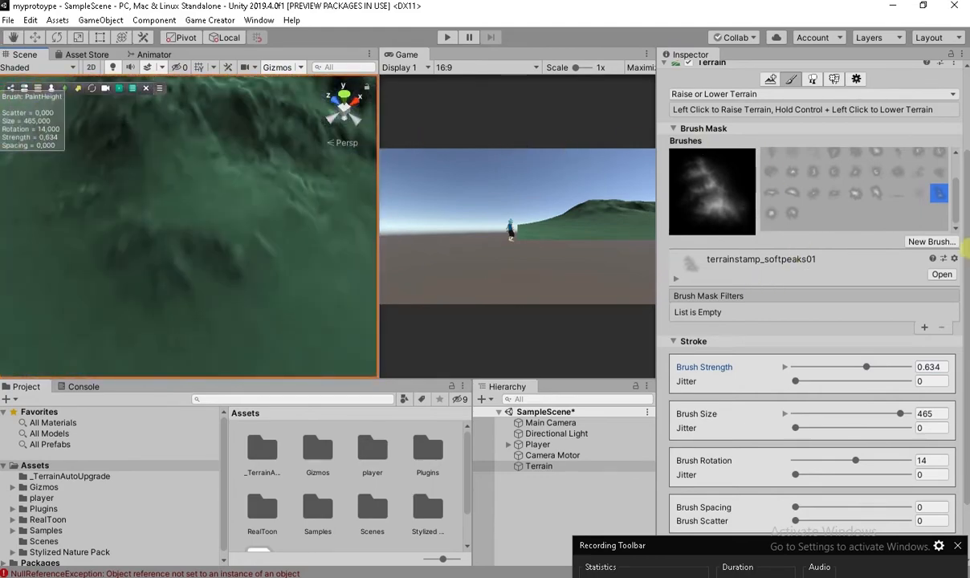
drag(281, 245, 288, 168)
- Compare ridge and plateau brushes, choose terrainstamp_mountain08 at strength 0.905, and raise rugged peaks on the mountain
click(858, 195)
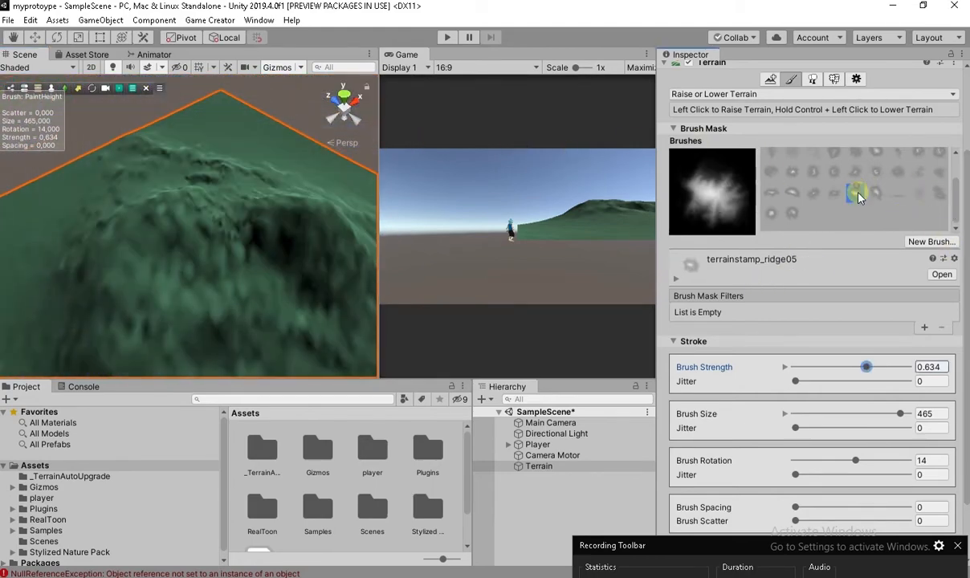
click(770, 193)
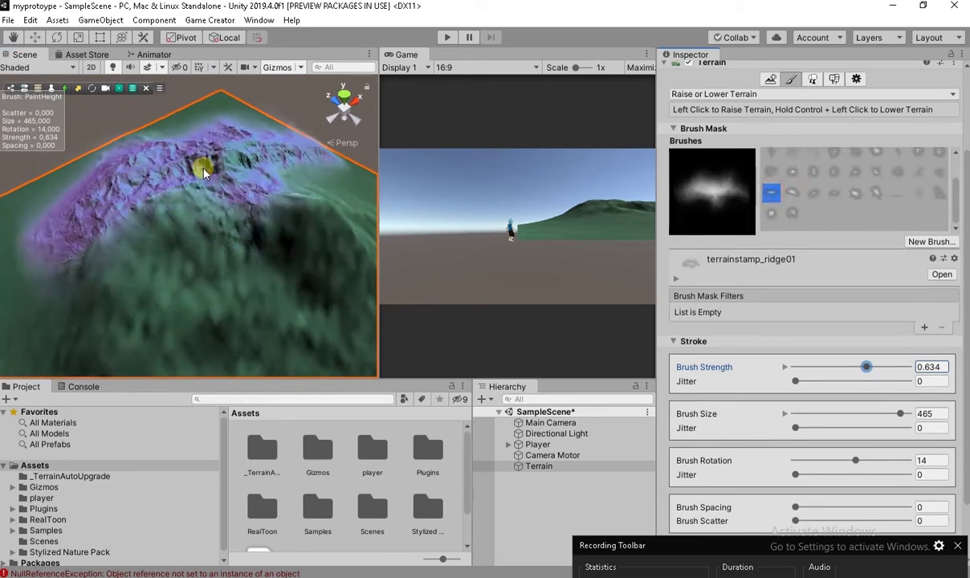
click(938, 172)
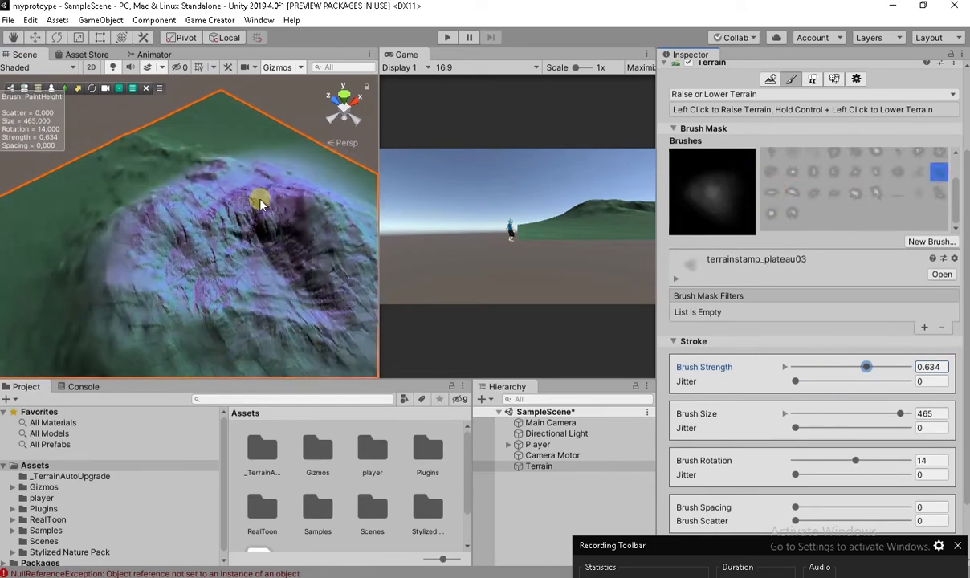
click(875, 172)
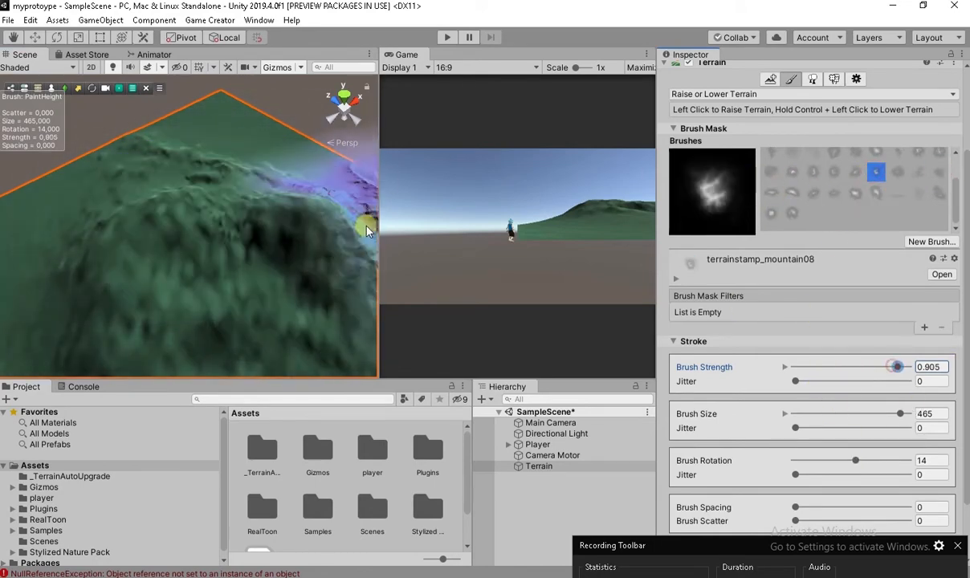
click(226, 201)
- Erode the mountain's lower slopes with Thermal Erosion, using the terrainstamp_volcano01 brush at strength 1 and size 171
alt+drag(265, 209, 786, 396)
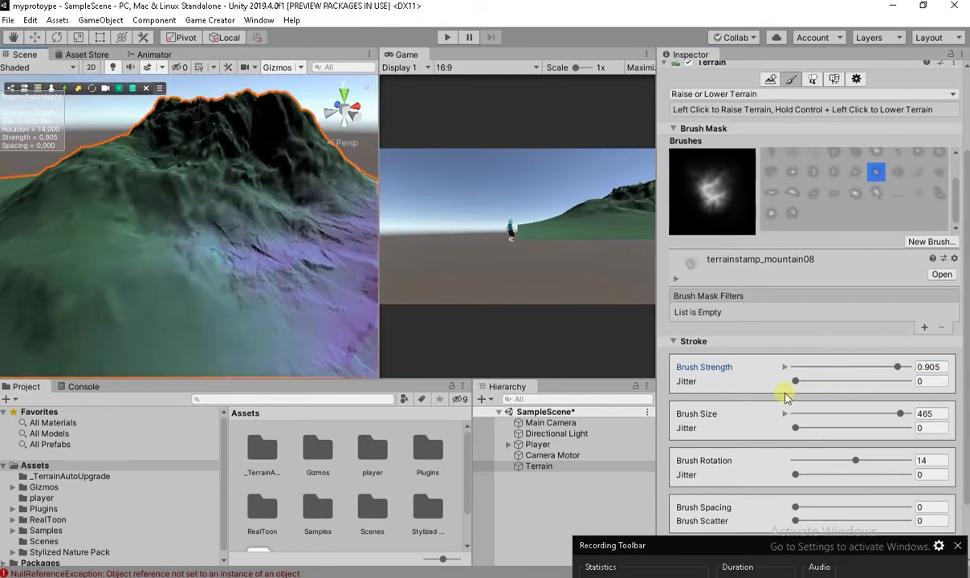
mouse_move(318, 184)
alt+mouse_down()
mouse_move(368, 175)
mouse_move(312, 162)
mouse_move(358, 188)
mouse_move(298, 256)
alt+mouse_up()
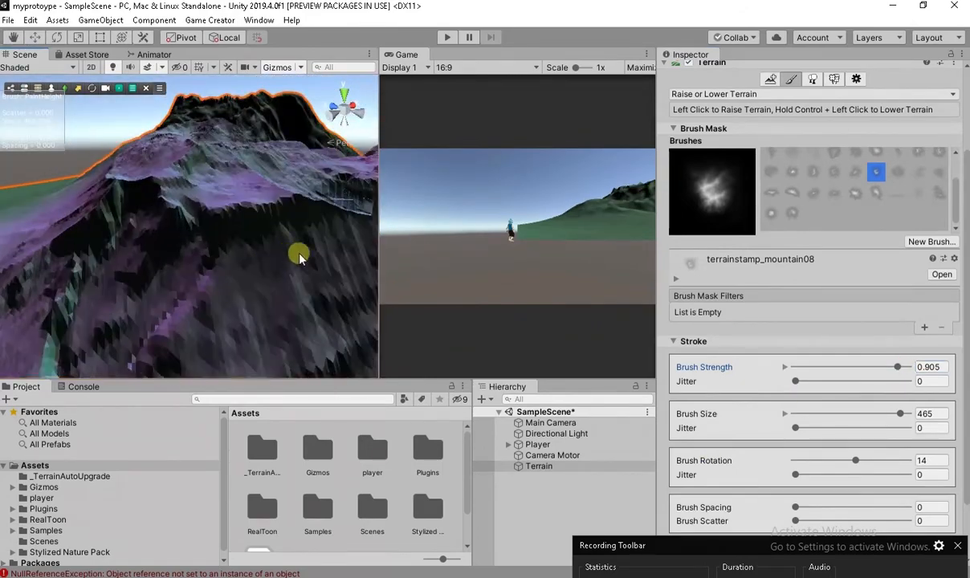
click(843, 415)
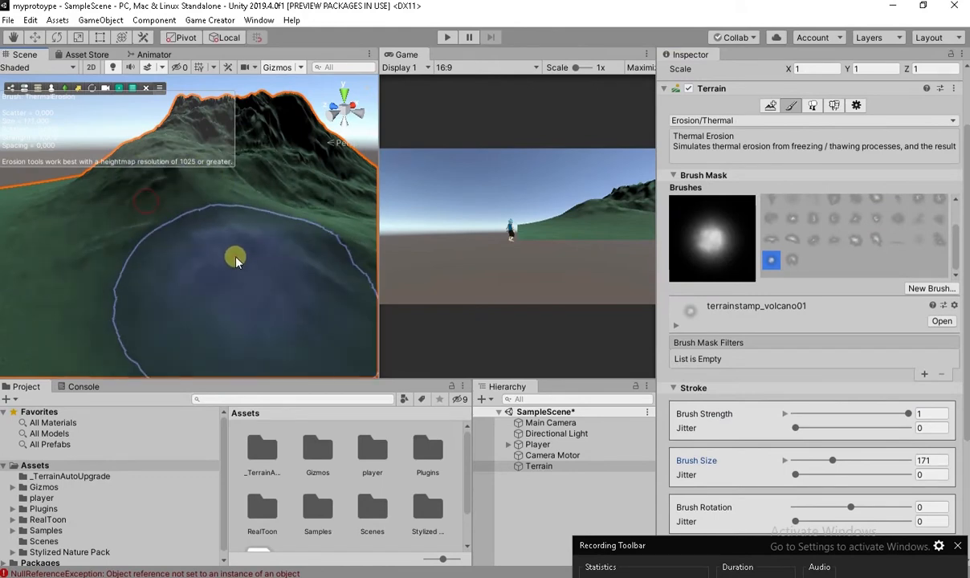
mouse_move(264, 233)
alt+mouse_down()
mouse_move(87, 281)
mouse_move(210, 256)
mouse_move(226, 271)
mouse_move(190, 238)
mouse_move(281, 173)
mouse_move(97, 278)
mouse_move(158, 224)
mouse_move(93, 214)
mouse_move(199, 288)
mouse_move(225, 223)
mouse_move(241, 255)
alt+mouse_up()
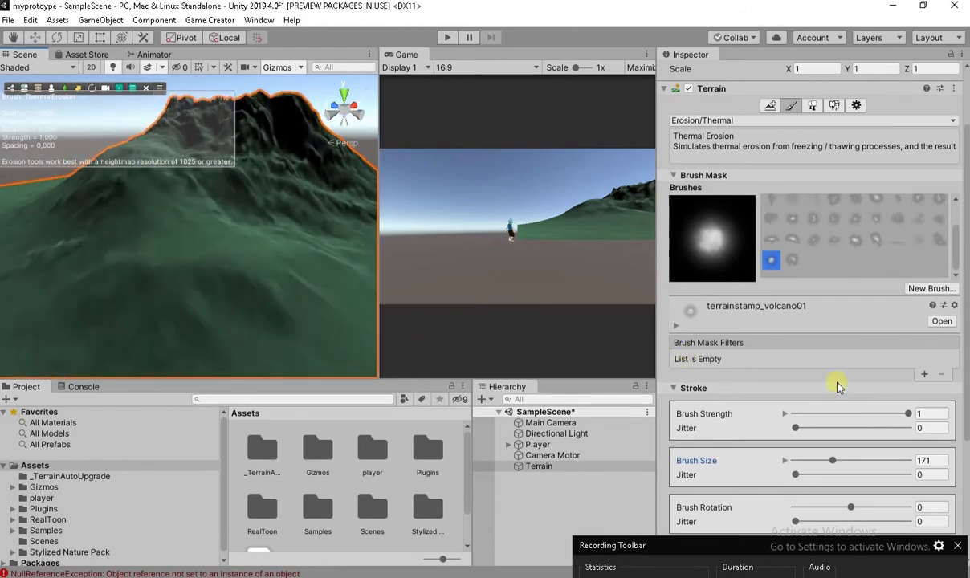
- Switch the terrain painting mode to Set Height and flatten a patch of the front slope at height 30
click(777, 121)
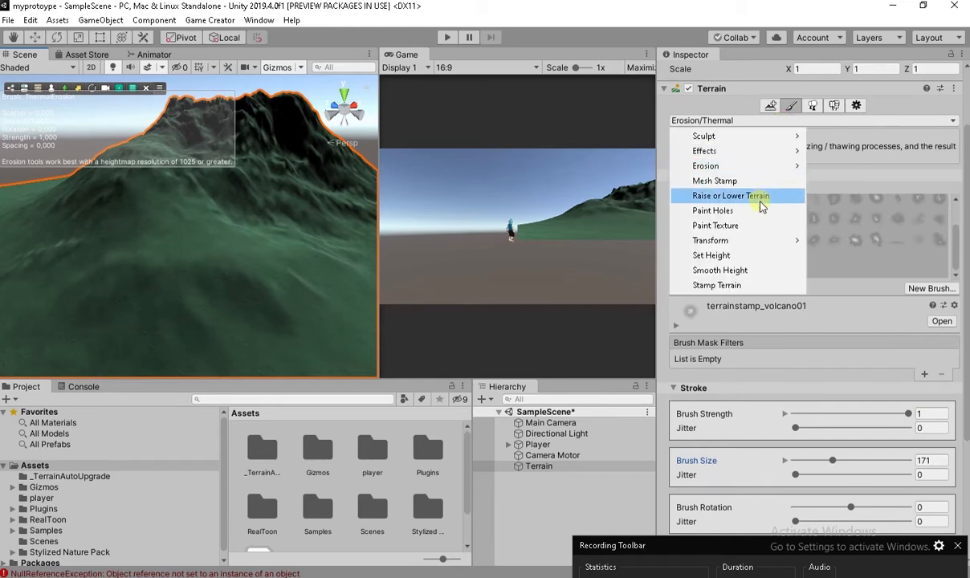
click(745, 254)
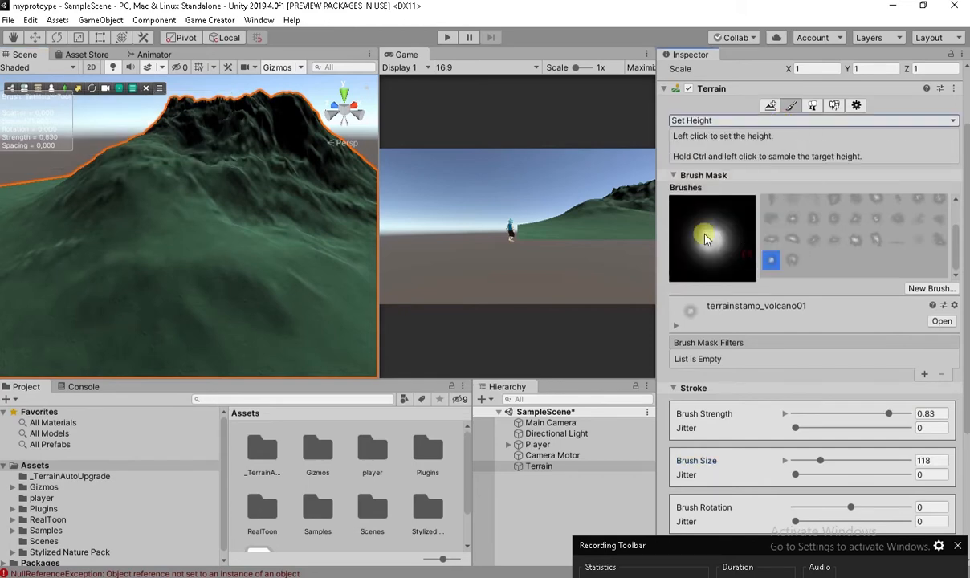
drag(966, 297, 966, 419)
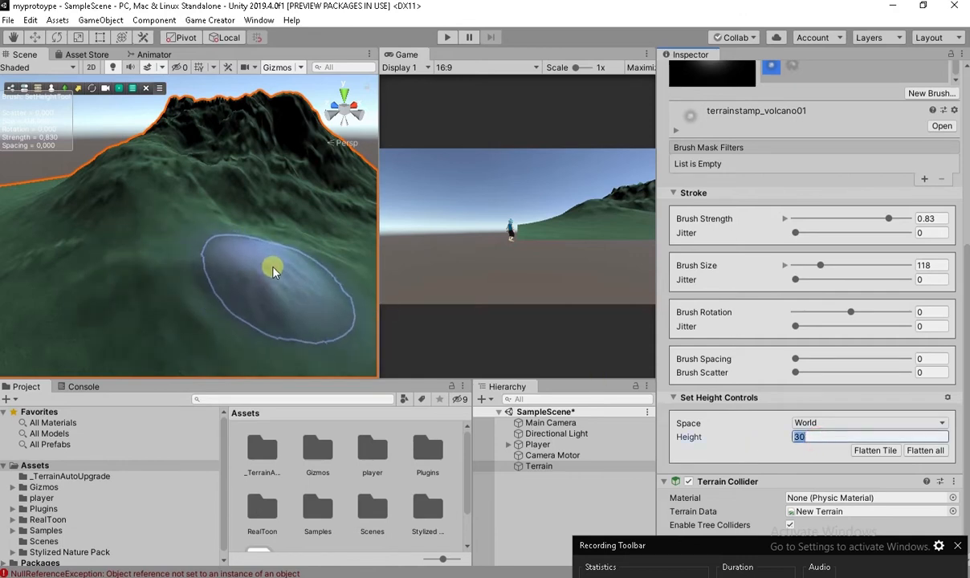
drag(270, 265, 247, 285)
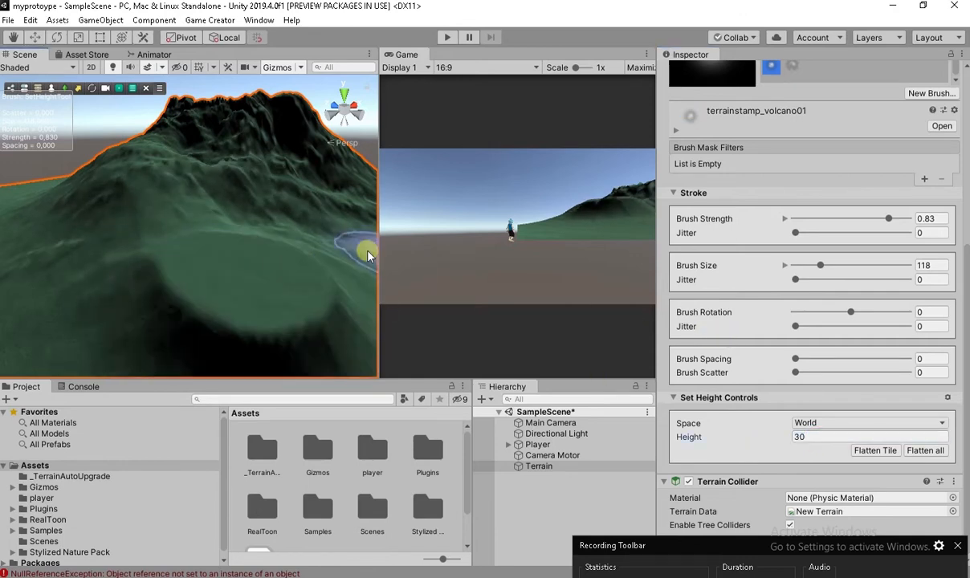
- Set the target height to 25 and level ground on the mountain's lower slopes
mouse_move(322, 233)
alt+mouse_down()
mouse_move(264, 212)
mouse_move(277, 245)
mouse_move(673, 357)
alt+mouse_up()
click(816, 438)
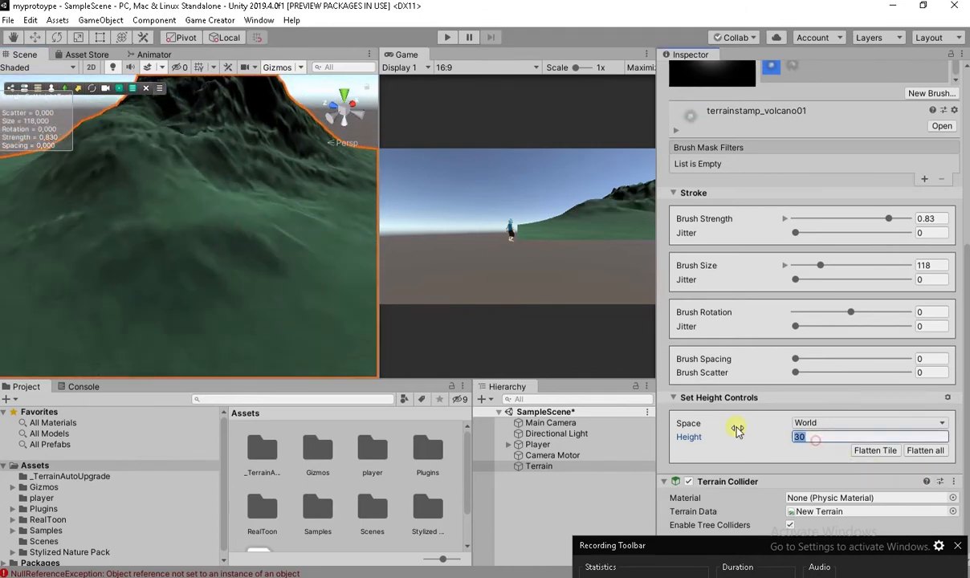
text(25)
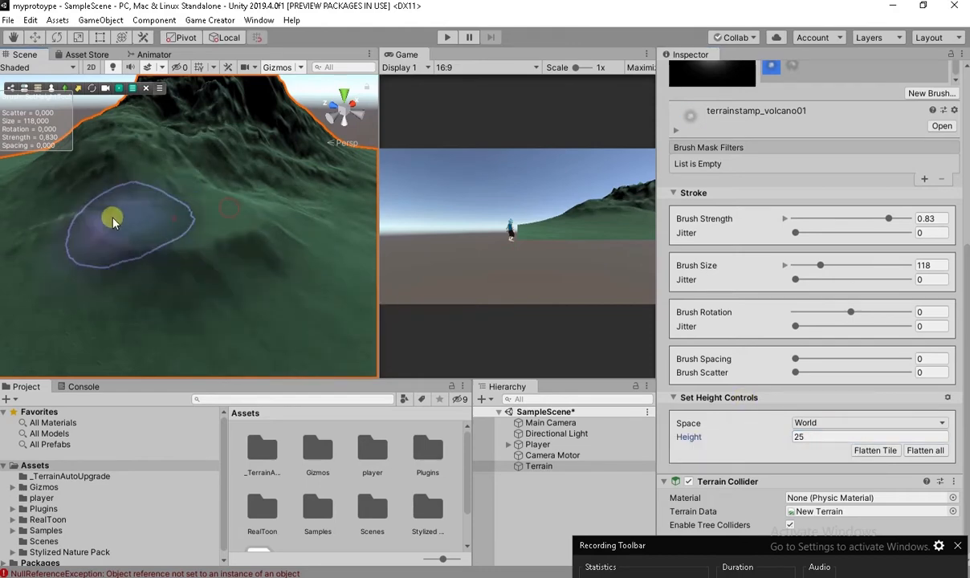
scroll(150, 288, down, 5)
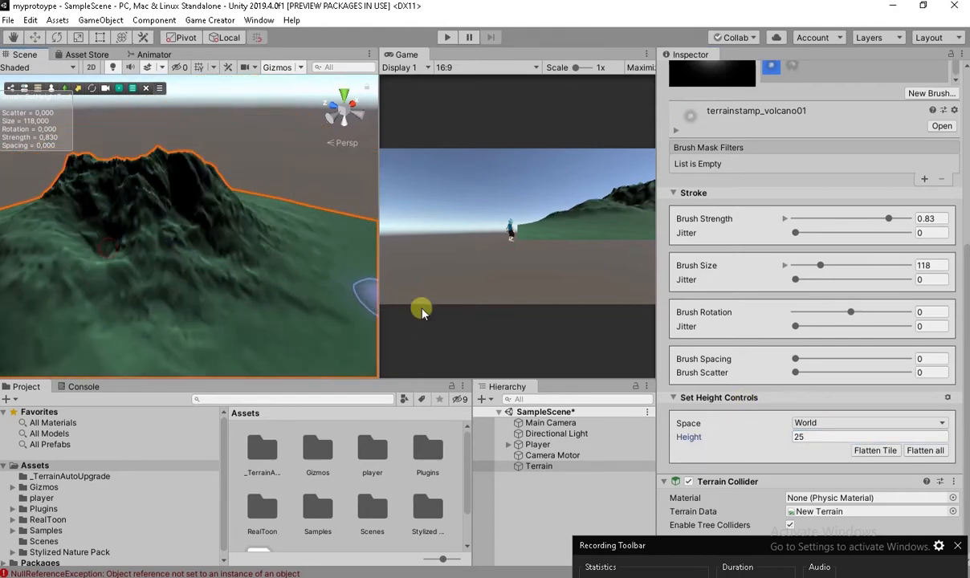
- Set the target height to 40 and apply it to the slope at the mountain's foot
click(797, 436)
text(40)
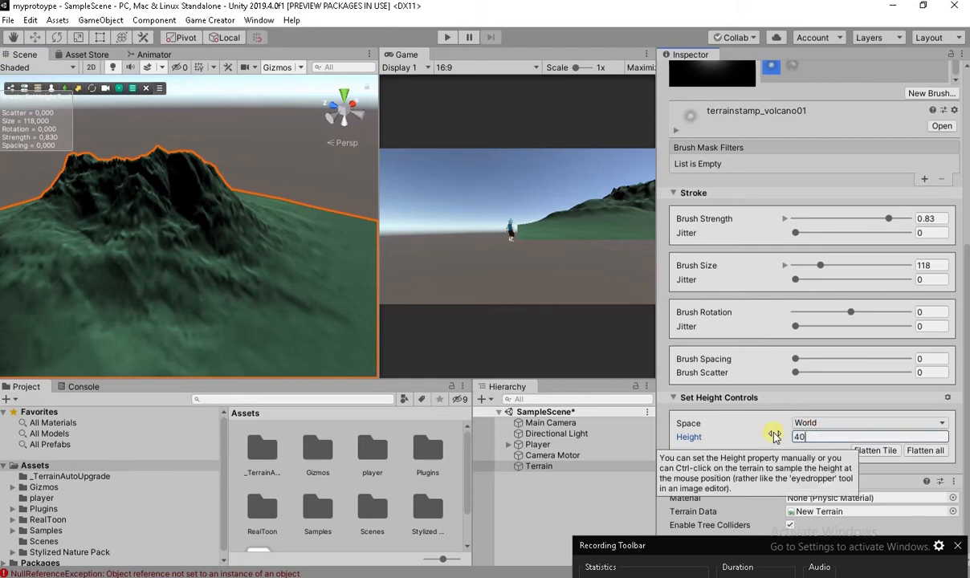
click(117, 244)
mouse_move(163, 259)
middle_down()
mouse_move(184, 245)
mouse_move(249, 238)
mouse_move(259, 204)
middle_up()
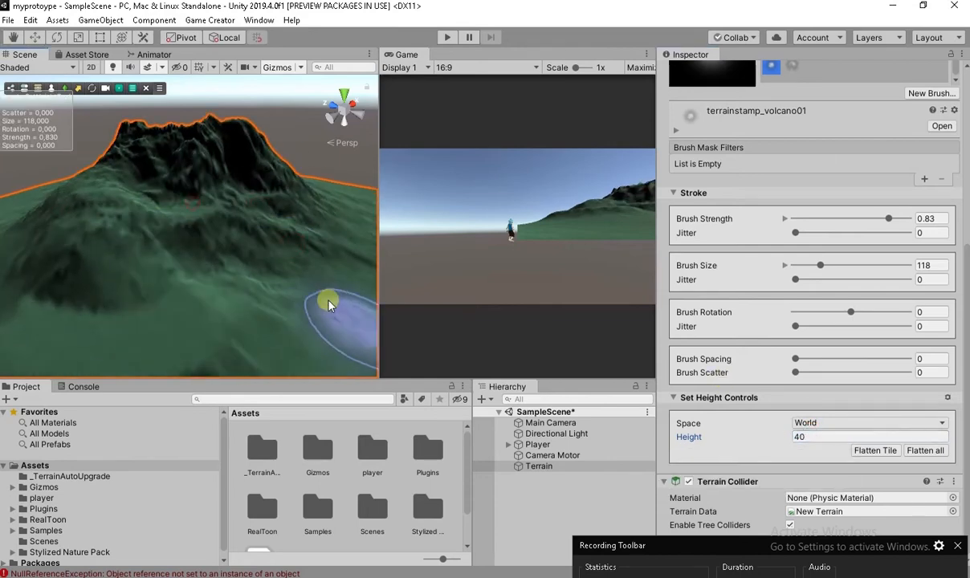
- Set the target height back to 25 and level a ledge on the other side of the mountain's foot
middle_drag(50, 315, 192, 277)
middle_drag(219, 225, 230, 282)
alt+drag(230, 280, 185, 265)
text(25)
mouse_move(816, 437)
mouse_down()
mouse_move(785, 446)
mouse_move(809, 439)
mouse_up()
click(284, 233)
- Set the target height to 23 and extend the ledge toward the terrain's flat edge
click(808, 440)
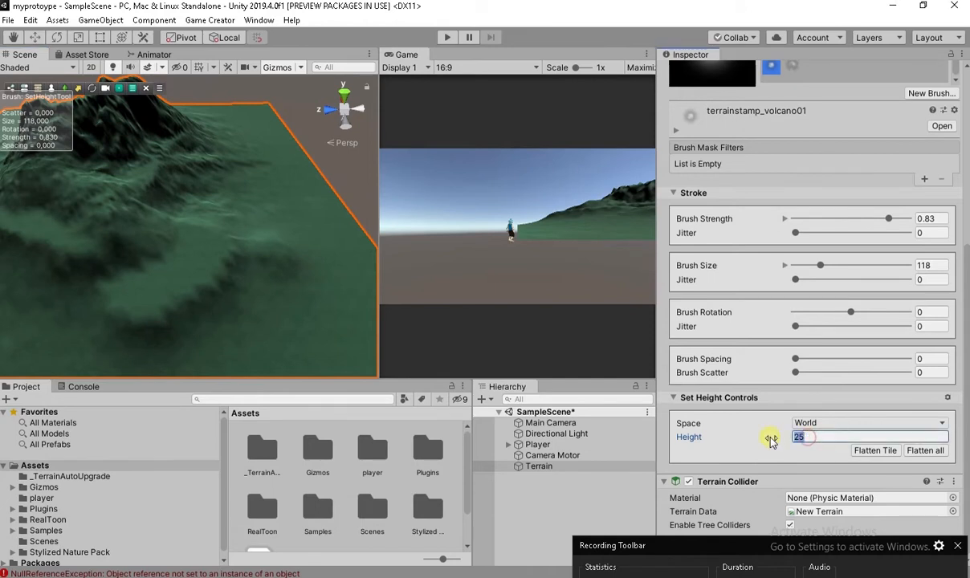
text(23)
click(263, 265)
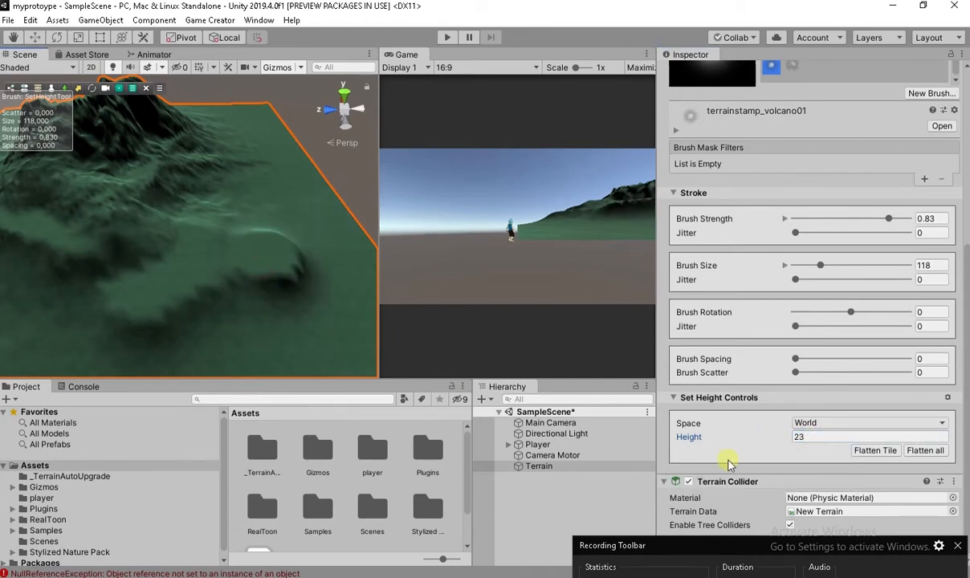
- Set the target height to 20 and level further patches beside the ledge and along the mountain's foot
click(795, 436)
click(271, 217)
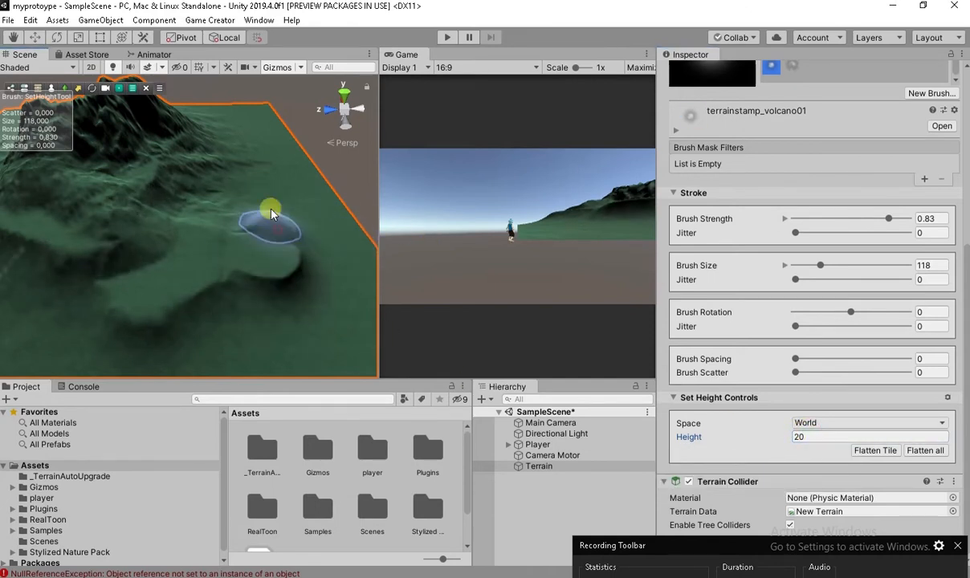
mouse_move(318, 253)
middle_down()
mouse_move(305, 225)
mouse_move(142, 277)
middle_up()
click(143, 277)
click(83, 238)
scroll(184, 225, down, 5)
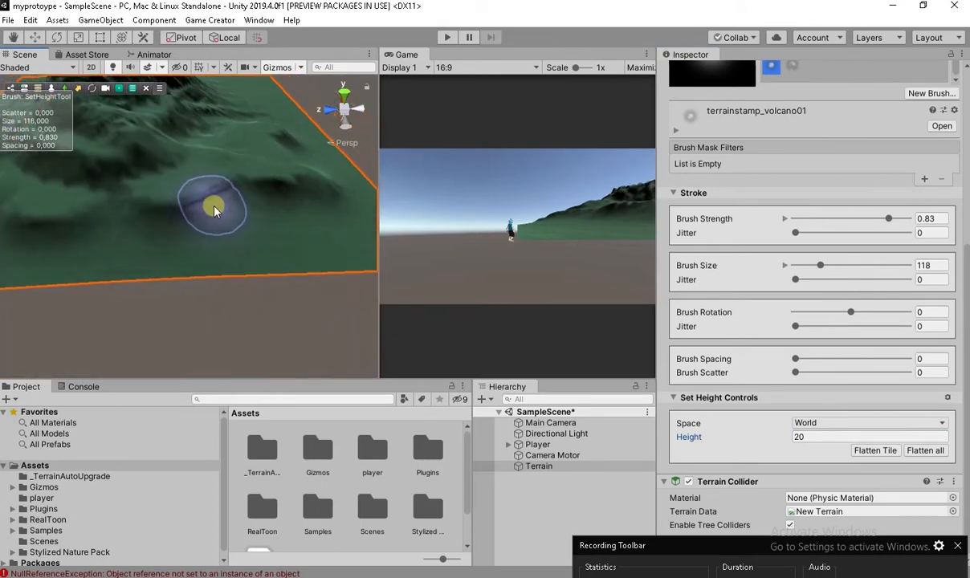
scroll(217, 257, down, 2)
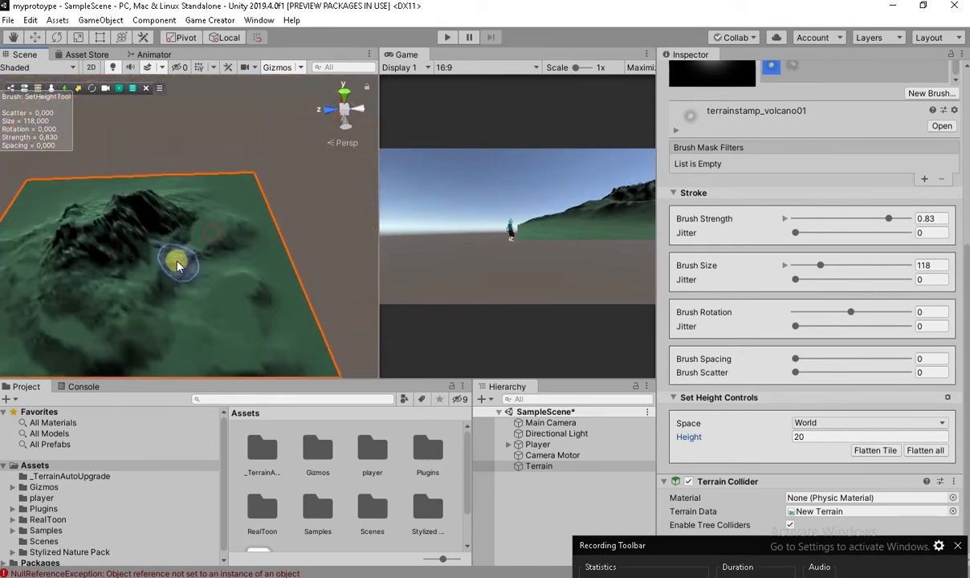
- Switch the terrain painting mode from Set Height to Paint Texture
alt+drag(235, 256, 242, 175)
alt+drag(284, 212, 251, 275)
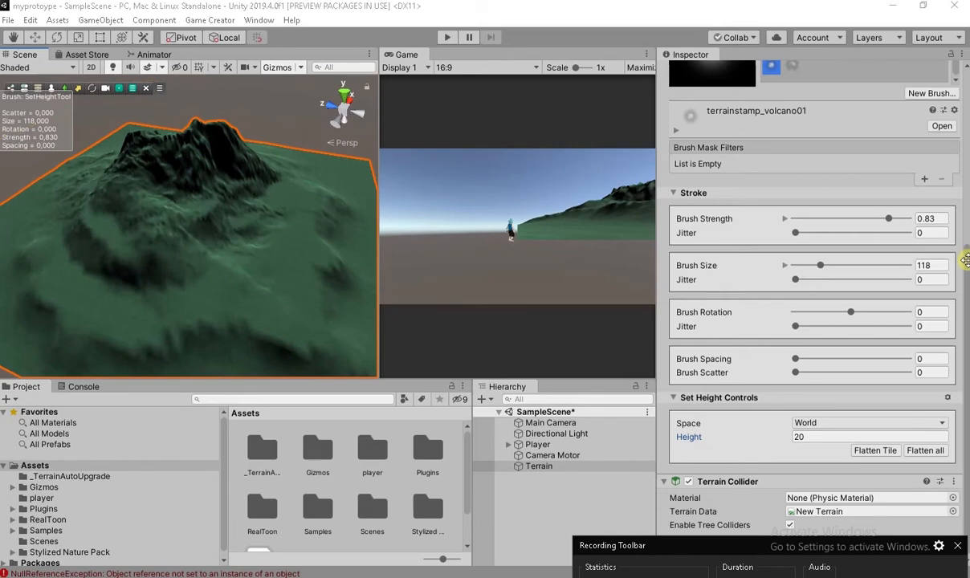
drag(967, 254, 963, 141)
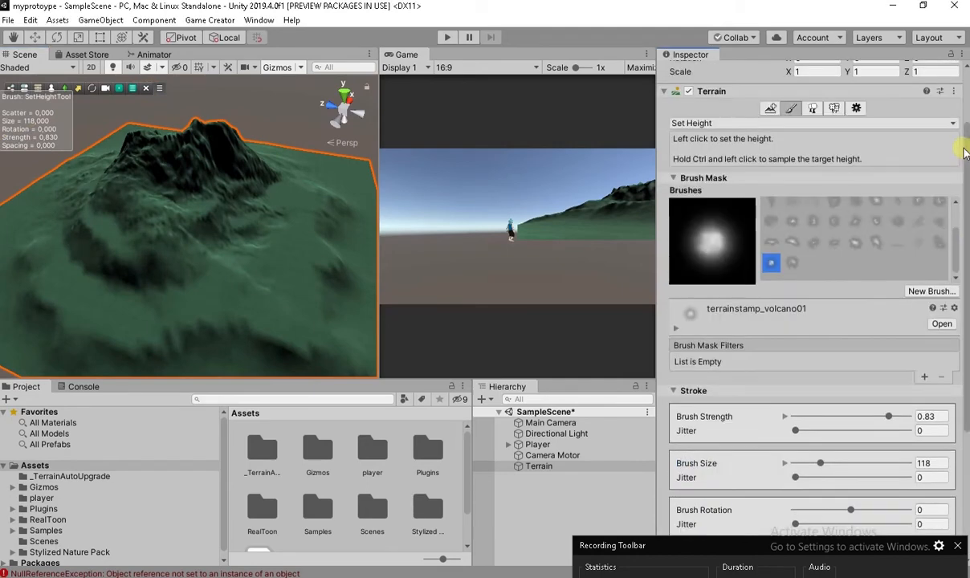
click(775, 125)
click(751, 229)
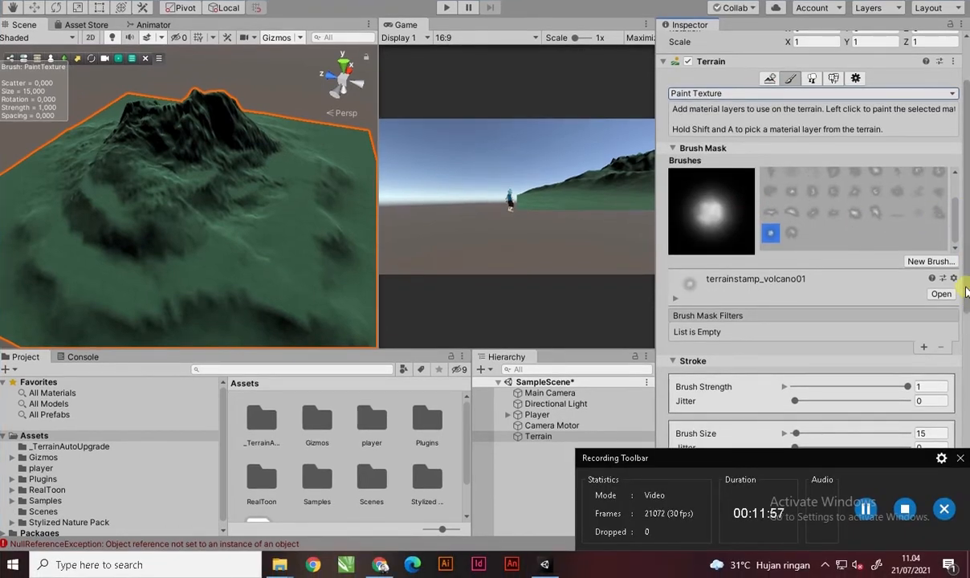
- Choose the brown layer_ground_A_3 texture from the layer palette as the layer to paint with
drag(966, 291, 966, 451)
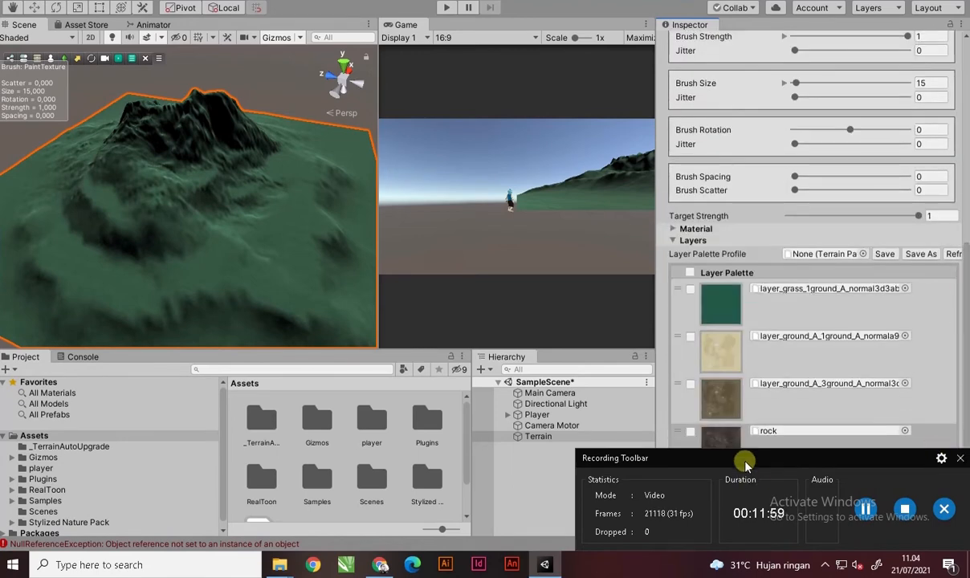
click(719, 359)
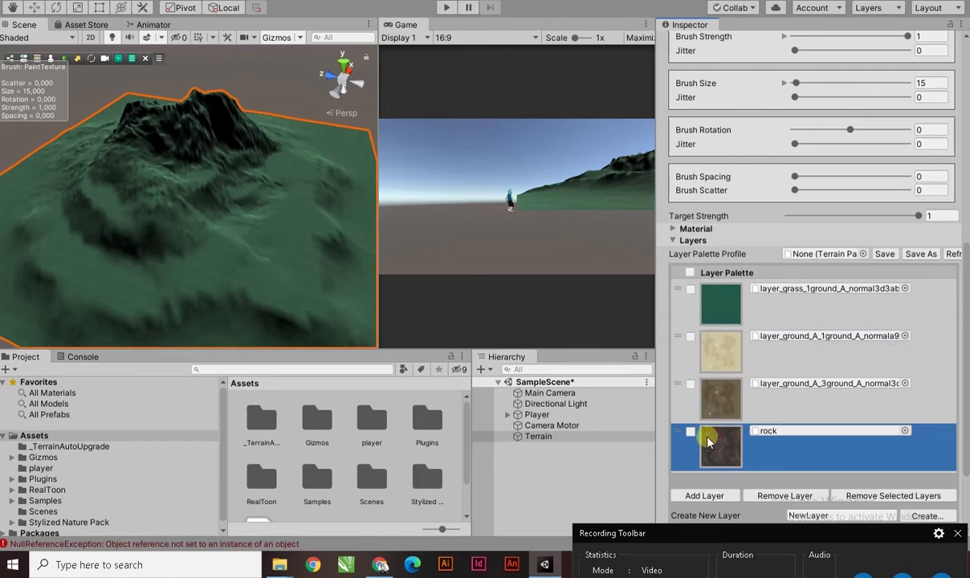
click(727, 396)
click(722, 398)
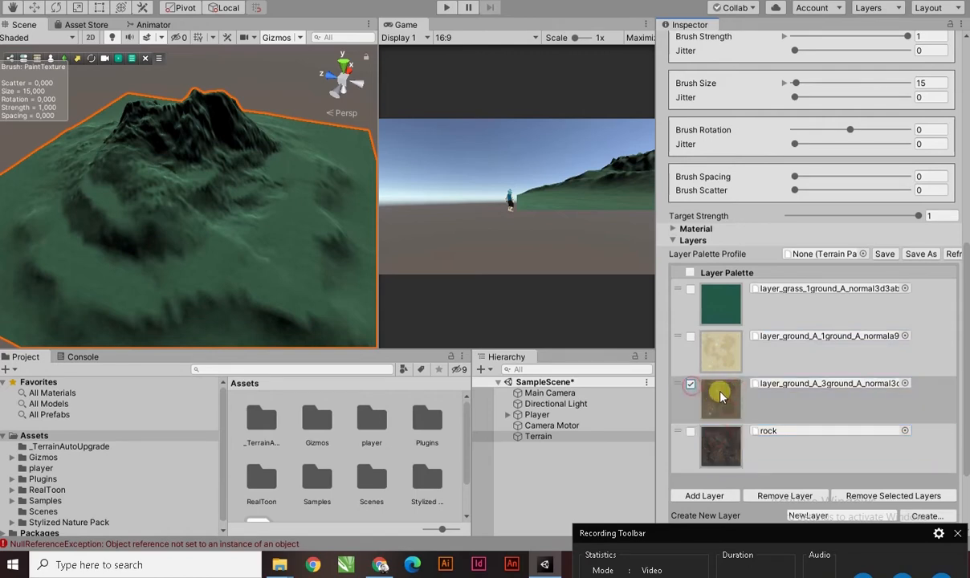
click(720, 395)
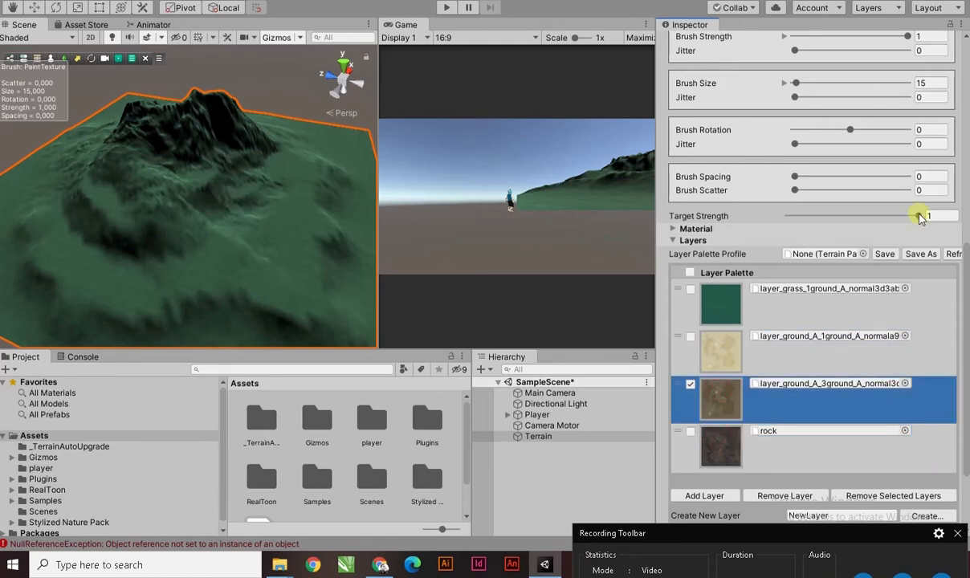
- Set the brush size to about 321 and paint the brown ground texture over the mountain's peak and upper slopes
scroll(967, 261, up, 5)
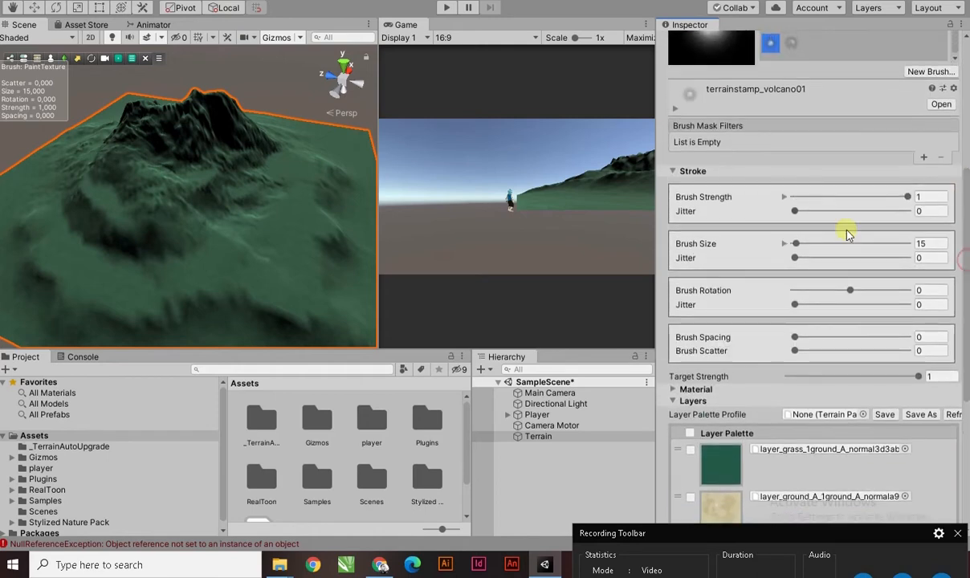
drag(867, 249, 867, 244)
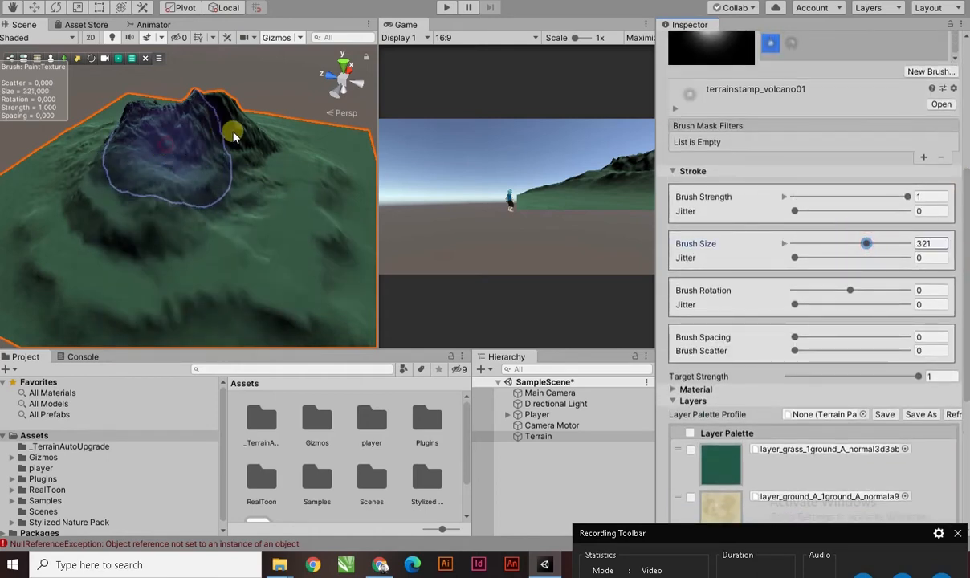
click(197, 174)
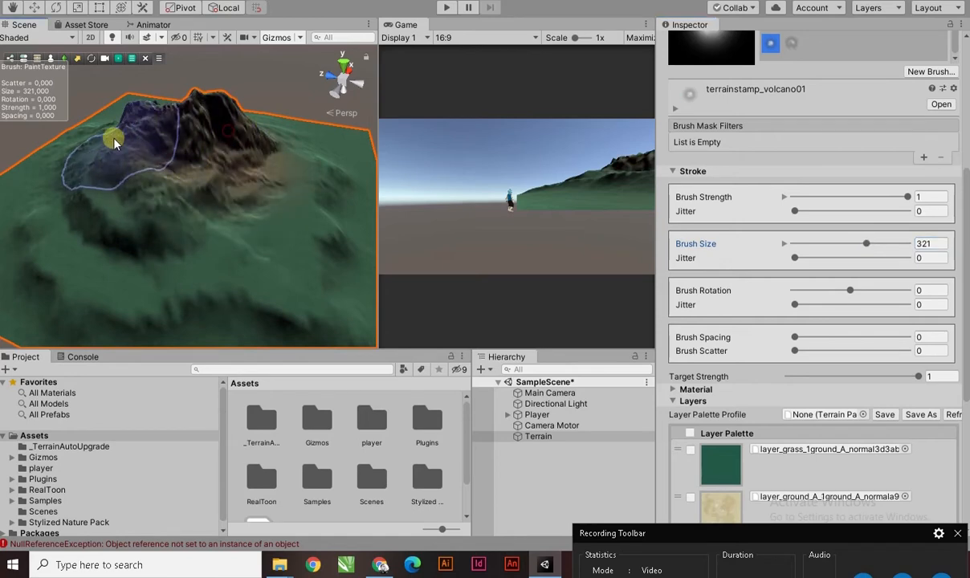
- Paint the brown ground_A_3 layer over the volcano's slopes and around its base with the size 321 brush
click(146, 164)
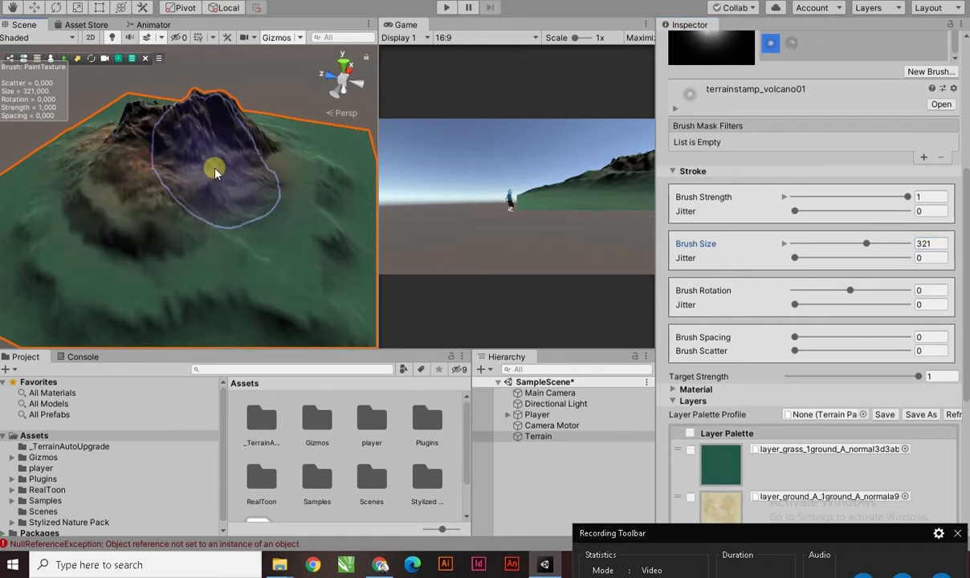
middle_drag(271, 210, 279, 184)
click(243, 156)
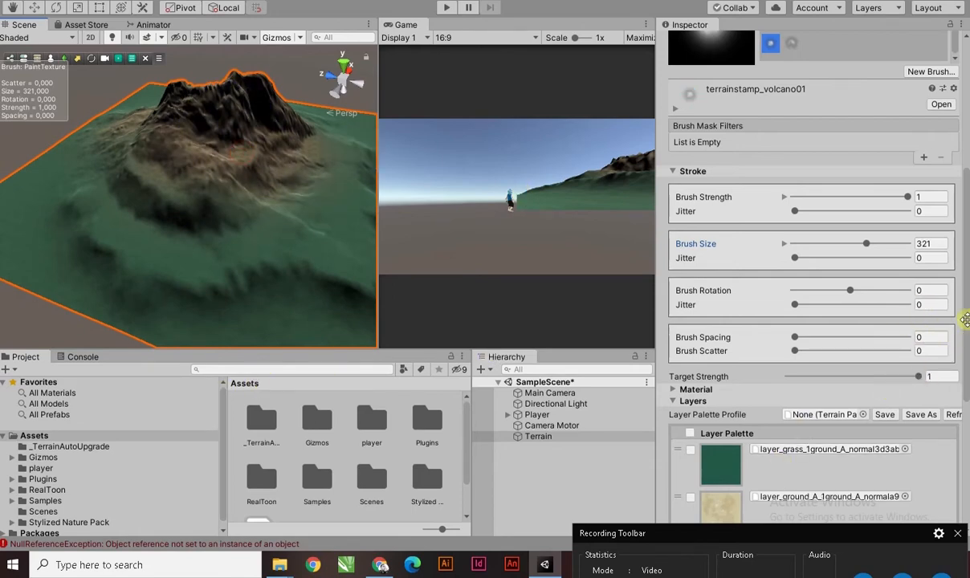
- Make layer_ground_A_1, the sand texture, the only ticked layer in the terrain's layer palette
scroll(966, 316, down, 3)
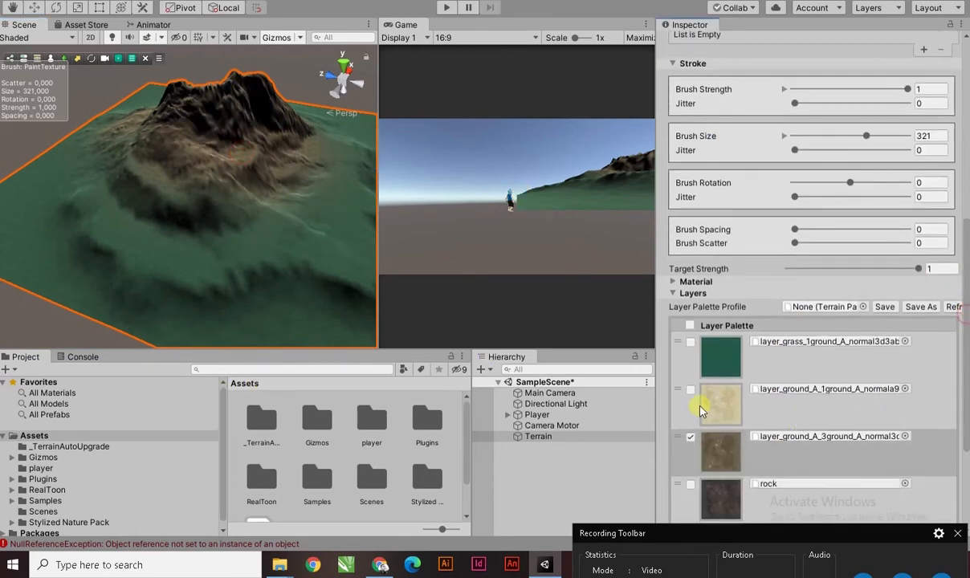
click(707, 412)
click(690, 437)
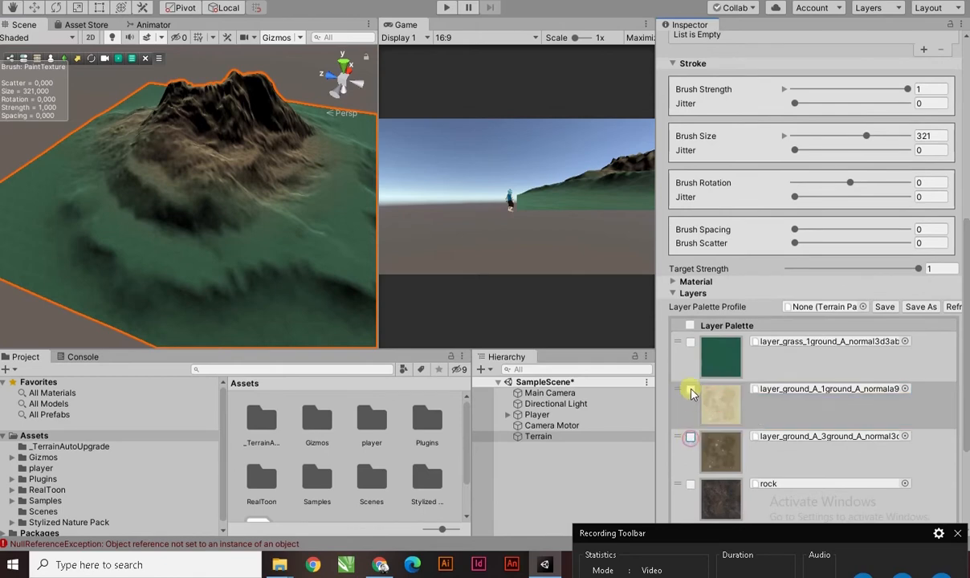
click(704, 399)
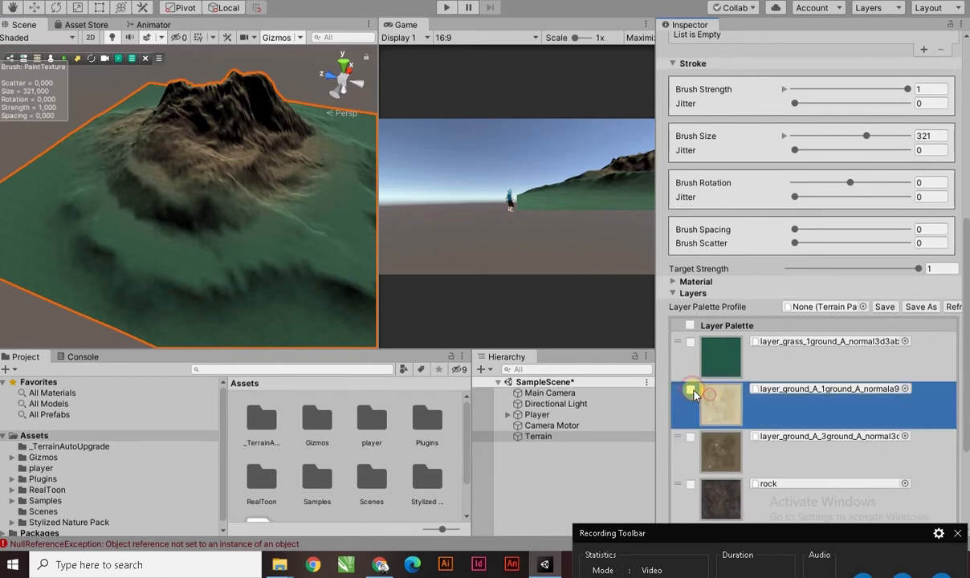
click(690, 389)
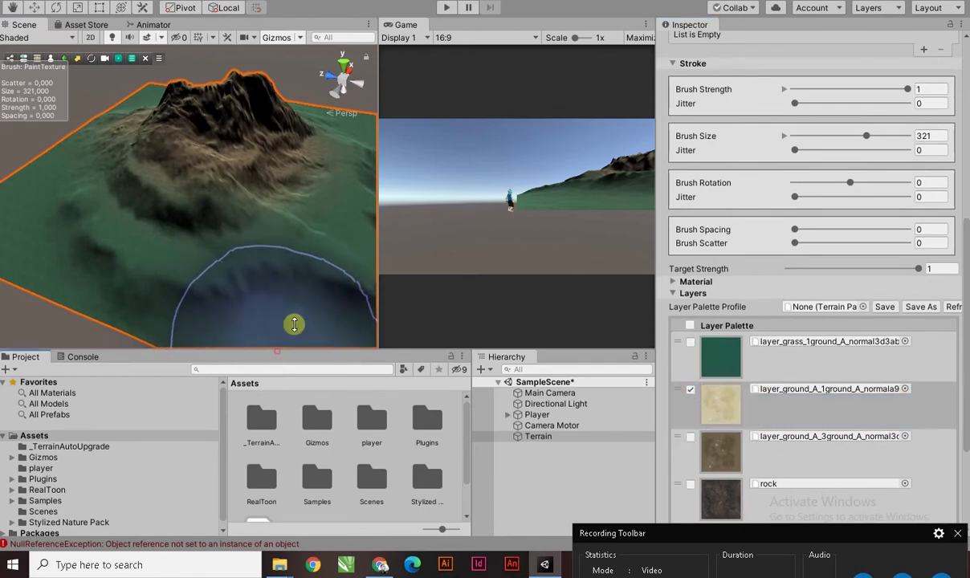
- Paint the sand layer around the outer border and corners of the terrain, leaving the mountain and its green slopes clear
middle_drag(293, 325, 329, 199)
drag(329, 199, 168, 183)
scroll(164, 209, down, 5)
click(154, 215)
middle_drag(153, 180, 201, 269)
click(210, 164)
click(539, 440)
click(218, 181)
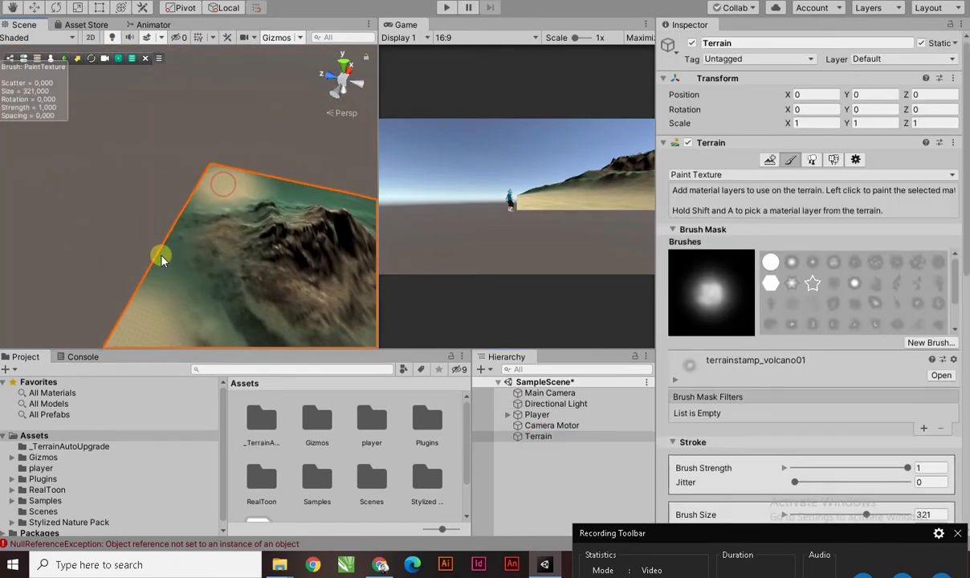
click(161, 254)
middle_drag(264, 212, 128, 212)
drag(309, 231, 245, 194)
middle_drag(317, 271, 281, 197)
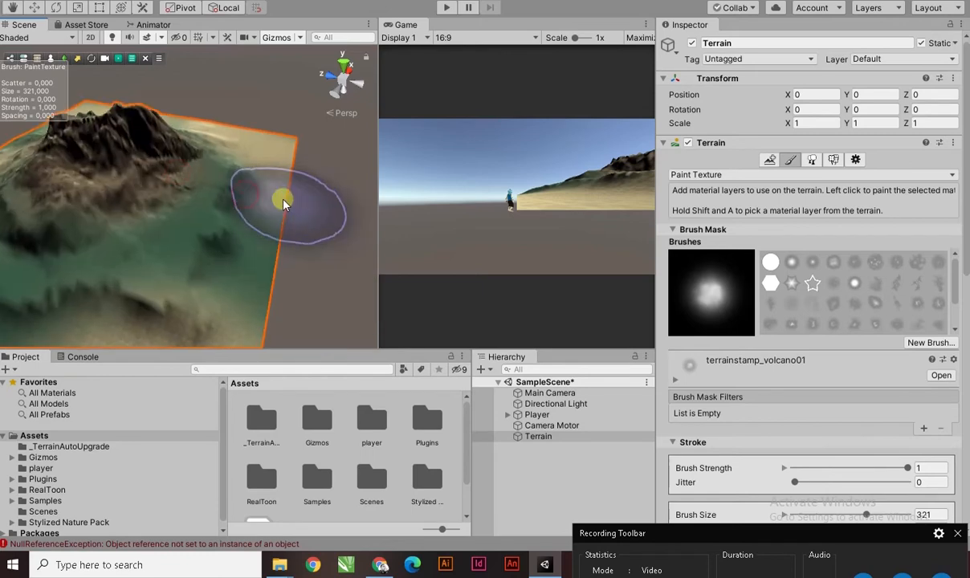
click(249, 302)
click(278, 245)
double_click(601, 440)
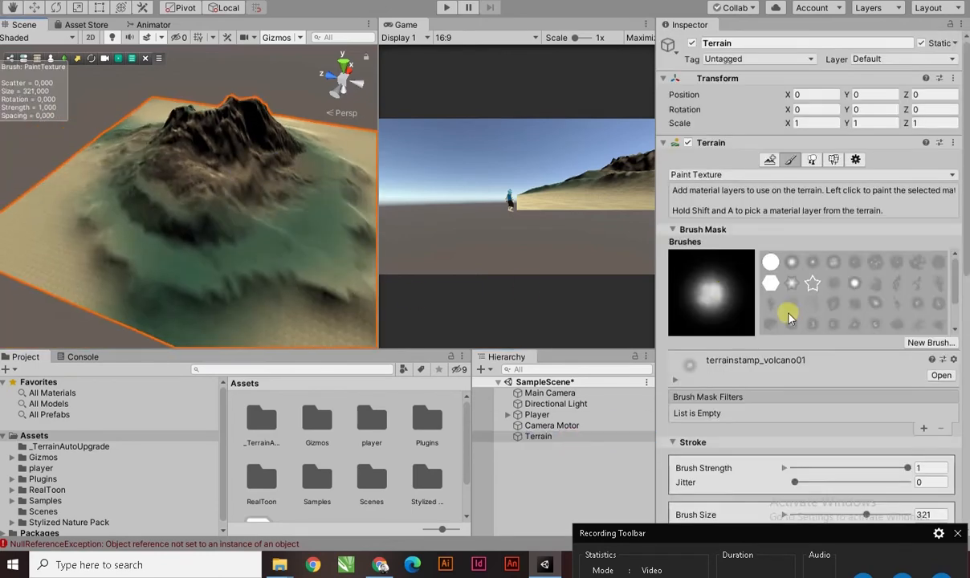
- Switch the active paint layer to layer_ground_A_3 and reduce the brush size to 94
drag(964, 270, 964, 467)
click(691, 359)
click(692, 407)
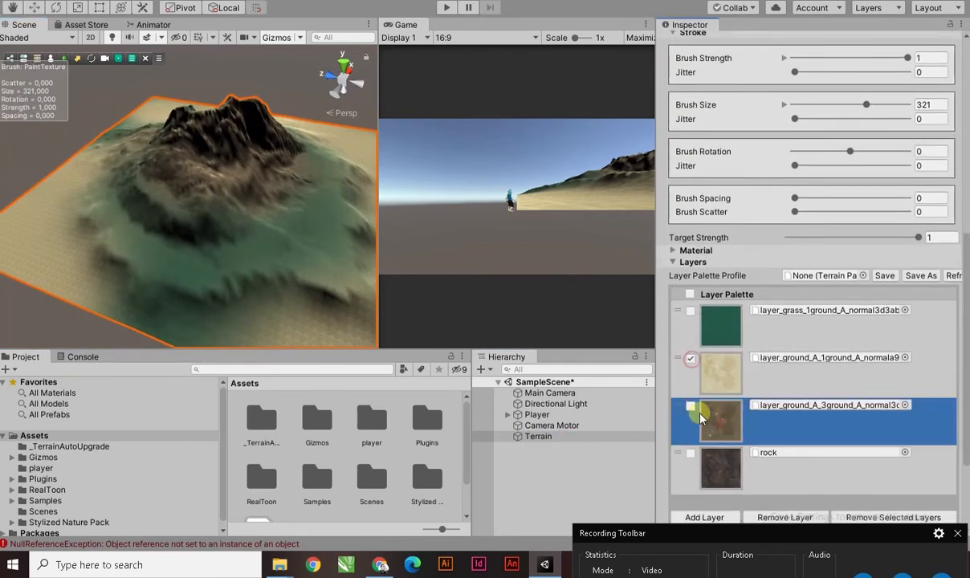
click(718, 425)
drag(961, 318, 961, 263)
drag(866, 219, 815, 220)
- Paint brown ground patches along the terrain's lower slopes and ridges, reducing the brush strength to 0.657 while working
scroll(178, 278, up, 2)
scroll(236, 296, up, 2)
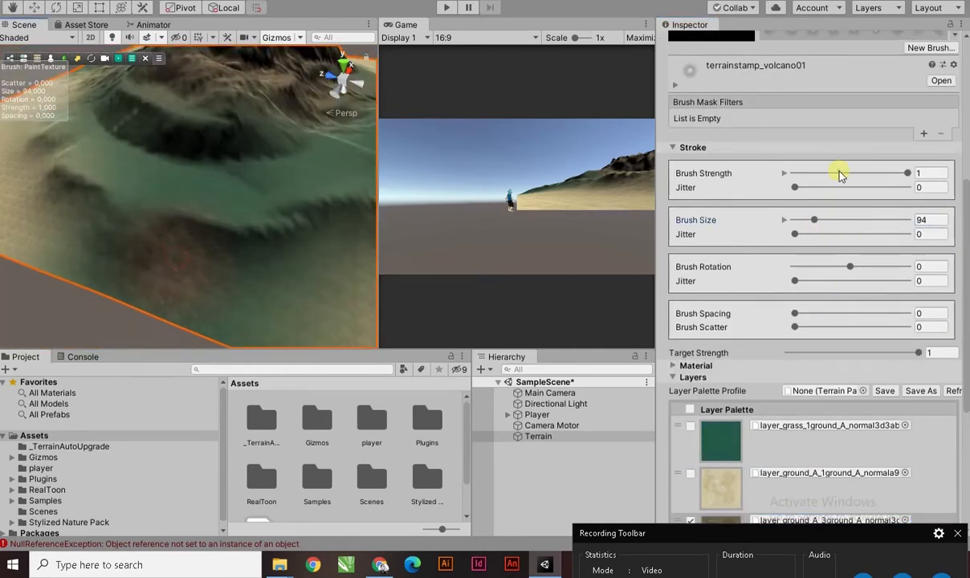
drag(871, 176, 868, 174)
scroll(199, 286, down, 5)
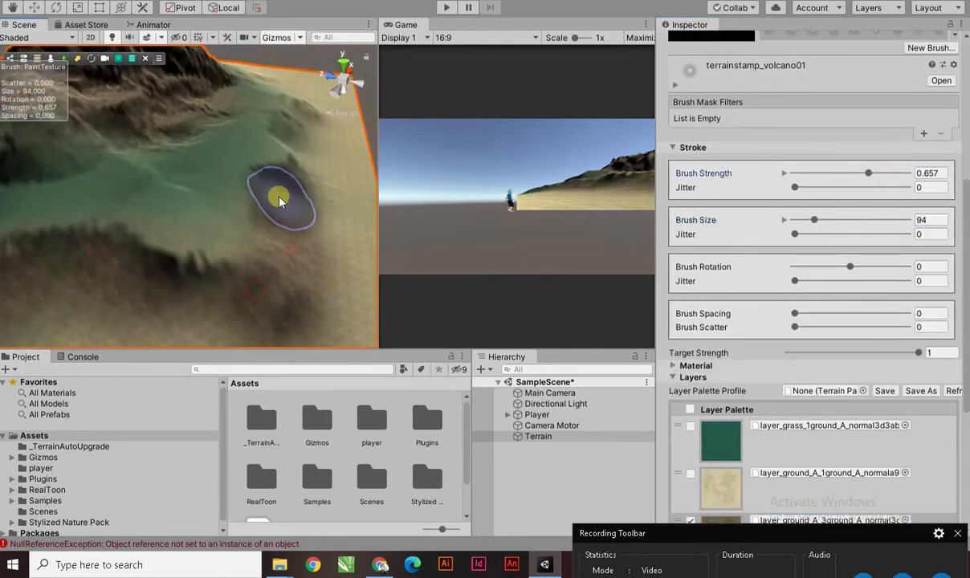
middle_drag(220, 194, 305, 305)
scroll(191, 241, up, 2)
middle_drag(192, 241, 242, 194)
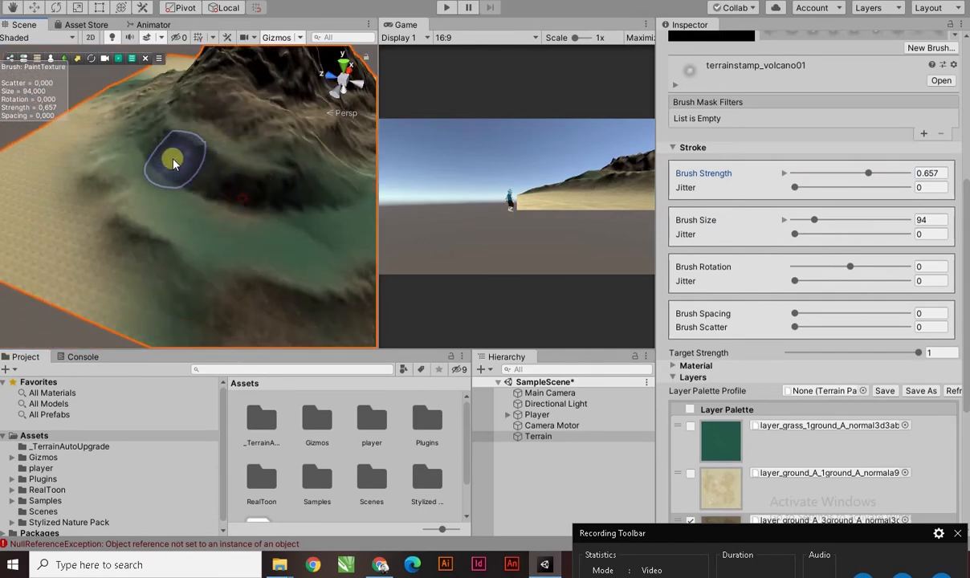
click(141, 120)
mouse_move(337, 180)
middle_down()
mouse_move(251, 217)
mouse_move(249, 249)
mouse_move(264, 210)
middle_up()
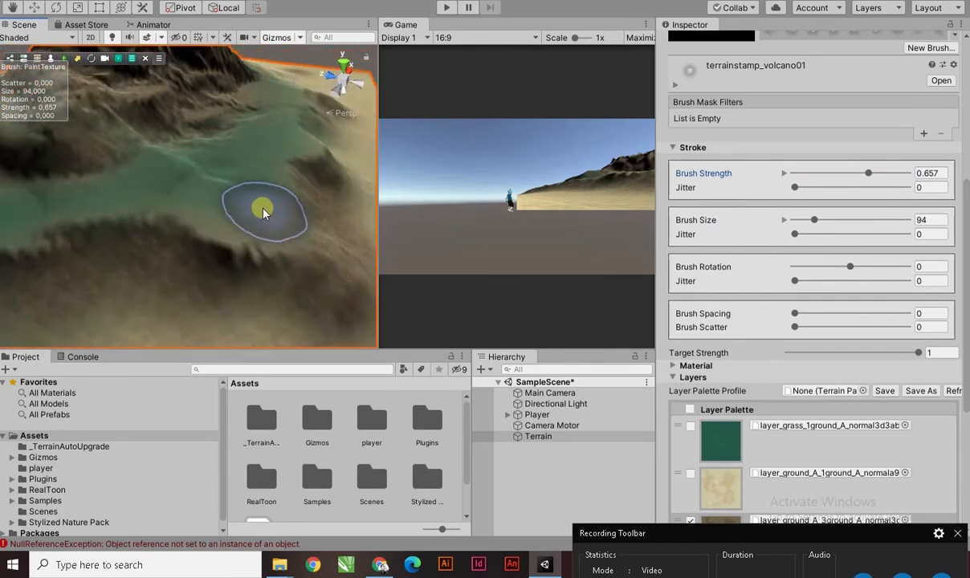
scroll(265, 233, down, 4)
scroll(879, 265, up, 5)
scroll(264, 183, up, 3)
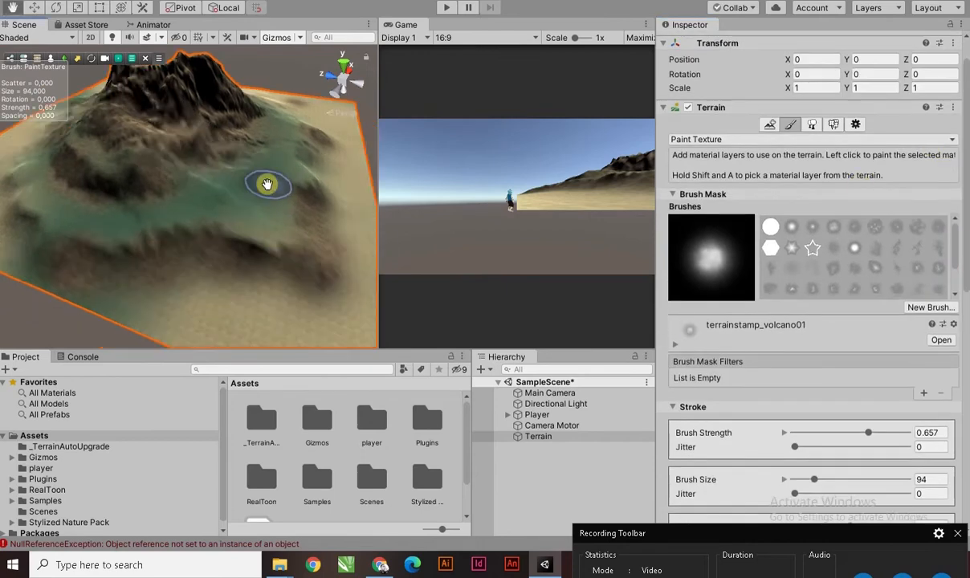
- Select the Player, Main Camera and Camera Motor together and move them from the terrain's corner onto the mountain area
click(562, 415)
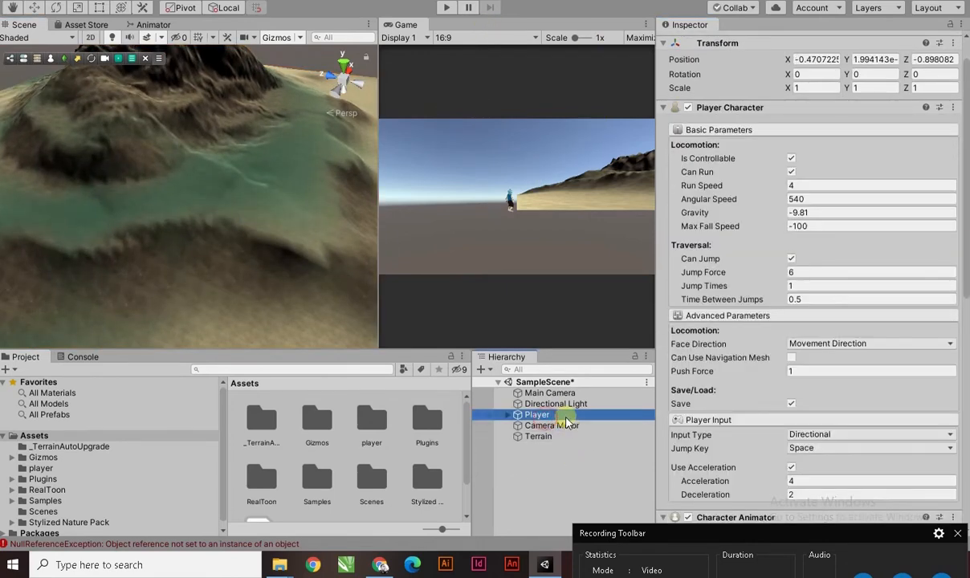
ctrl+click(560, 394)
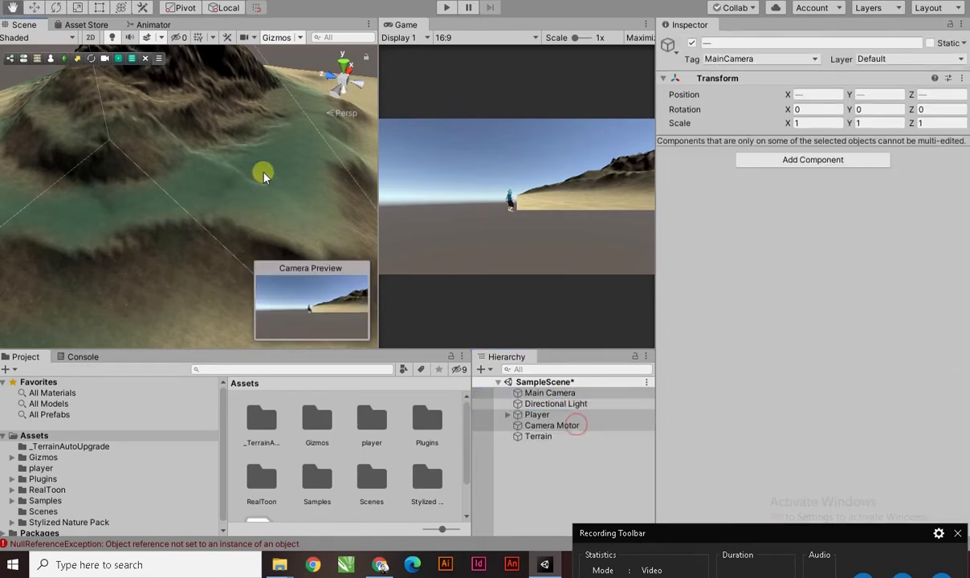
scroll(253, 169, down, 6)
mouse_move(233, 185)
mouse_down()
mouse_move(183, 170)
mouse_move(202, 182)
mouse_move(189, 196)
mouse_move(209, 191)
mouse_up()
key(w)
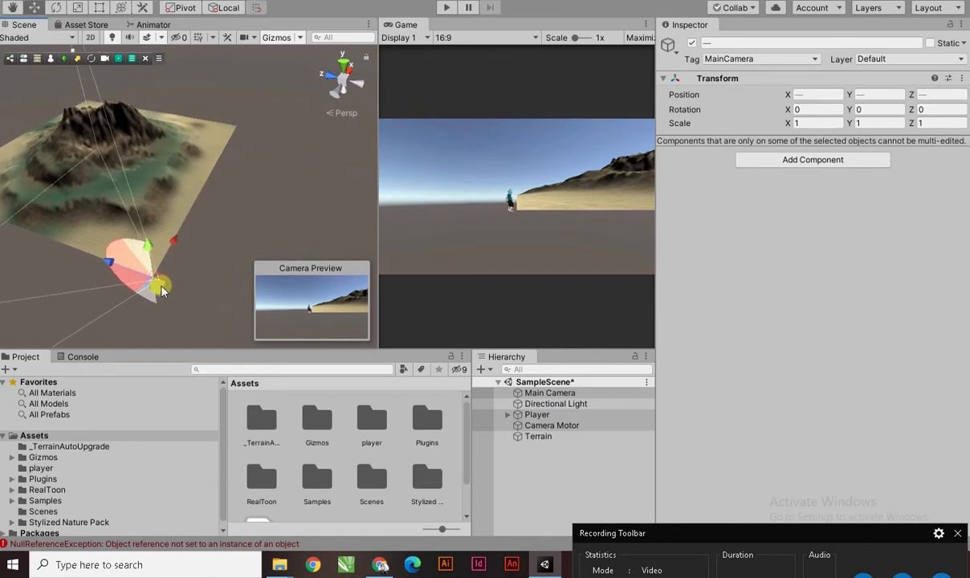
drag(158, 295, 120, 185)
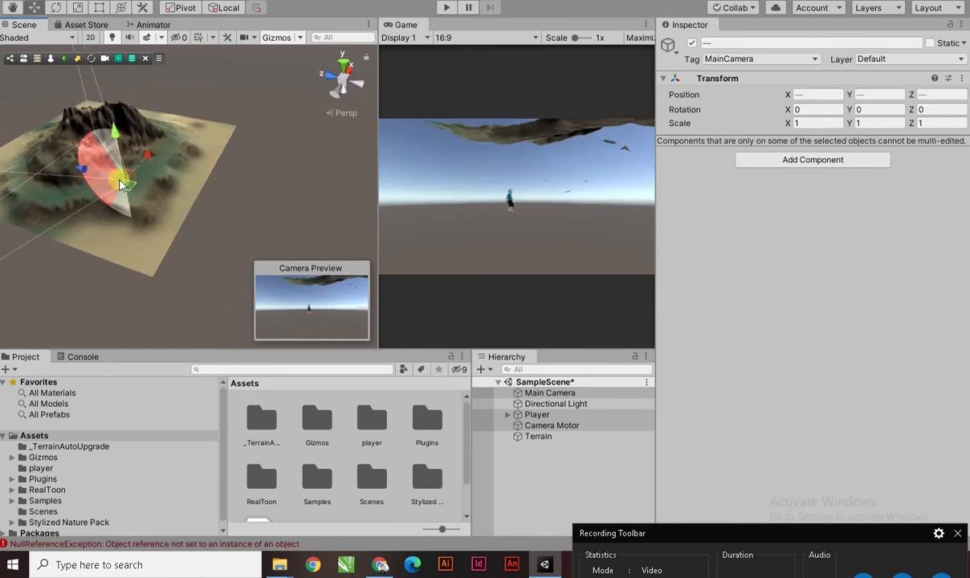
- Raise the selected player and camera objects above the green terrain surface
middle_drag(133, 182, 141, 187)
scroll(125, 169, up, 3)
middle_drag(50, 158, 158, 196)
scroll(133, 173, up, 2)
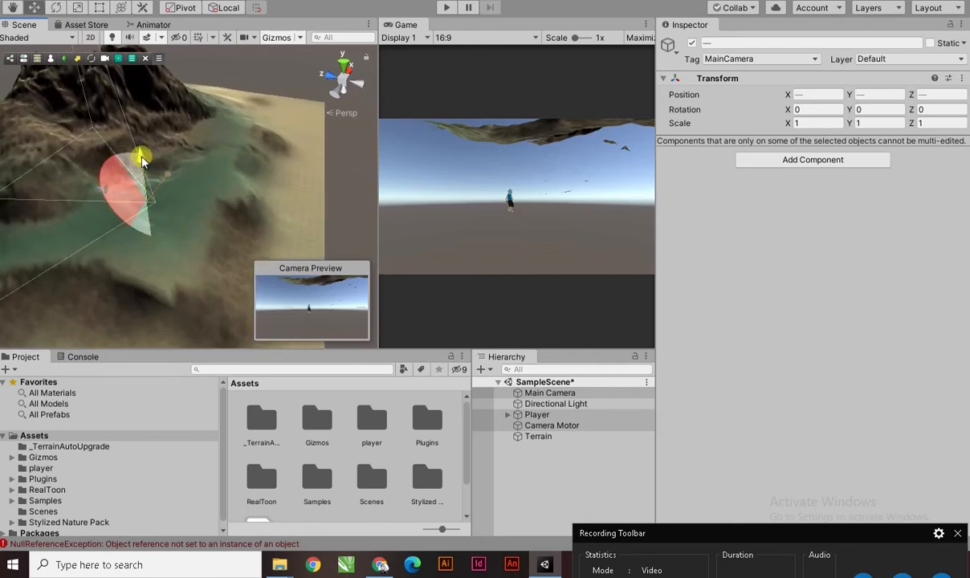
mouse_move(141, 161)
mouse_down()
mouse_move(139, 134)
mouse_move(142, 147)
mouse_up()
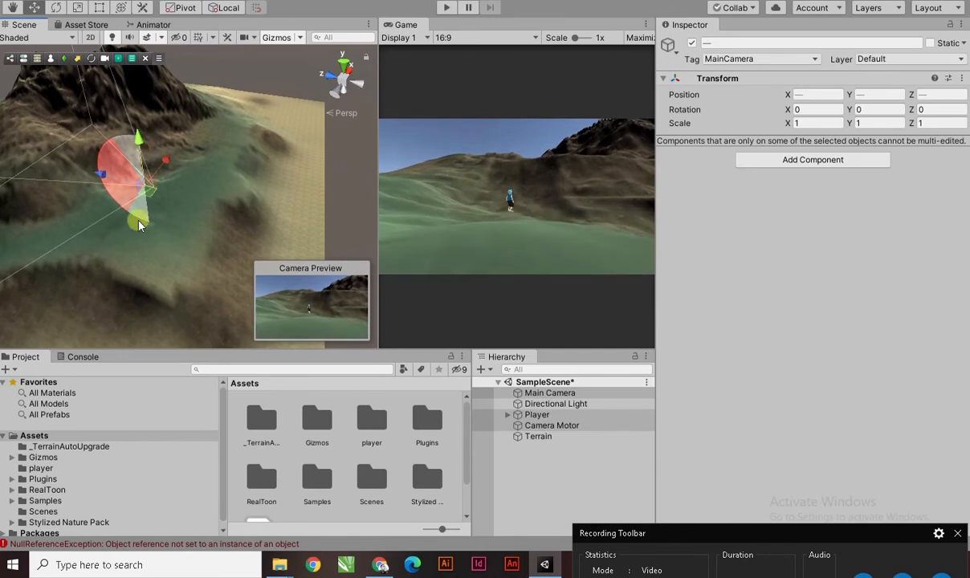
- Shift the player and camera objects across the green slope and fine-tune their height so the character stands on the ground
scroll(139, 226, up, 3)
drag(110, 190, 179, 196)
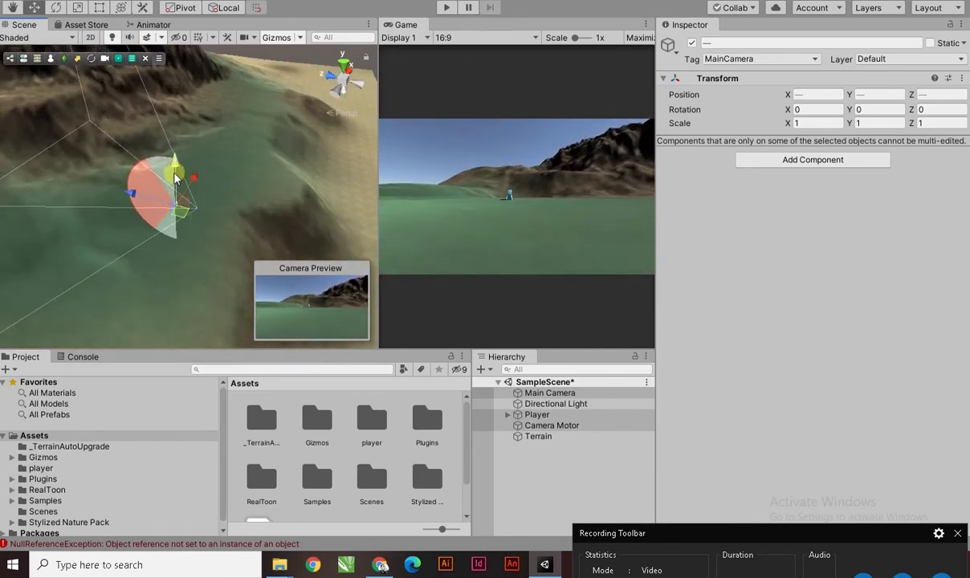
scroll(175, 179, up, 6)
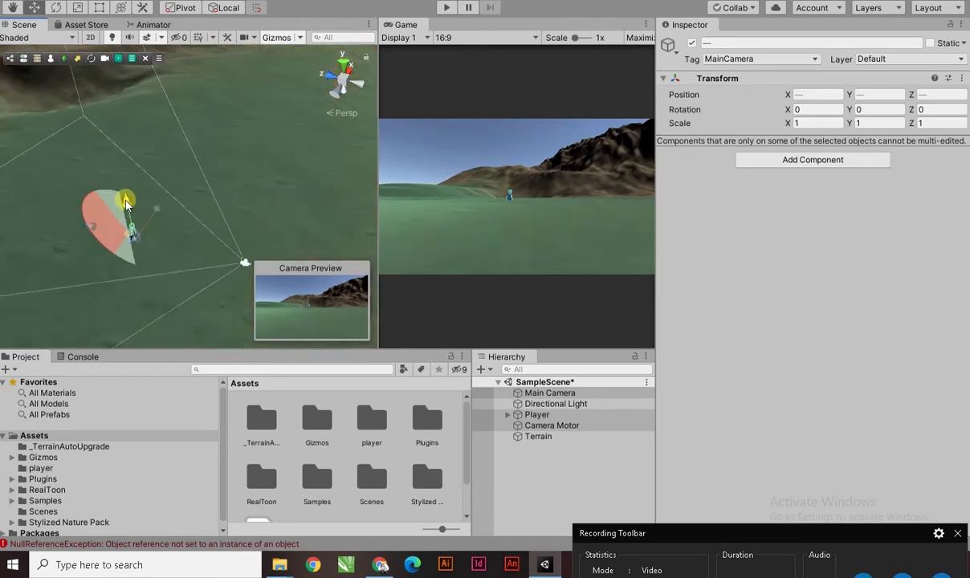
drag(123, 203, 122, 201)
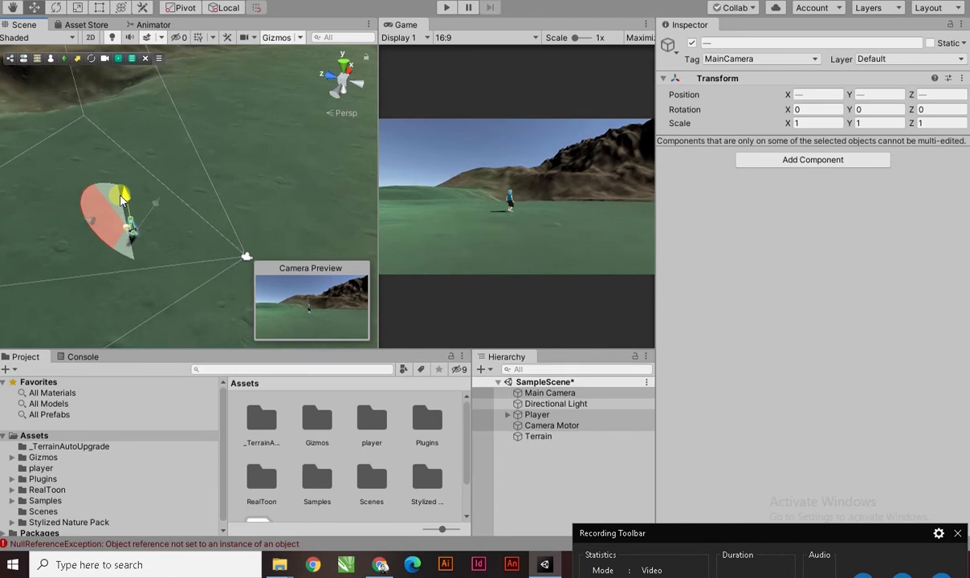
middle_drag(155, 216, 149, 188)
scroll(245, 205, down, 3)
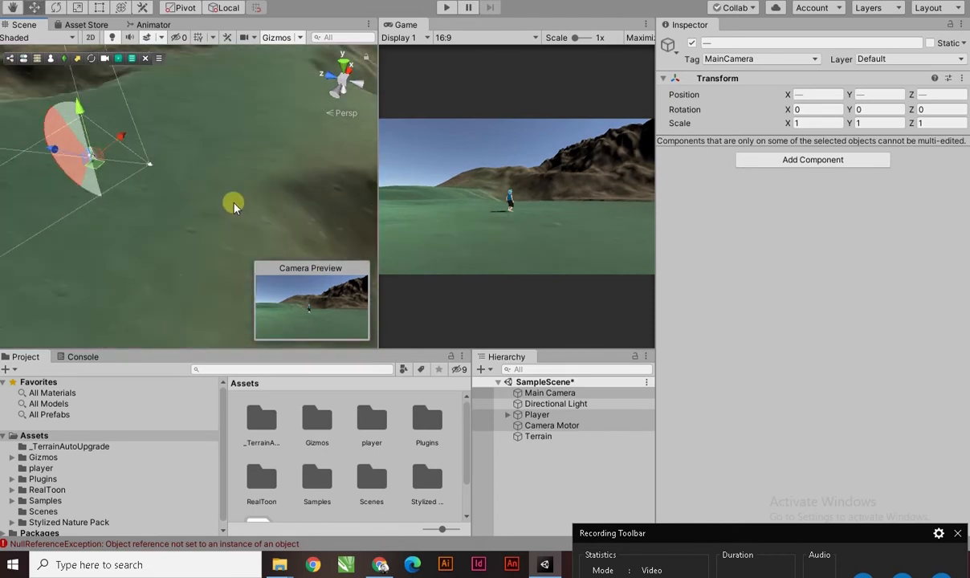
middle_drag(50, 191, 73, 200)
scroll(72, 201, up, 1)
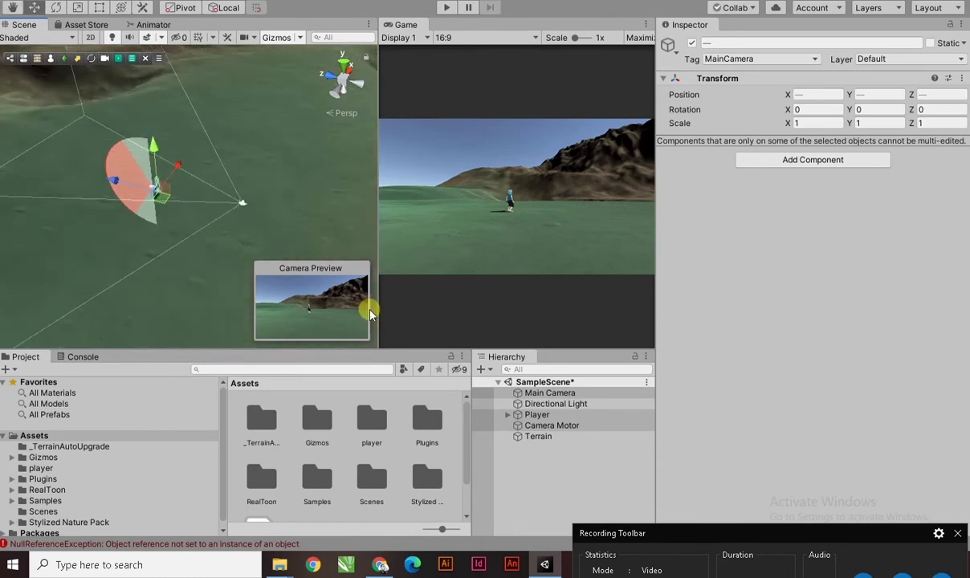
- Select the Terrain object and run the scene in Play mode to test the player on the terrain
click(535, 482)
click(538, 440)
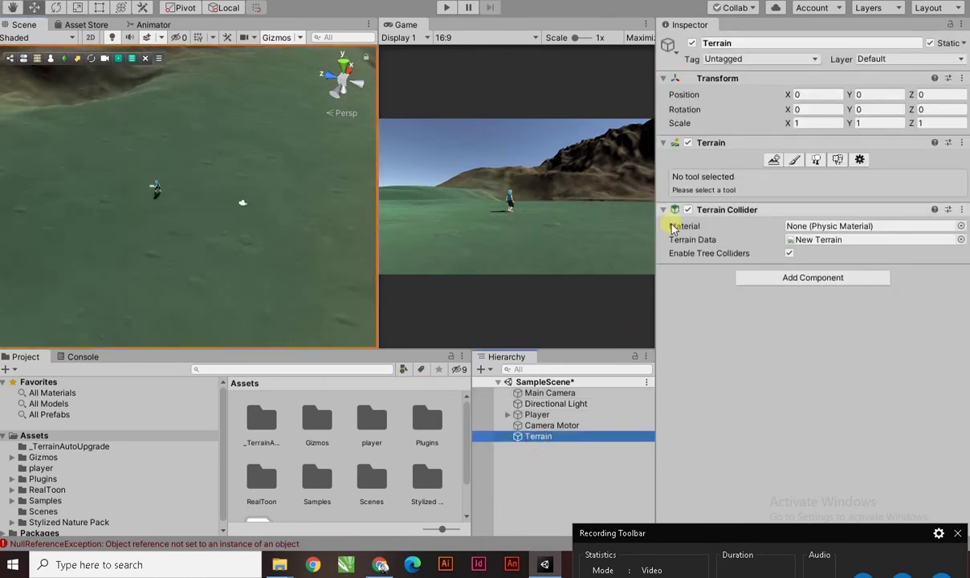
click(446, 8)
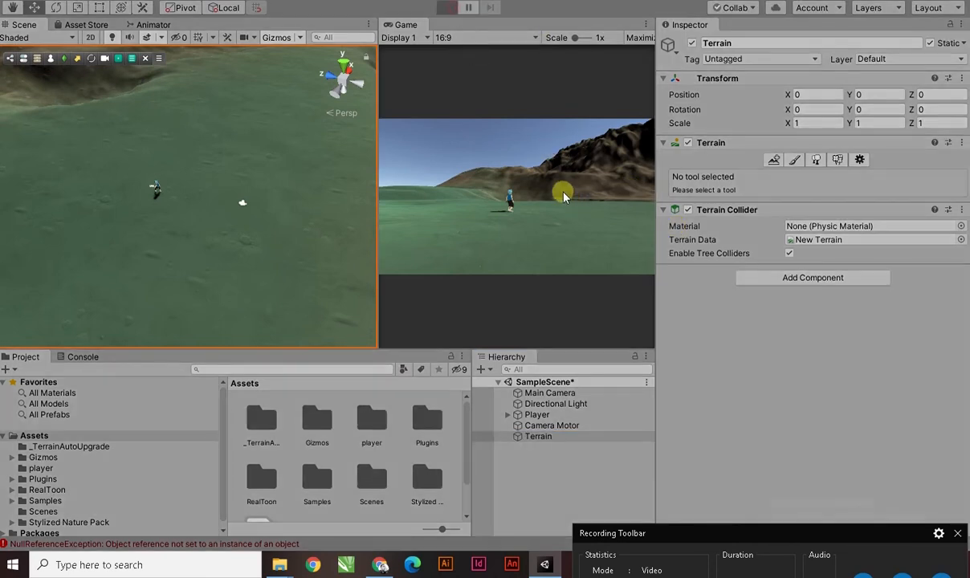
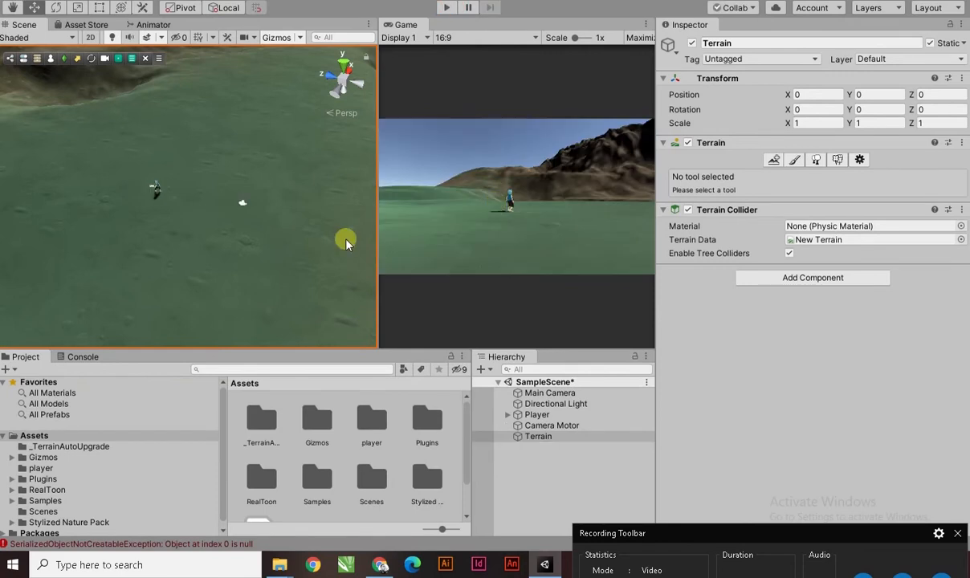
- Focus on the Player and examine how the character sits on the terrain surface
scroll(136, 252, down, 5)
scroll(143, 237, up, 5)
middle_drag(143, 237, 101, 228)
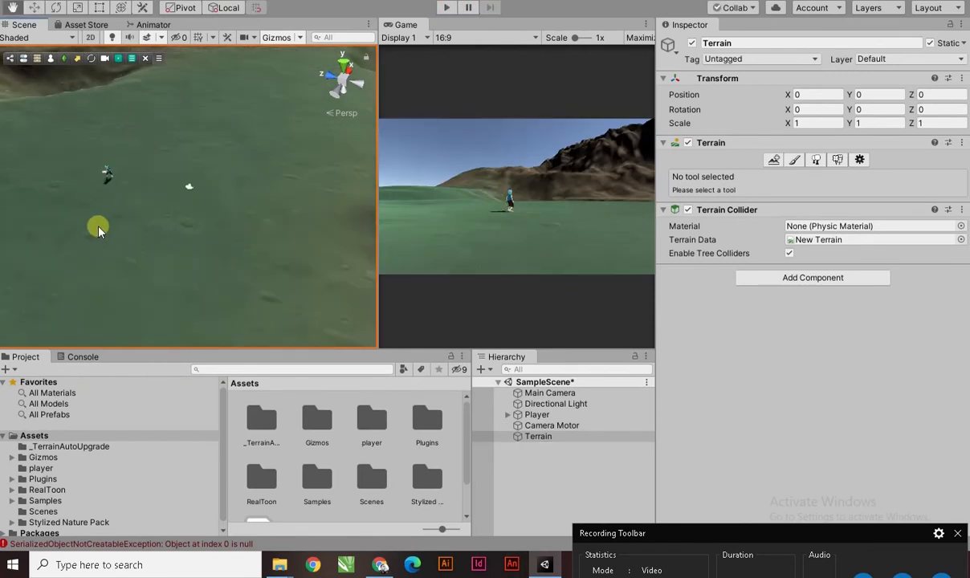
scroll(92, 182, up, 4)
mouse_move(98, 184)
middle_down()
mouse_move(138, 193)
mouse_move(109, 183)
middle_up()
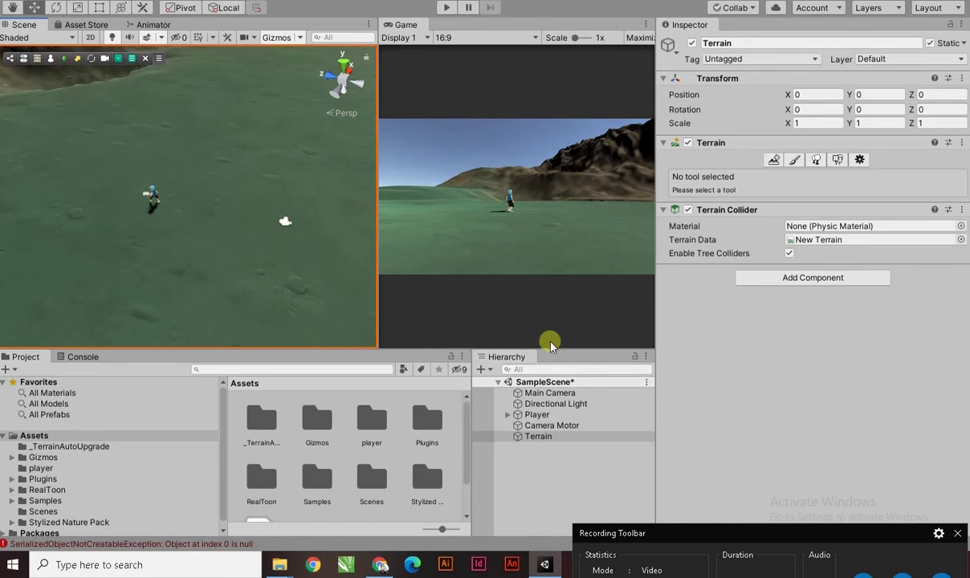
double_click(536, 415)
middle_drag(142, 212, 138, 212)
scroll(138, 212, up, 10)
scroll(139, 213, down, 7)
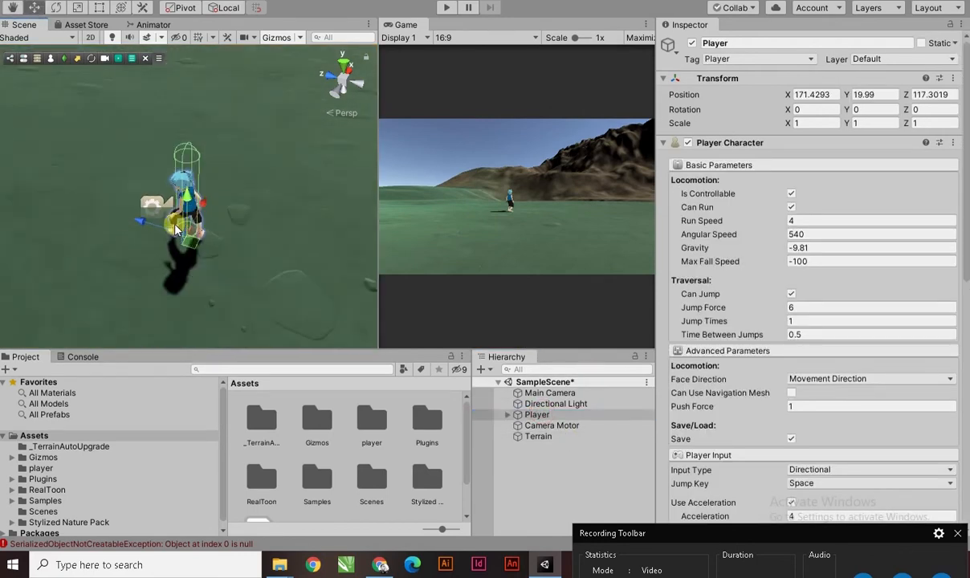
middle_drag(200, 229, 193, 209)
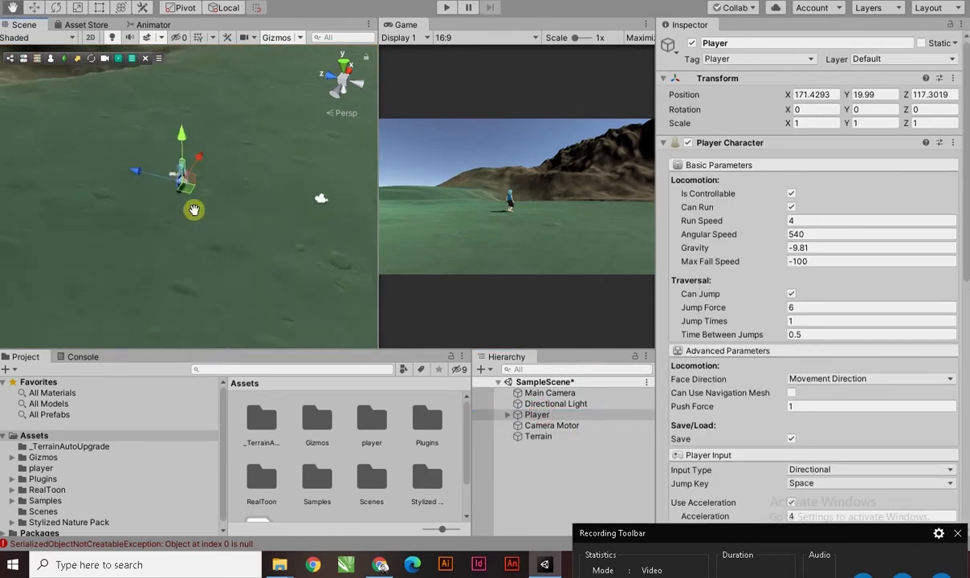
- Select the Terrain object and switch it to the Paint Details tool
click(557, 474)
click(548, 438)
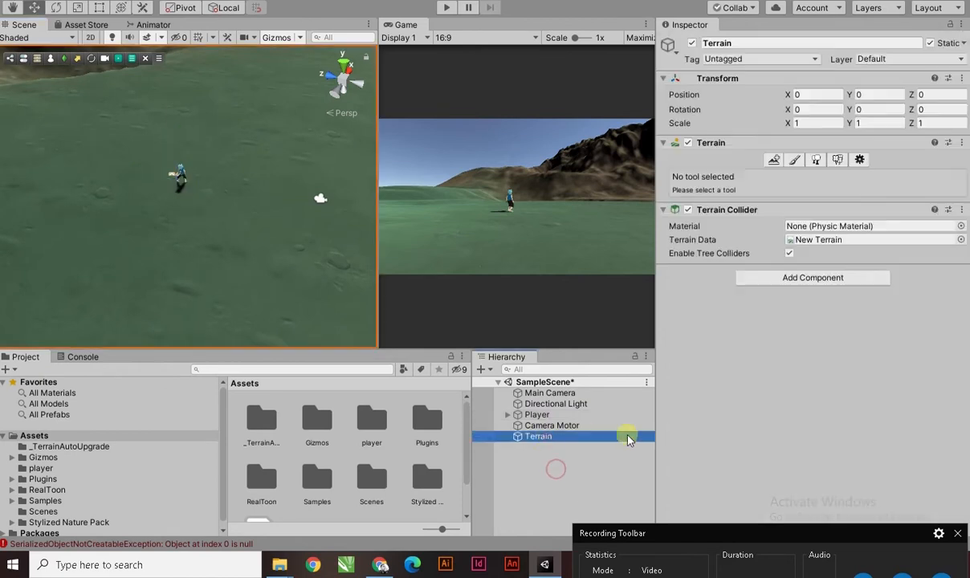
click(834, 159)
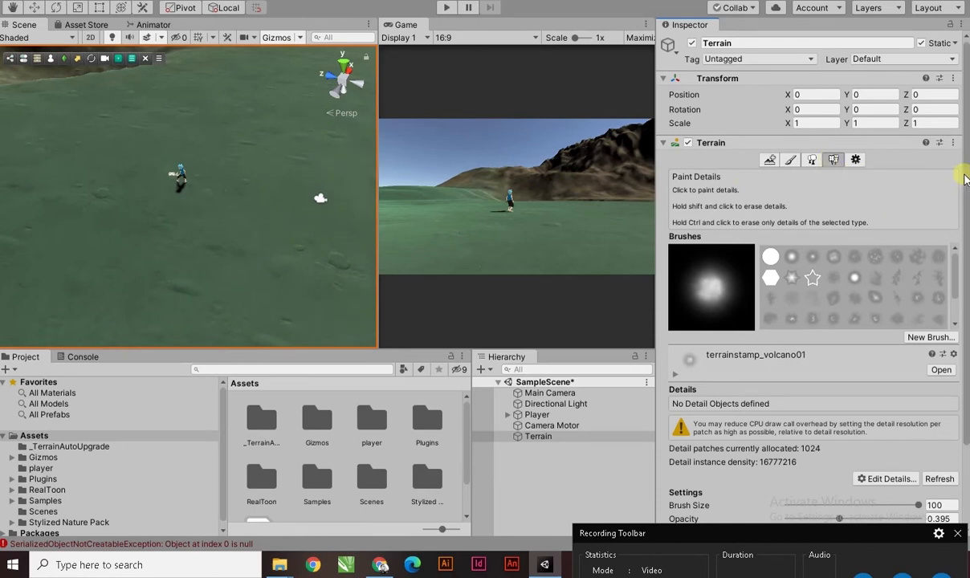
- Start adding a new grass texture to the terrain's details
drag(963, 174, 966, 285)
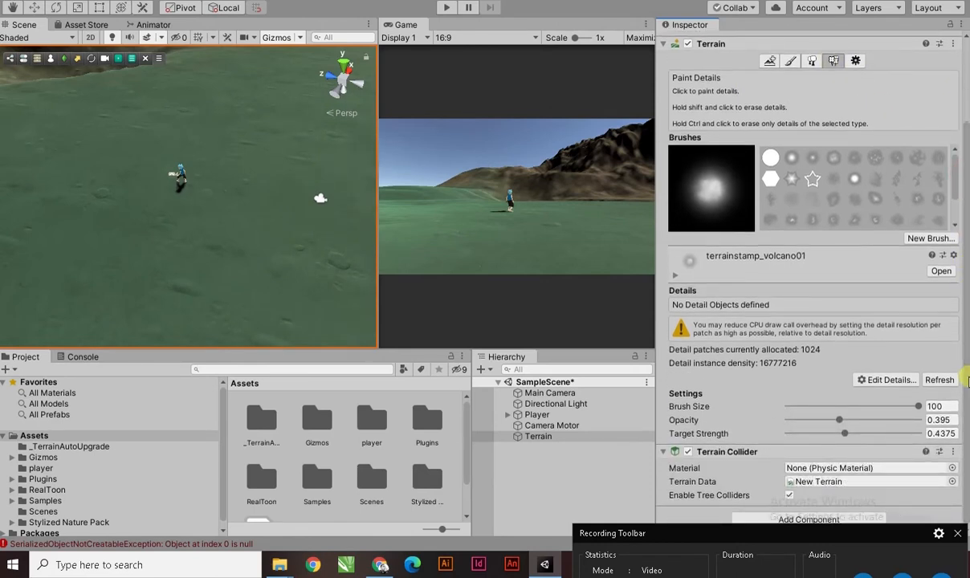
click(883, 383)
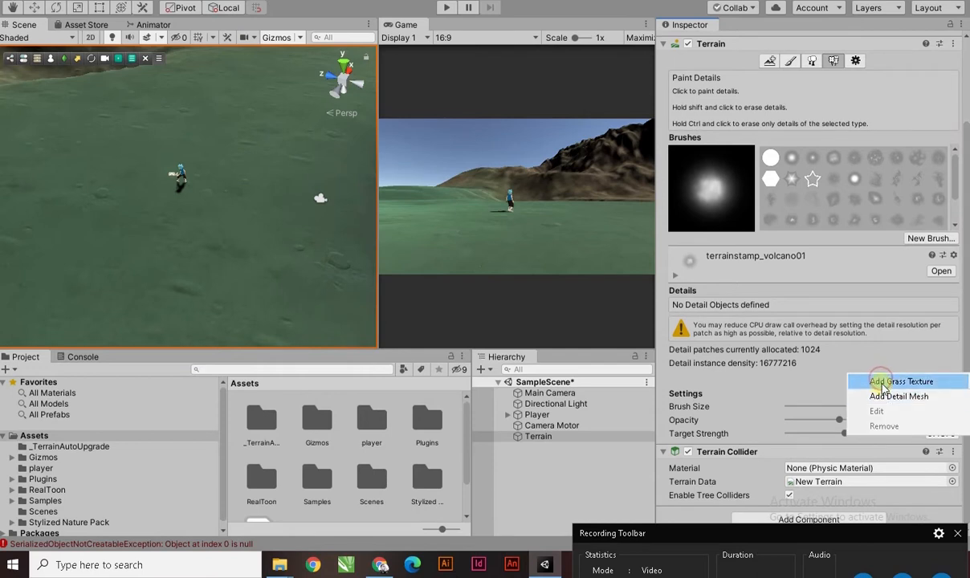
click(903, 383)
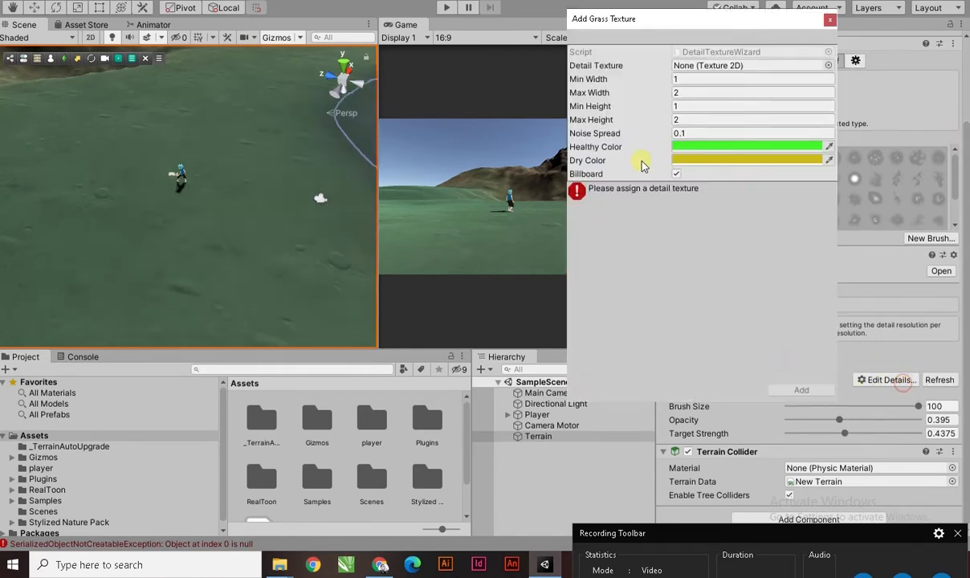
click(830, 66)
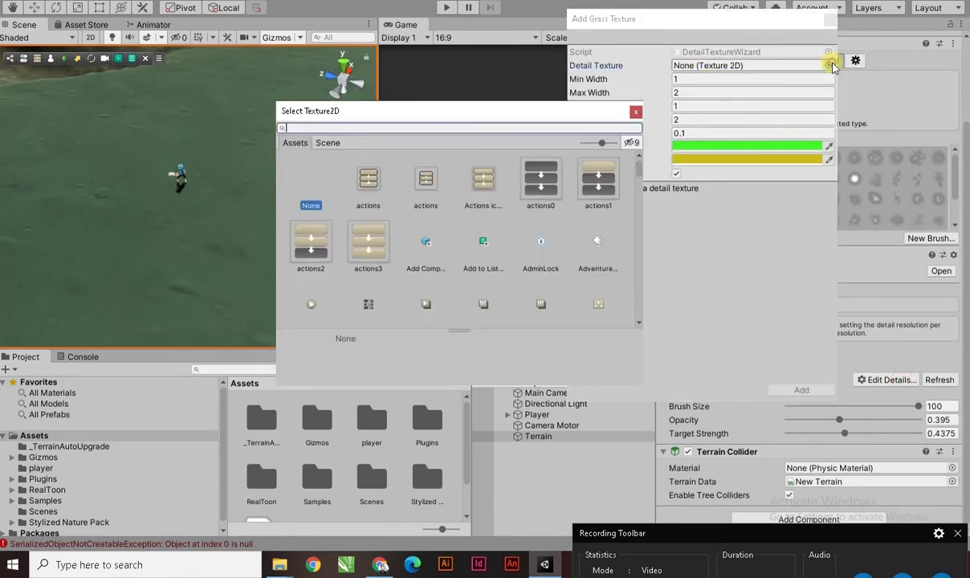
click(635, 114)
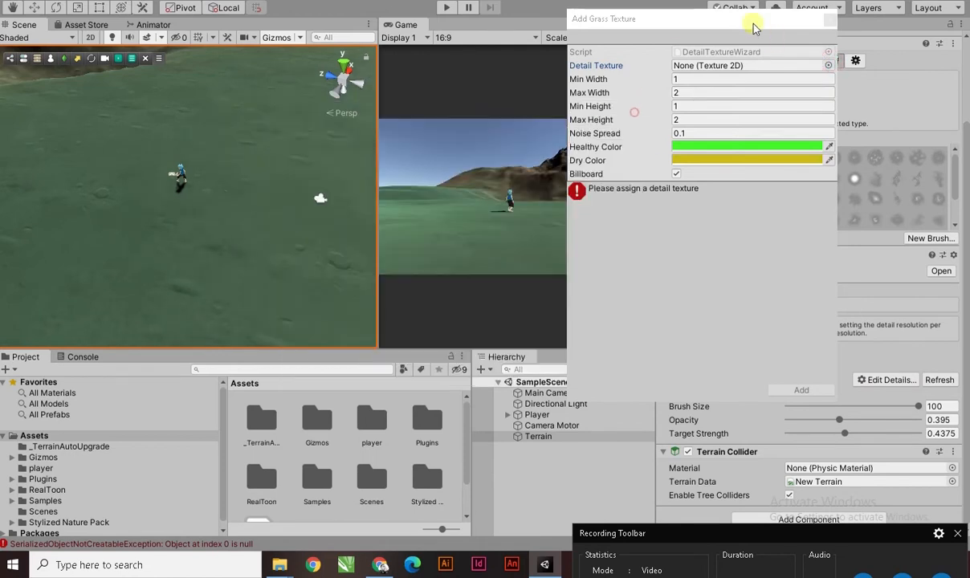
- Find the Grass folder under Nature in the Stylized Nature Pack and assign grass_4 as the detail texture
click(74, 522)
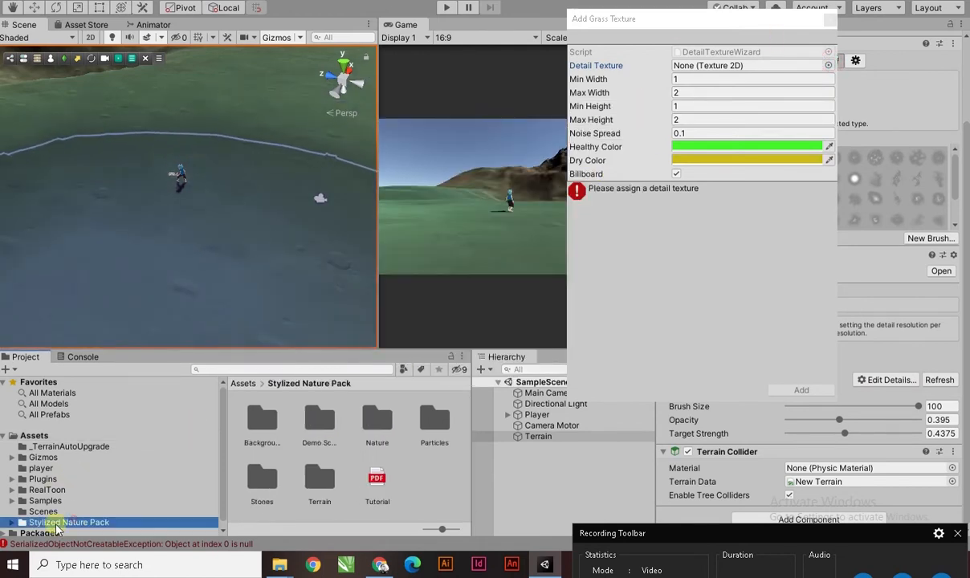
scroll(126, 478, down, 3)
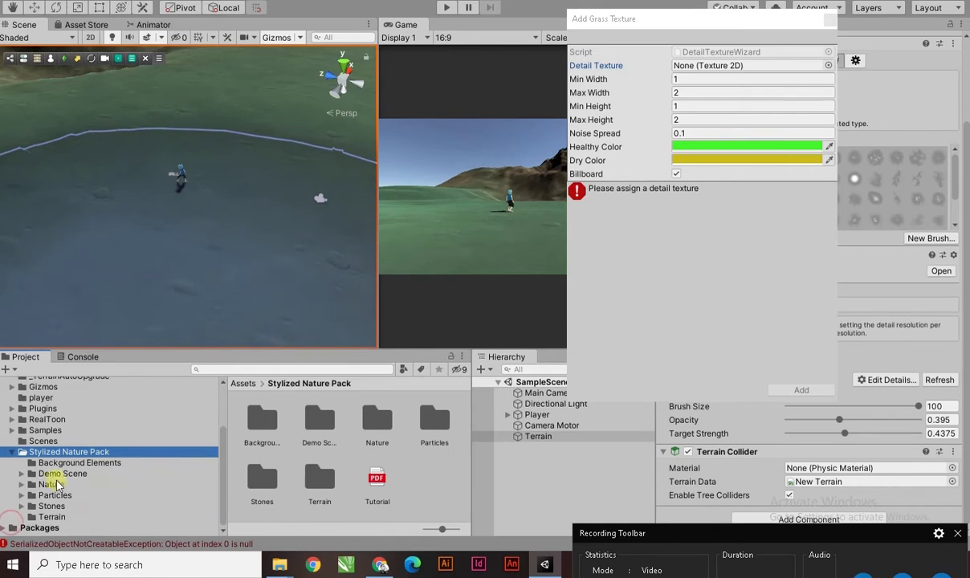
click(57, 507)
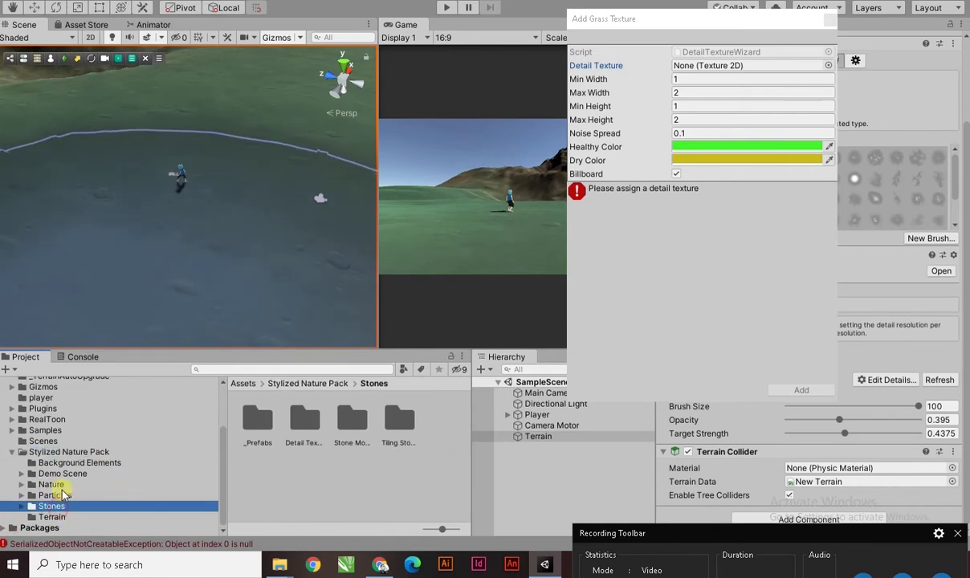
click(59, 496)
click(50, 485)
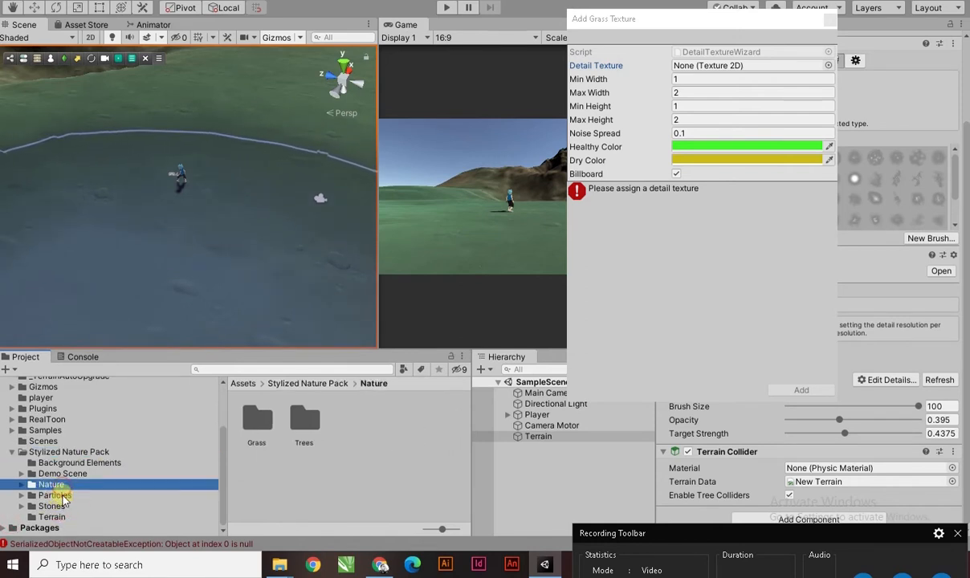
click(22, 485)
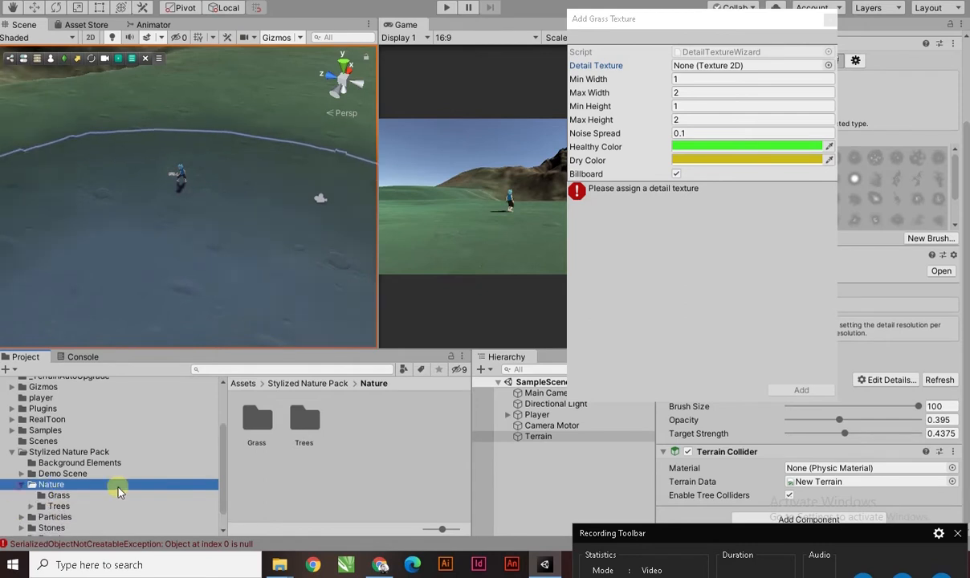
scroll(94, 482, down, 1)
click(71, 474)
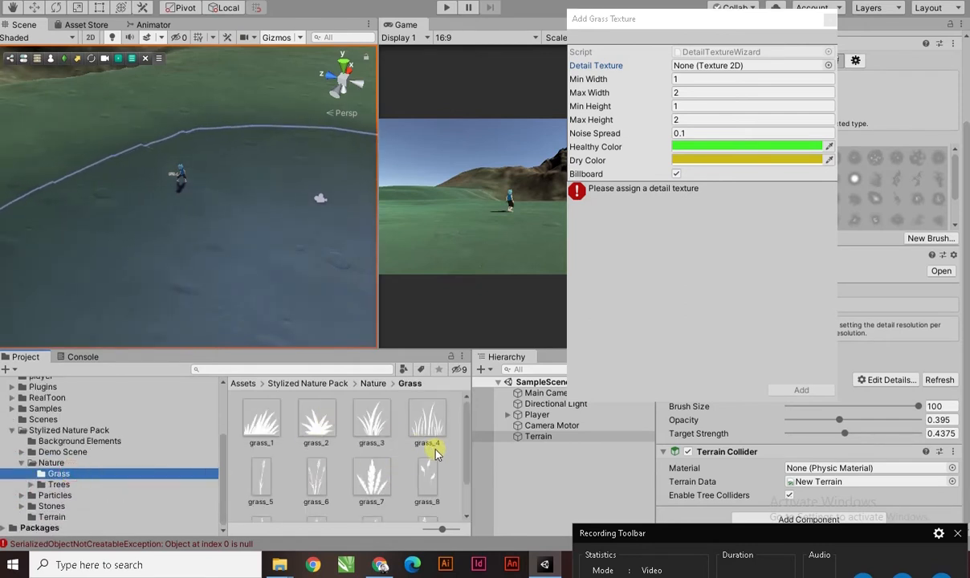
drag(430, 429, 686, 65)
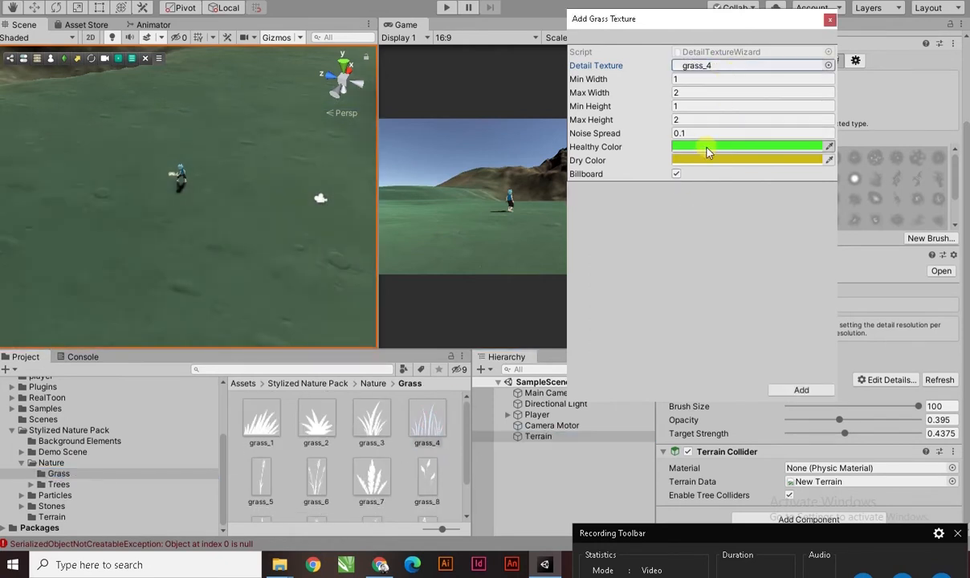
- Set the grass's healthy color to green 36B525 and its dry color to dark green 408215
click(707, 148)
click(100, 72)
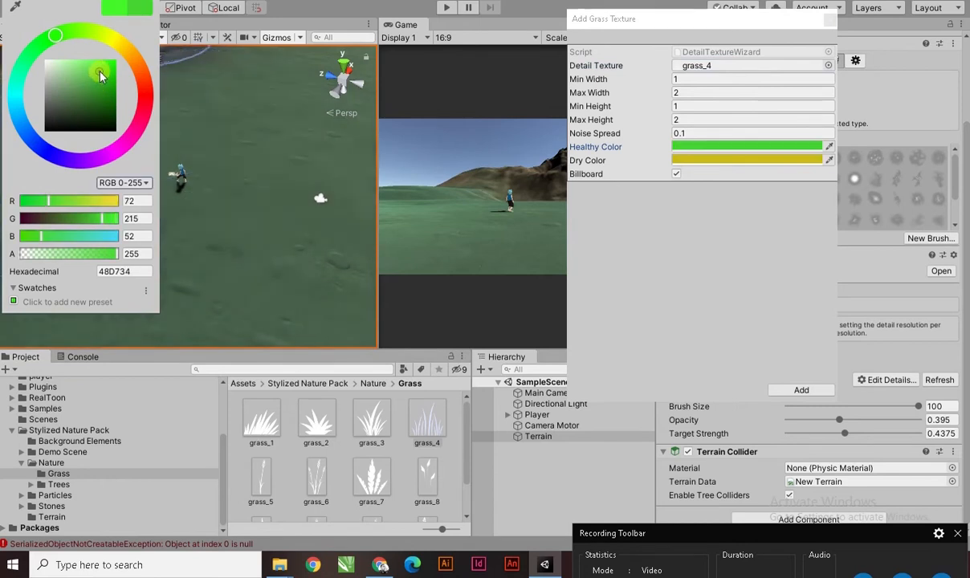
drag(103, 76, 103, 81)
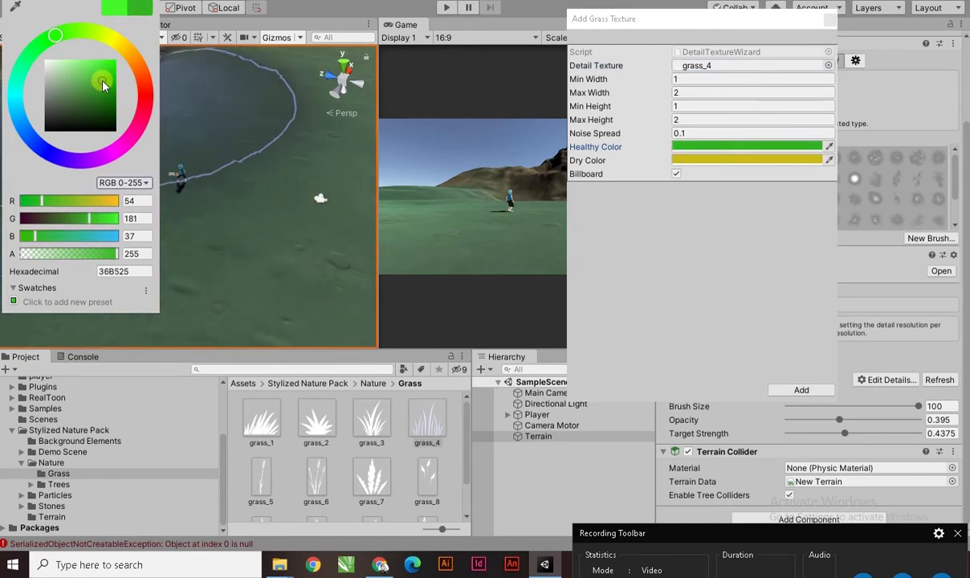
click(704, 158)
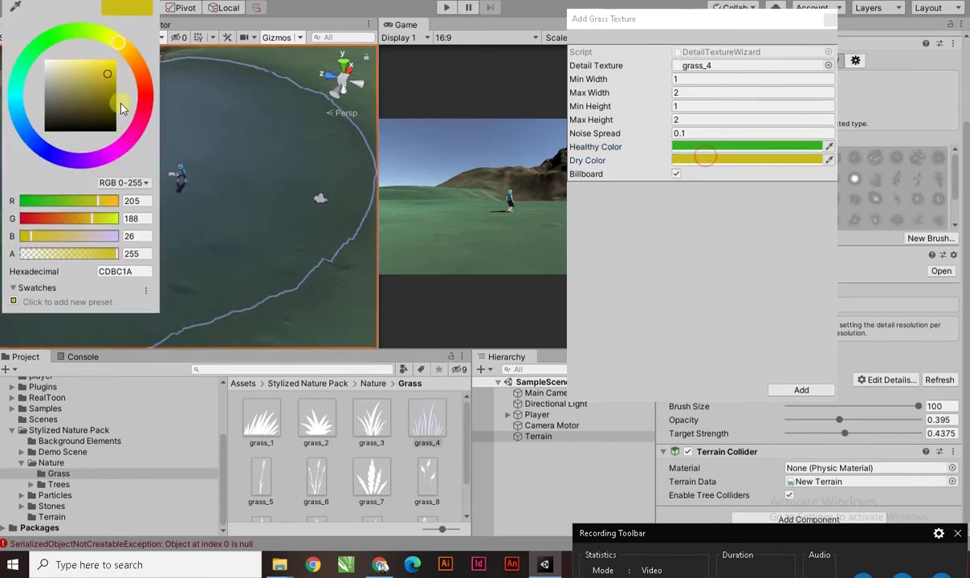
click(72, 32)
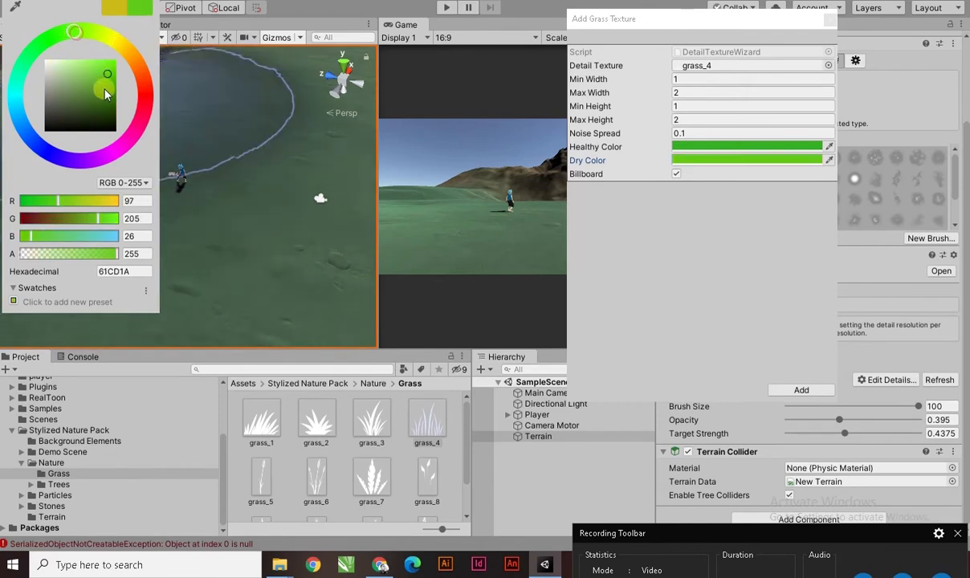
drag(104, 90, 105, 94)
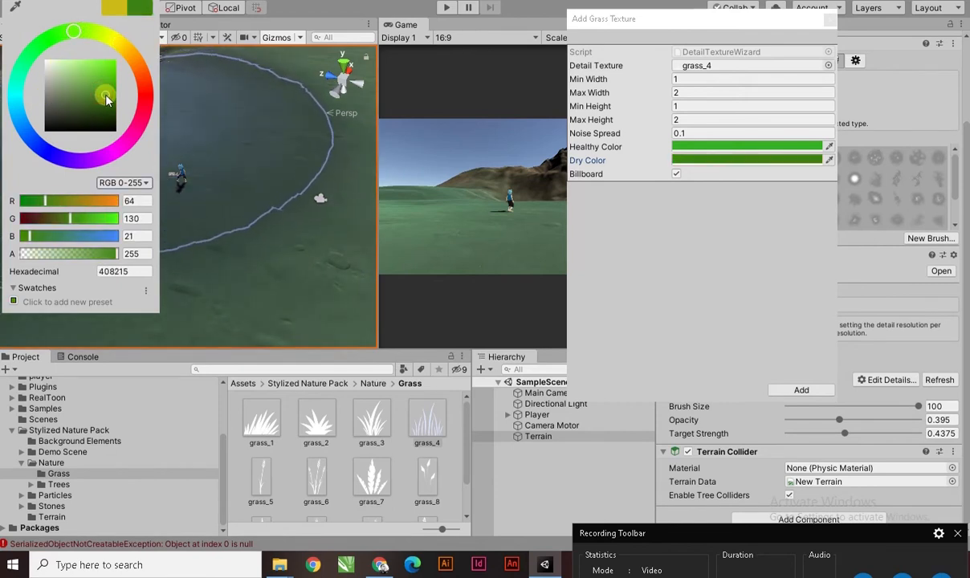
- Set the grass's minimum height to 0.5 and maximum height to 1, and add it to the terrain details
click(666, 247)
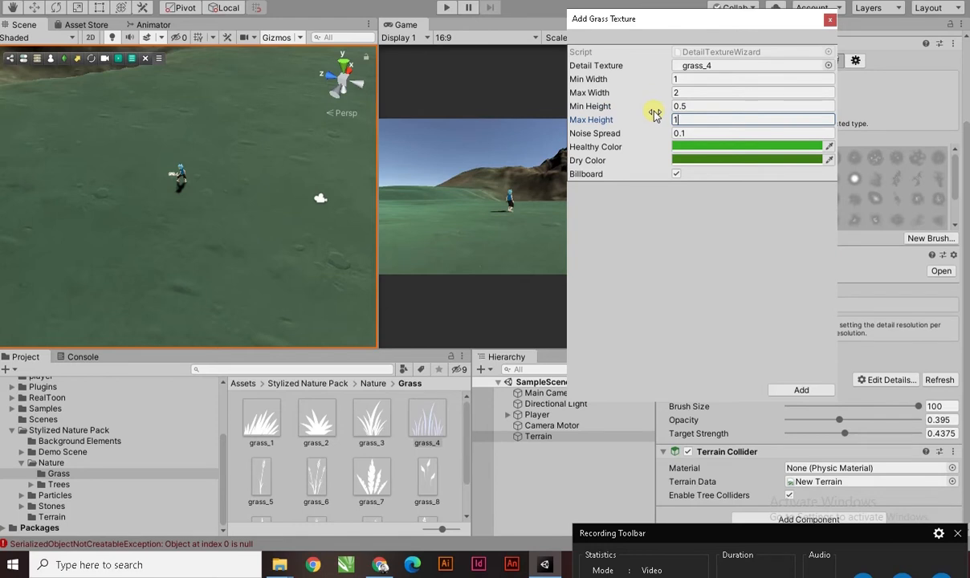
click(803, 388)
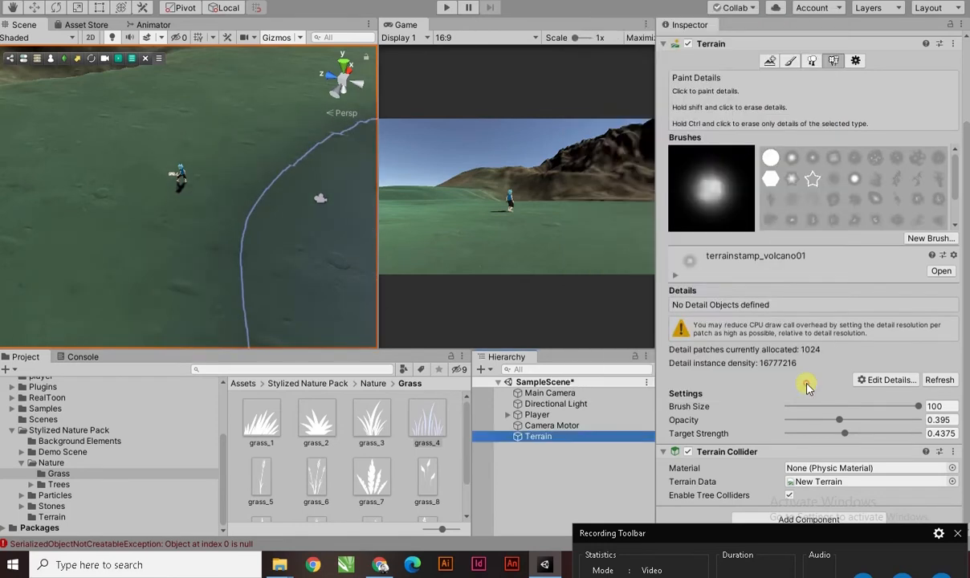
- Reduce the detail brush size to 31.4
drag(271, 211, 210, 183)
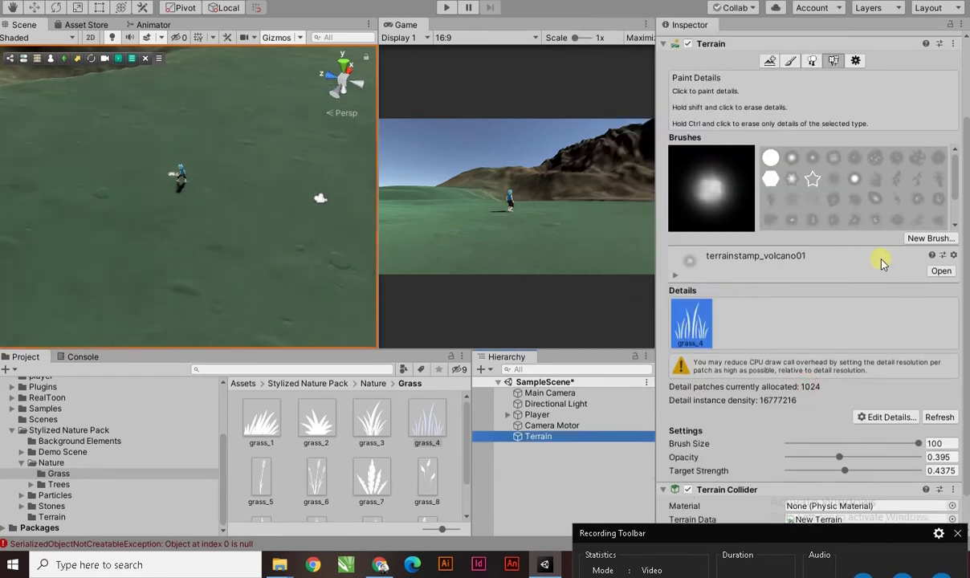
scroll(939, 239, down, 2)
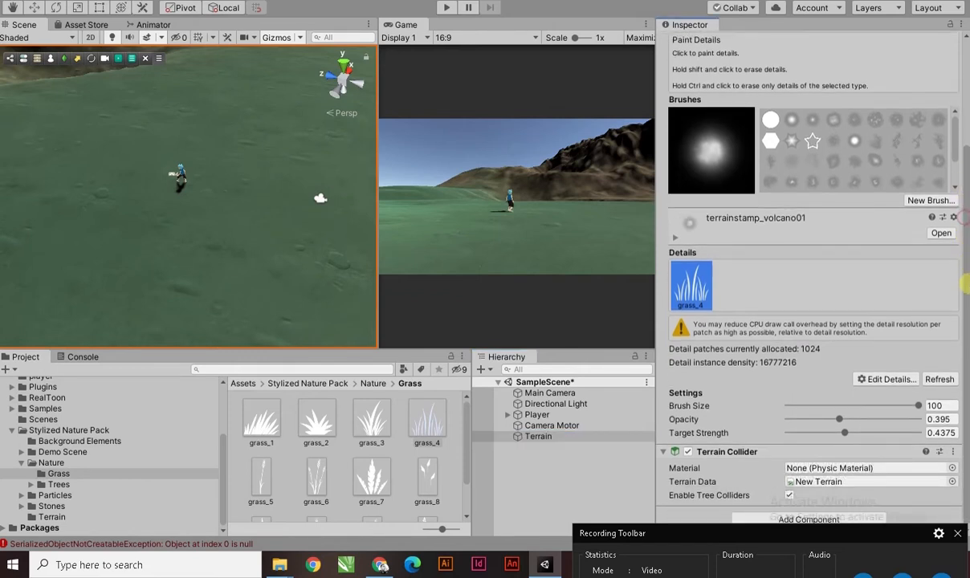
drag(877, 407, 871, 403)
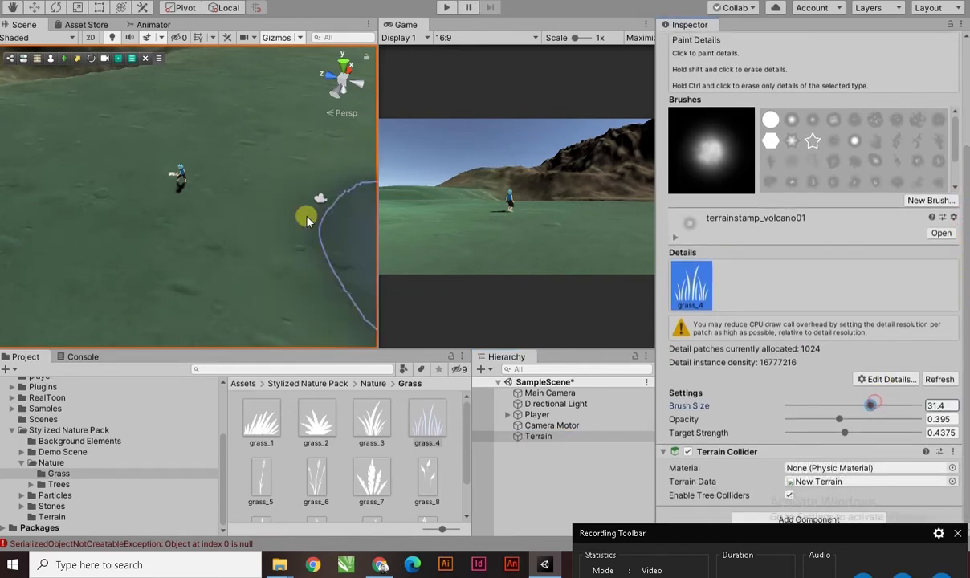
- Try painting grass_4 on the ground around the player, and undo the painted grass
mouse_move(305, 187)
mouse_down()
mouse_move(264, 238)
mouse_move(232, 217)
mouse_move(238, 188)
mouse_up()
scroll(249, 173, up, 8)
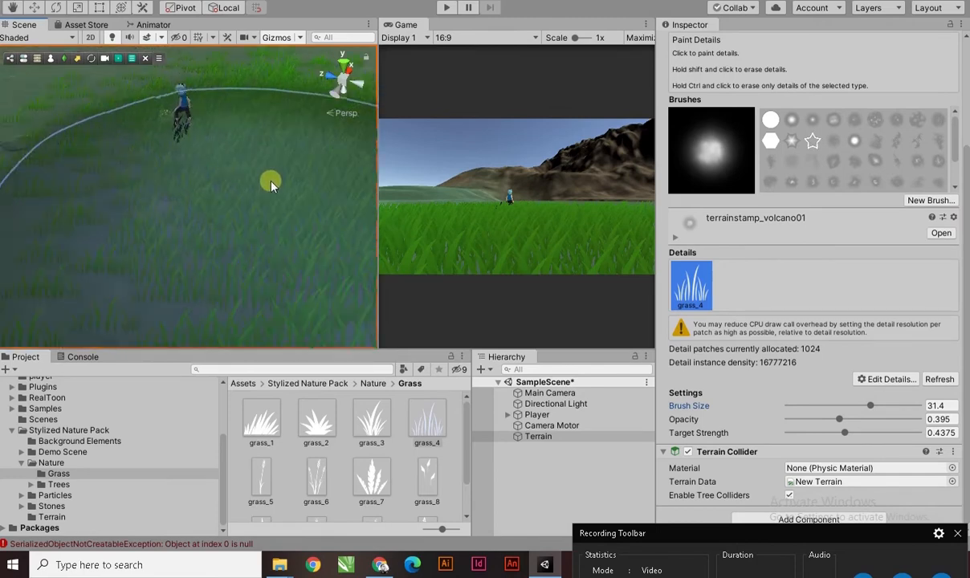
scroll(250, 124, down, 8)
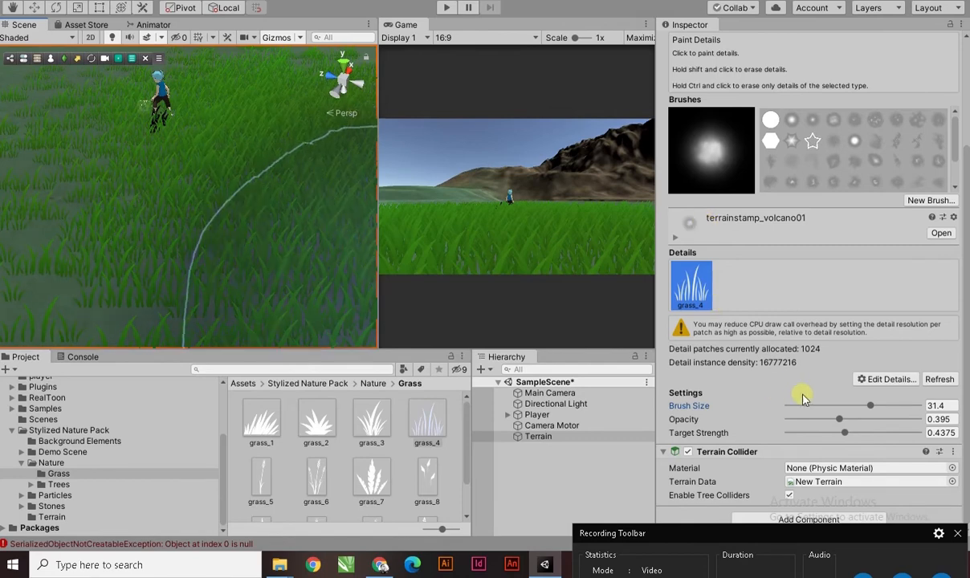
key(ctrl+z)
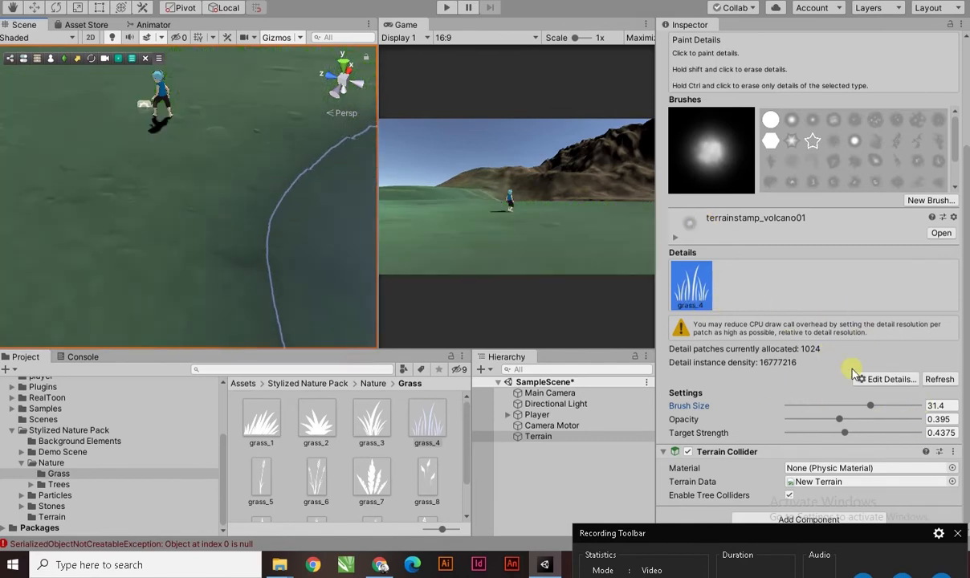
- Lower the detail brush opacity to 0.208 and paint grass_4 on the ground around the player
click(820, 420)
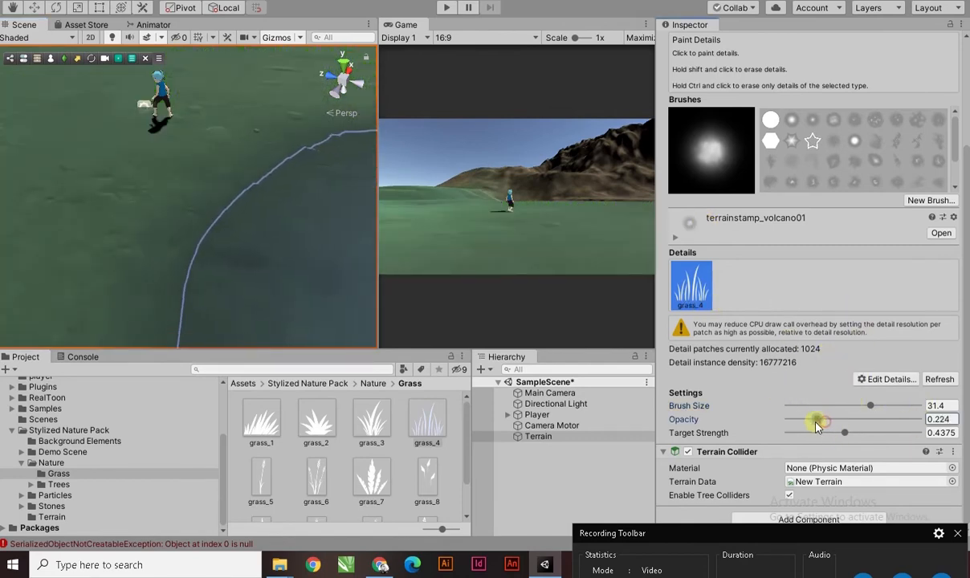
drag(816, 421, 814, 420)
click(205, 175)
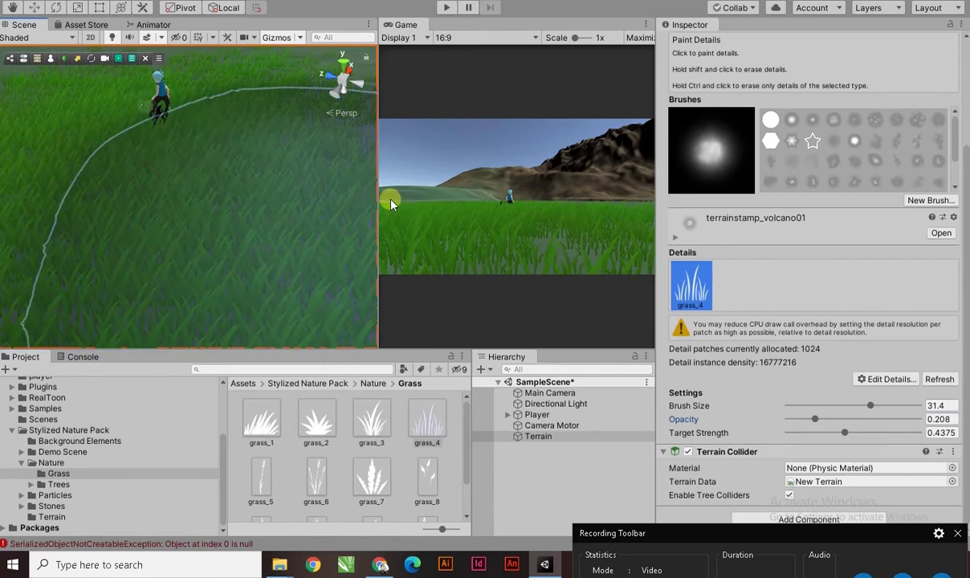
scroll(345, 168, down, 3)
scroll(233, 157, down, 4)
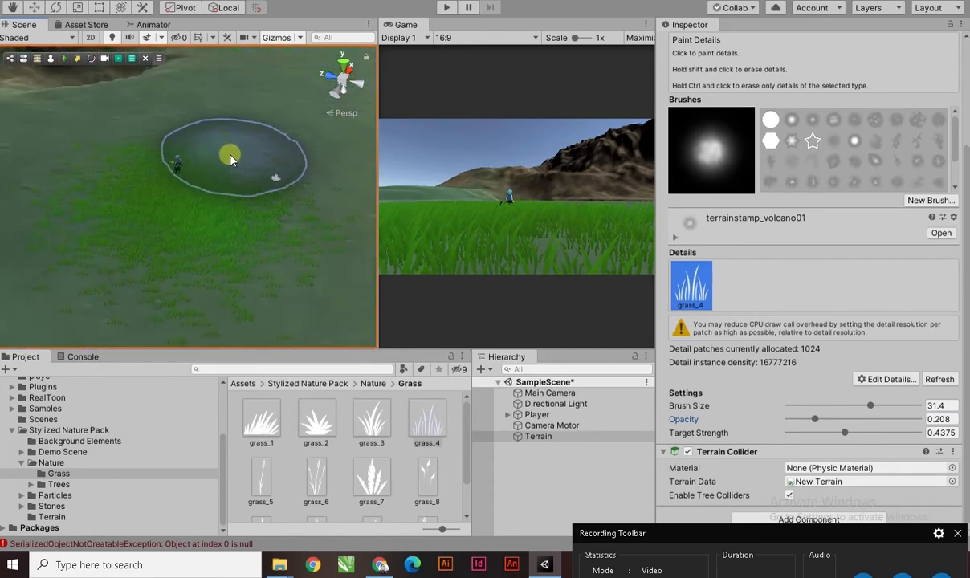
- Extend the grass_4 coverage outward from the player across the surrounding green slope toward the hills
middle_drag(208, 175, 262, 190)
click(181, 130)
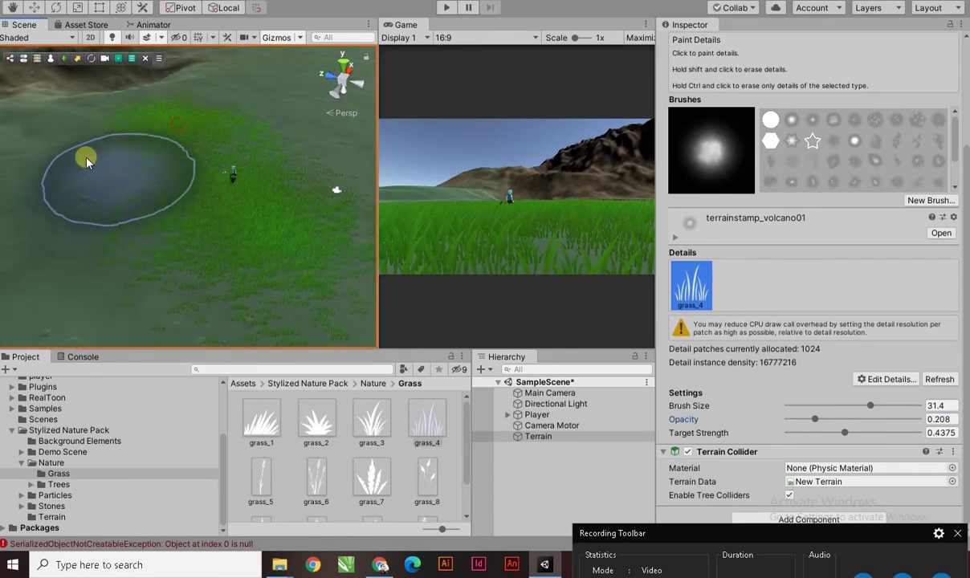
click(55, 132)
middle_drag(219, 205, 186, 180)
scroll(201, 181, down, 6)
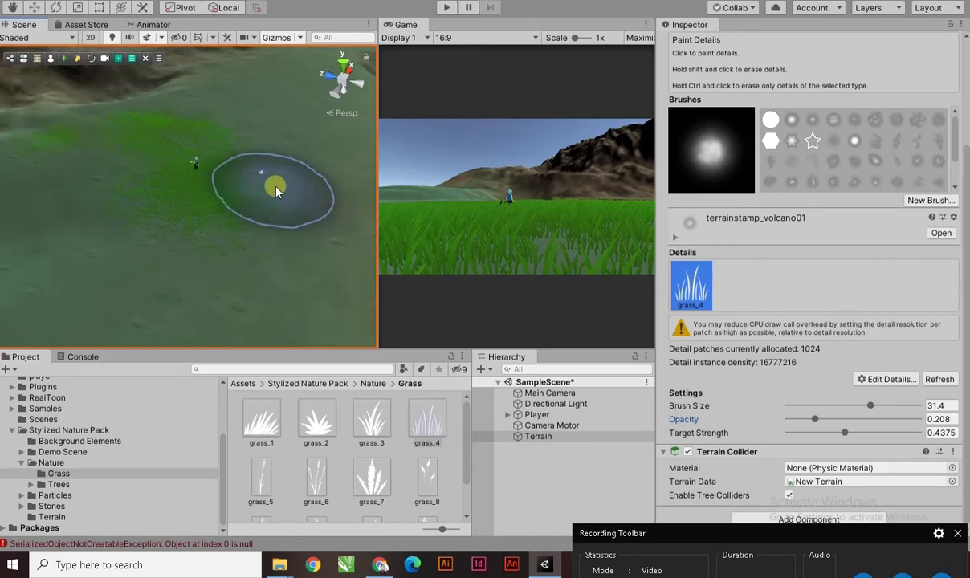
middle_drag(287, 219, 213, 184)
click(154, 196)
mouse_move(122, 229)
mouse_down()
mouse_move(47, 145)
mouse_move(97, 113)
mouse_move(255, 114)
mouse_move(222, 143)
mouse_up()
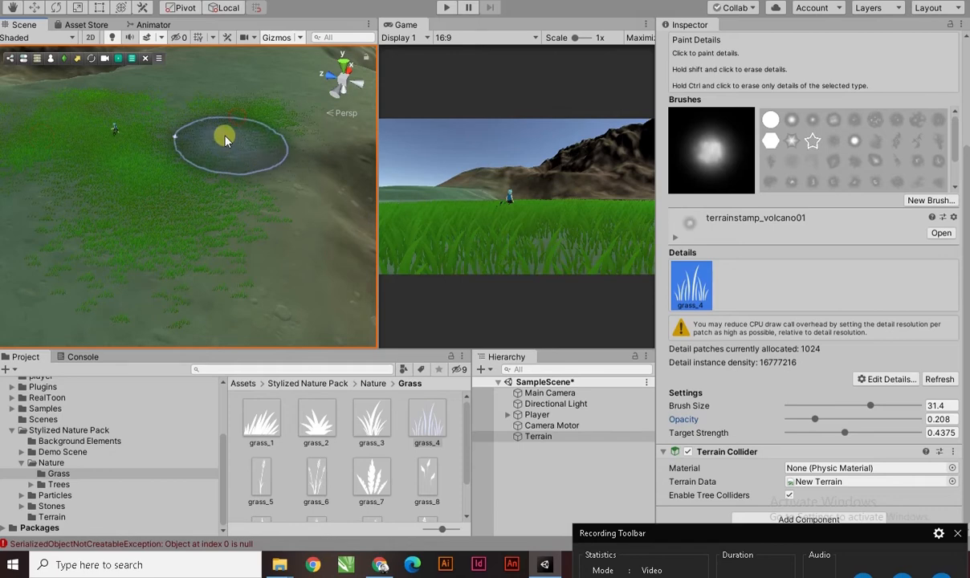
middle_drag(227, 139, 234, 179)
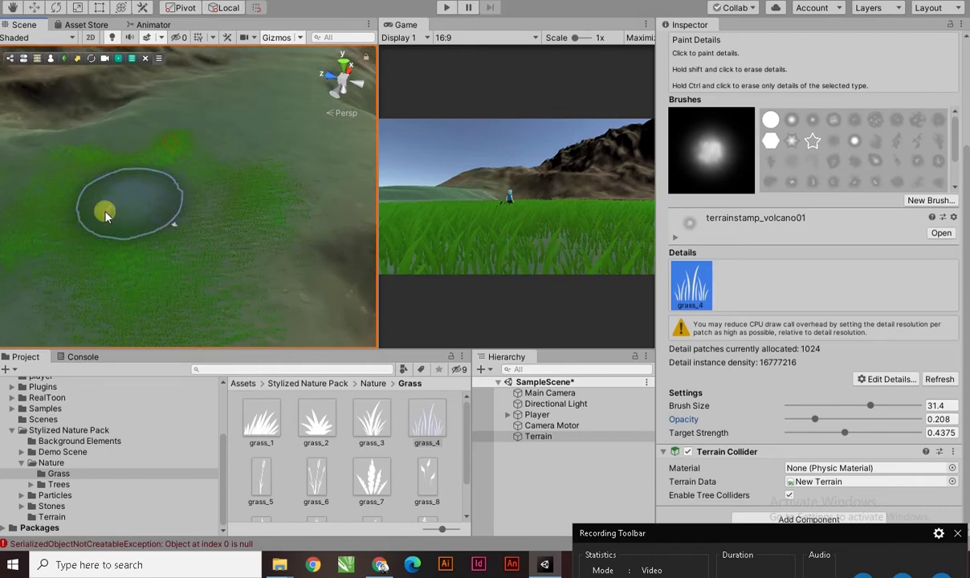
scroll(102, 215, up, 5)
middle_drag(75, 226, 213, 189)
scroll(173, 188, up, 3)
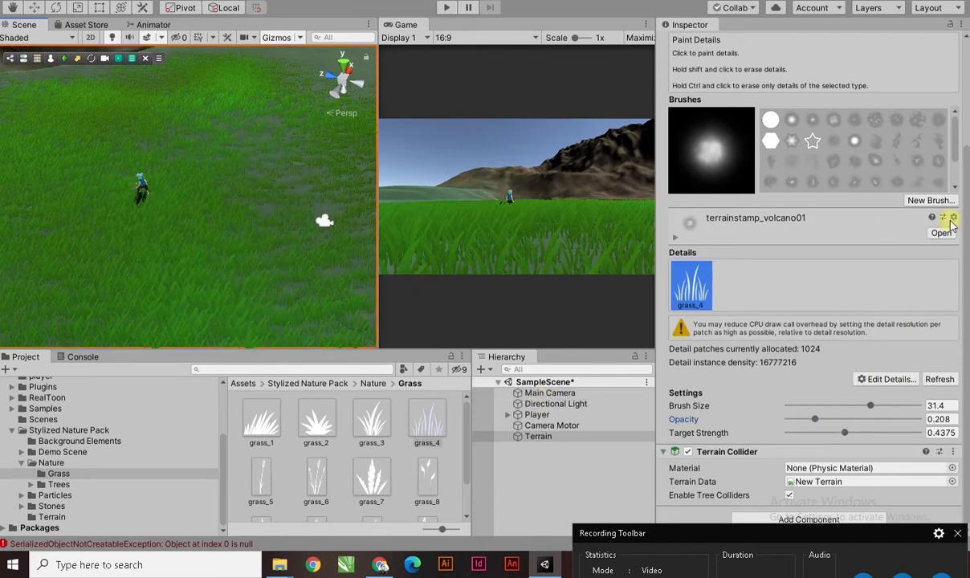
- Start a new grass texture detail using grass_6 and set its healthy color to yellow-green (D0EC3B)
click(893, 381)
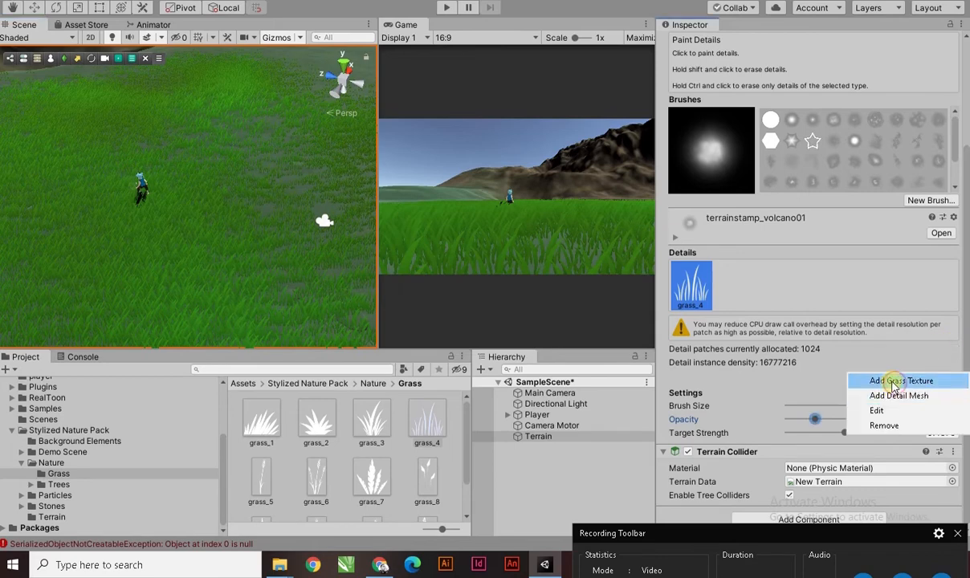
click(893, 383)
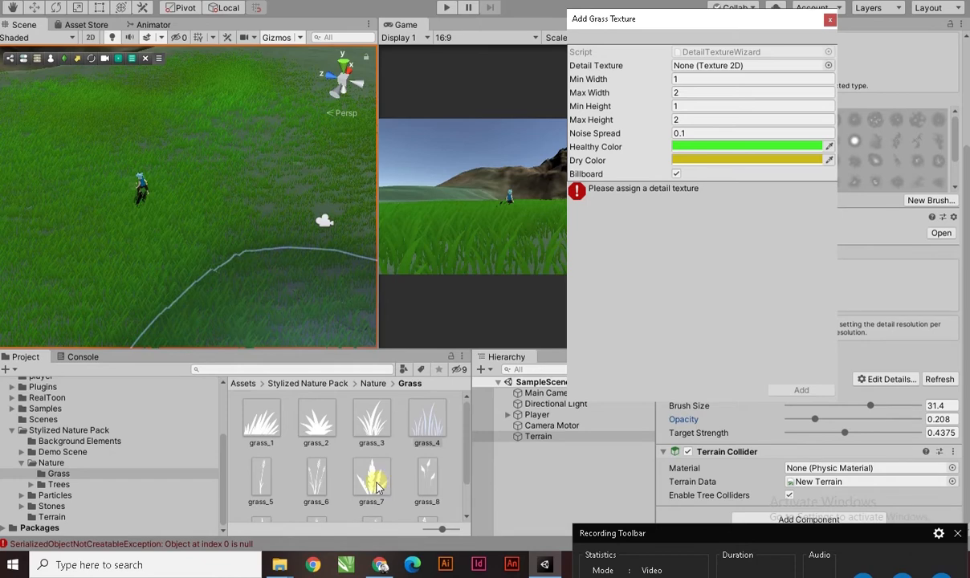
mouse_move(319, 472)
mouse_down()
mouse_move(768, 85)
mouse_move(753, 67)
mouse_up()
click(720, 148)
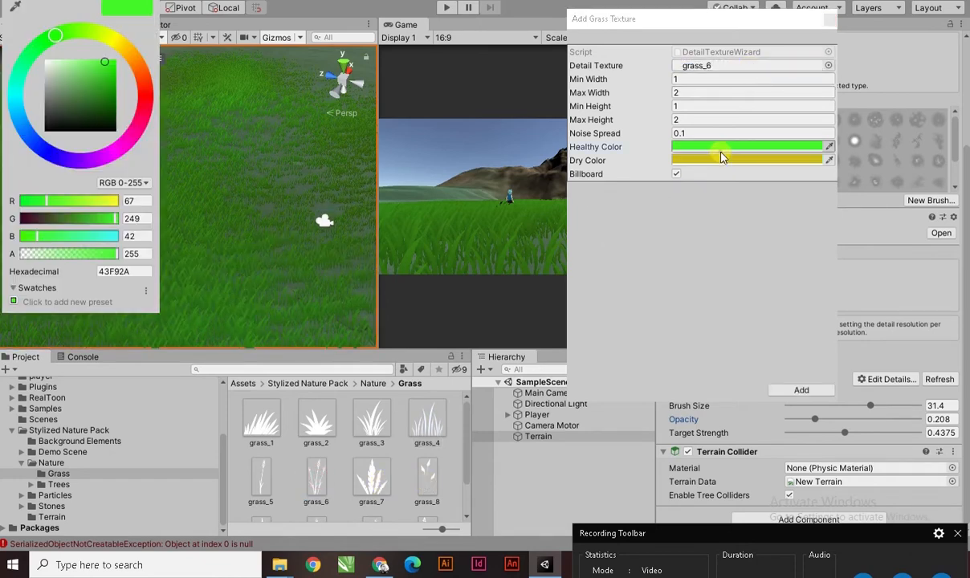
click(104, 40)
drag(102, 67, 97, 65)
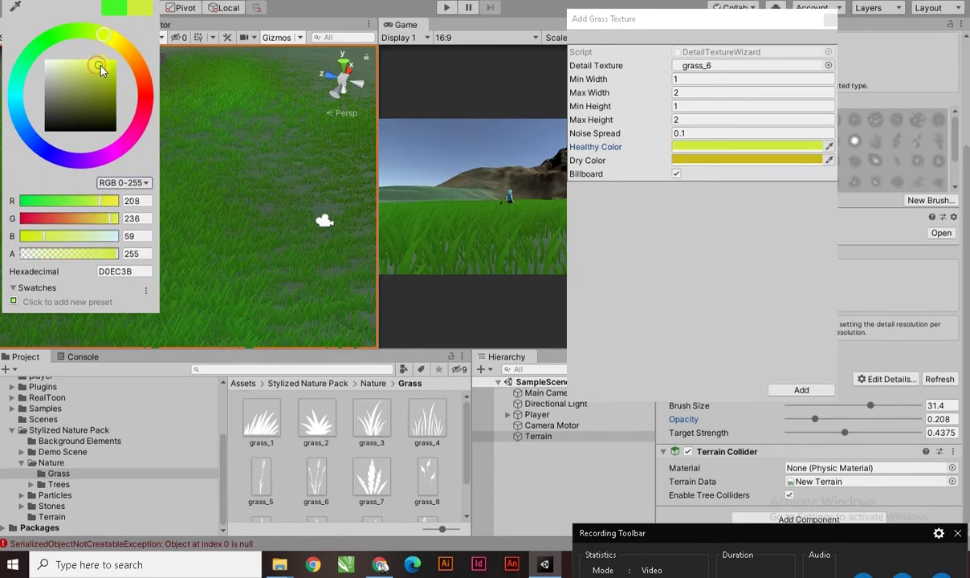
- Set the grass_6 dry color to olive green (92B733) and add the texture to the terrain details
click(717, 161)
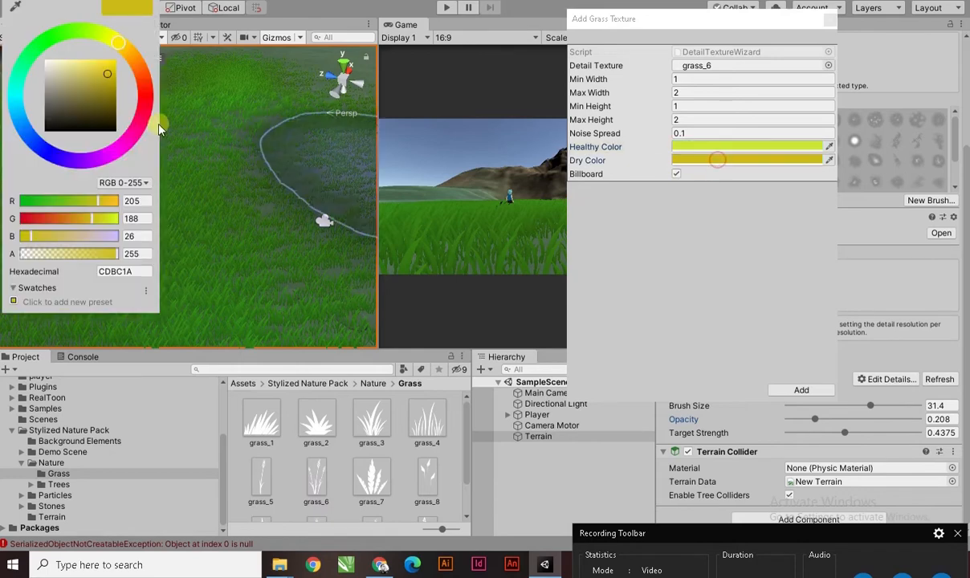
click(90, 45)
click(98, 87)
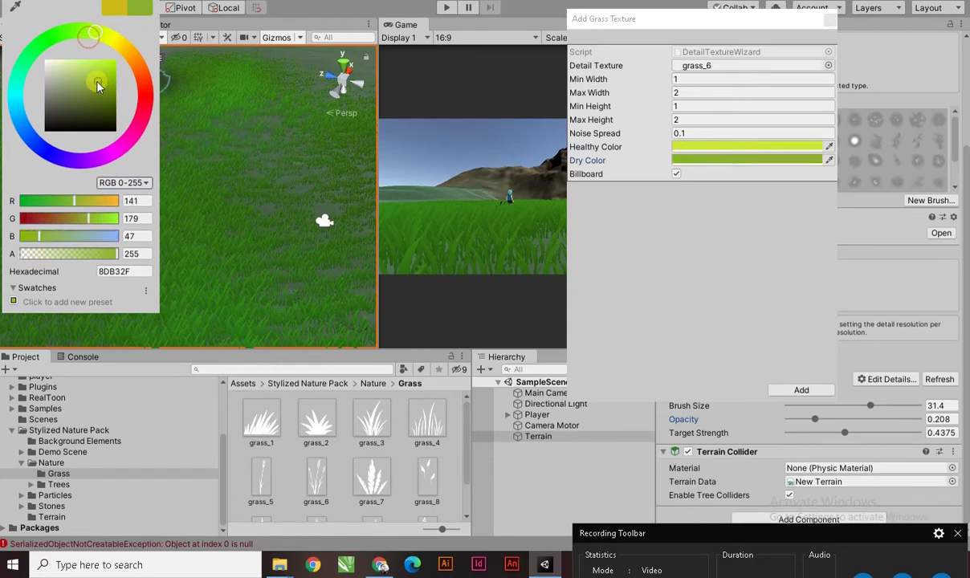
drag(97, 87, 97, 80)
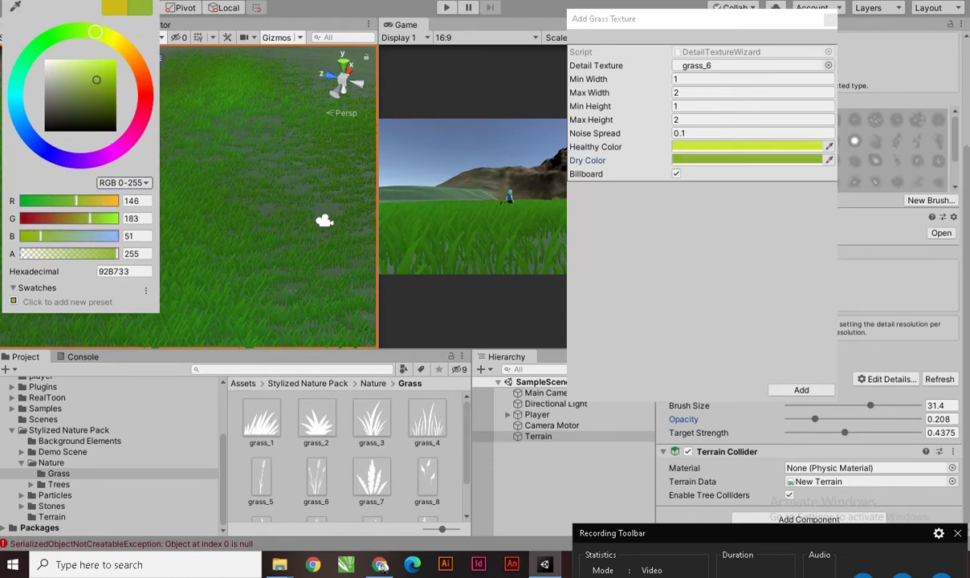
key(Return)
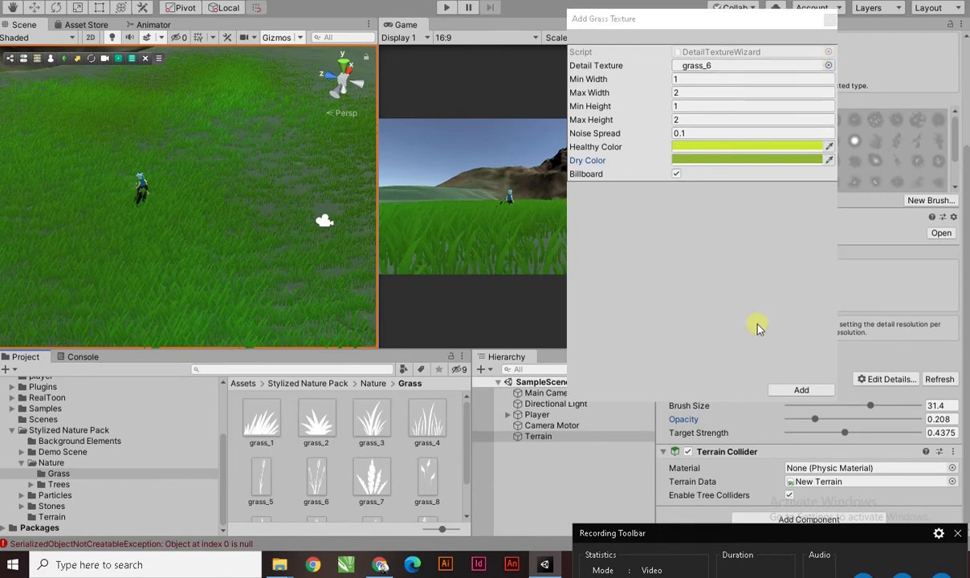
click(798, 391)
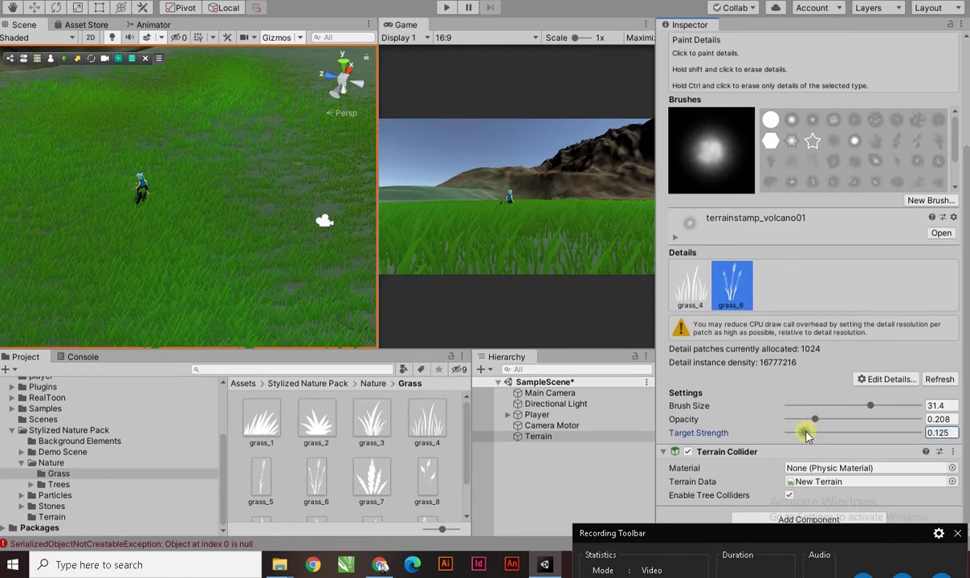
- Try painting grass_6 around the player at 0.125 target strength, and undo the painted grass
mouse_move(156, 144)
mouse_down()
mouse_move(147, 174)
mouse_move(438, 296)
mouse_move(317, 223)
mouse_up()
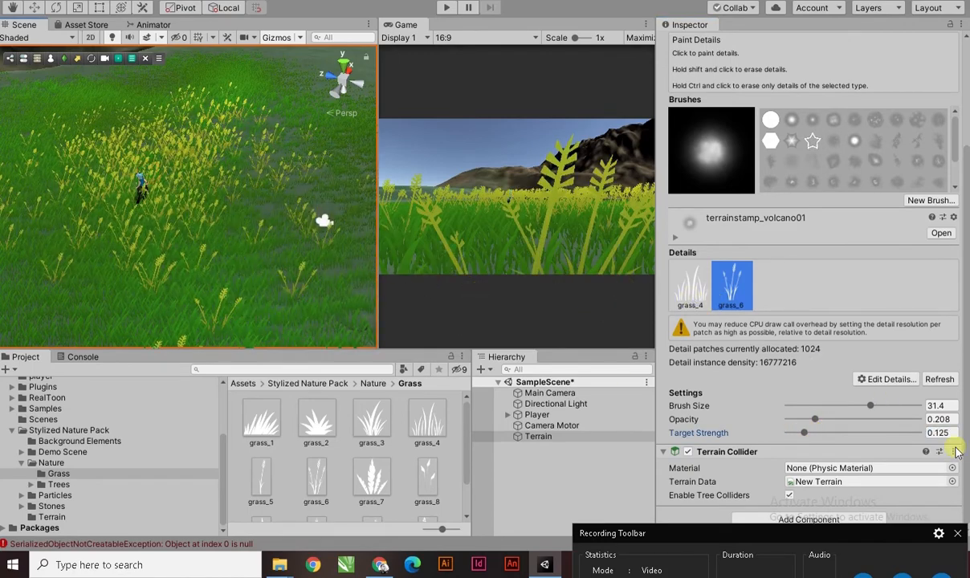
key(ctrl+z)
- Edit the grass_6 detail to a minimum height of 0.5 and a maximum height of 1, and apply the change
click(859, 383)
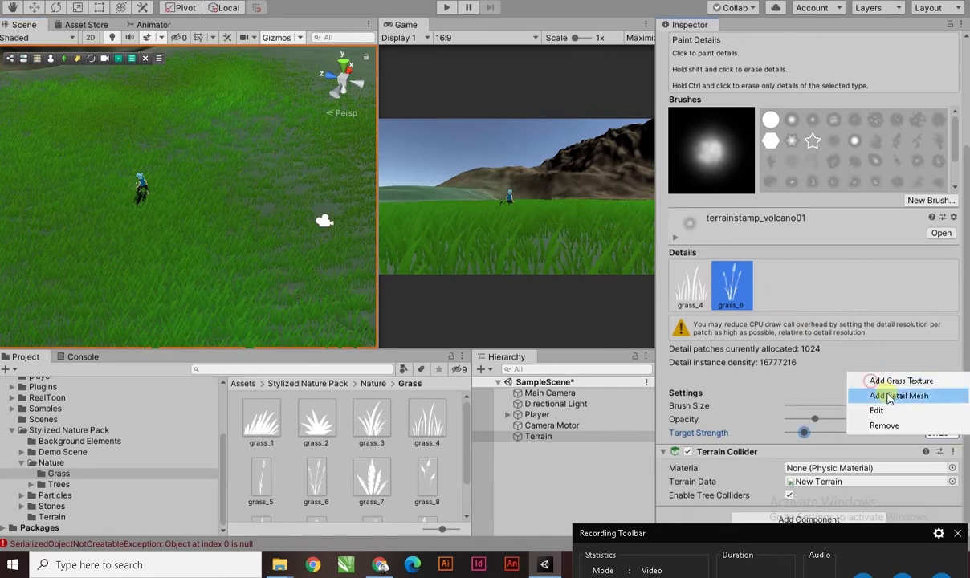
click(878, 410)
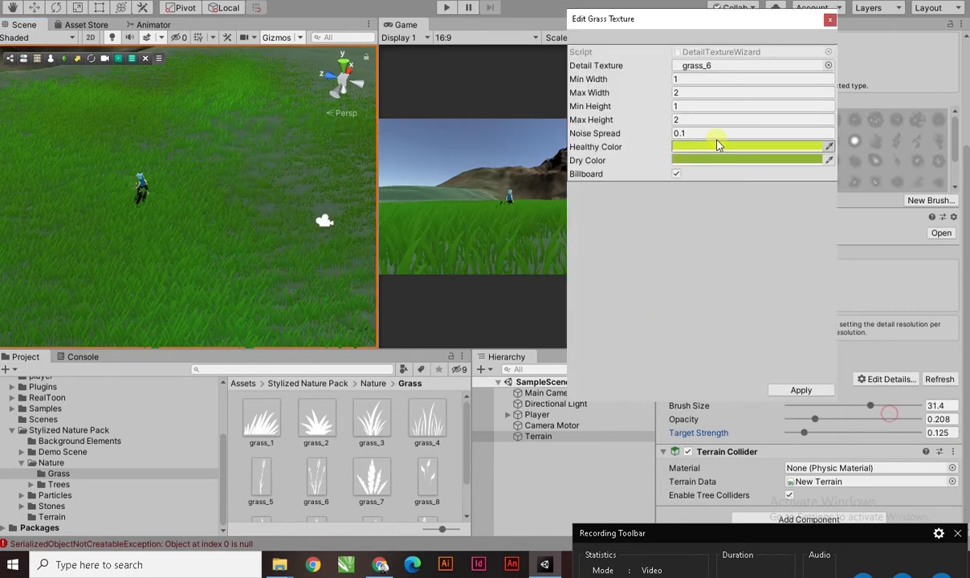
click(664, 107)
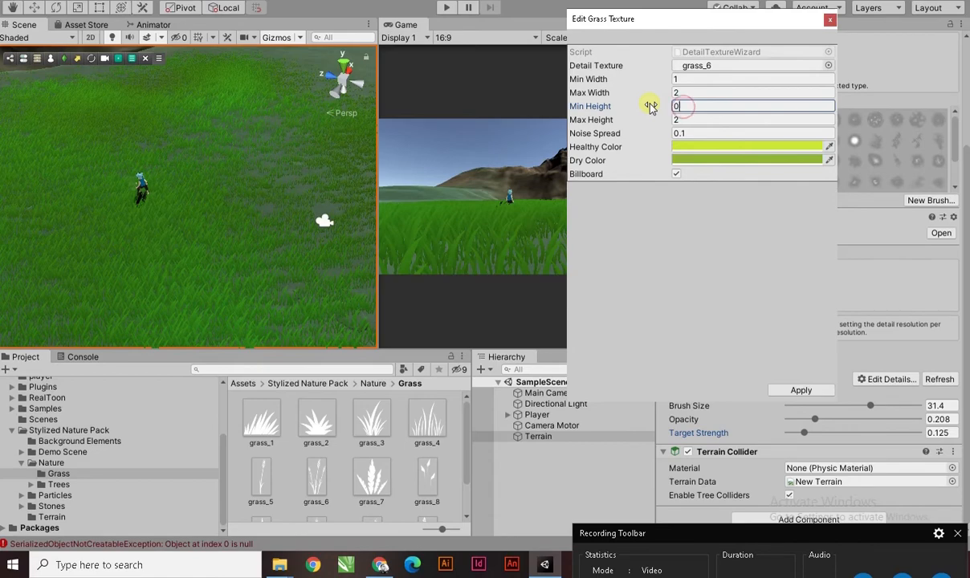
text(0.5)
key(Tab)
text(1)
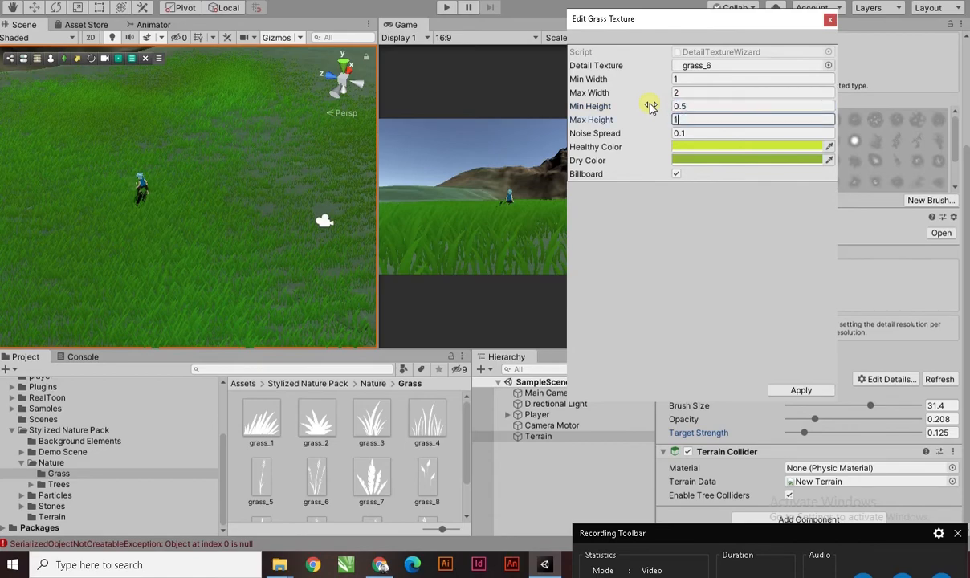
click(800, 389)
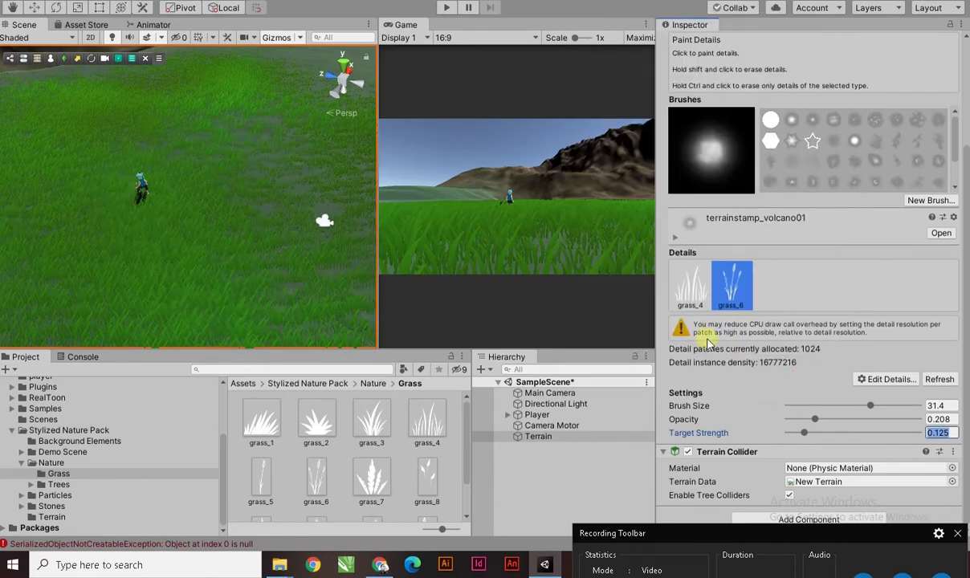
- Lower the detail brush opacity to 0.058, try painting grass_6 around the player, and undo the painted grass
drag(814, 421, 795, 420)
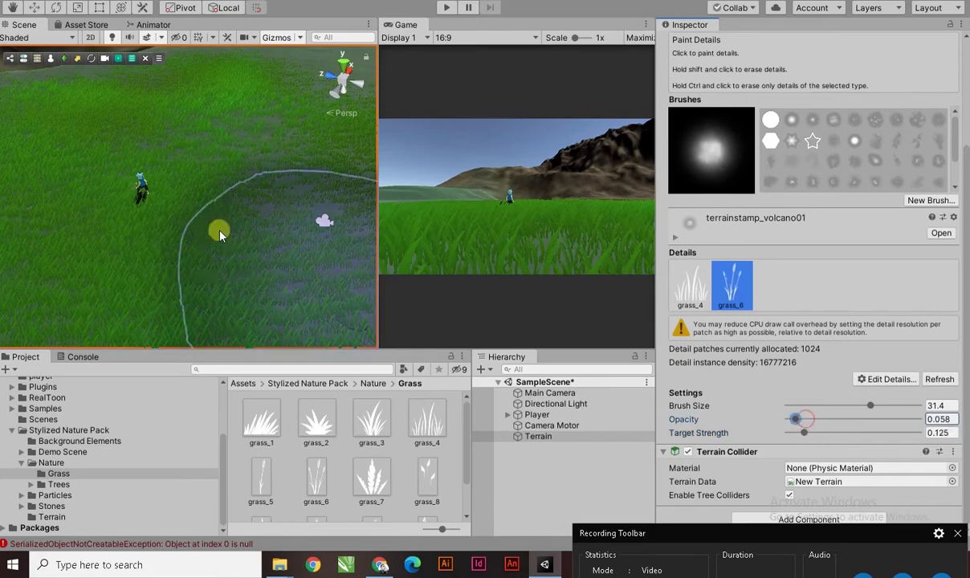
mouse_move(217, 228)
mouse_down()
mouse_move(141, 206)
mouse_move(175, 213)
mouse_up()
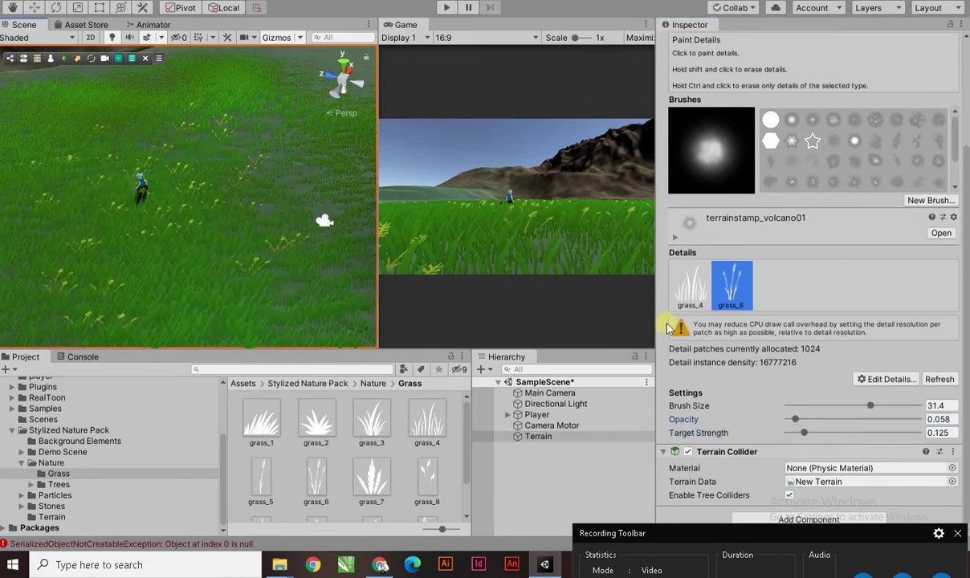
key(ctrl+z)
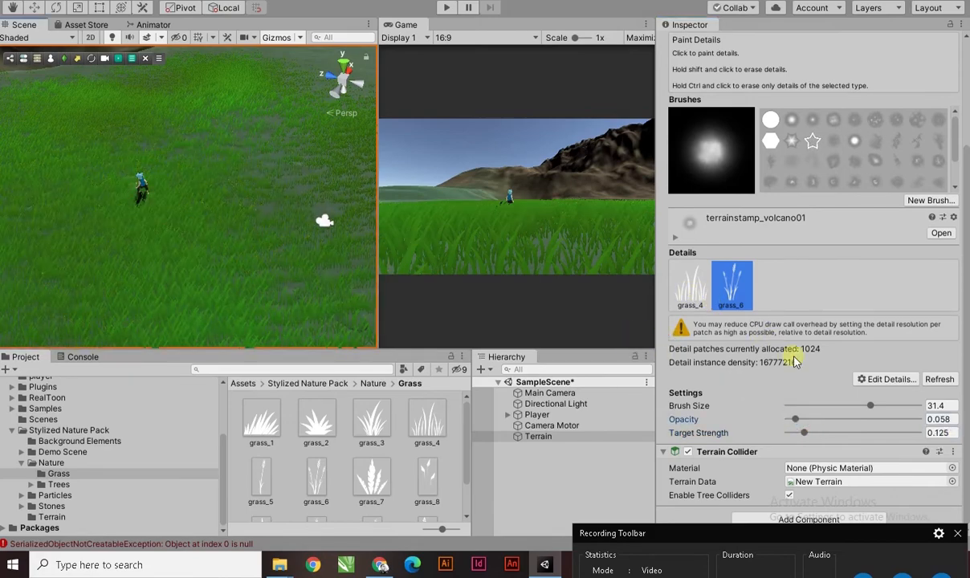
- Edit the grass_6 detail to height 0.8 to 1.3 and width 0.5 to 1, and apply the changes
click(865, 381)
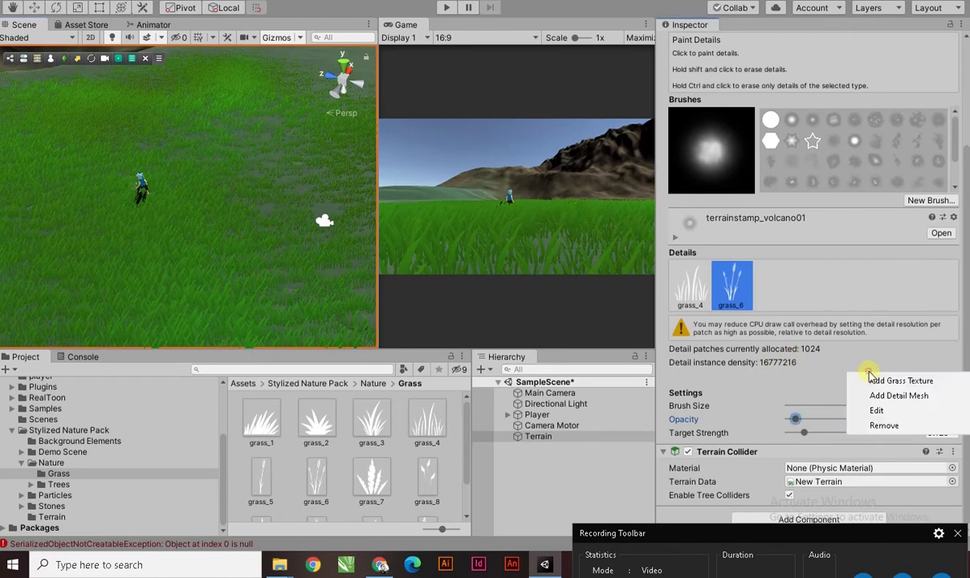
click(810, 411)
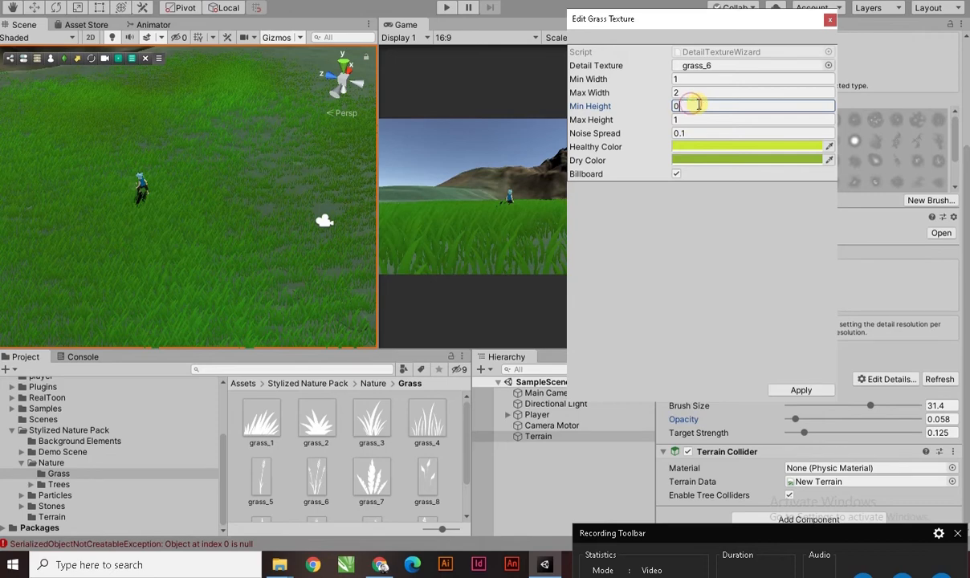
key(Tab)
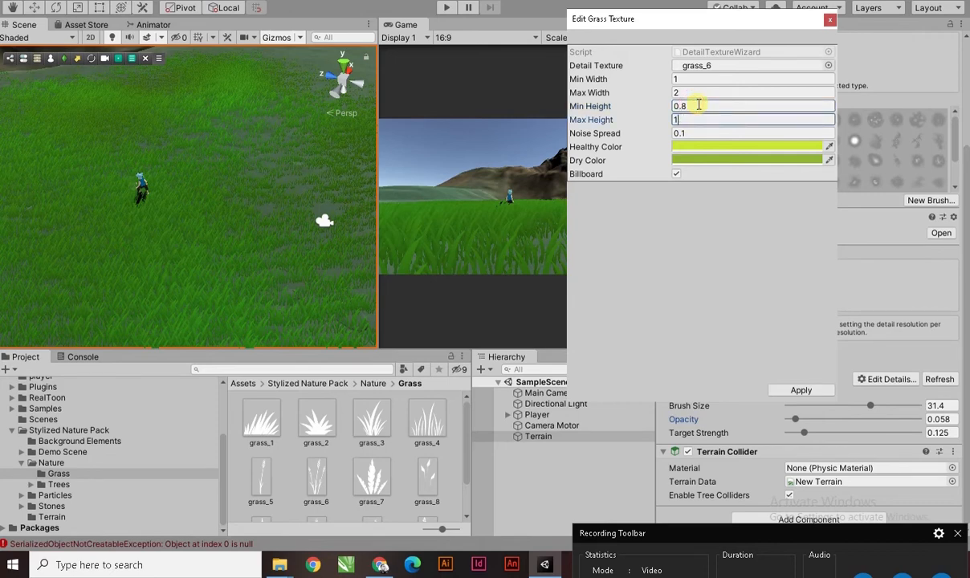
click(677, 78)
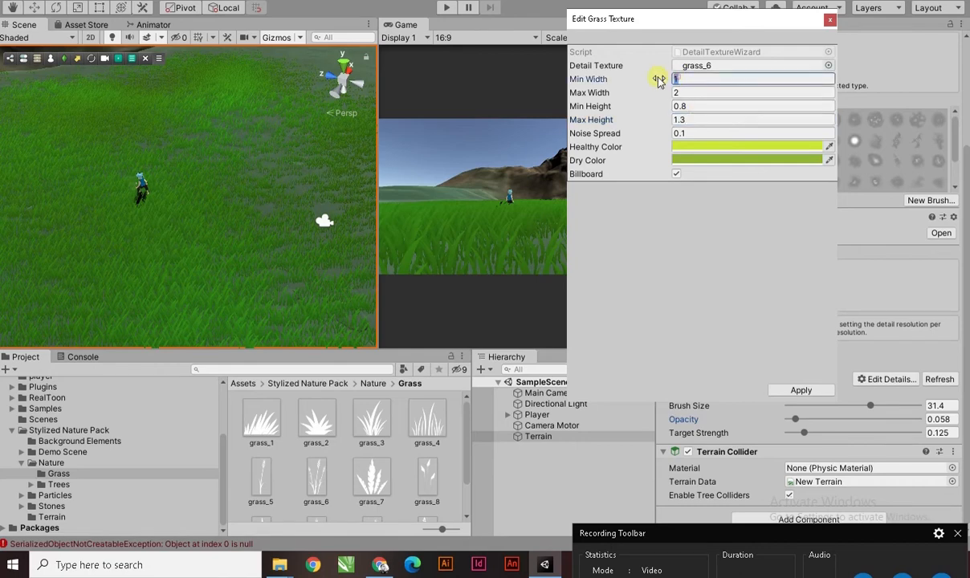
text(0.5)
key(Tab)
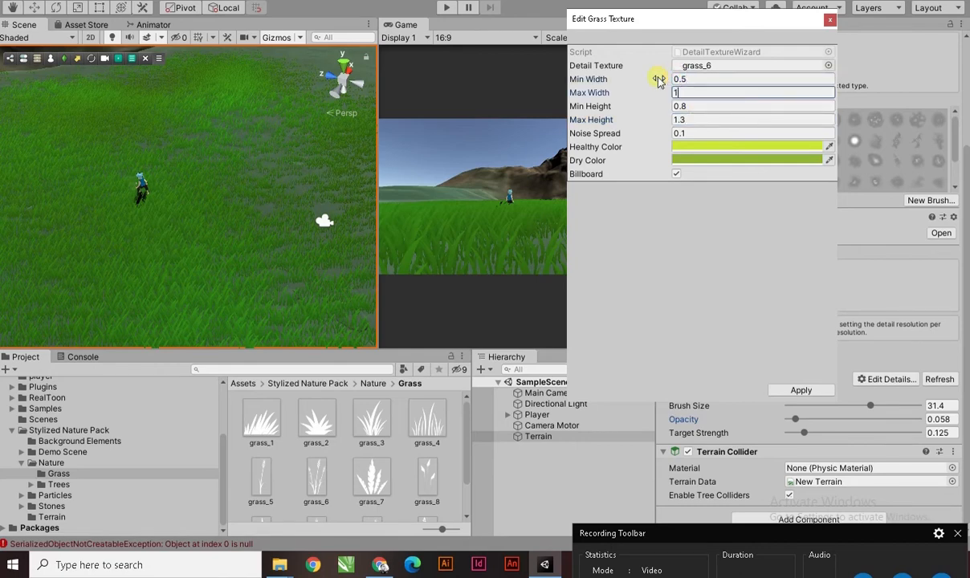
click(799, 391)
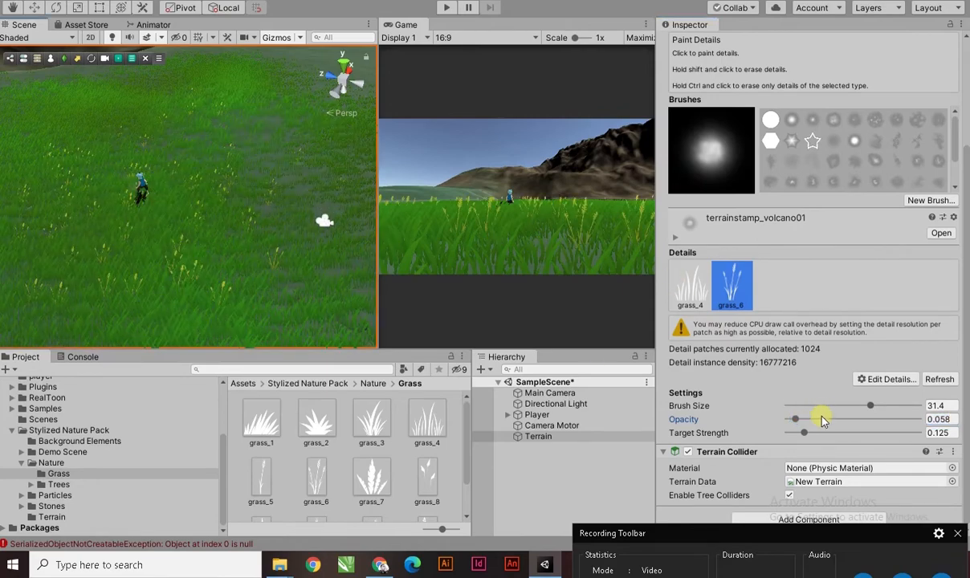
- Raise the detail brush opacity to 0.141 and paint grass_6 over the green ground around and beyond the player
drag(806, 417, 808, 417)
click(305, 284)
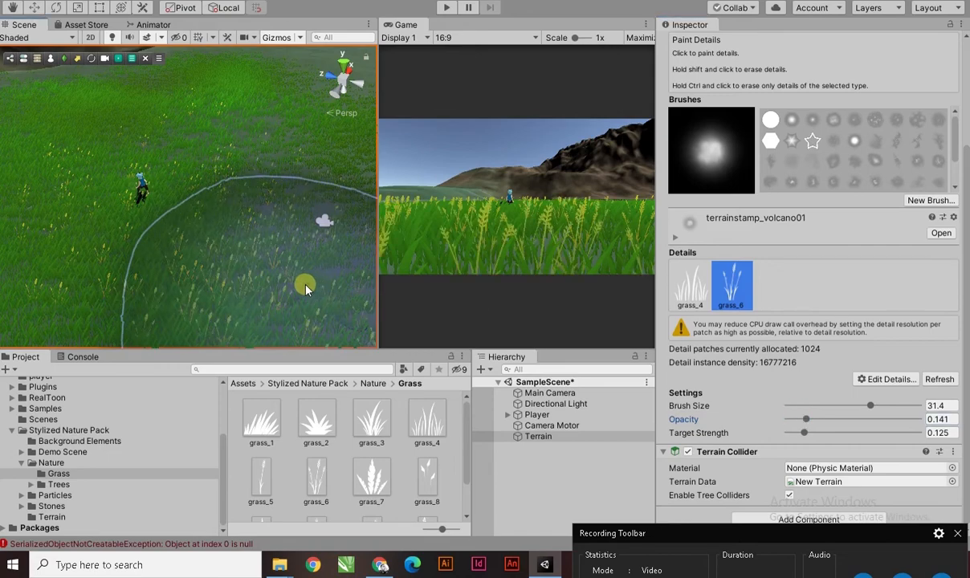
scroll(191, 223, down, 3)
click(74, 136)
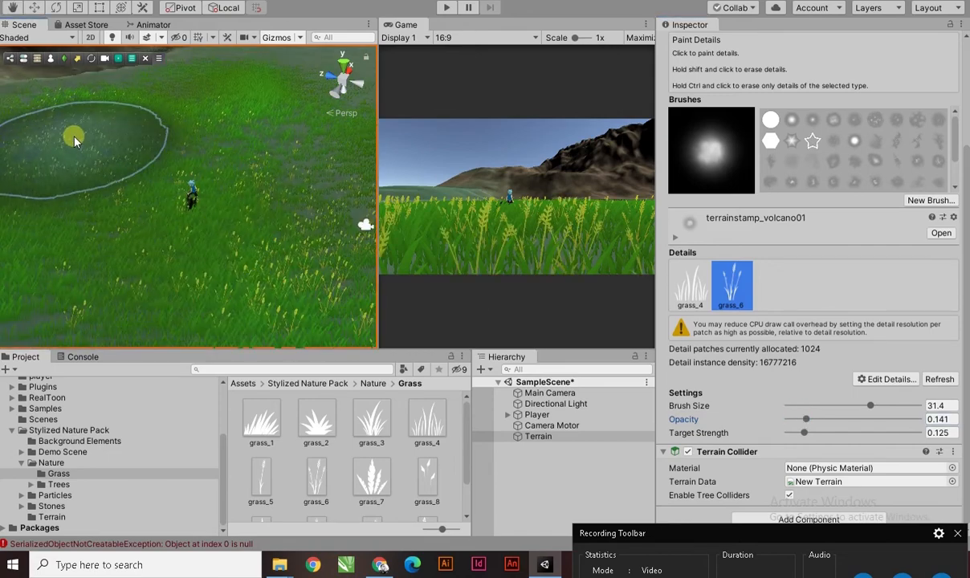
scroll(172, 196, down, 3)
scroll(171, 196, down, 2)
mouse_move(166, 207)
middle_down()
mouse_move(243, 129)
mouse_move(167, 186)
middle_up()
click(122, 164)
scroll(167, 186, up, 3)
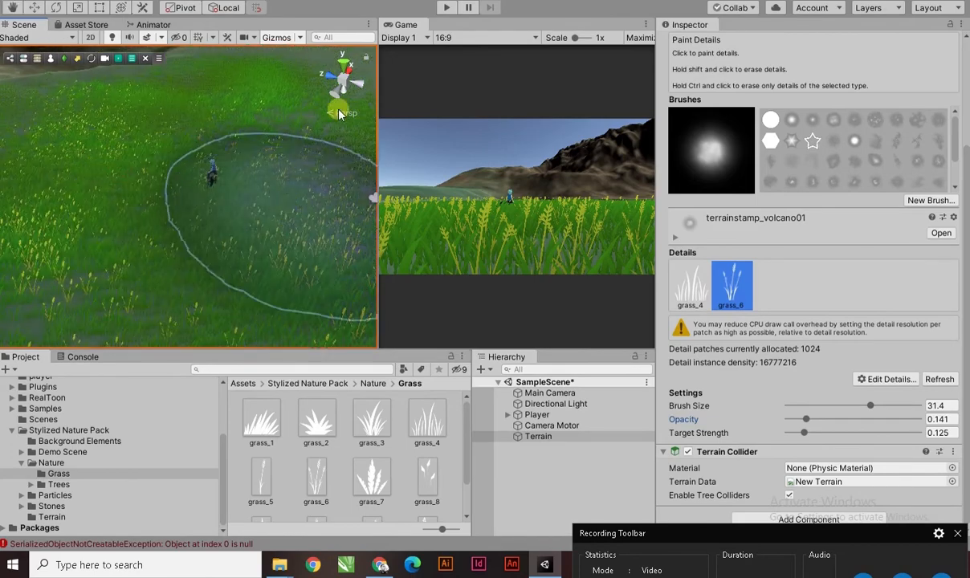
- Run the scene to check the painted grass around the player in the game view, and stop play mode
click(446, 8)
click(544, 239)
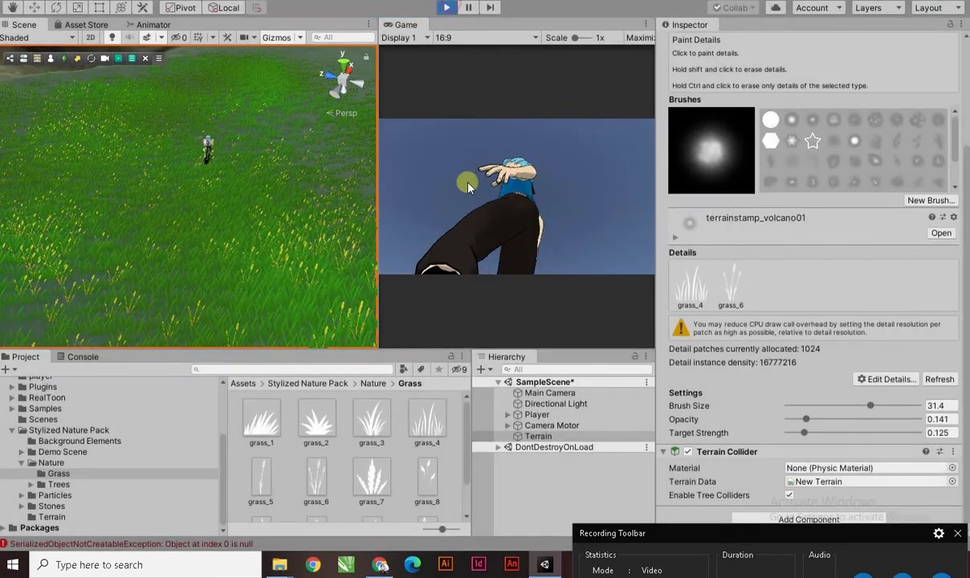
key(ctrl+p)
scroll(355, 483, down, 2)
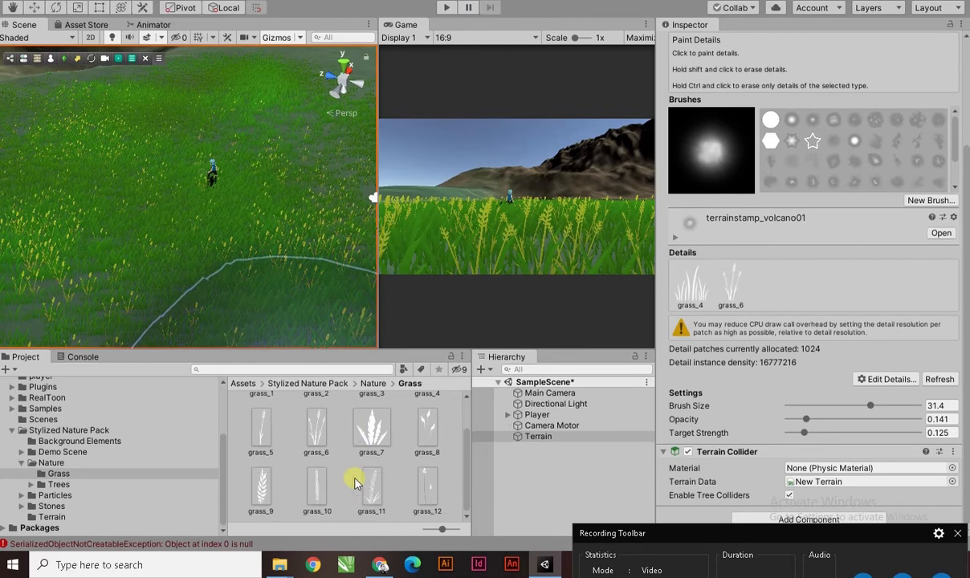
scroll(356, 482, up, 2)
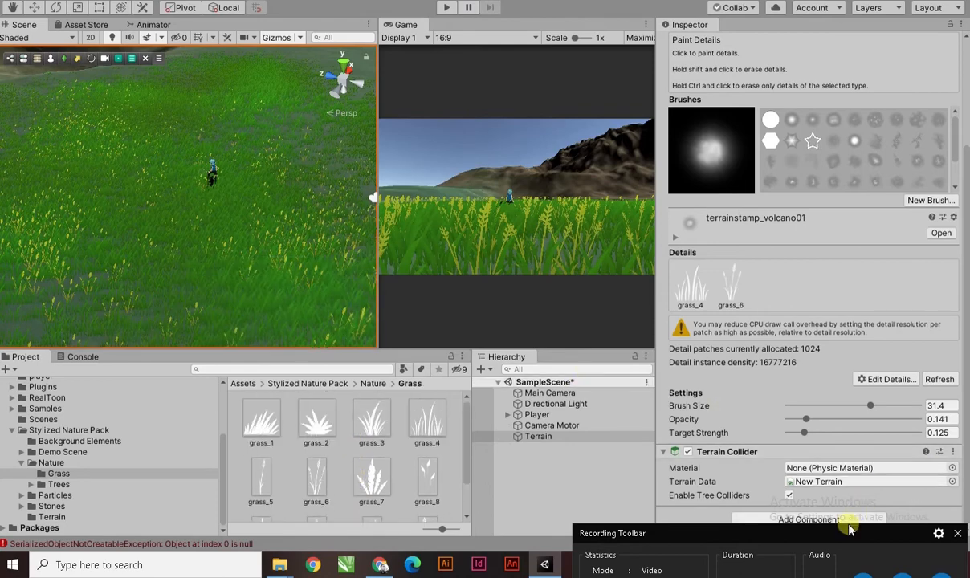
drag(841, 536, 836, 516)
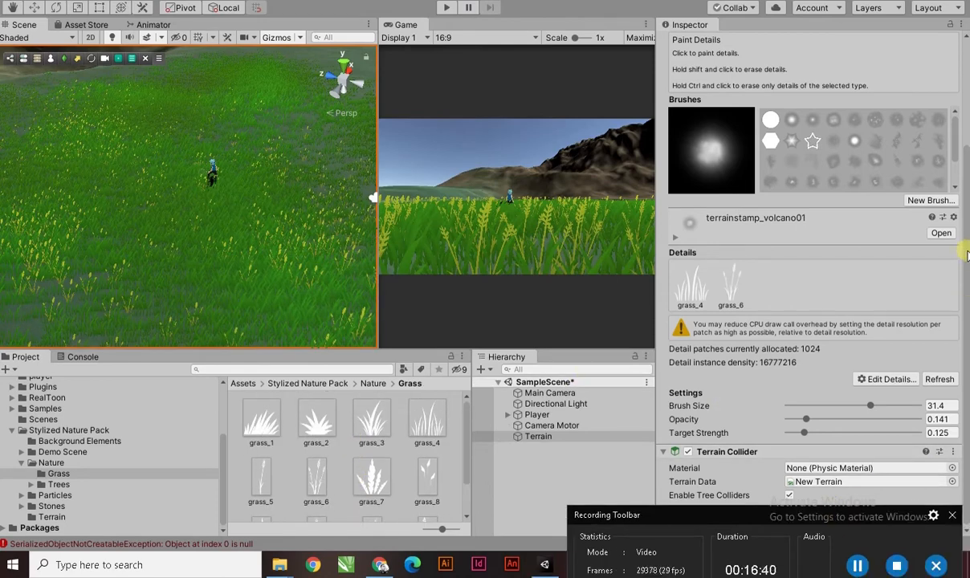
- Switch the terrain to tree painting and expand the Trees folder in the Stylized Nature Pack's Nature assets
scroll(883, 193, up, 3)
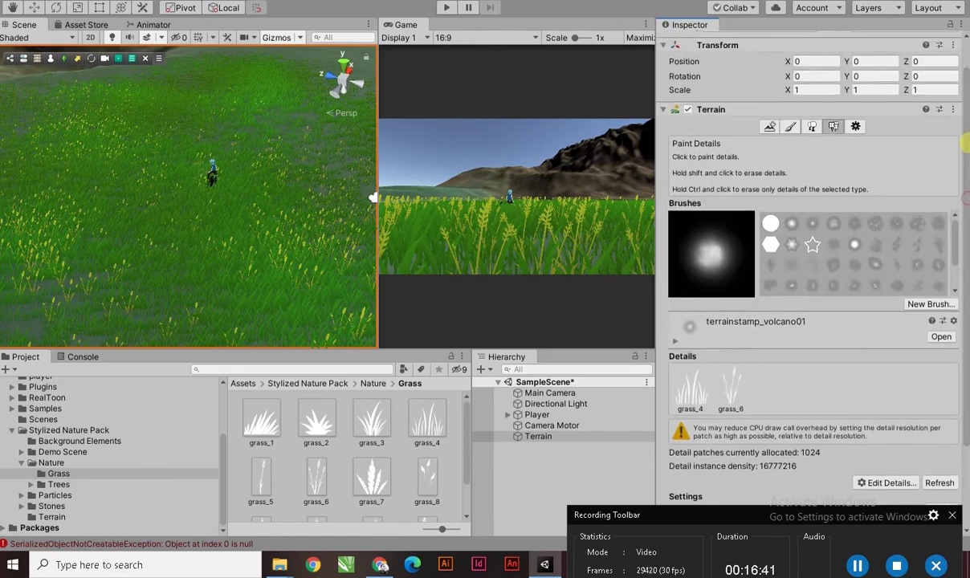
click(811, 126)
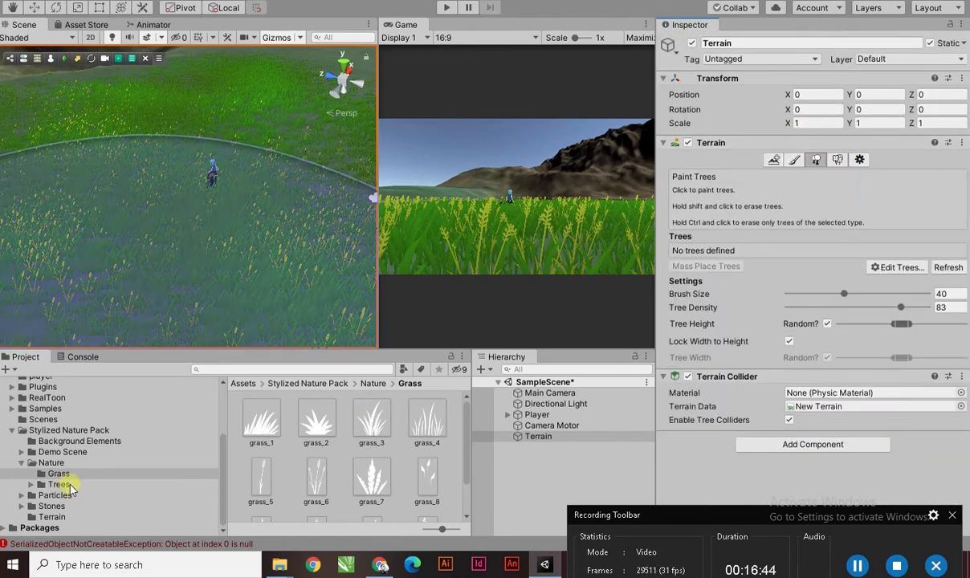
click(59, 485)
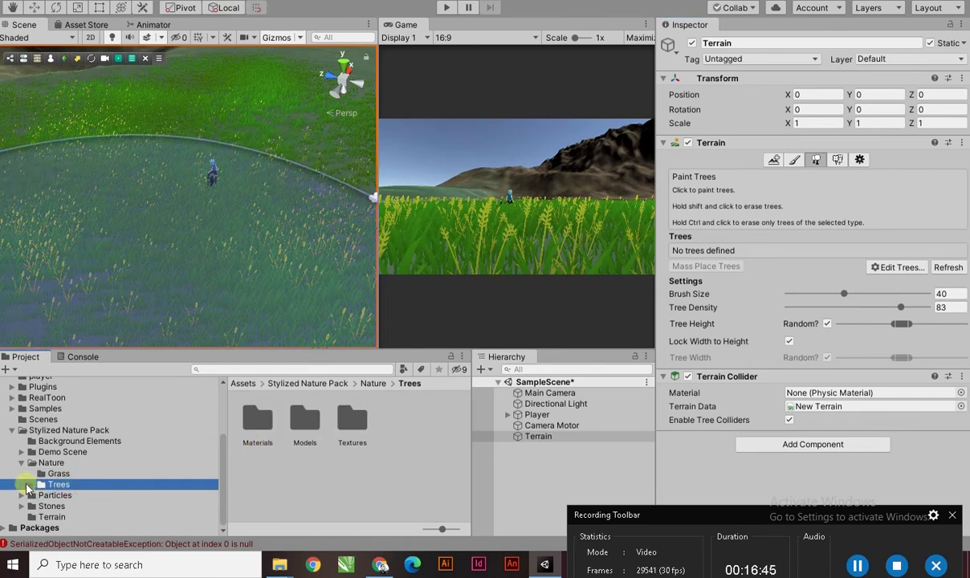
click(30, 485)
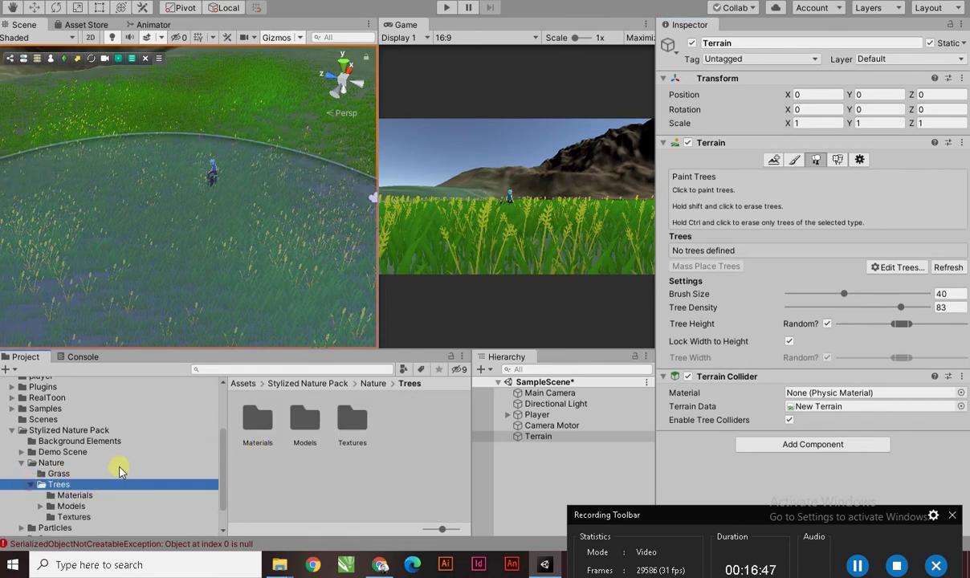
- Open the Spruce_2 prefab from the Trees Models folder for editing and bring the base of its trunk into close view
click(85, 477)
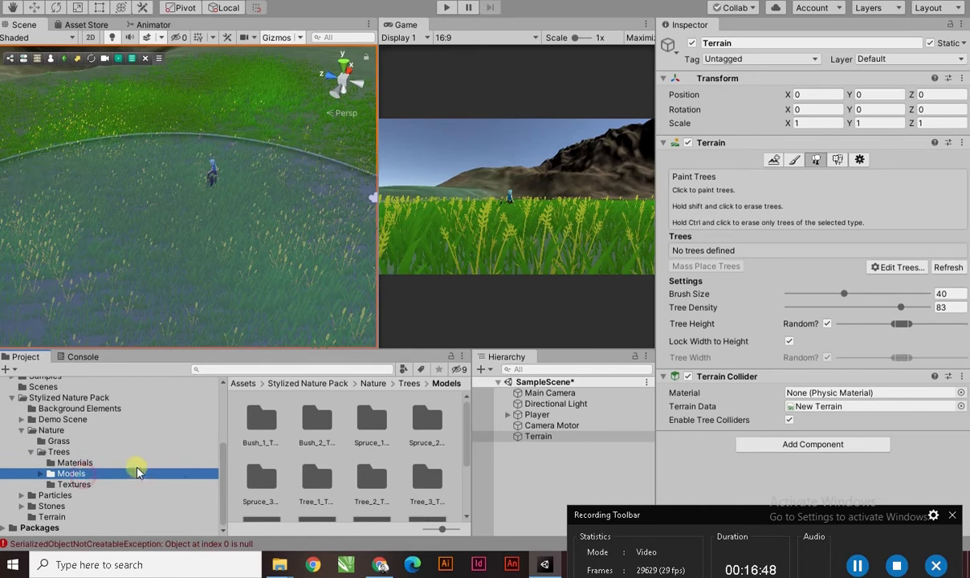
scroll(325, 474, down, 2)
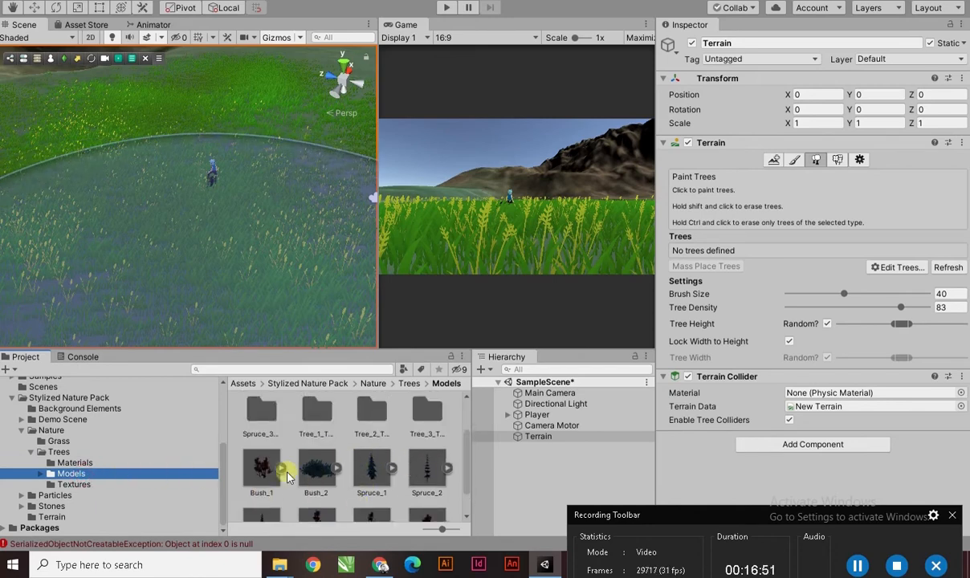
scroll(384, 481, down, 1)
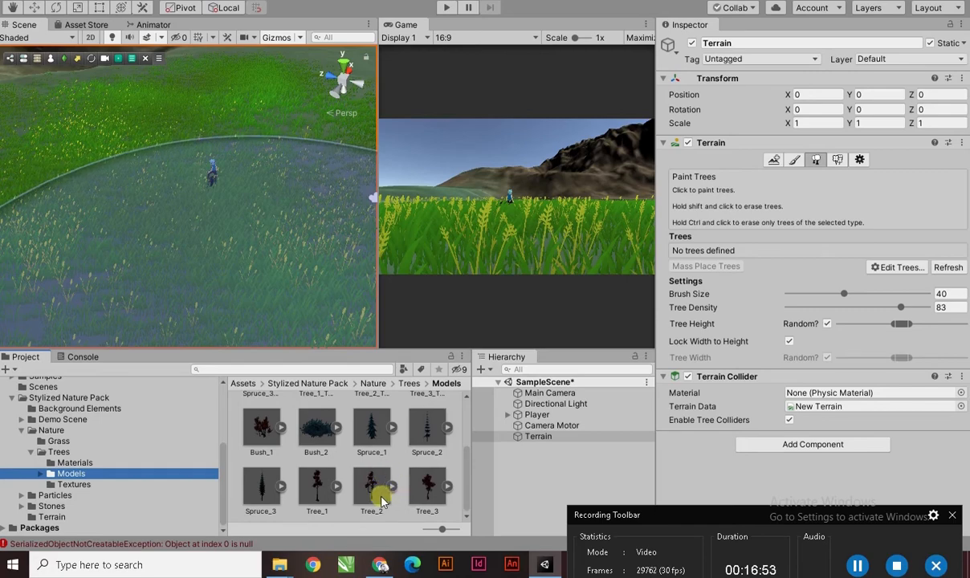
click(431, 424)
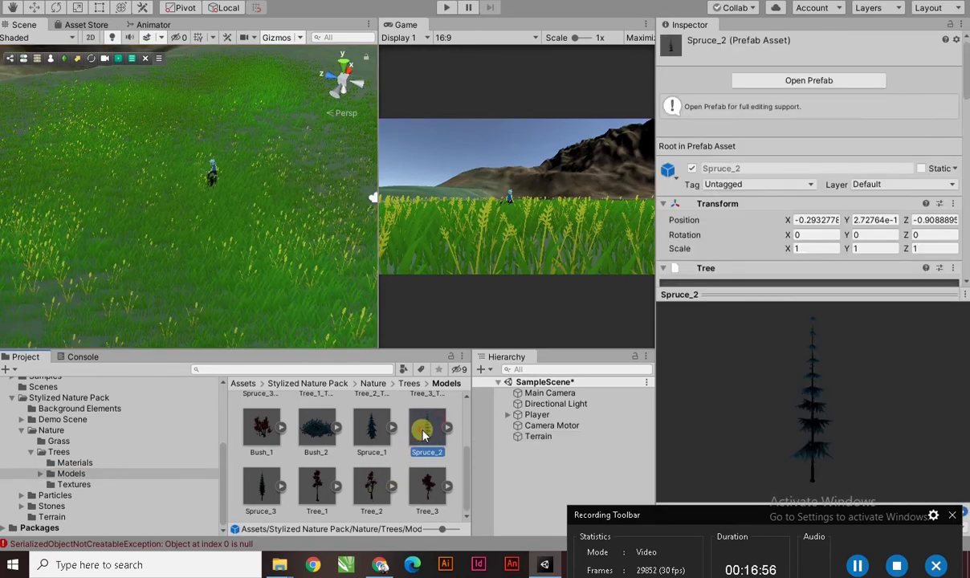
double_click(423, 432)
scroll(189, 218, up, 5)
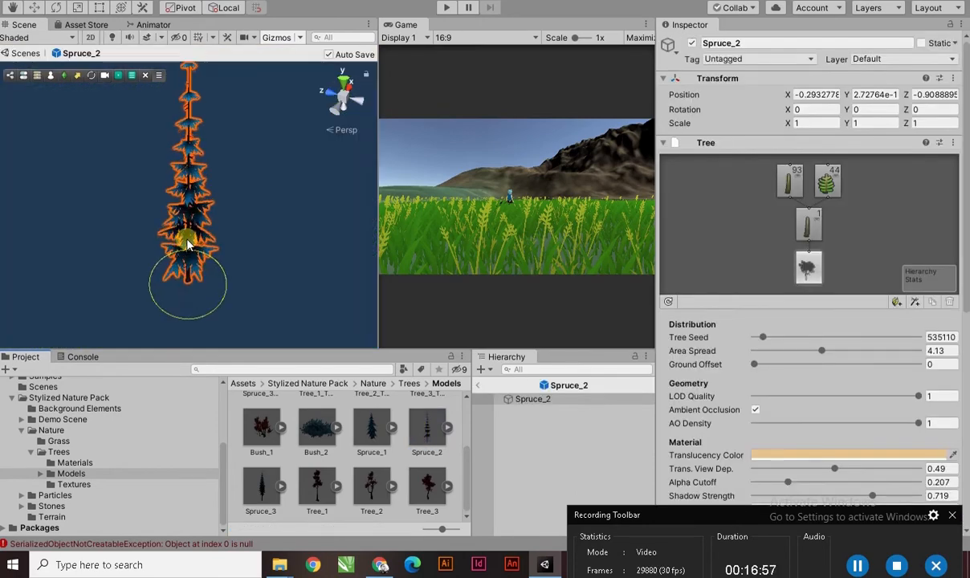
scroll(191, 263, up, 5)
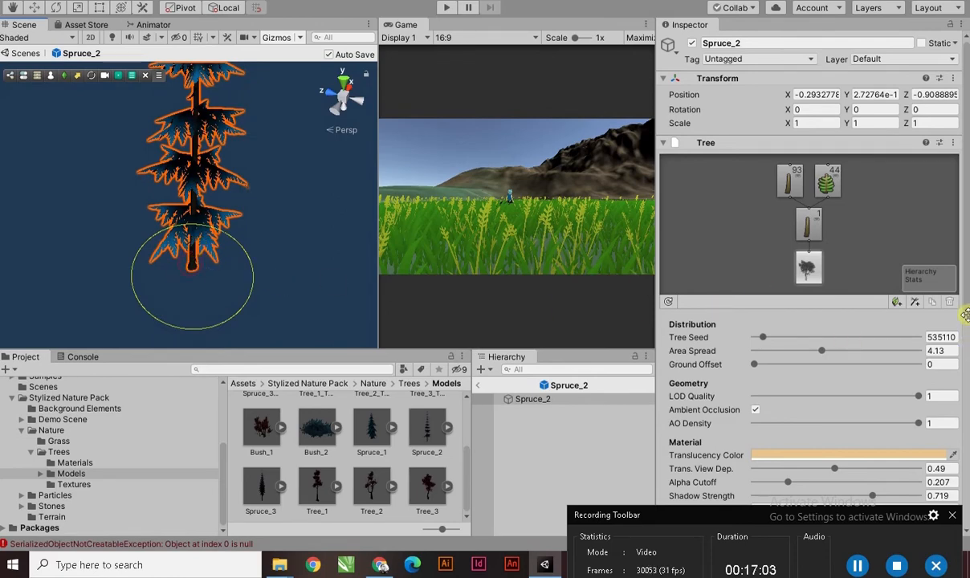
- Add a Capsule Collider component to the Spruce_2 prefab
drag(963, 264, 964, 522)
drag(632, 517, 561, 5)
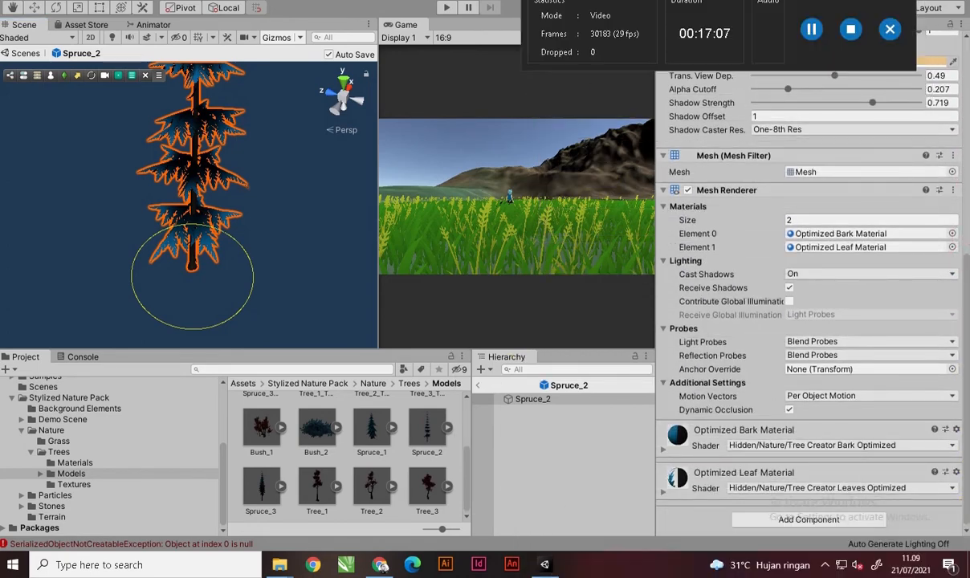
click(787, 523)
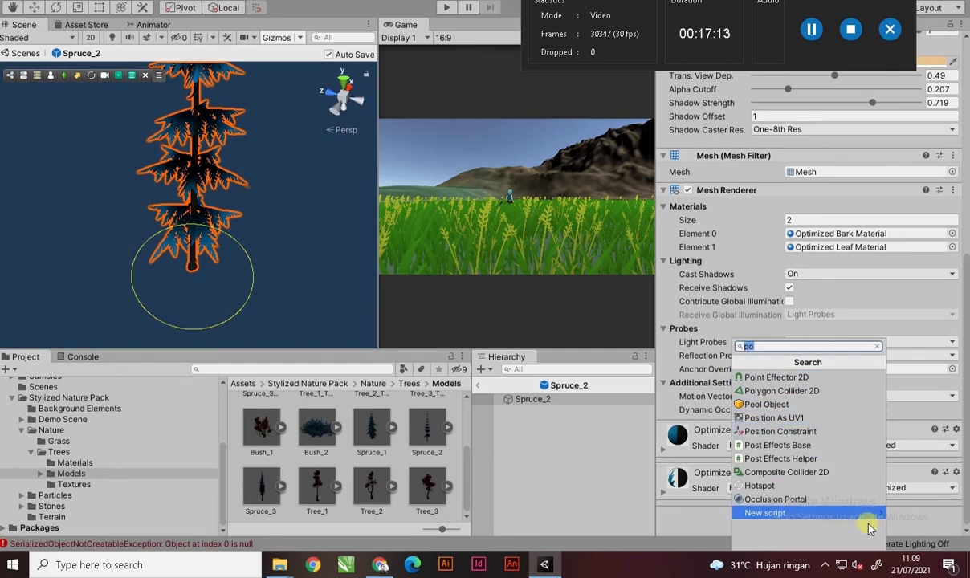
text(col)
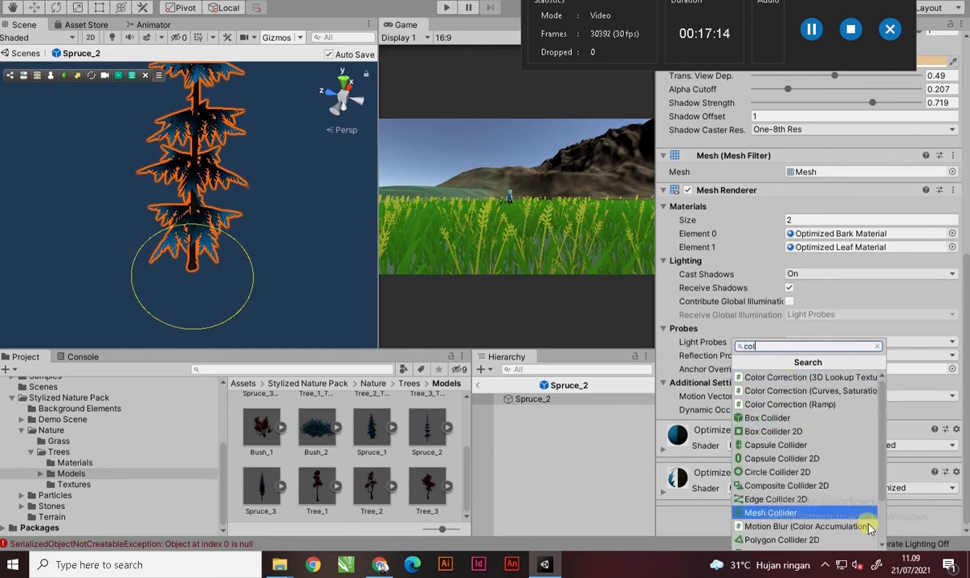
click(811, 447)
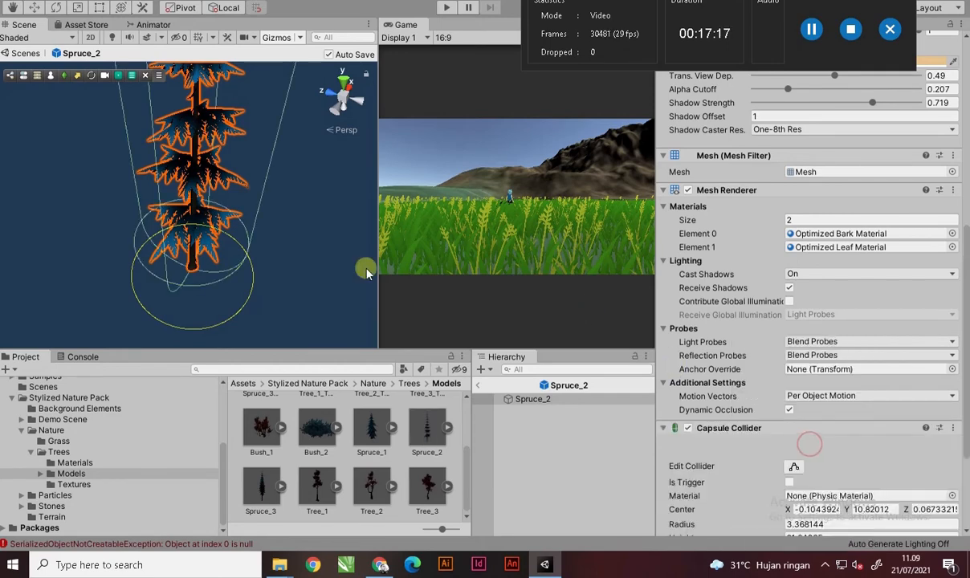
- Shrink the Spruce_2 capsule collider's radius to 0.33 so it fits the trunk, and return to the scene
middle_drag(151, 199, 155, 239)
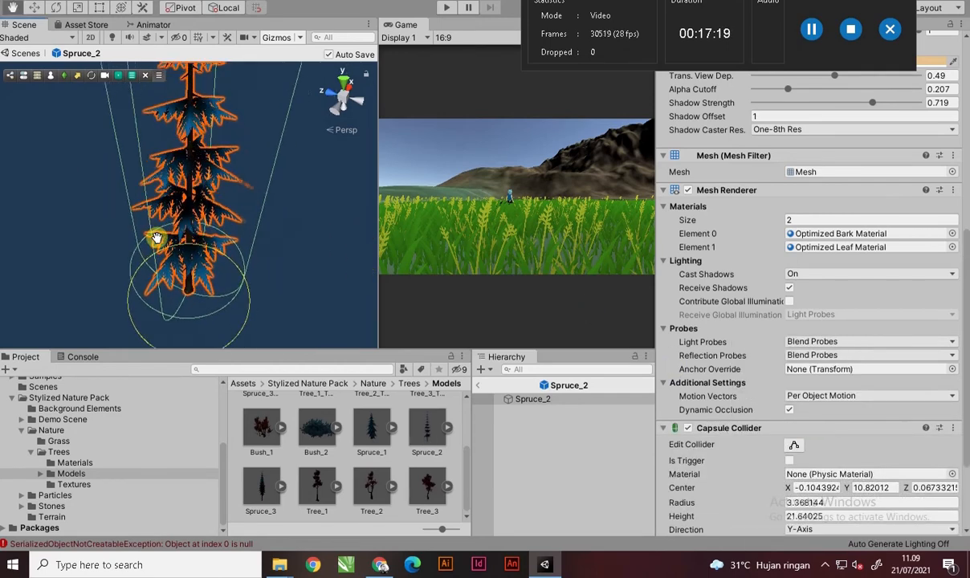
scroll(968, 388, down, 3)
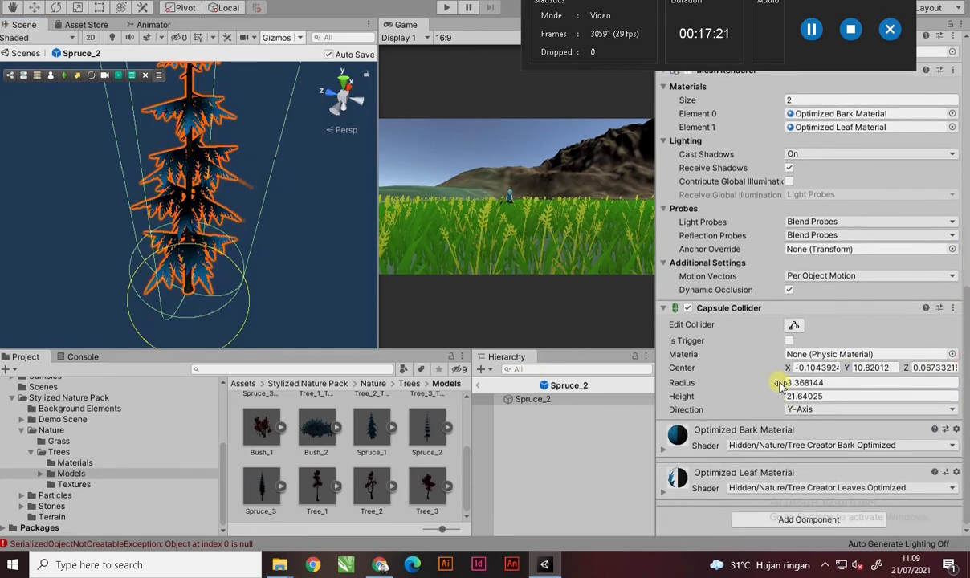
drag(781, 385, 707, 396)
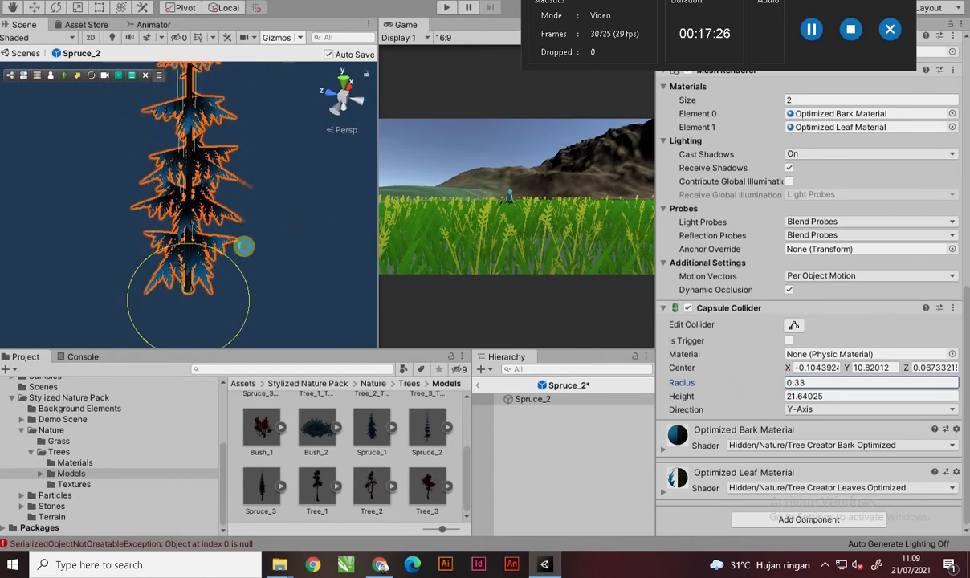
middle_drag(244, 247, 269, 216)
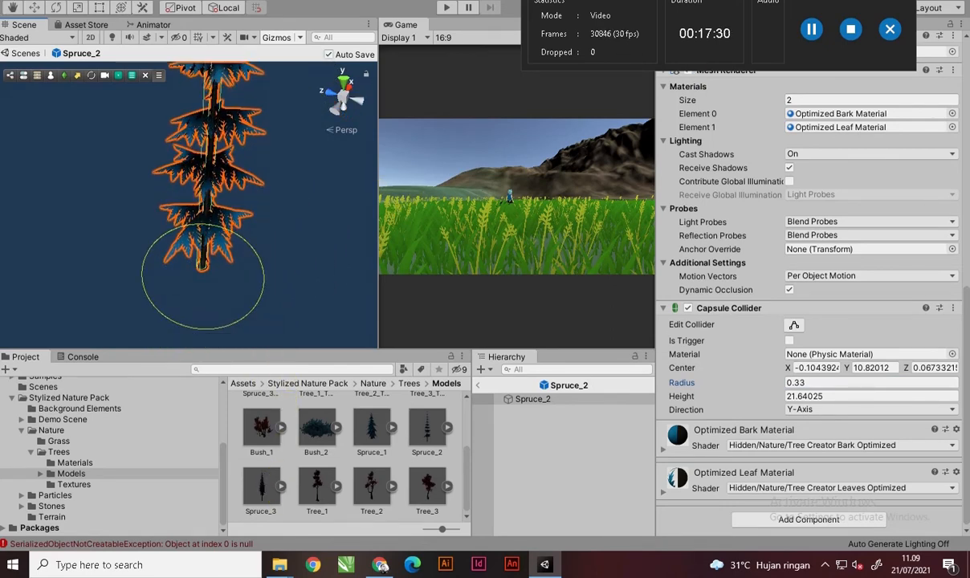
drag(804, 0, 755, 371)
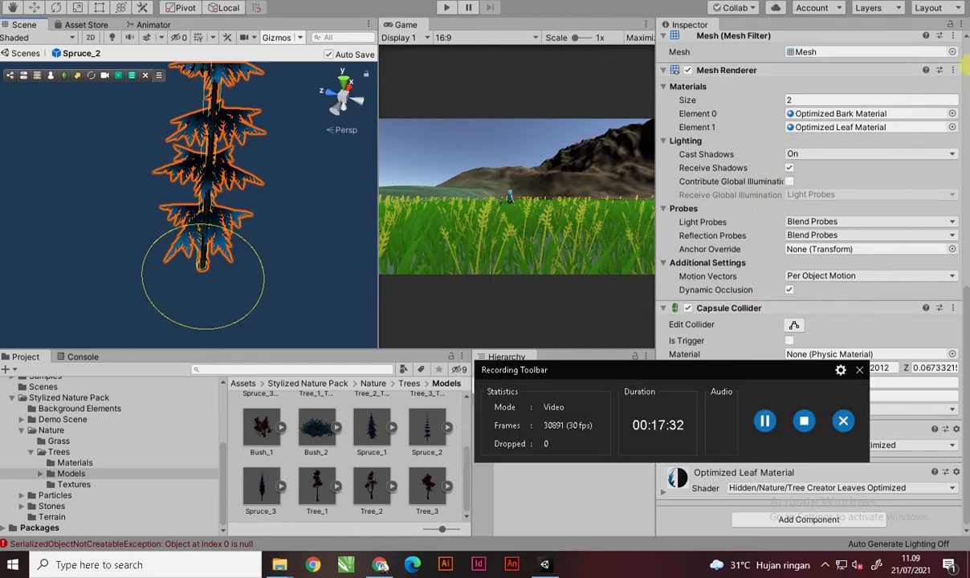
drag(690, 366, 796, 526)
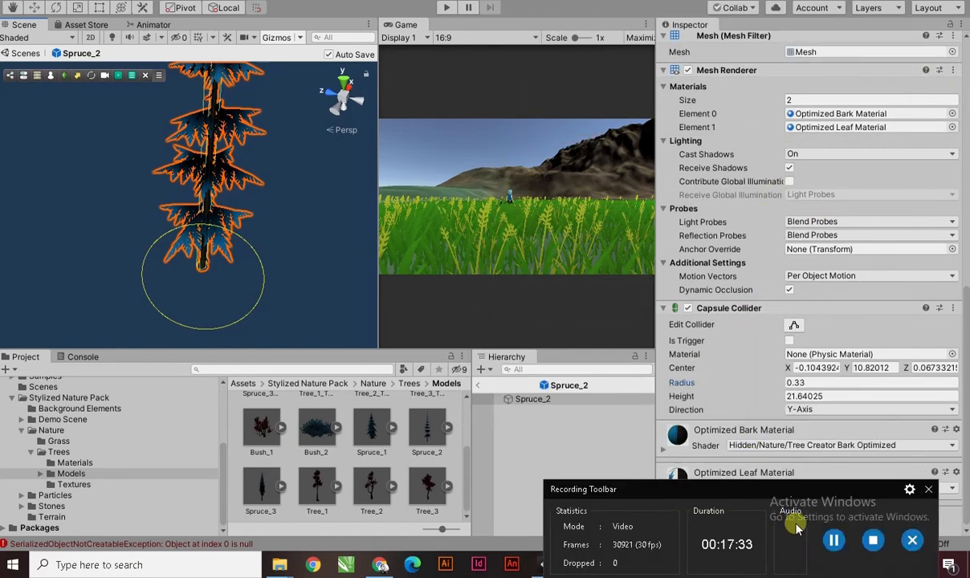
drag(763, 488, 796, 554)
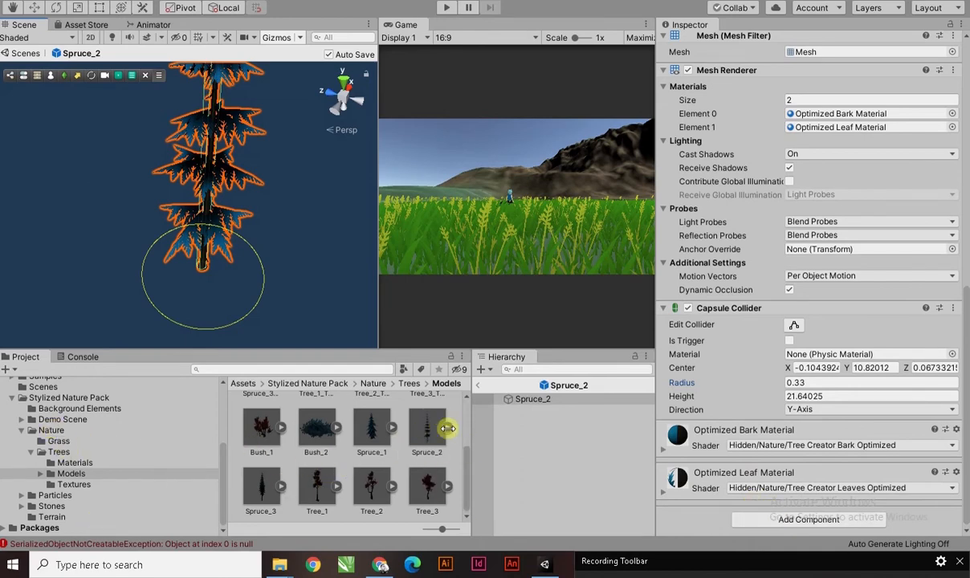
click(478, 386)
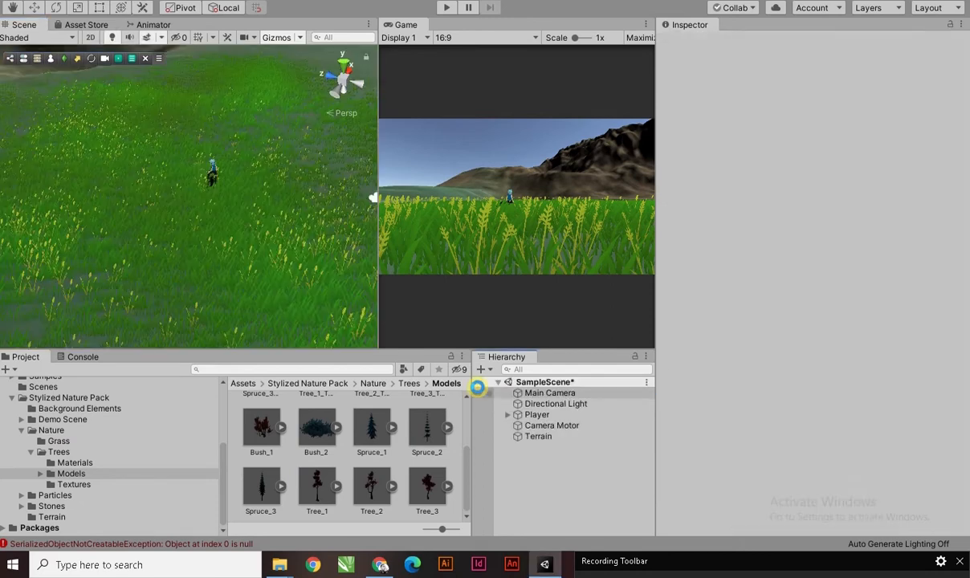
- Add the Spruce_2 prefab to the terrain's paintable trees with bend factor 0
click(543, 437)
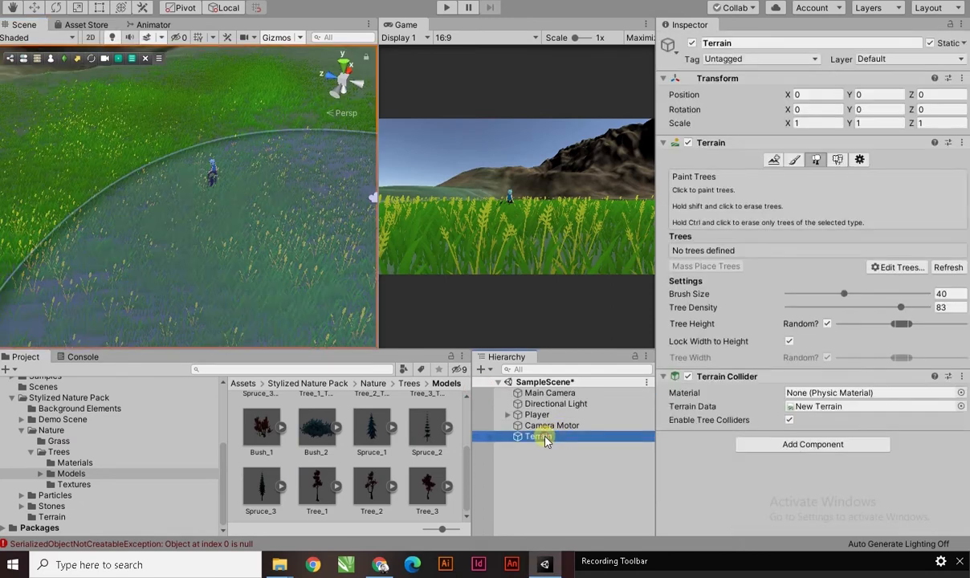
click(898, 270)
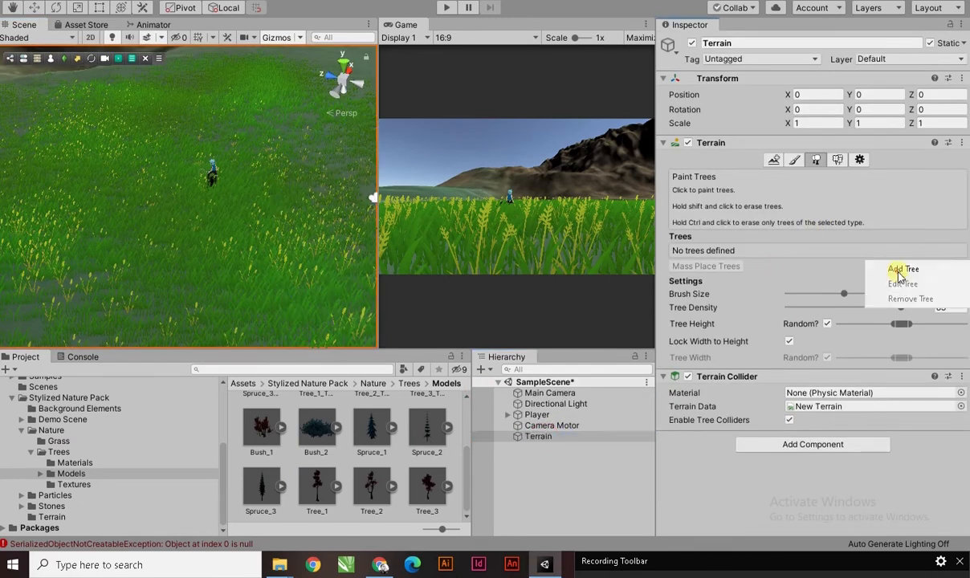
click(898, 276)
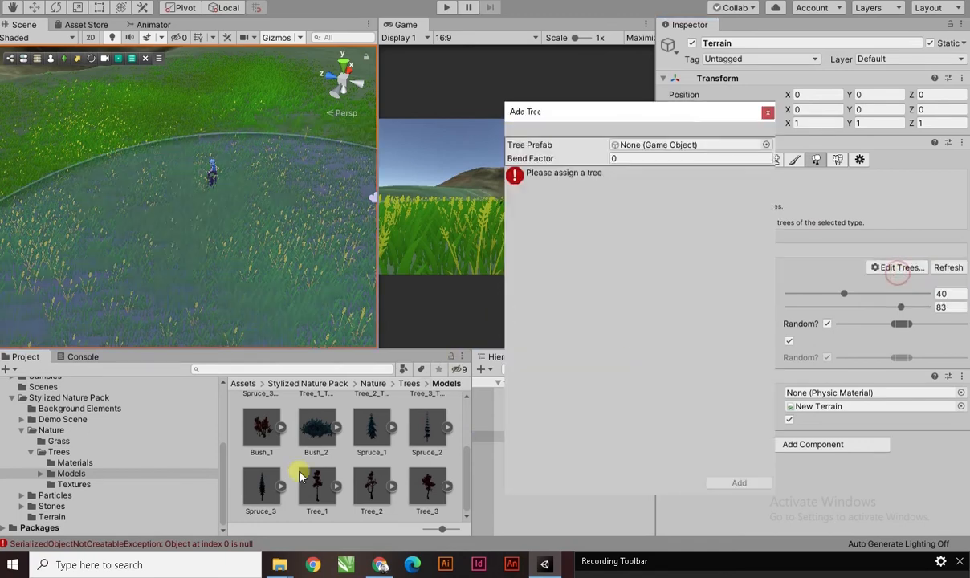
drag(432, 434, 688, 153)
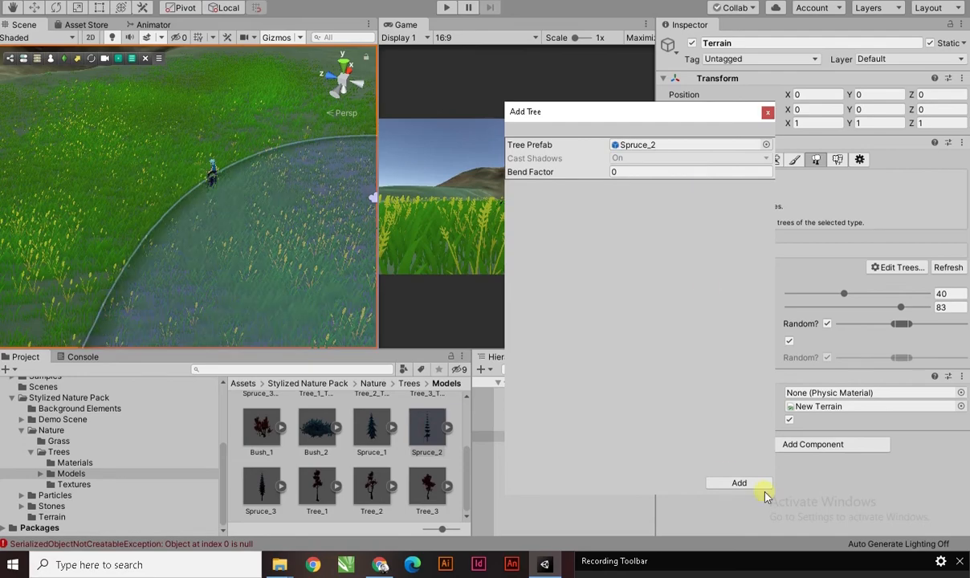
click(738, 483)
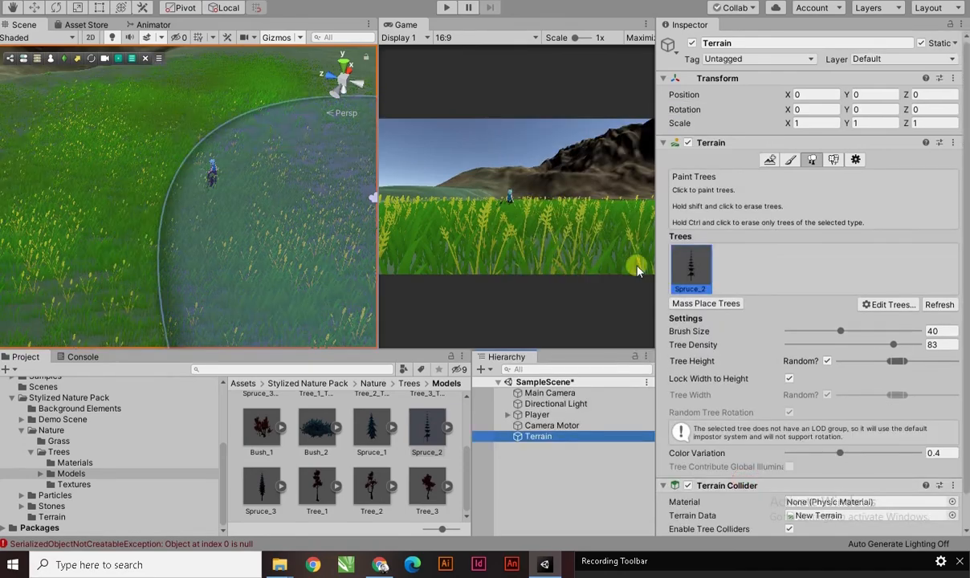
- Set the tree brush size to 21 and tree density to 43, and paint a group of Spruce_2 trees behind the player
mouse_move(789, 339)
mouse_down()
mouse_move(783, 334)
mouse_move(825, 333)
mouse_up()
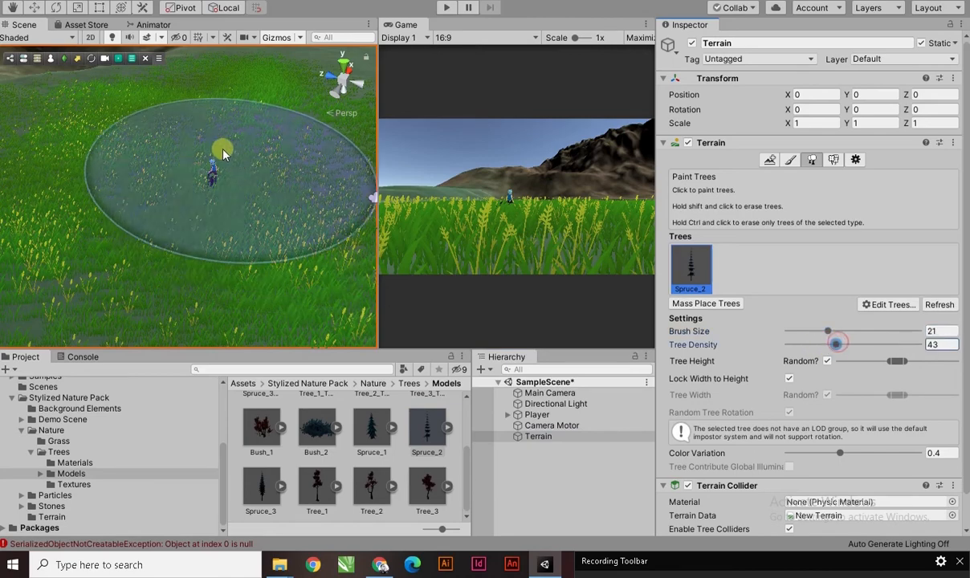
click(203, 135)
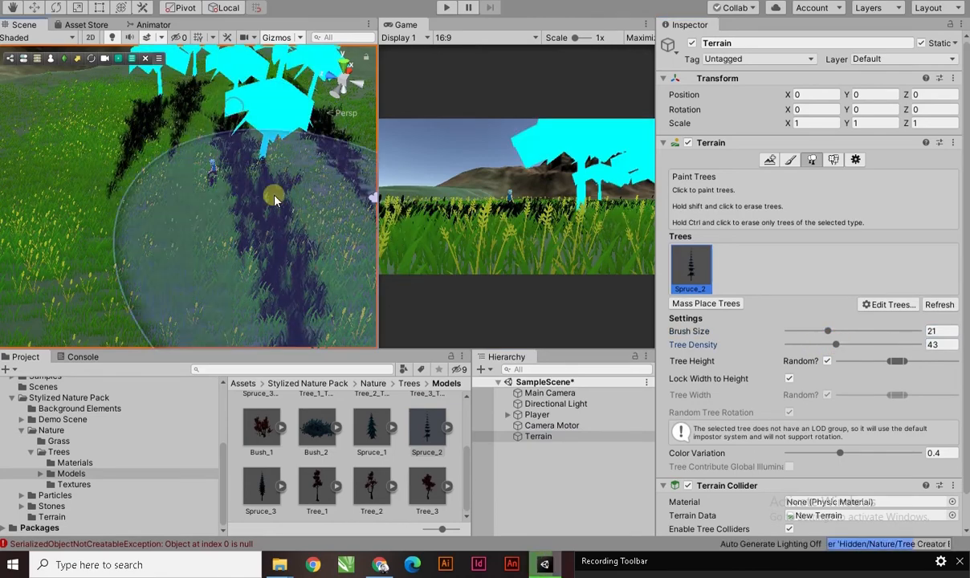
middle_drag(265, 175, 249, 231)
middle_drag(275, 193, 270, 202)
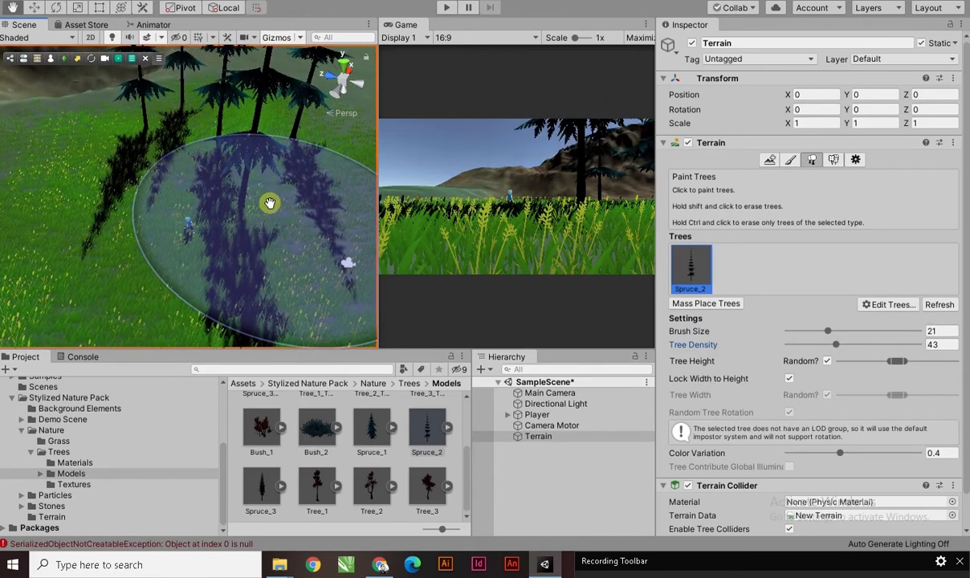
- Run the scene, walk the player among the painted spruces to test them, and stop play mode
click(445, 8)
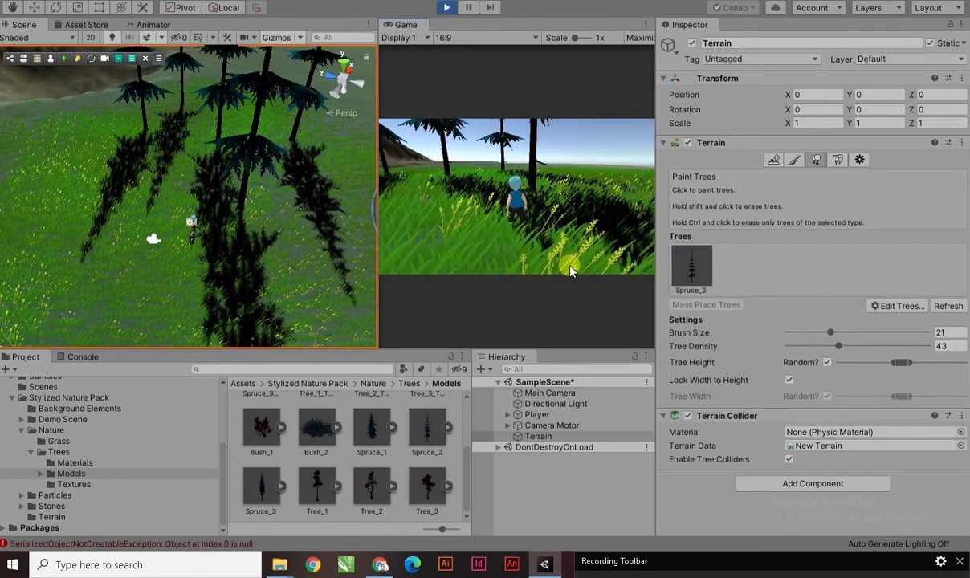
key(w)
key(w)
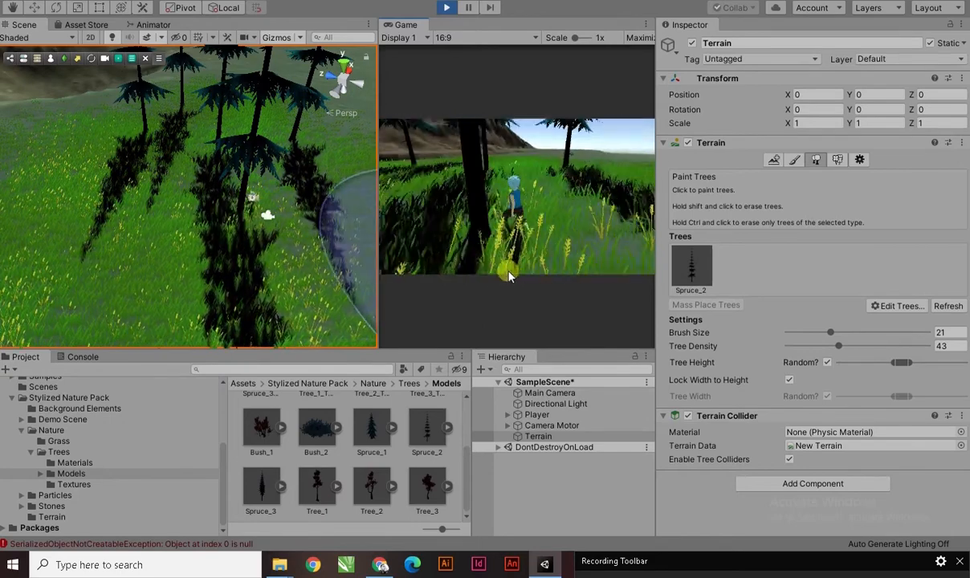
key(w)
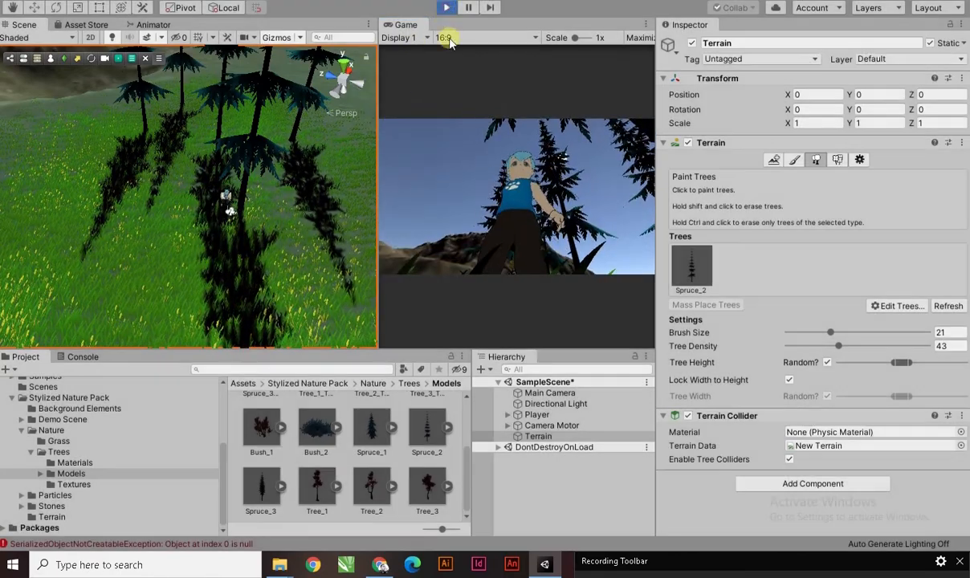
key(ctrl+p)
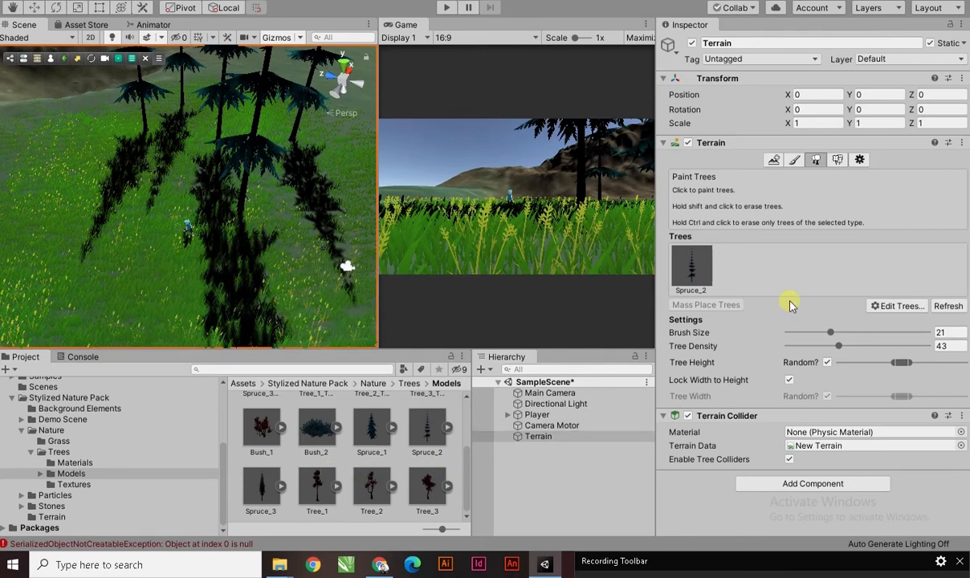
- Add the Tree_1 prefab to the terrain's paintable trees and paint a cluster of it beside the player
click(883, 305)
click(879, 308)
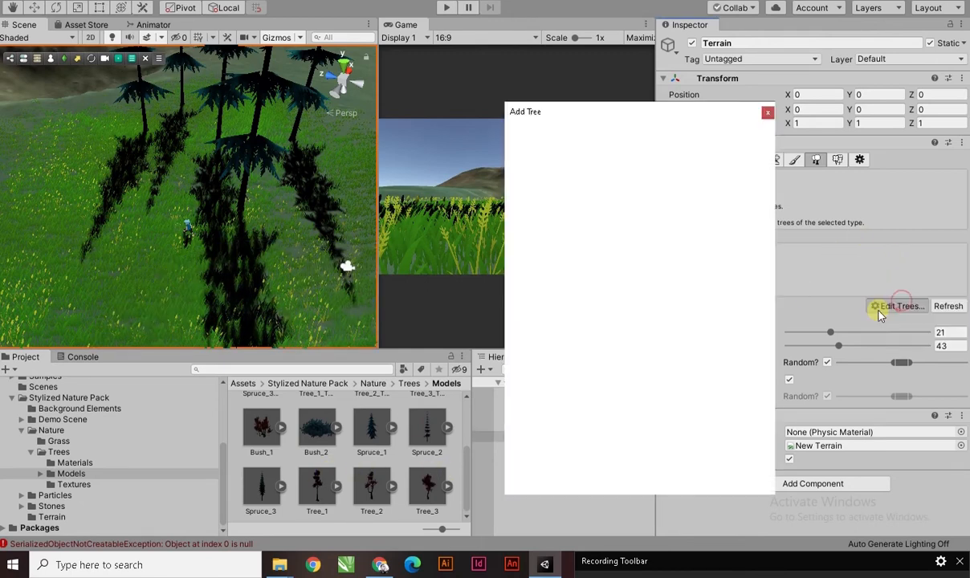
click(315, 492)
drag(314, 492, 649, 145)
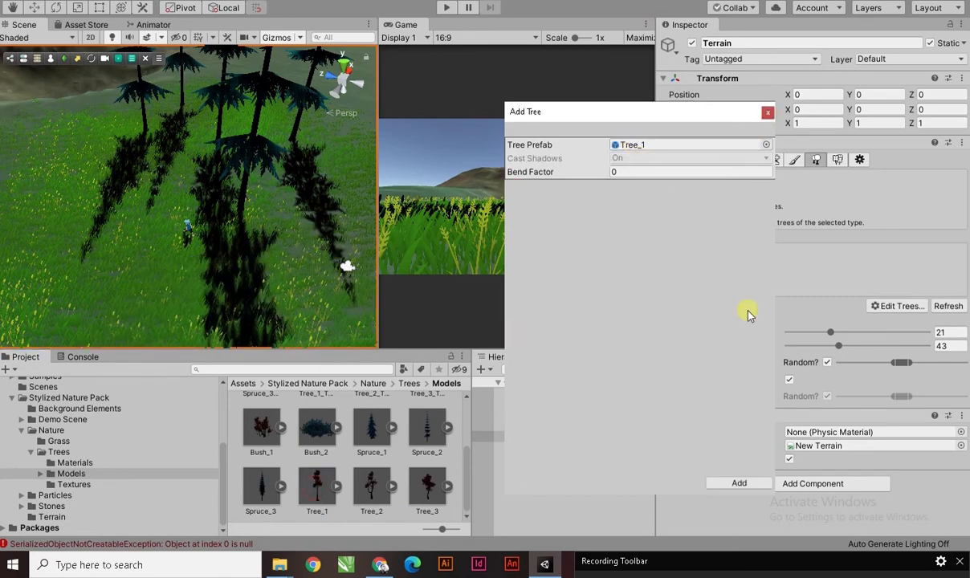
click(739, 484)
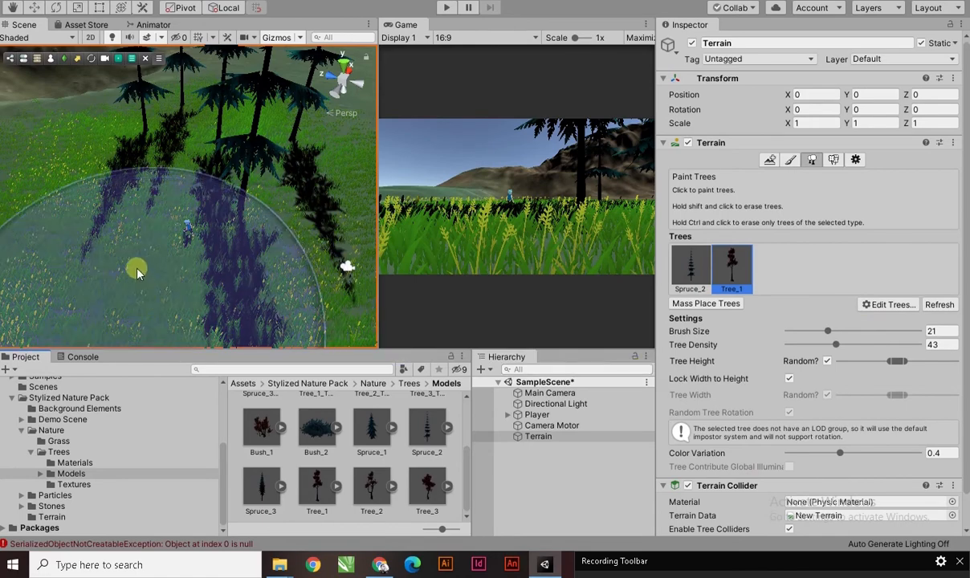
click(73, 208)
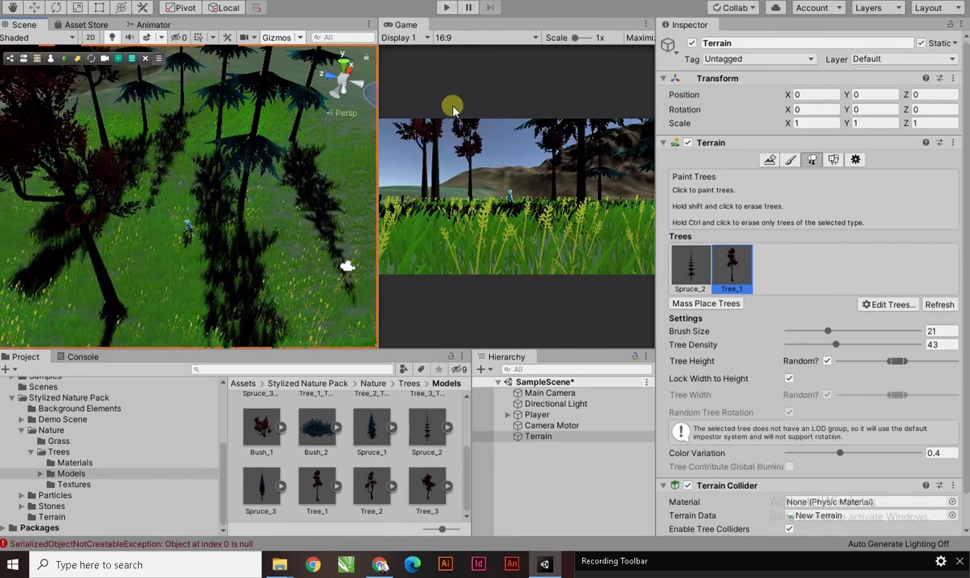
- Run the scene, walk the player into the Tree_1 trunk to test for collision, and stop play mode
click(444, 8)
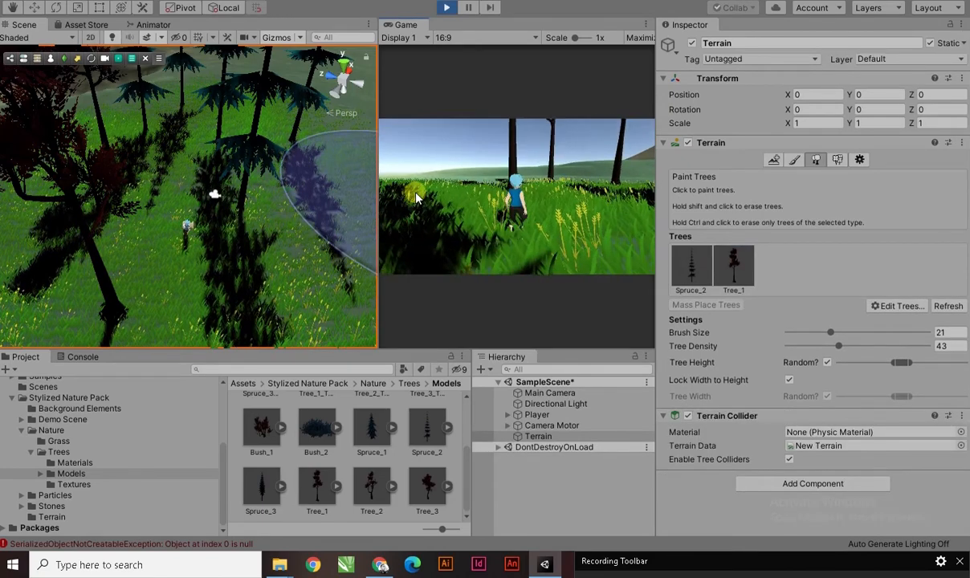
key(w)
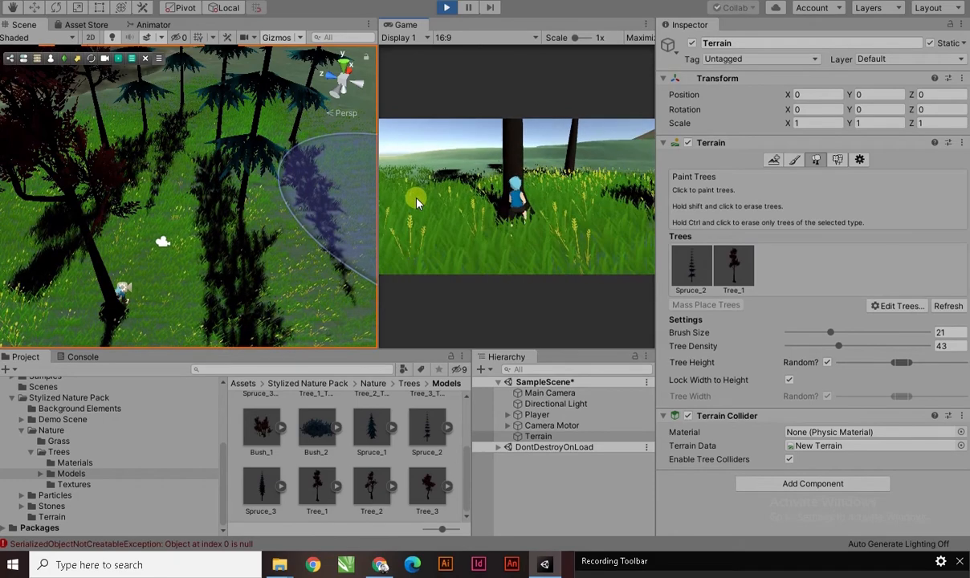
key(s)
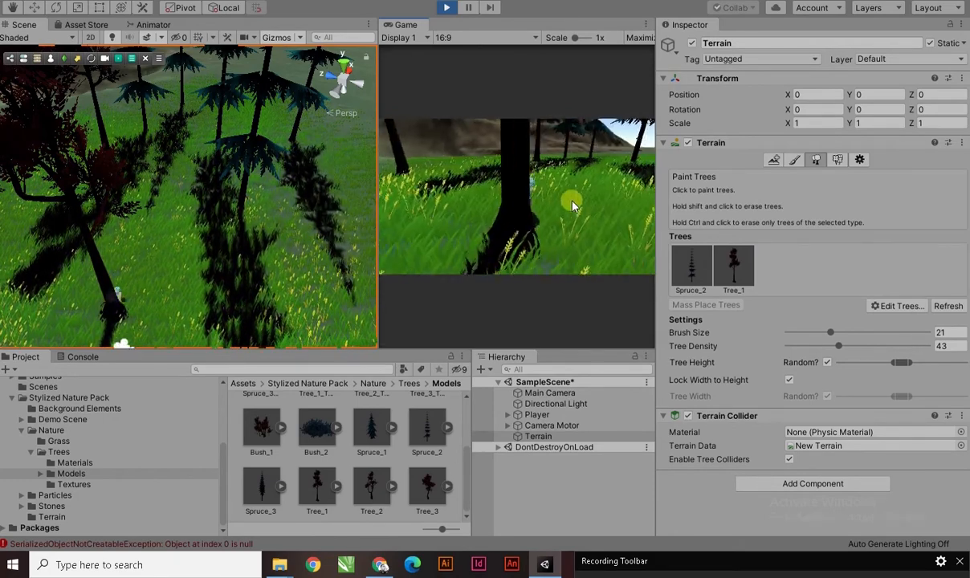
key(w)
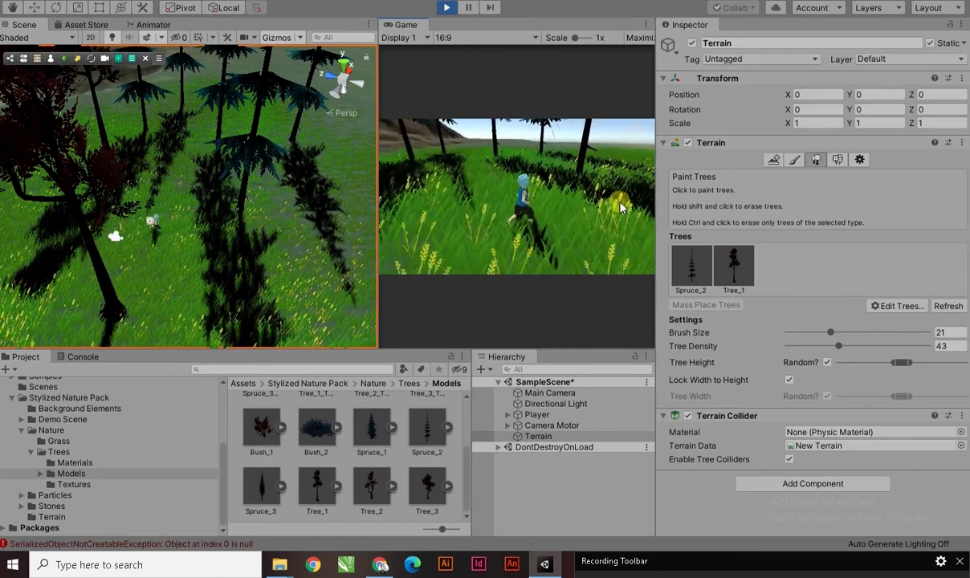
key(d)
key(w)
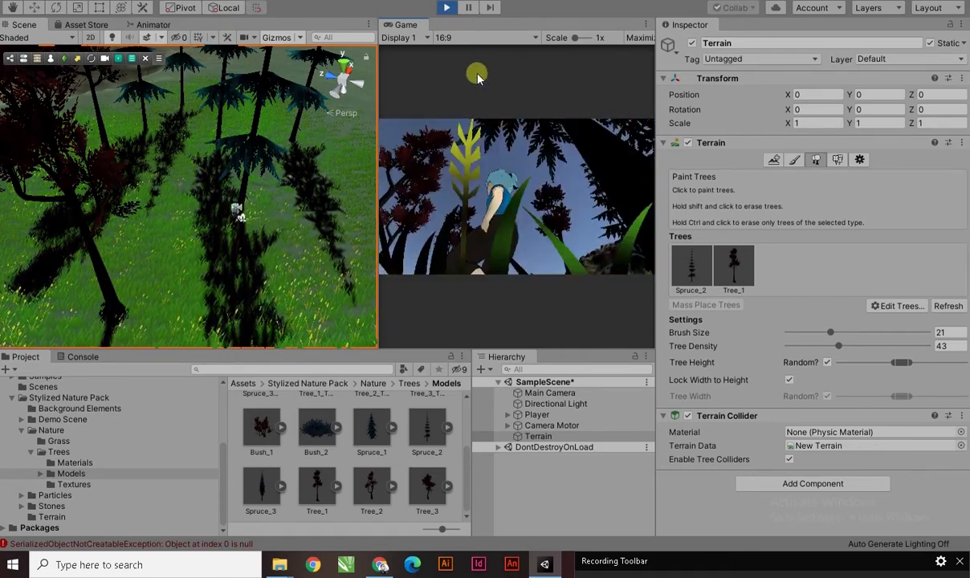
click(445, 8)
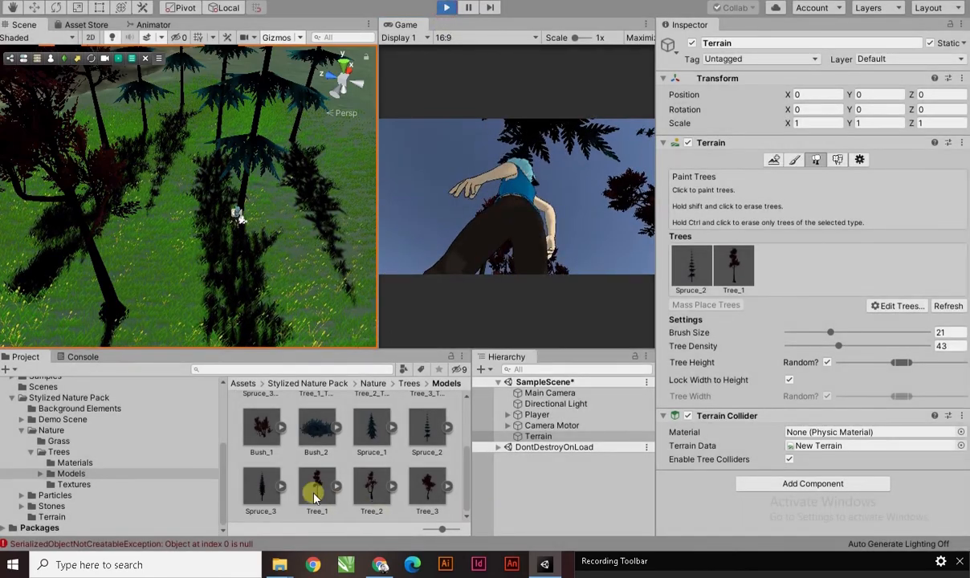
- Open the Tree_1 prefab for editing and add a Capsule Collider component to it
click(316, 497)
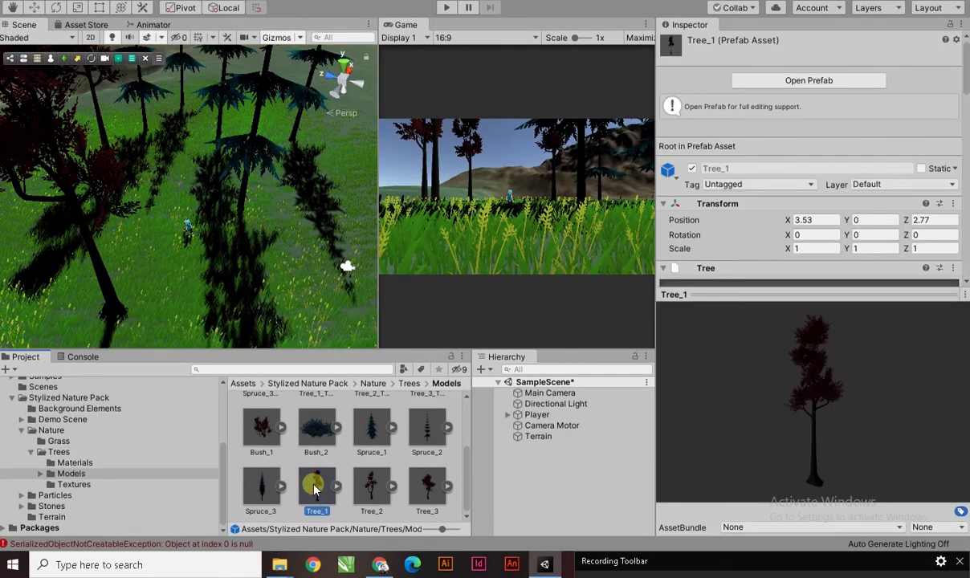
double_click(316, 490)
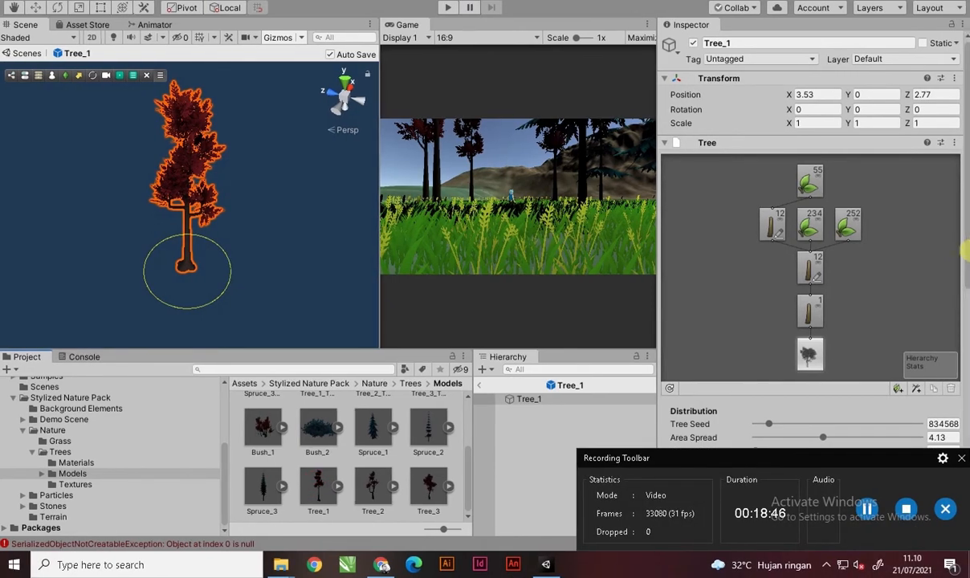
drag(962, 252, 962, 474)
drag(858, 462, 790, 540)
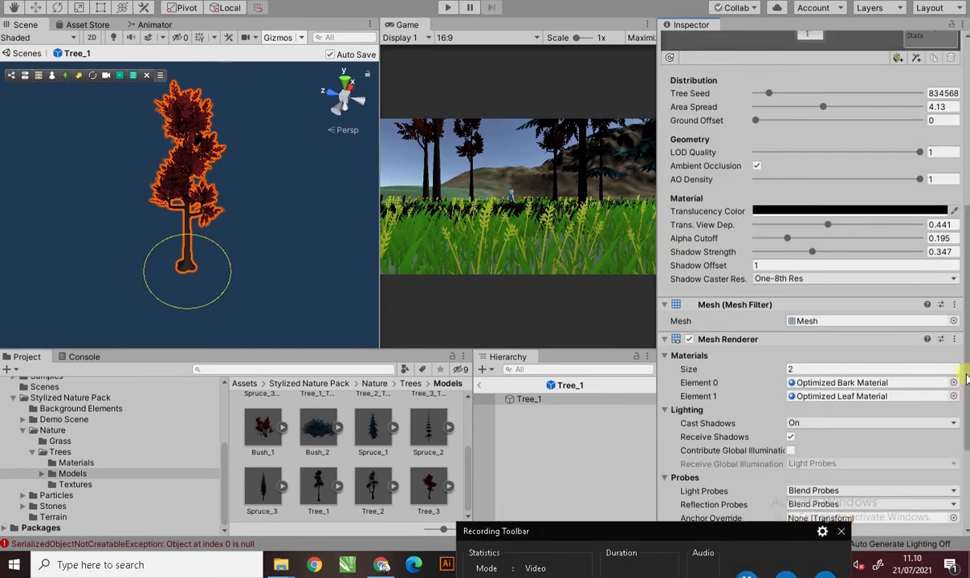
drag(964, 436, 950, 546)
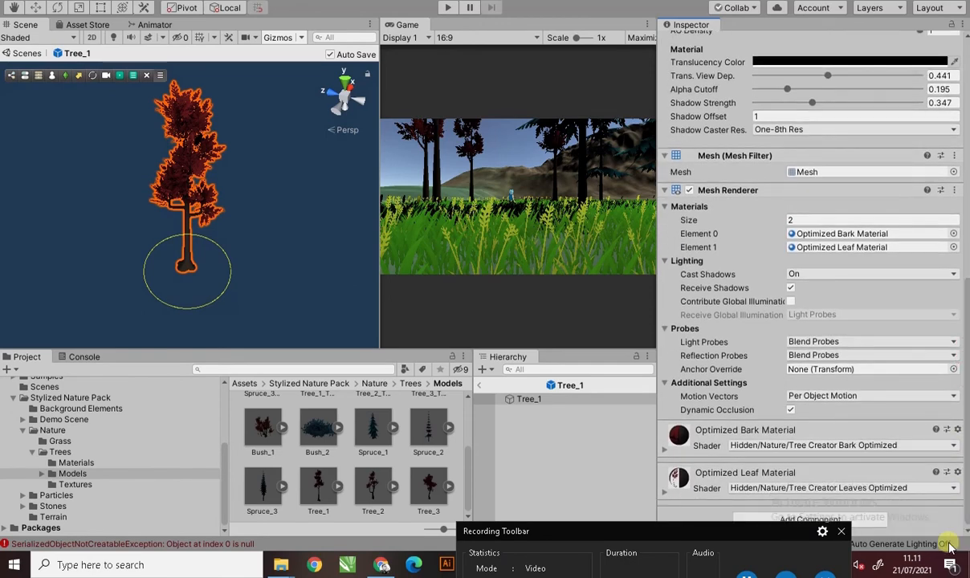
click(884, 521)
text(col)
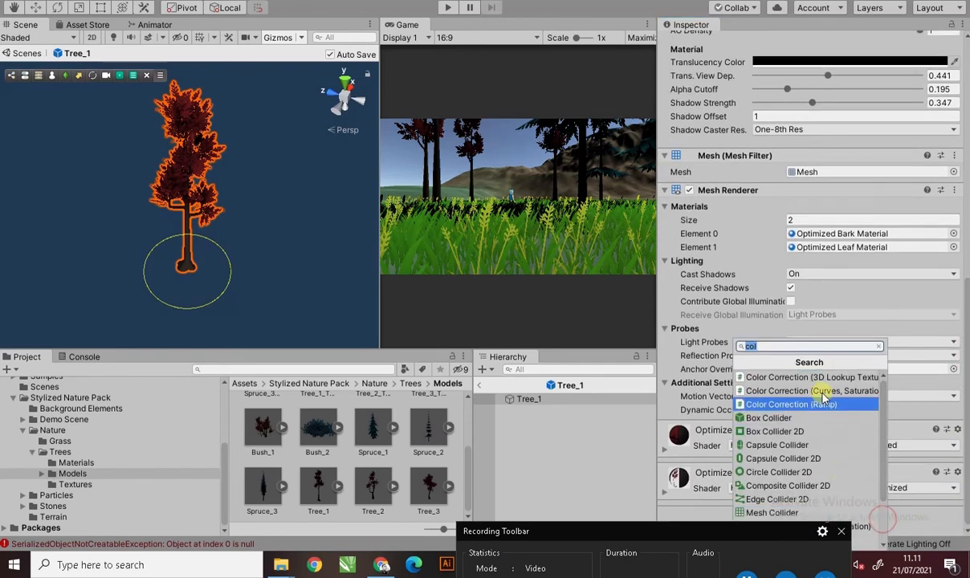
click(779, 447)
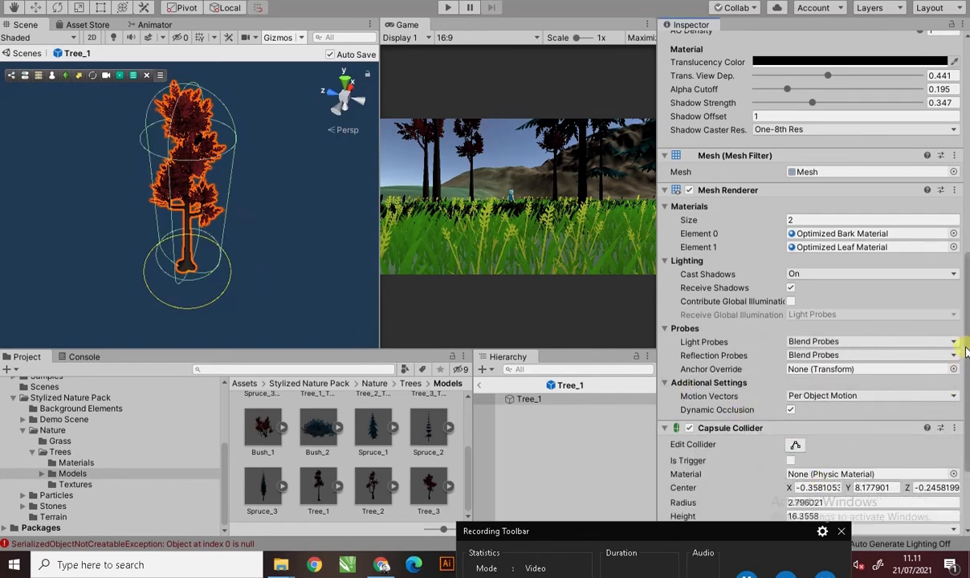
- Fit Tree_1's capsule collider to the trunk with radius 0.68, center X 0.08 and center Z -0.03, and return to the scene
scroll(963, 374, down, 4)
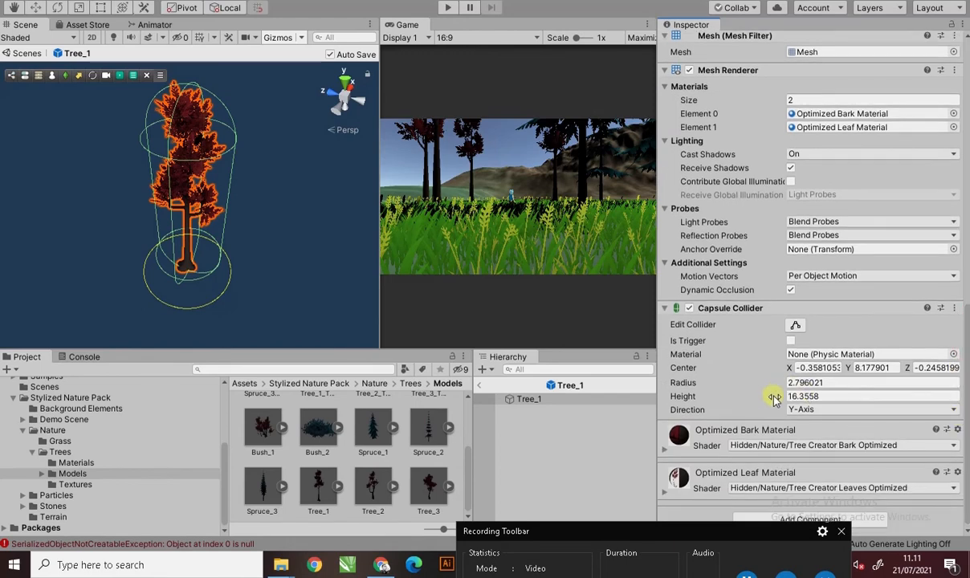
drag(780, 385, 727, 393)
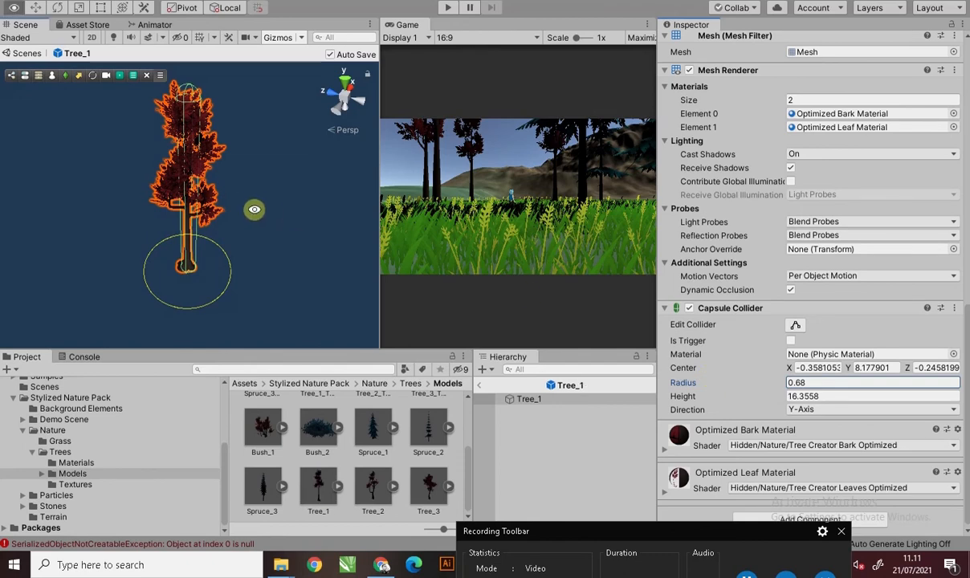
alt+drag(254, 209, 887, 132)
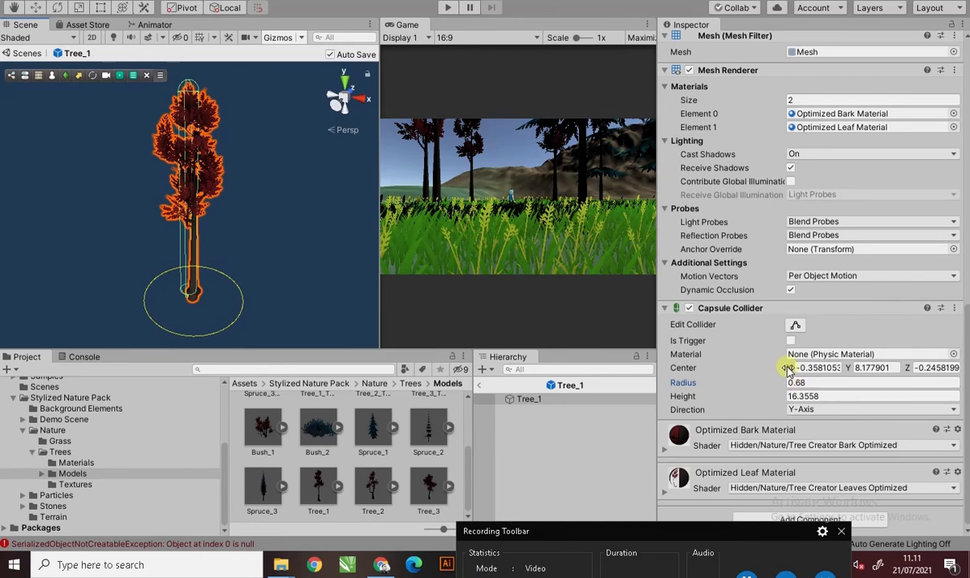
drag(791, 368, 799, 371)
click(292, 244)
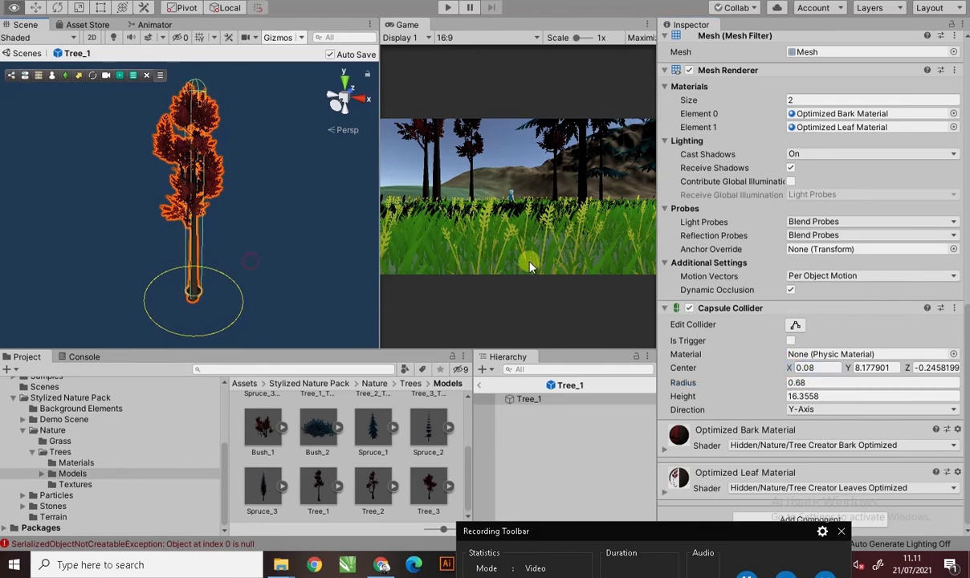
alt+drag(235, 256, 577, 205)
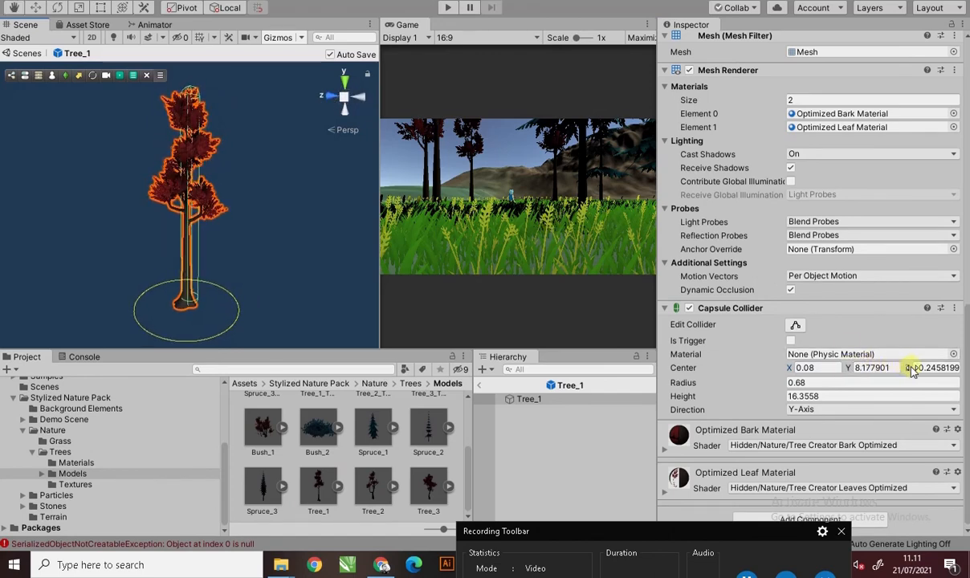
drag(911, 369, 914, 371)
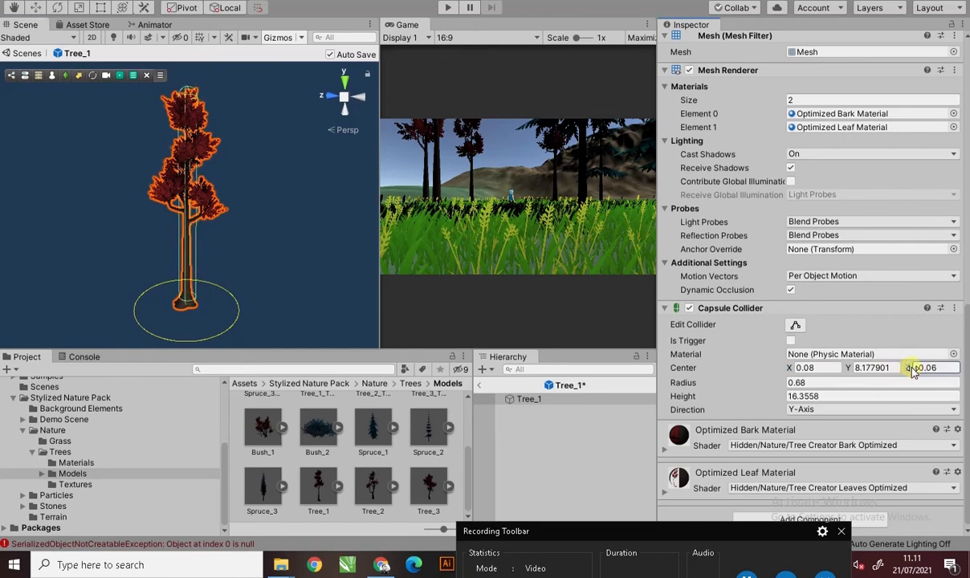
alt+drag(273, 232, 289, 245)
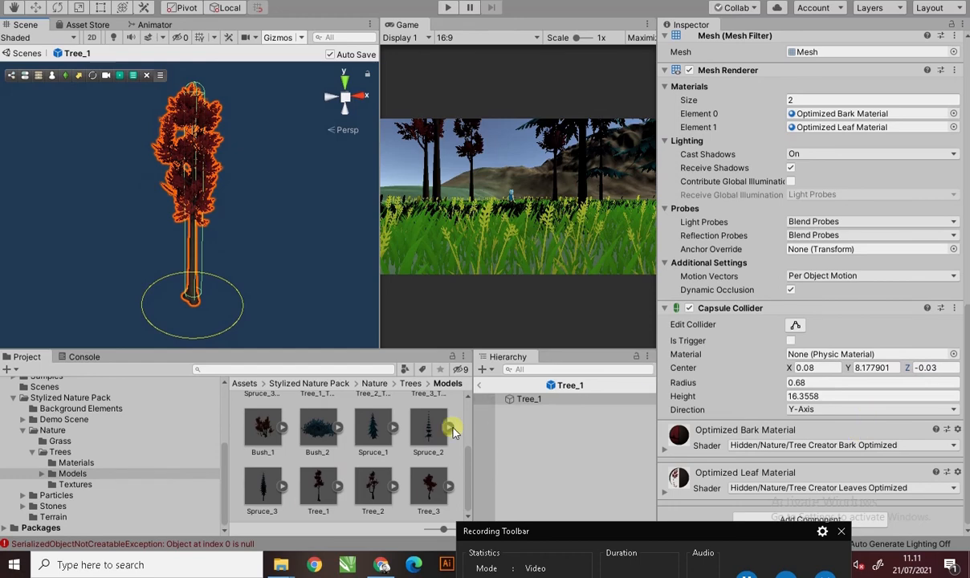
click(477, 386)
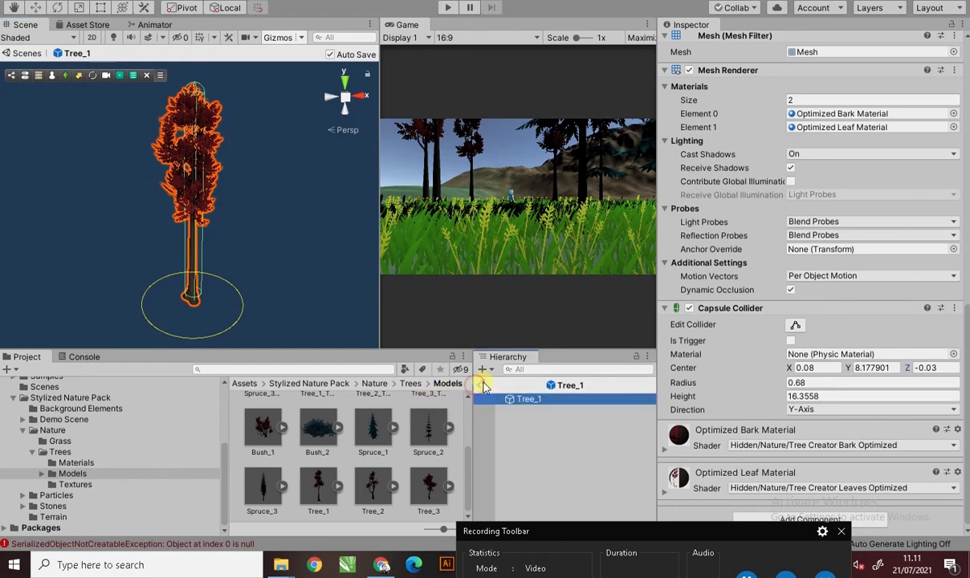
click(484, 386)
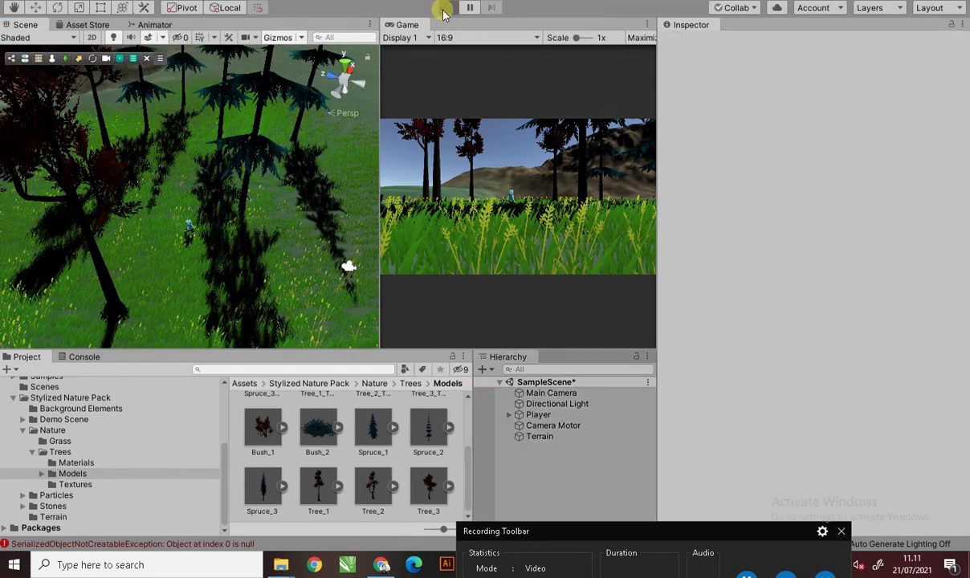
- Run the scene, walk the player against and around the Tree_1 trunk to test its new collider, and stop play mode
click(445, 8)
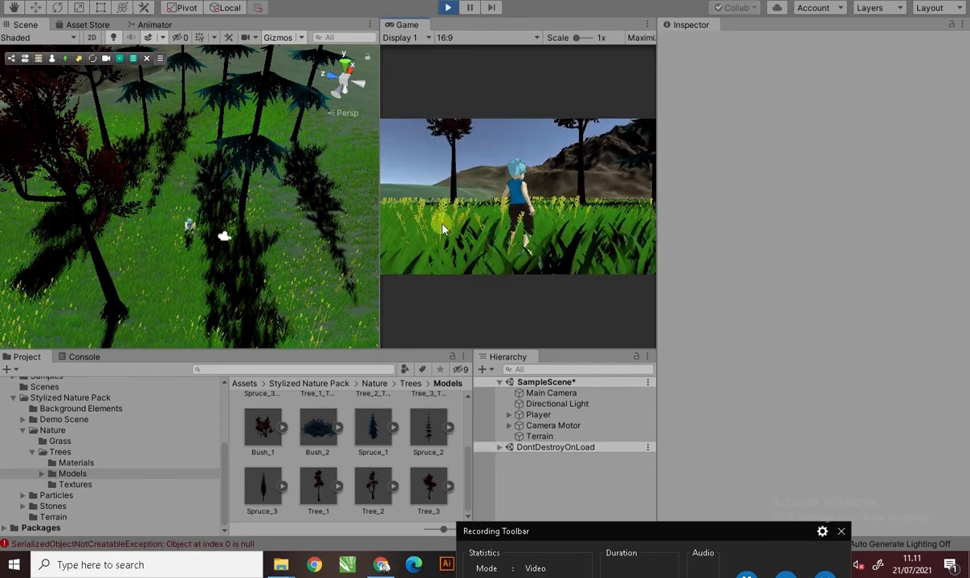
key(w)
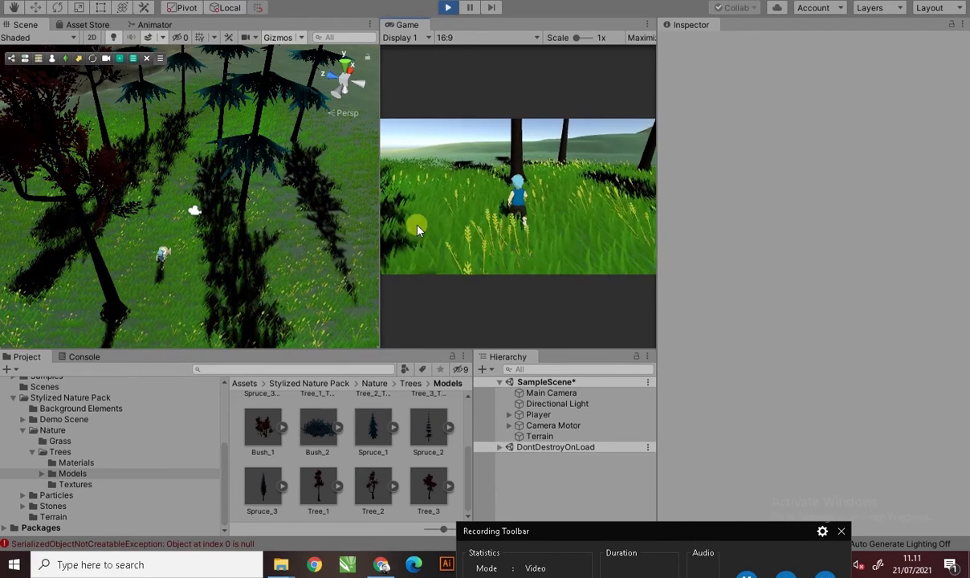
key(w)
key(a)
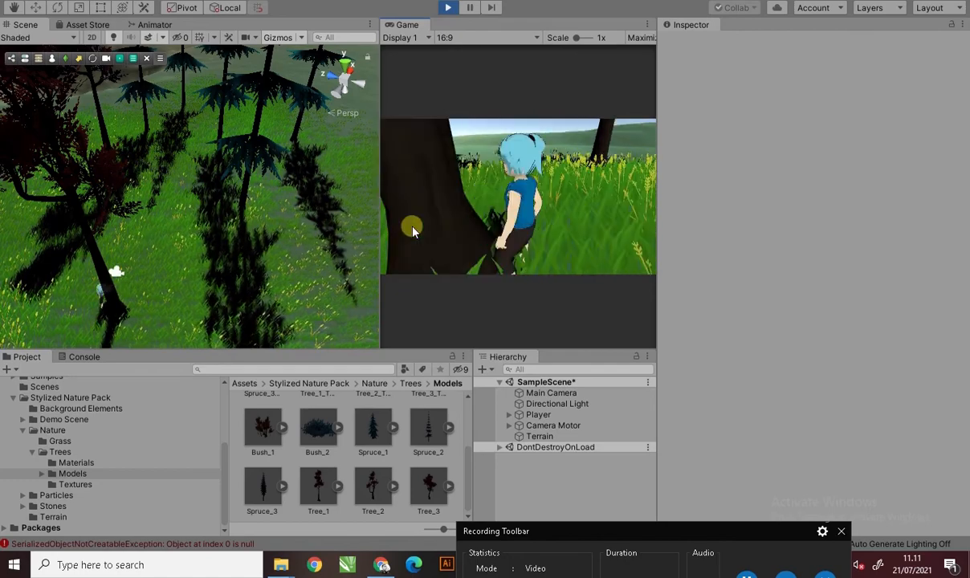
key(s)
key(w)
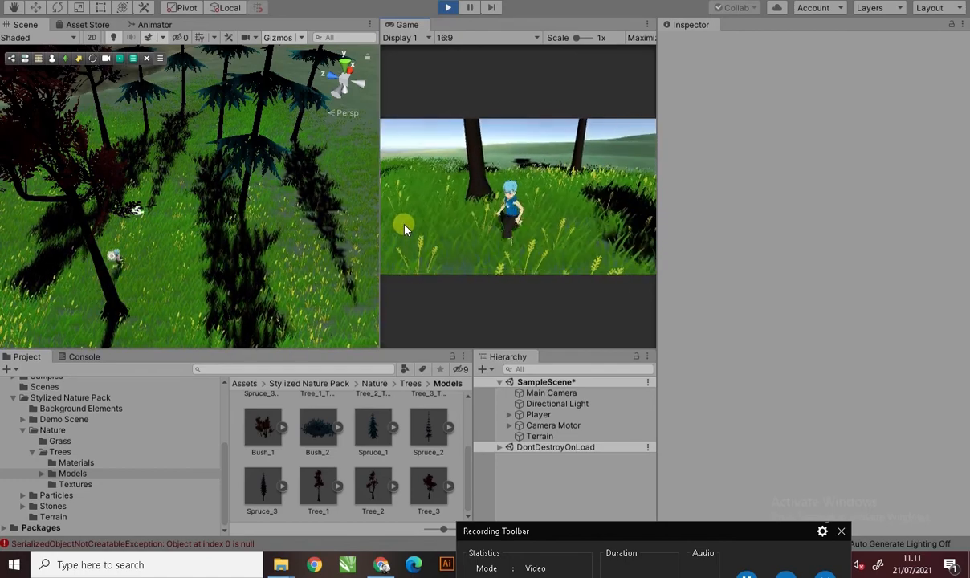
key(w)
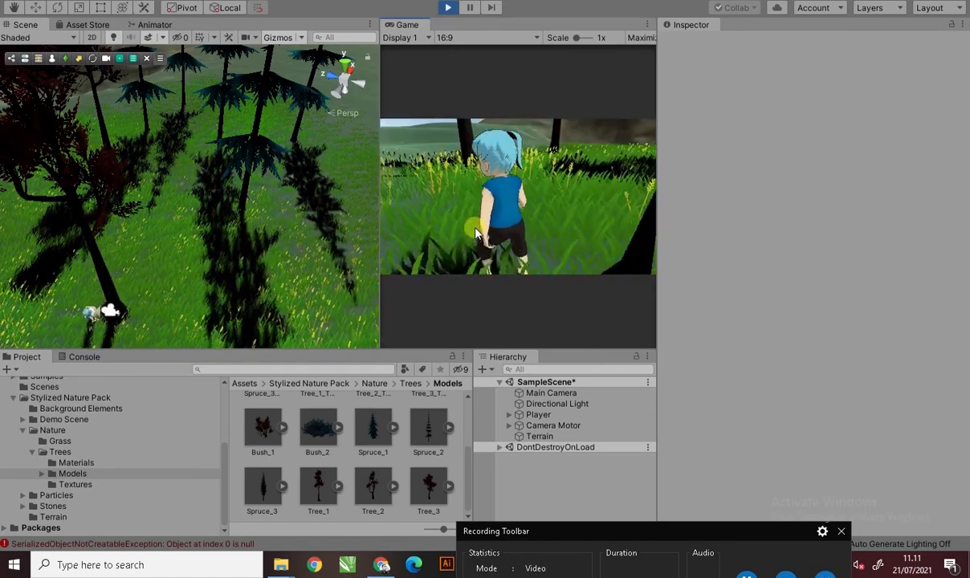
key(w)
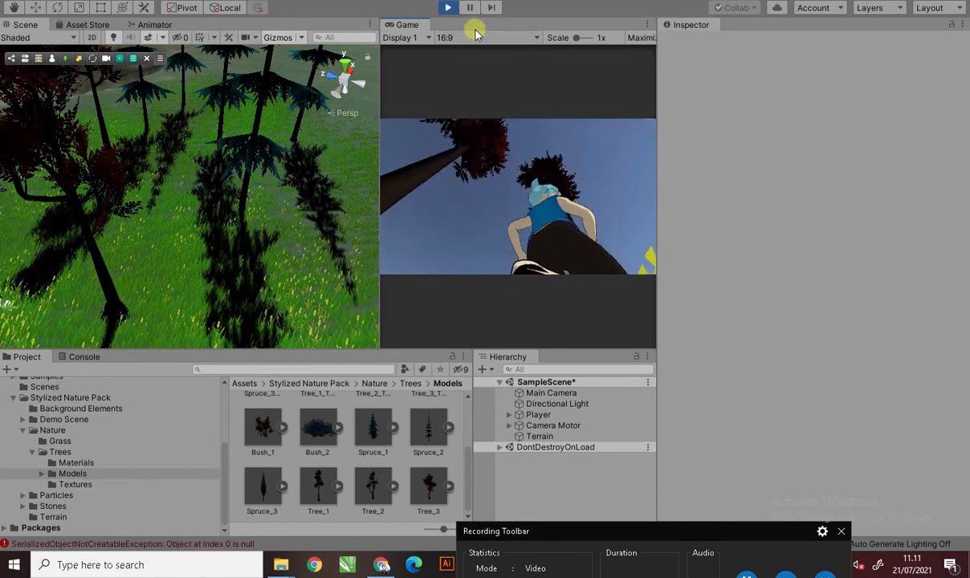
click(449, 8)
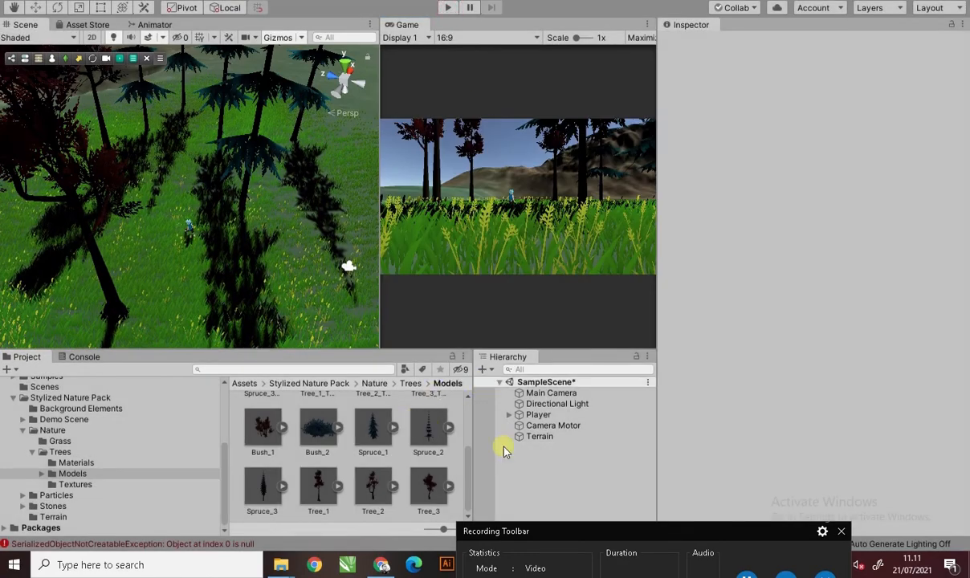
- Try to add the Bush_2 prefab as a detail mesh to the terrain's paintable details
click(536, 442)
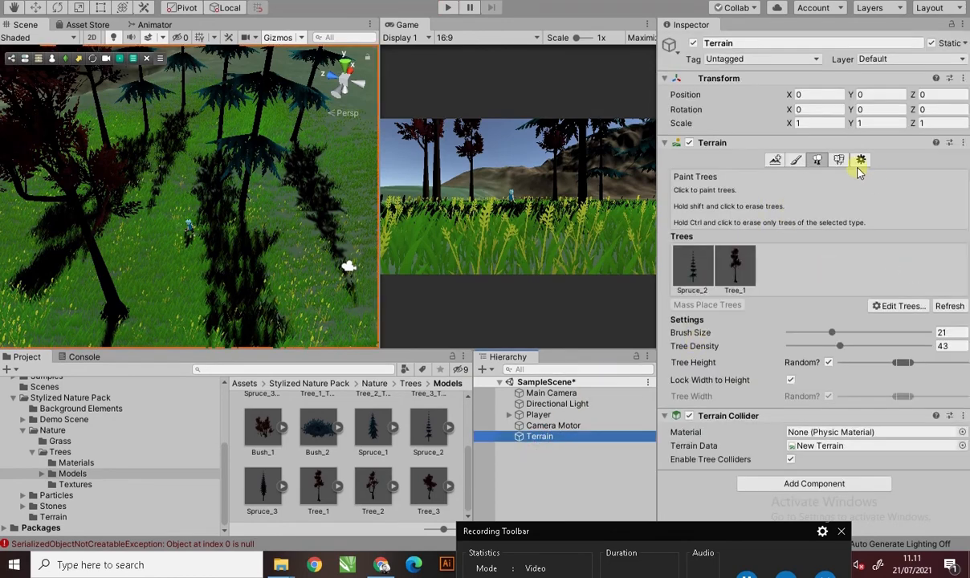
click(838, 160)
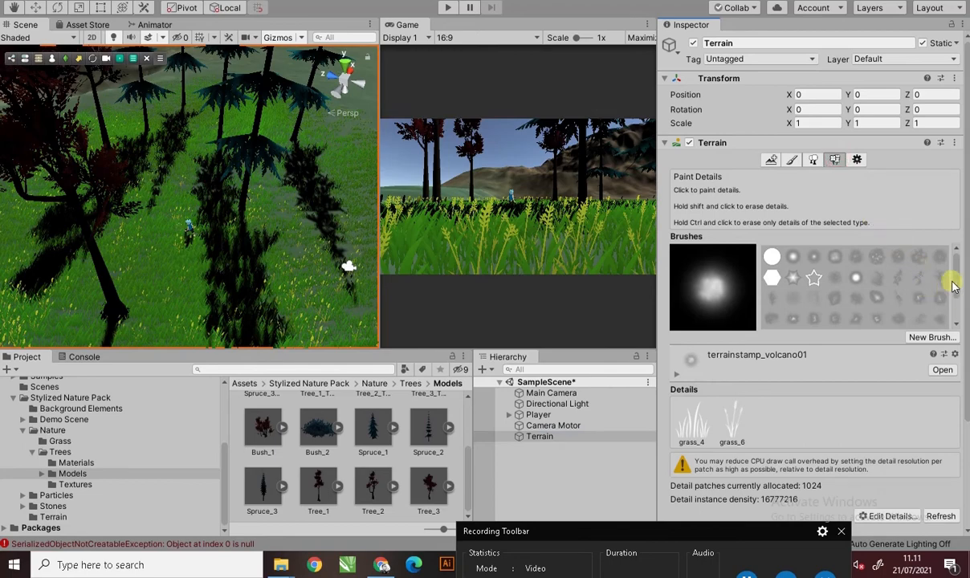
drag(967, 261, 959, 366)
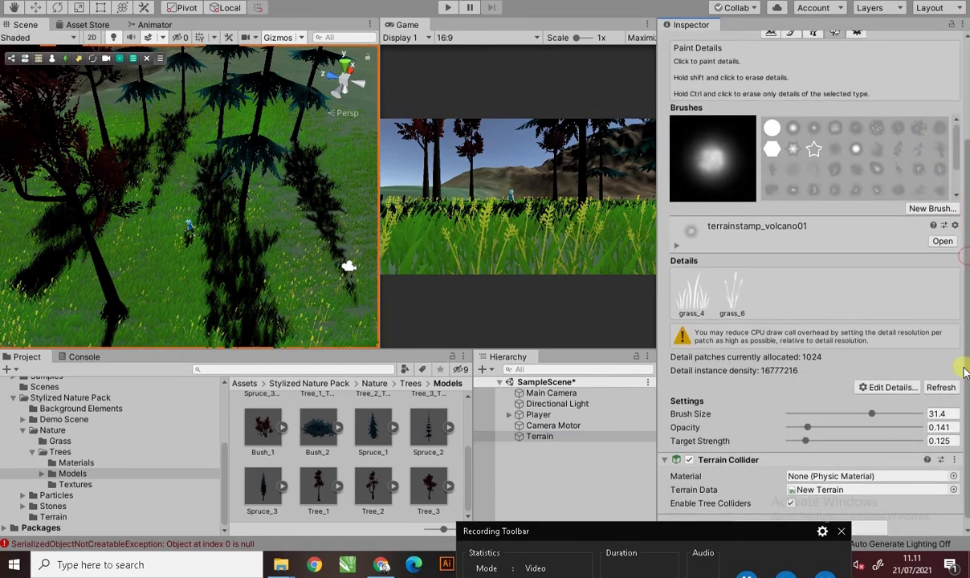
click(905, 387)
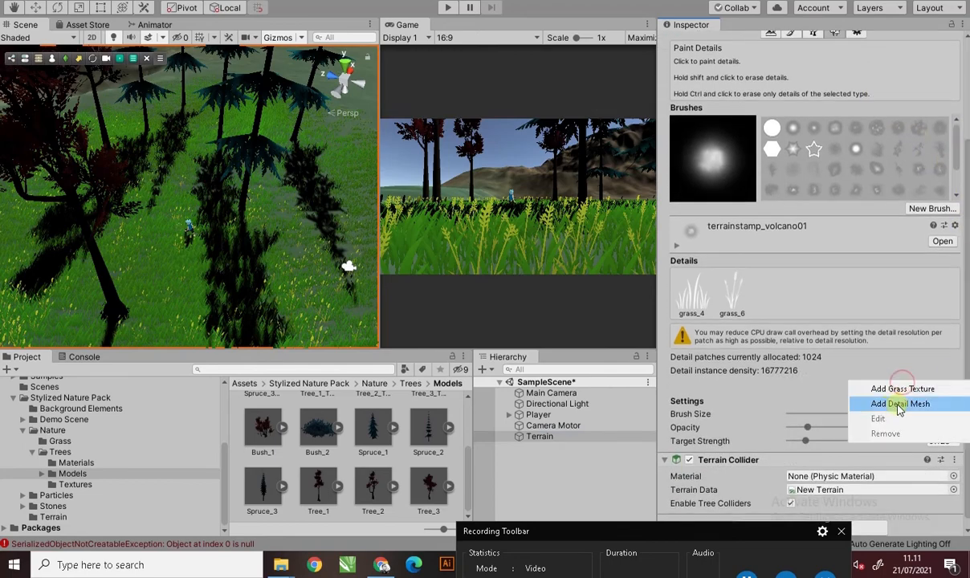
click(899, 403)
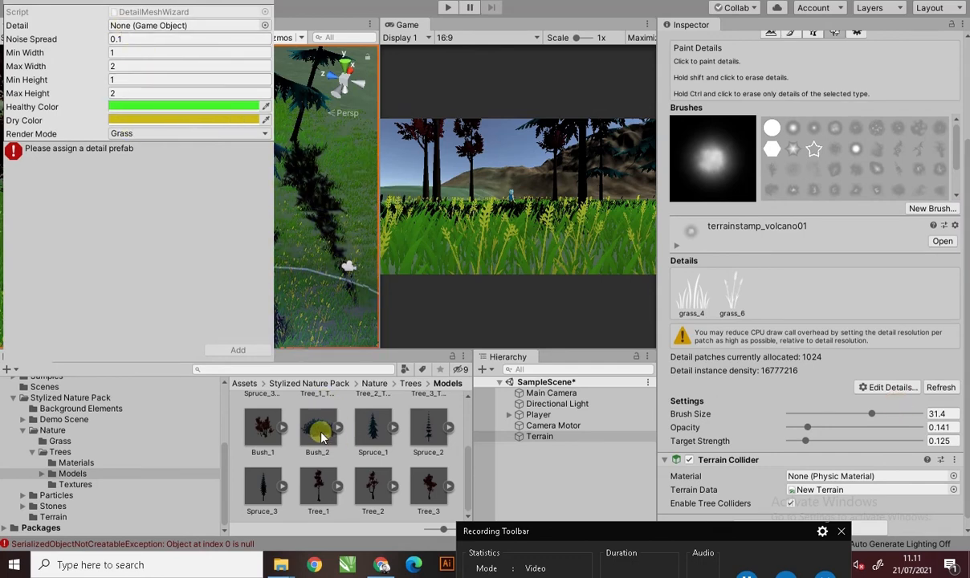
drag(322, 438, 193, 32)
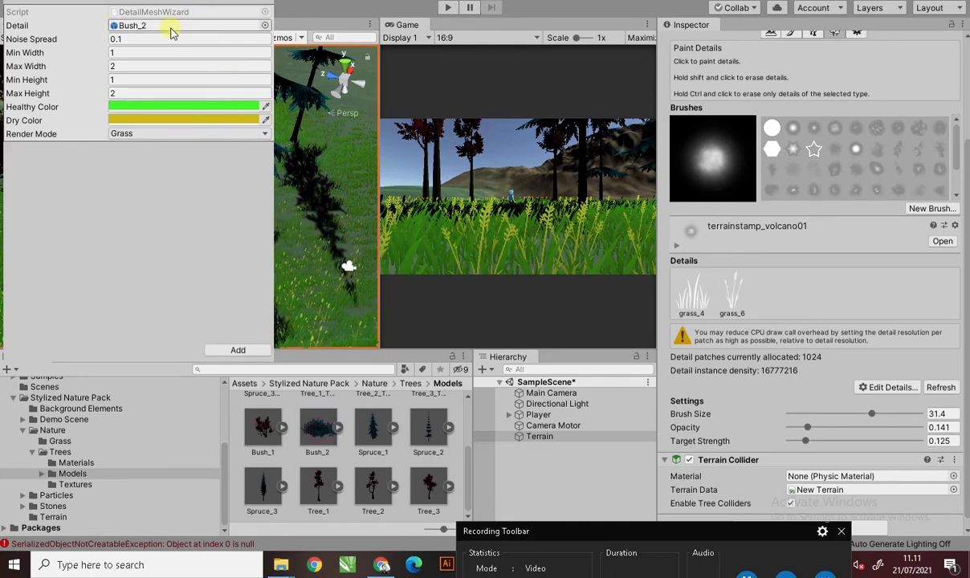
click(236, 351)
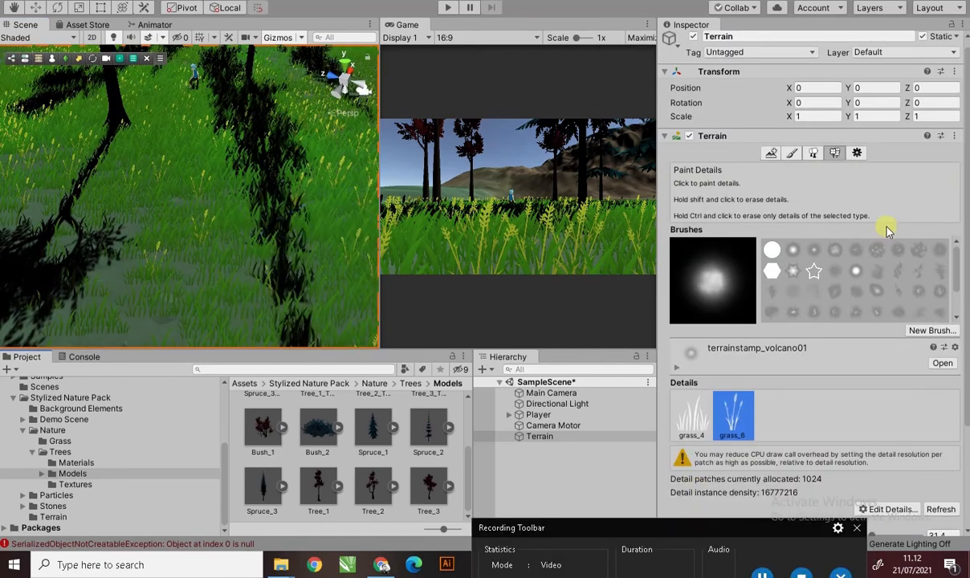
- Add the Bush_1 prefab to the terrain's paintable trees and paint bushes over the grass near the player
click(818, 154)
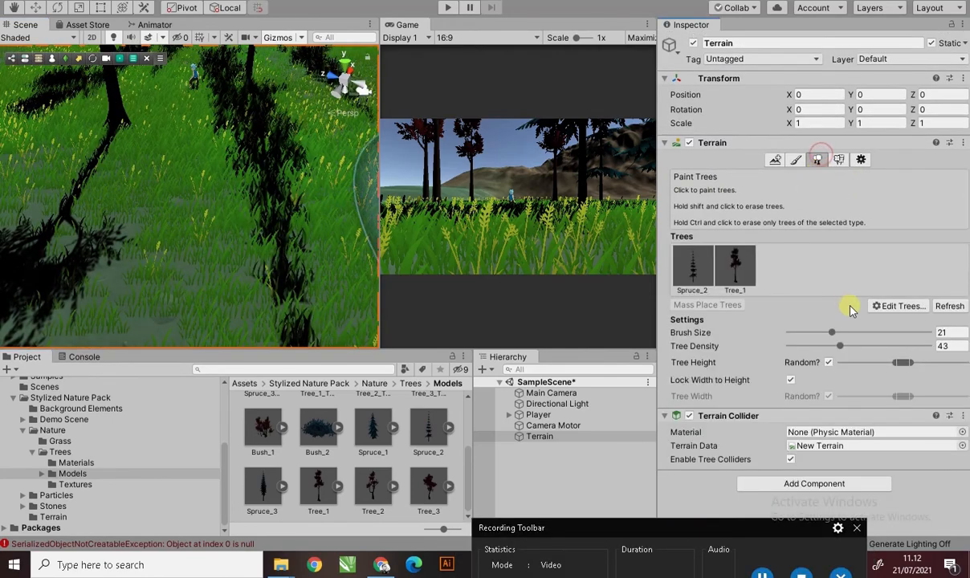
click(883, 306)
click(901, 309)
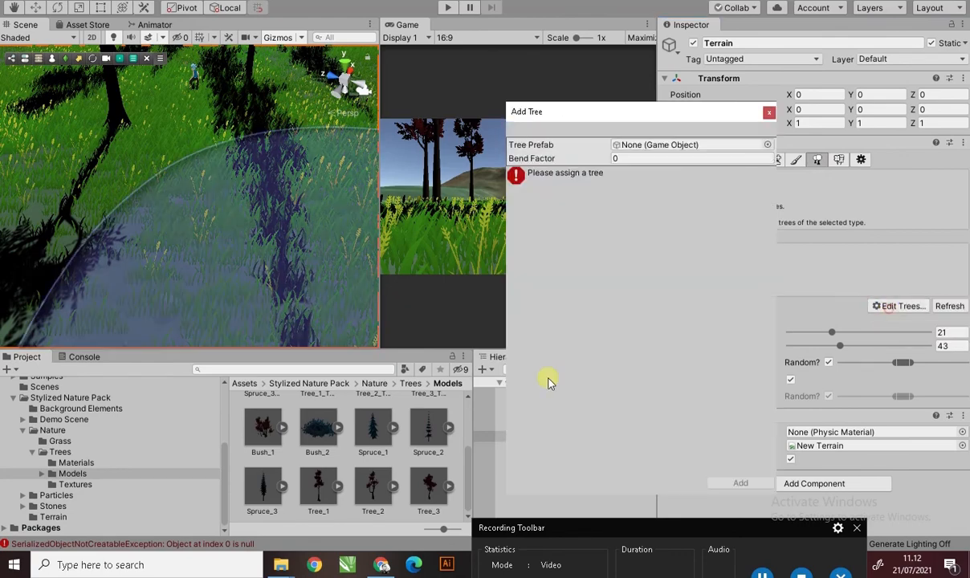
drag(261, 430, 645, 151)
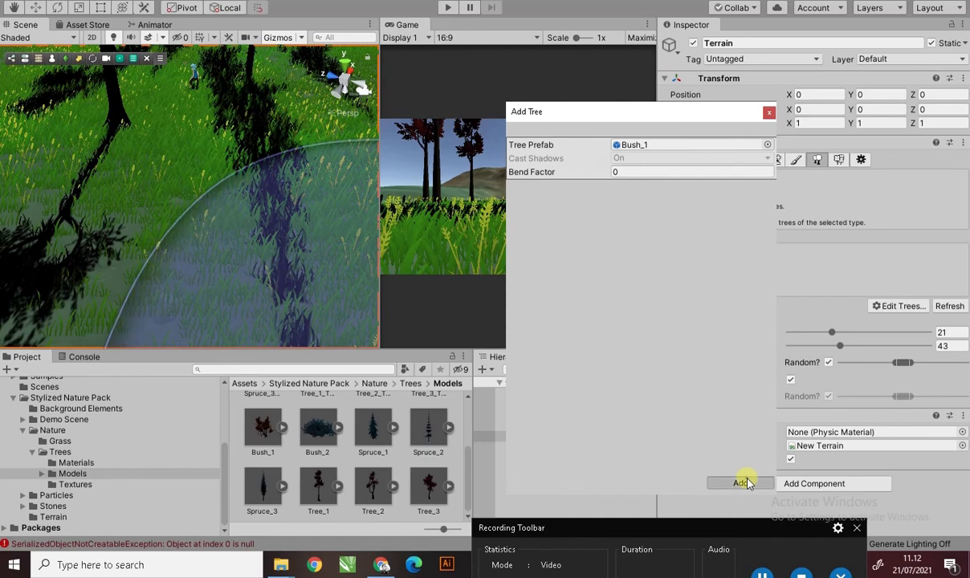
click(740, 482)
mouse_move(237, 207)
mouse_down()
mouse_move(301, 163)
mouse_move(293, 172)
mouse_move(210, 119)
mouse_move(283, 104)
mouse_move(293, 182)
mouse_up()
middle_drag(294, 178, 289, 212)
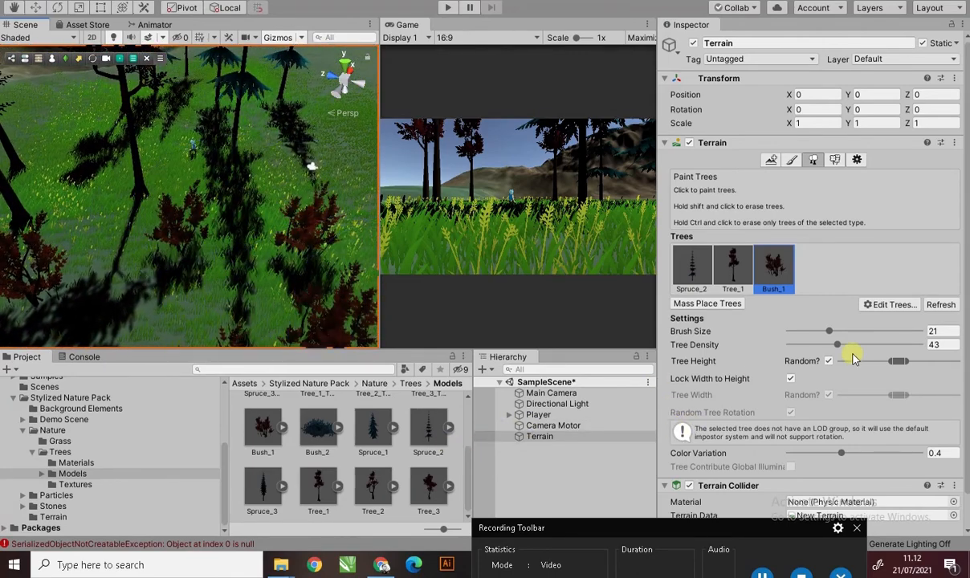
- Add the Bush_2 prefab to the terrain's paintable trees and reselect the terrain
click(887, 307)
click(884, 307)
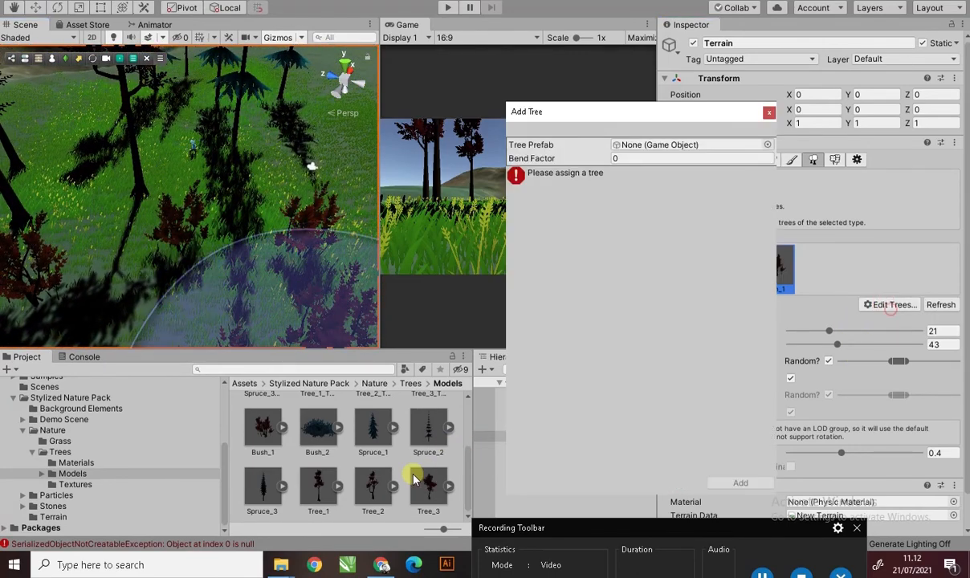
click(321, 429)
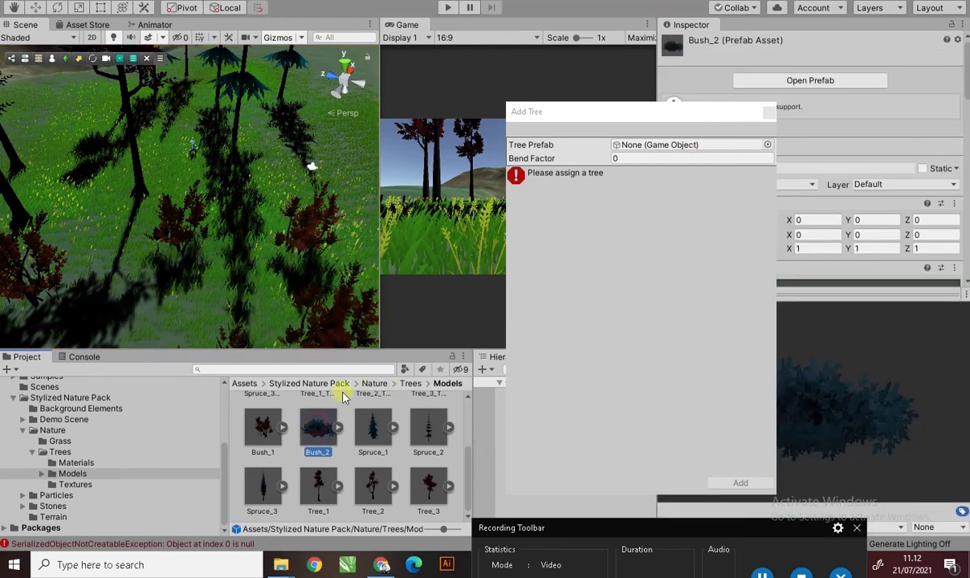
drag(625, 157, 635, 146)
click(739, 483)
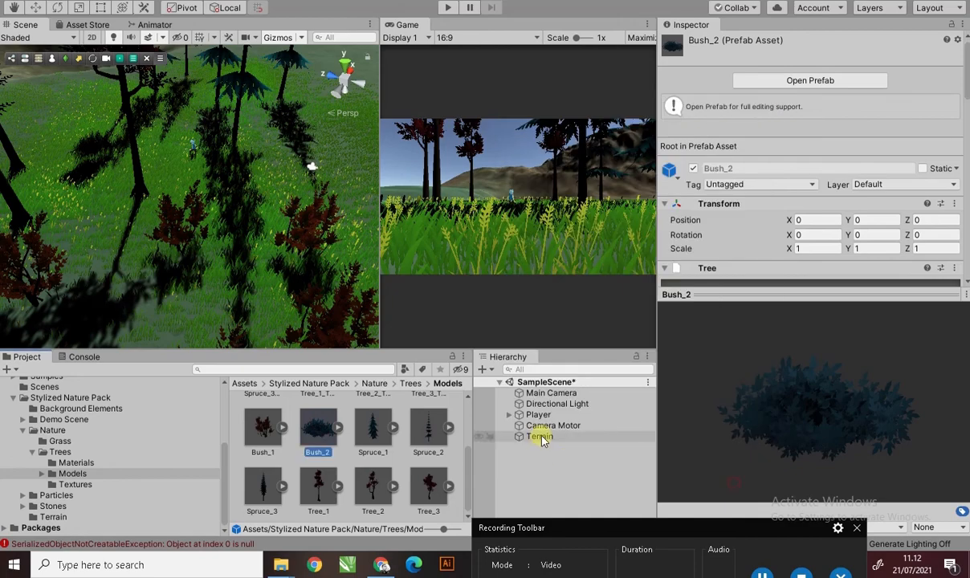
click(539, 436)
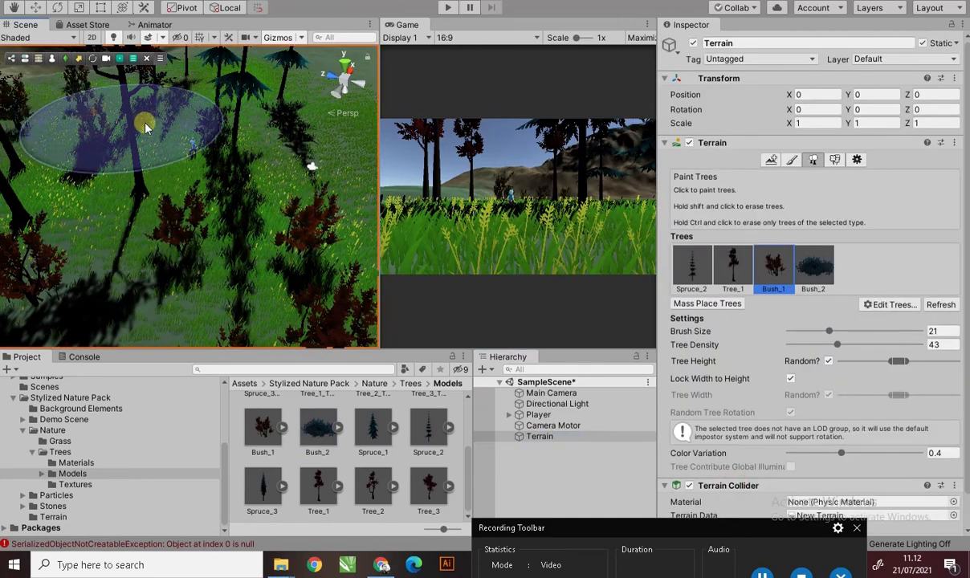
- Paint more Bush_1 bushes behind the player, and scatter Bush_2 bushes across the same grassy area
click(317, 111)
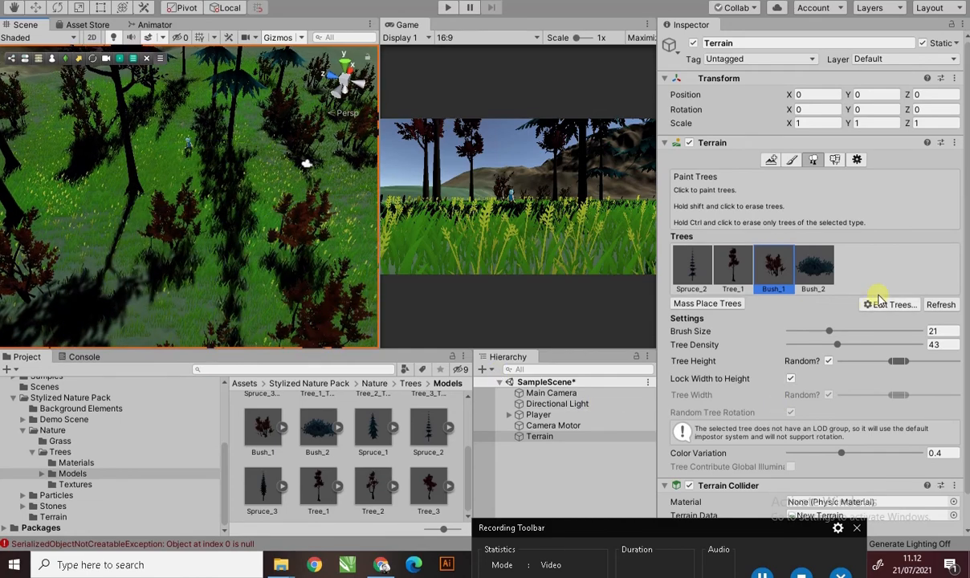
click(807, 280)
click(87, 137)
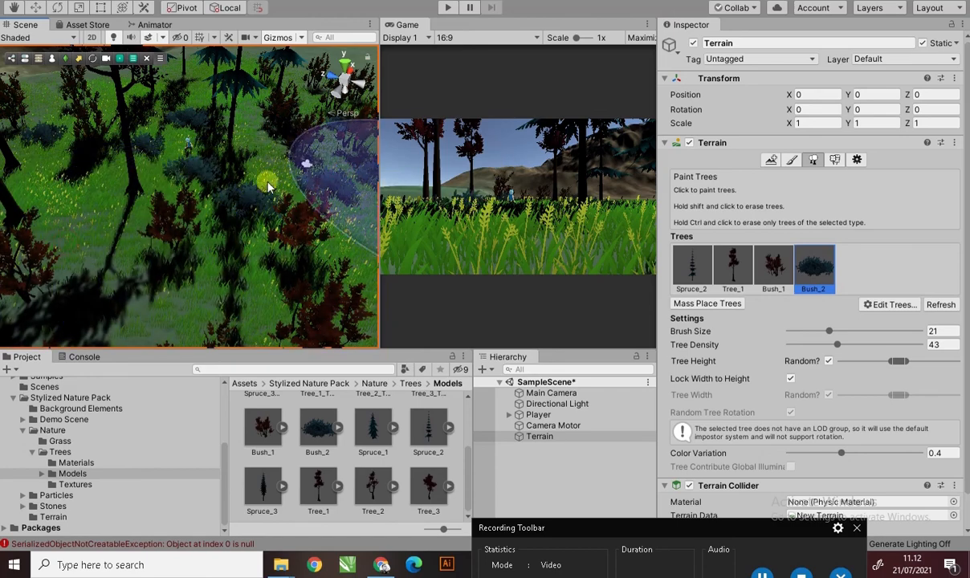
click(19, 269)
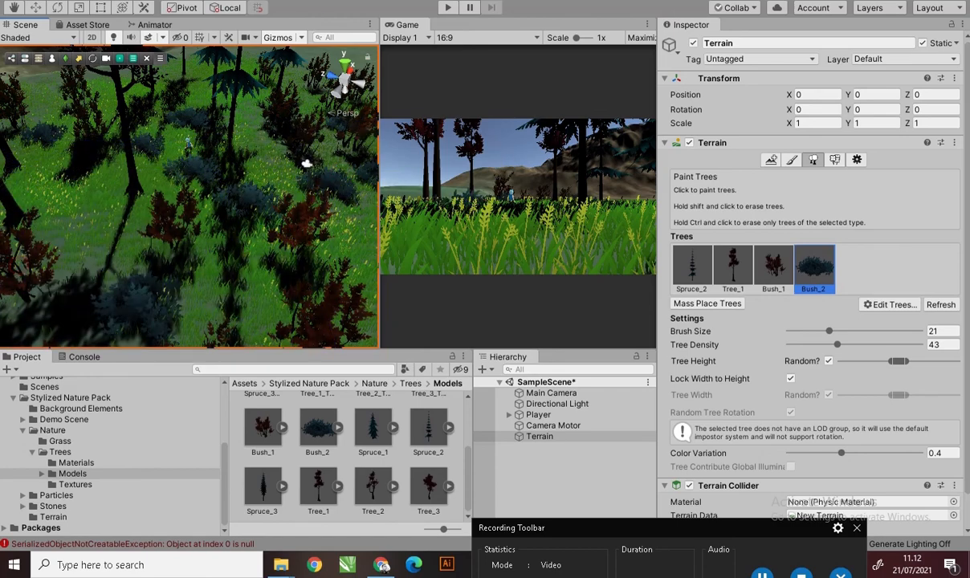
- Run the scene, walk the player among the painted bushes to view them, and stop play mode
click(448, 8)
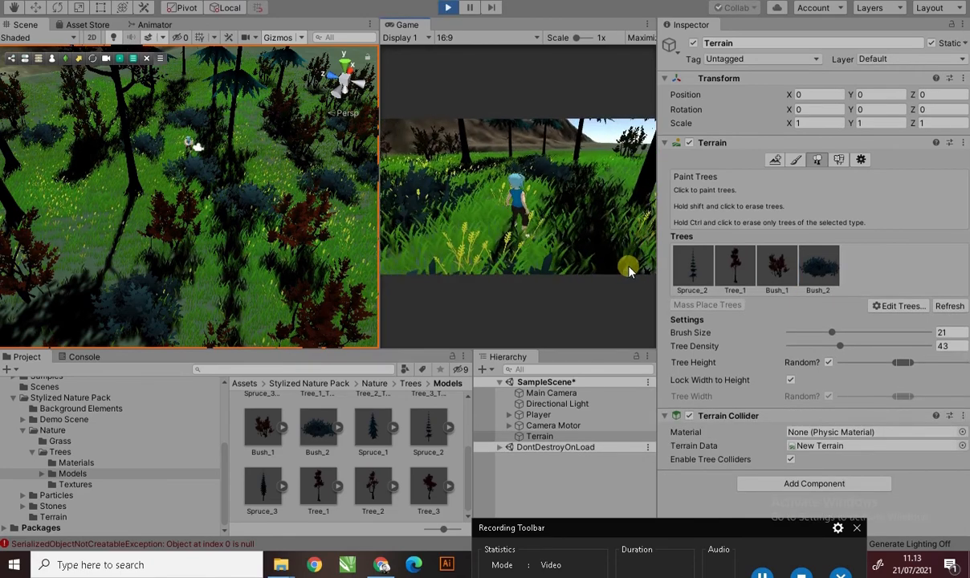
key(w)
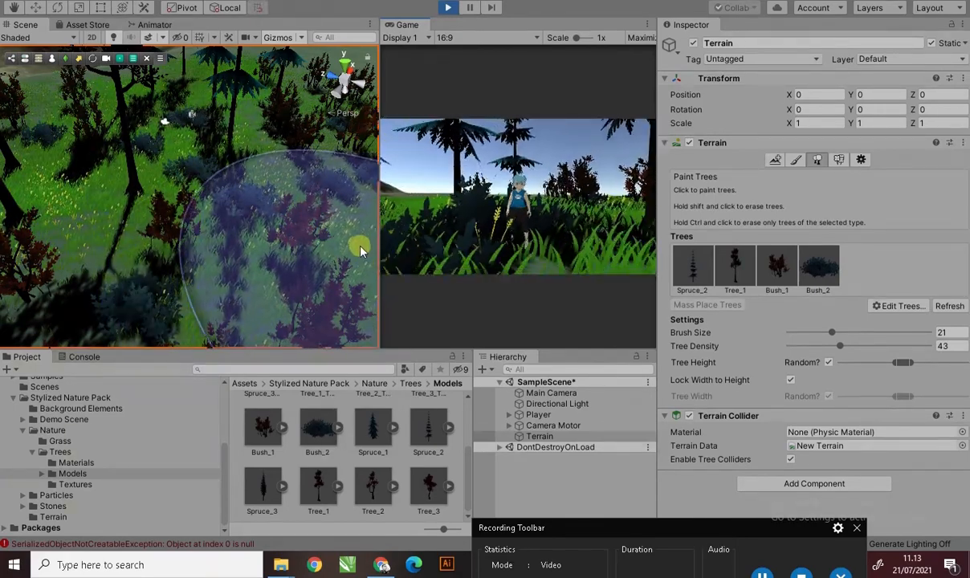
click(450, 8)
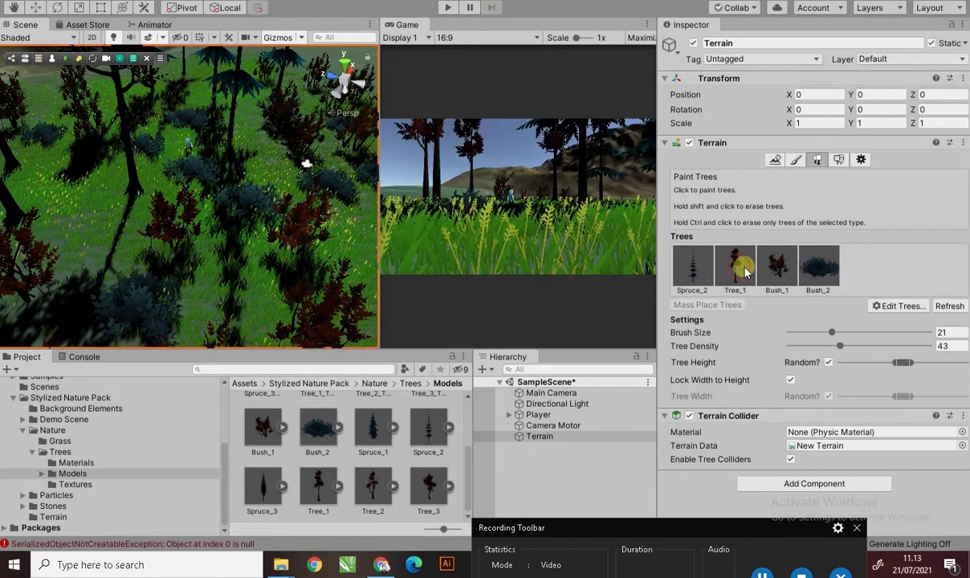
- Paint Tree_1 trees around the edges of the bush area, raising the tree density to 62
click(732, 275)
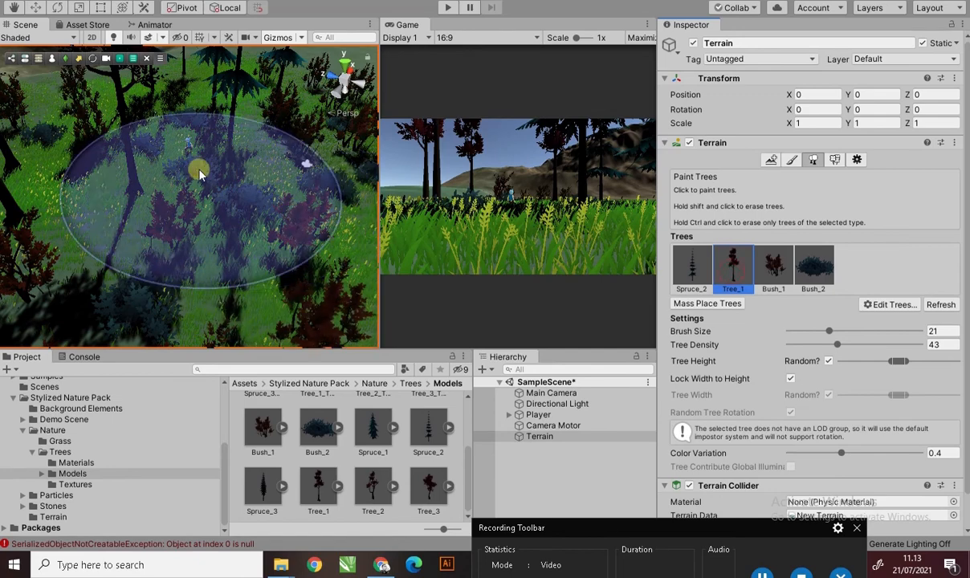
scroll(173, 191, down, 3)
middle_drag(184, 203, 242, 188)
scroll(210, 245, up, 1)
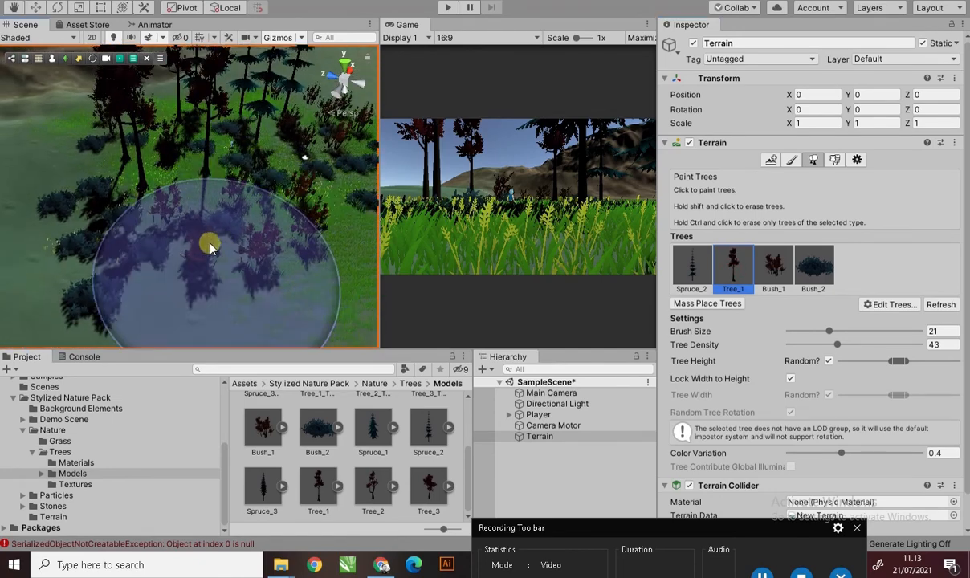
mouse_move(194, 239)
mouse_down()
mouse_move(42, 208)
mouse_move(66, 163)
mouse_move(107, 183)
mouse_move(193, 181)
mouse_up()
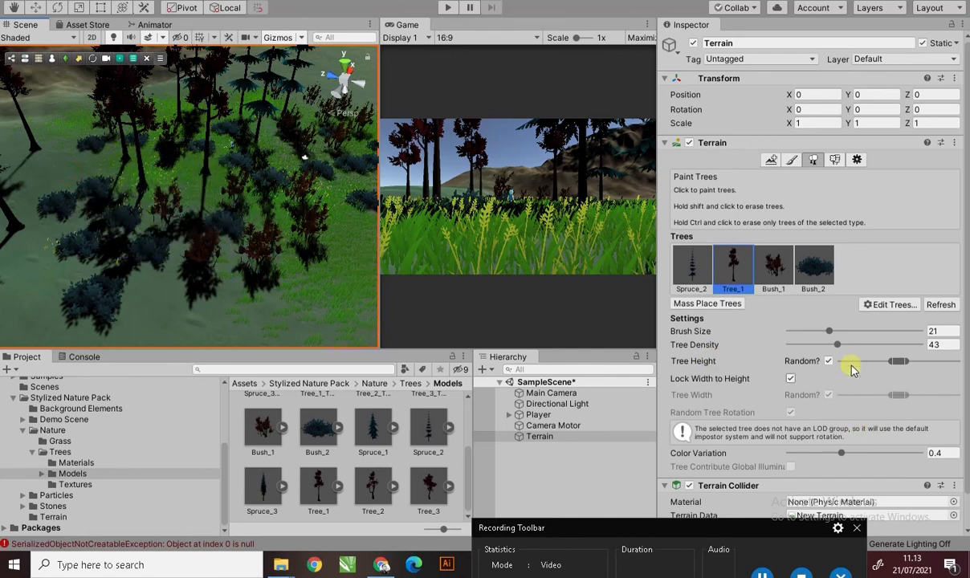
click(78, 199)
middle_drag(224, 269, 185, 281)
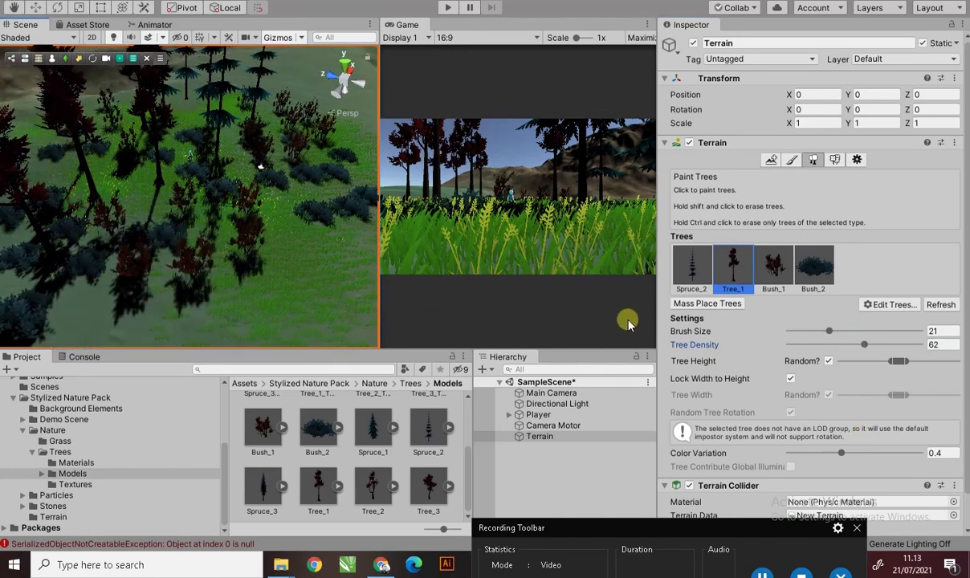
middle_drag(318, 249, 296, 227)
click(334, 221)
mouse_move(301, 285)
middle_down()
mouse_move(330, 281)
mouse_move(288, 249)
mouse_move(238, 253)
mouse_move(210, 189)
mouse_move(751, 279)
middle_up()
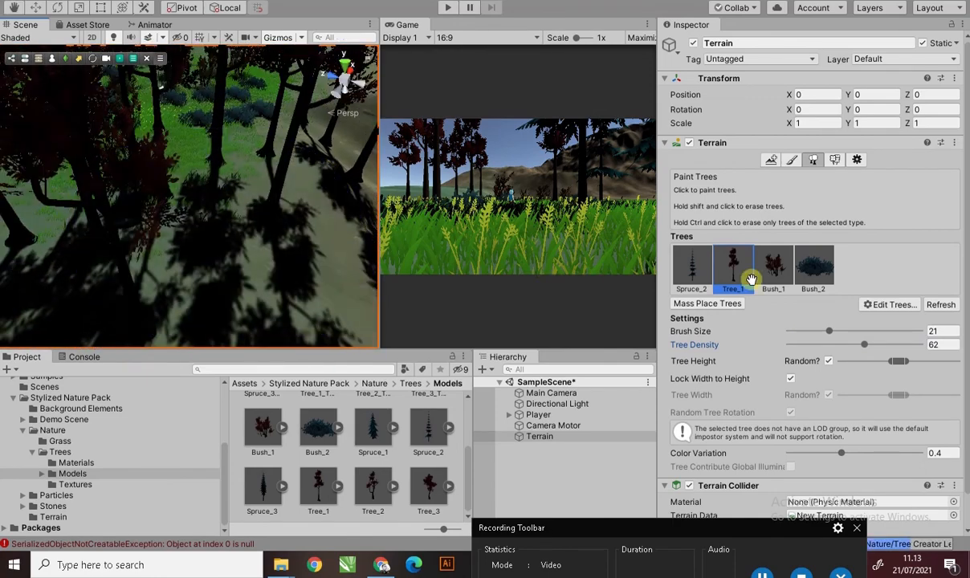
- Paint Spruce_2 trees at density 62 among the Tree_1 trees and on the open ground below the mountain slopes
click(701, 264)
click(268, 205)
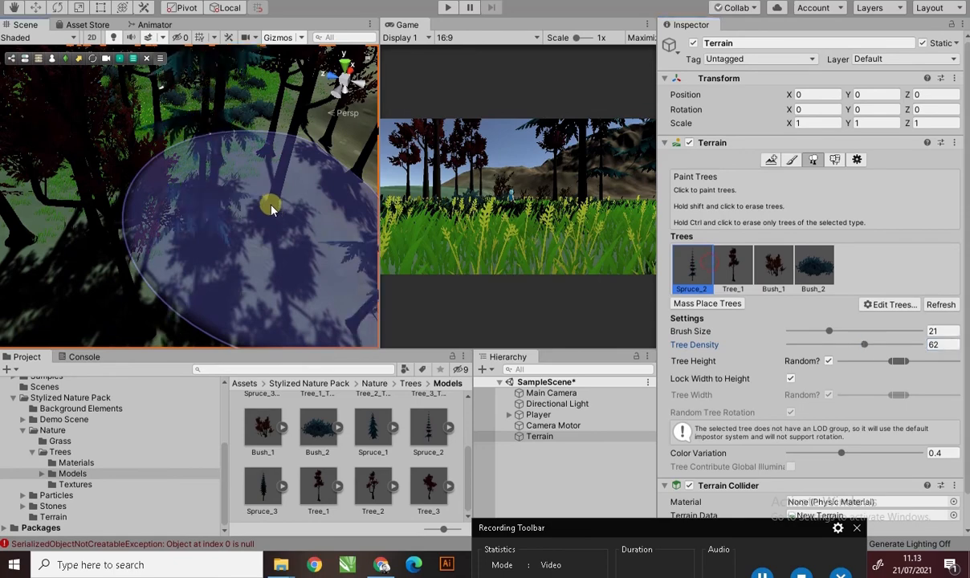
click(243, 263)
click(273, 202)
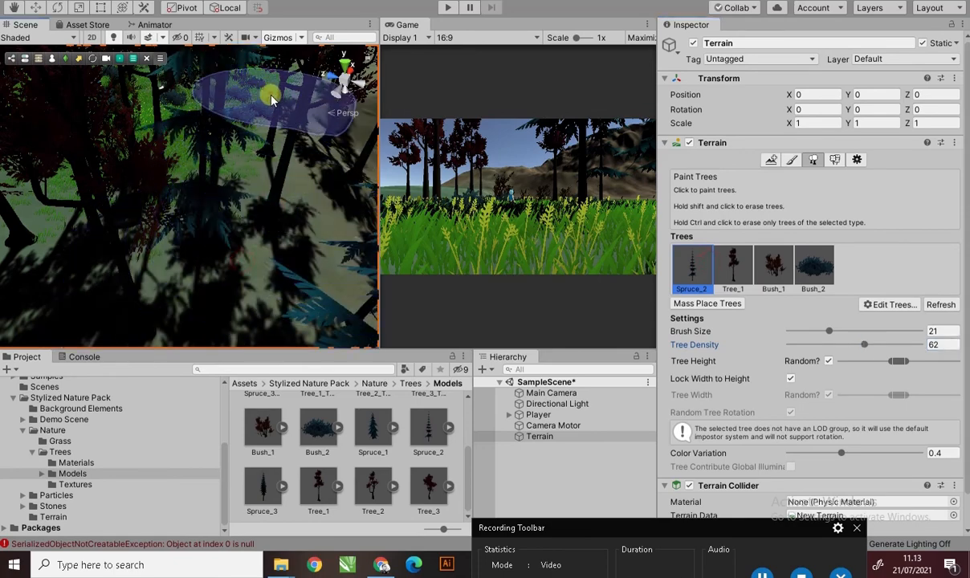
scroll(286, 167, down, 5)
scroll(259, 138, down, 4)
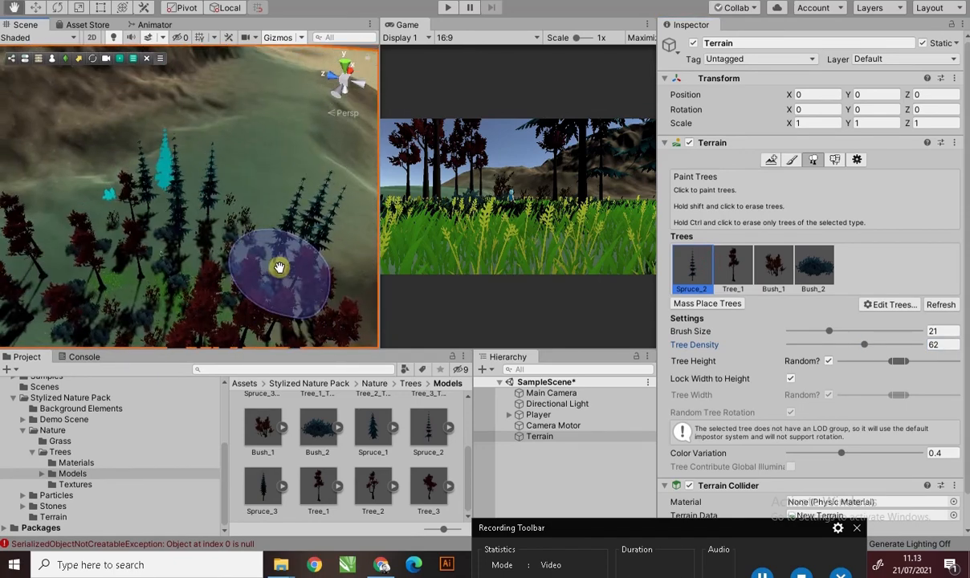
click(260, 218)
click(194, 177)
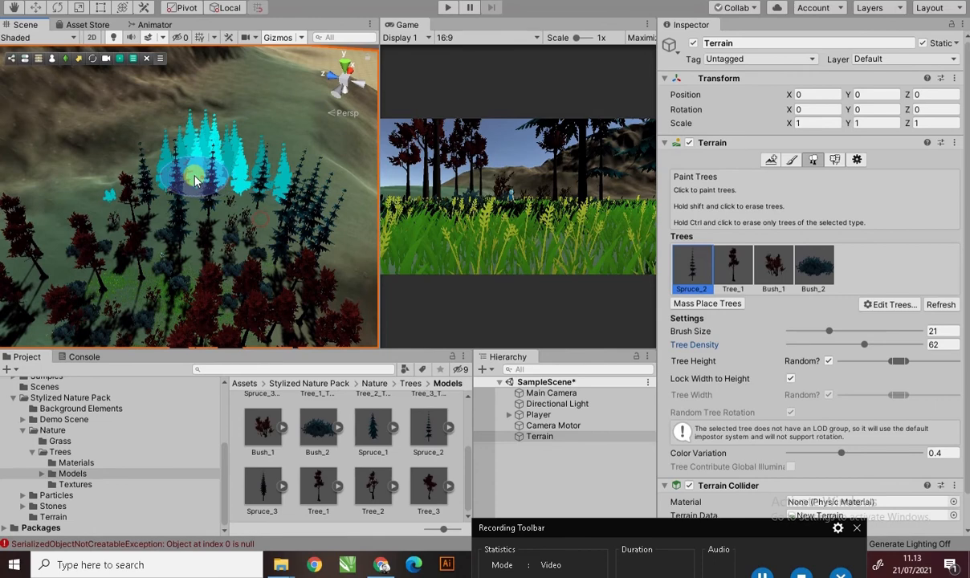
click(35, 223)
middle_drag(127, 218, 224, 201)
click(65, 235)
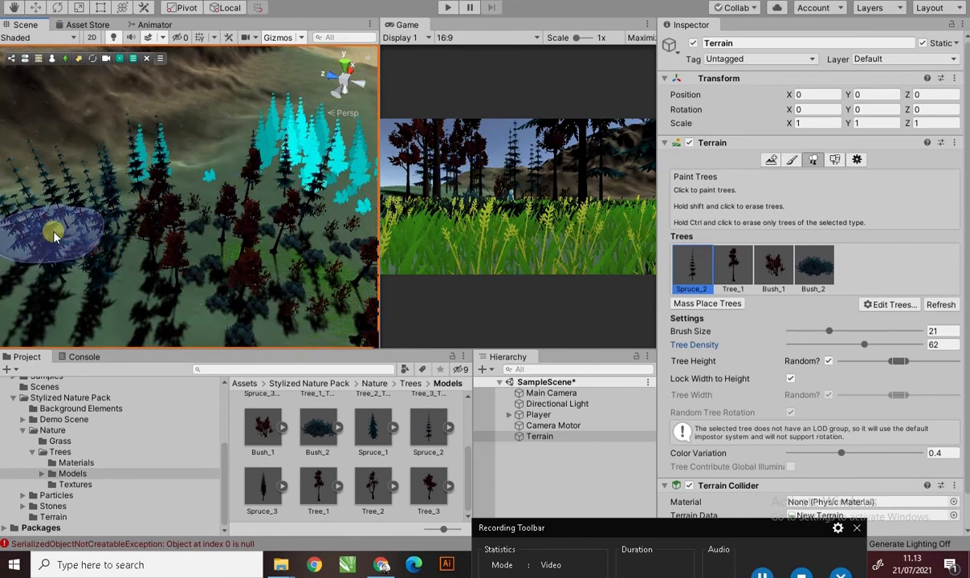
click(84, 320)
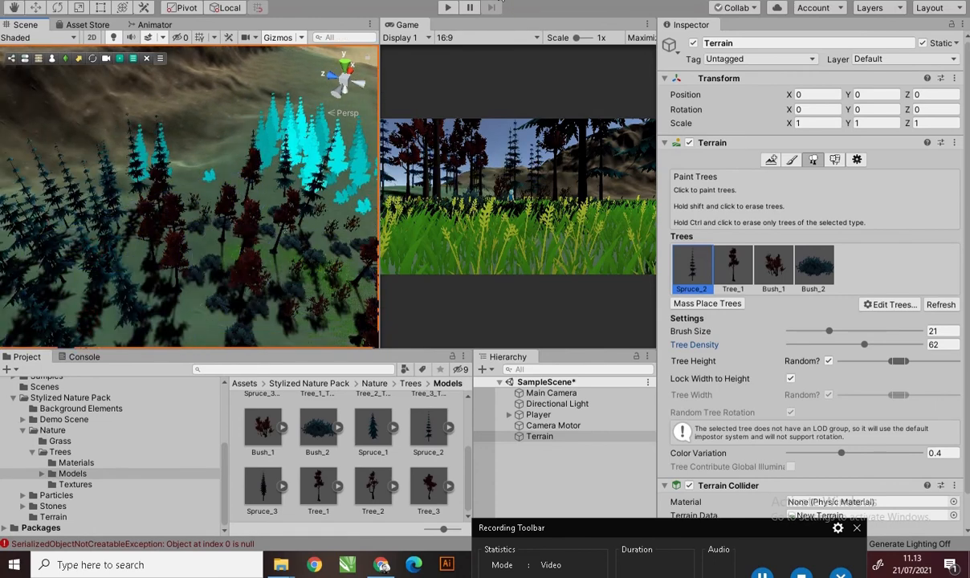
- Create a Wind Zone object at the root of SampleScene
click(562, 476)
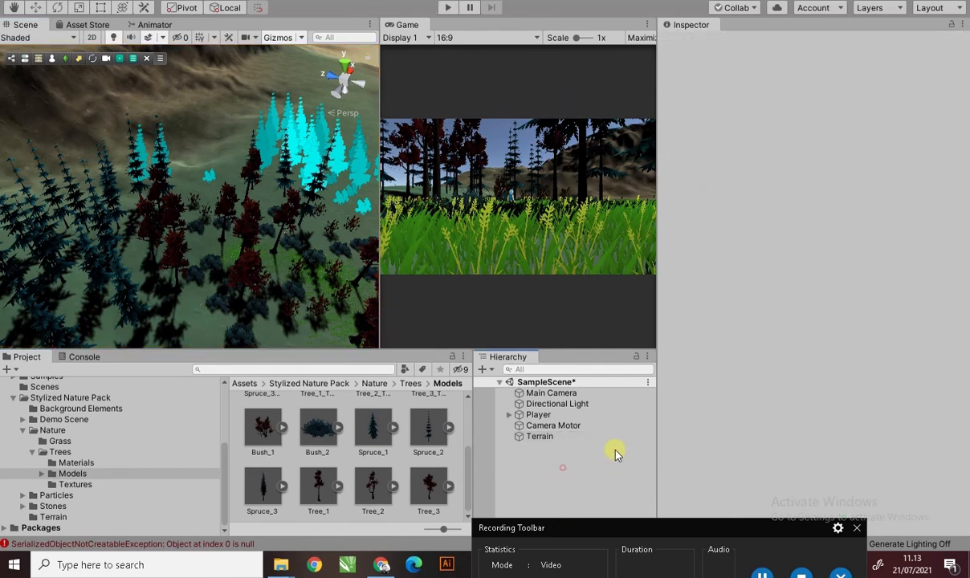
right_click(584, 441)
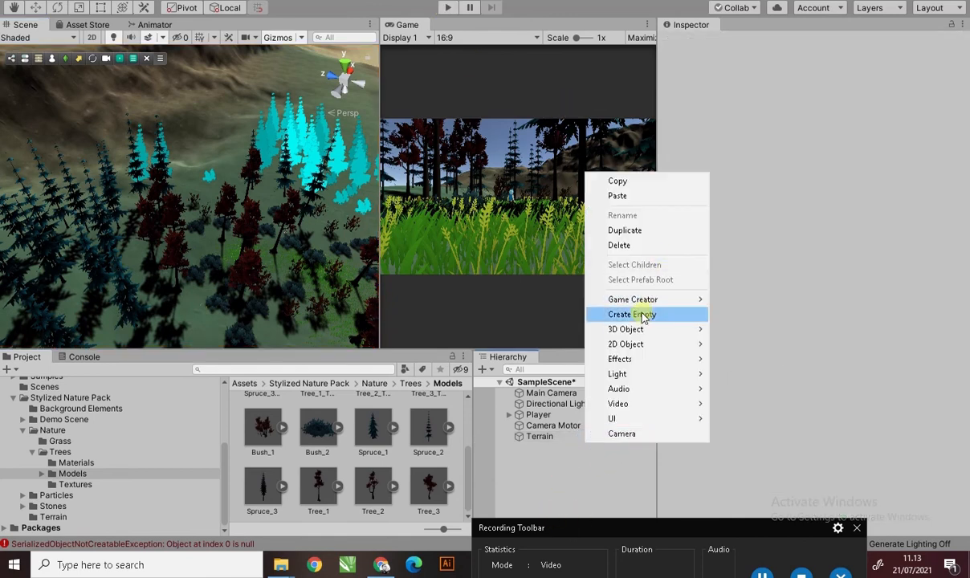
mouse_move(653, 335)
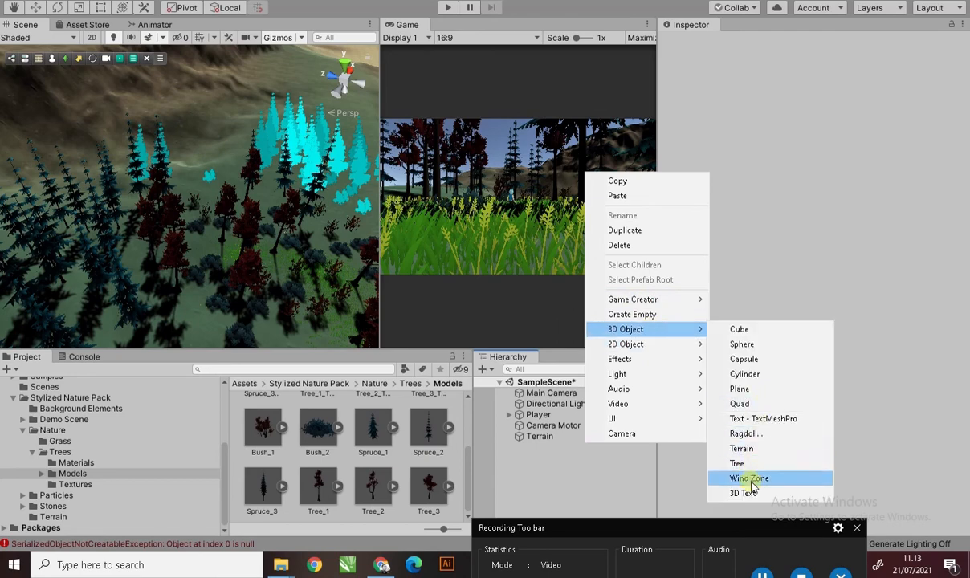
click(713, 479)
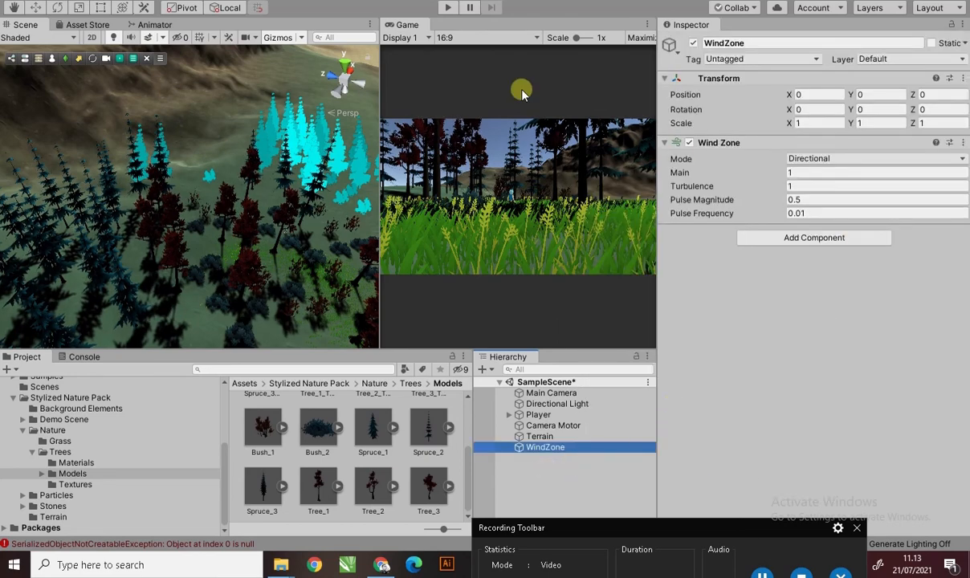
- Run the scene, enlarge the game view to watch how the wind moves the trees, and stop play mode
click(448, 7)
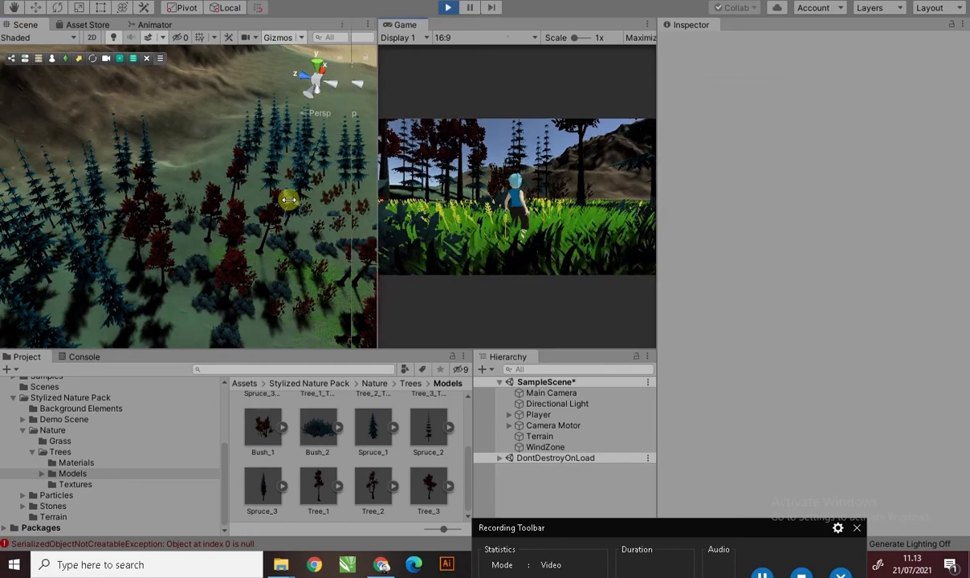
drag(379, 199, 186, 200)
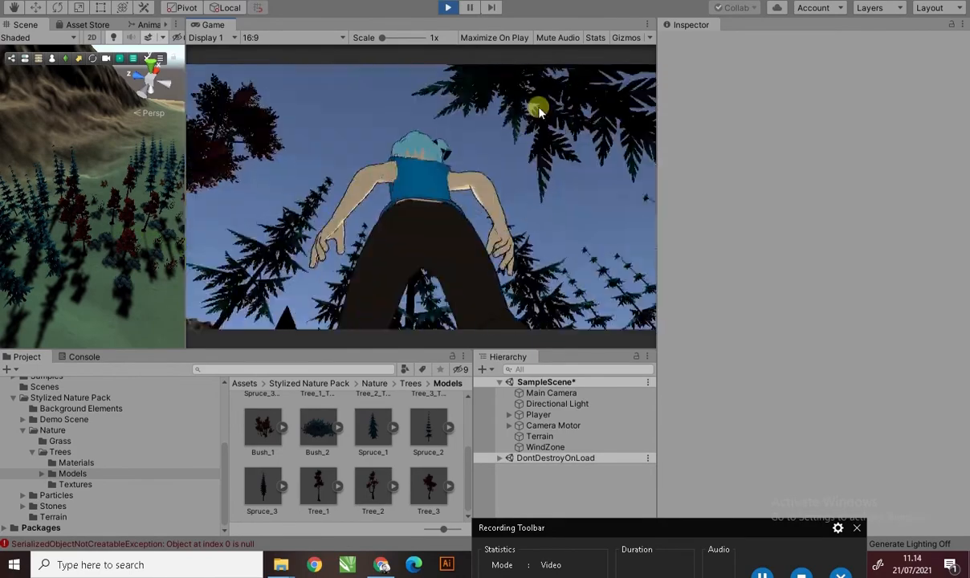
click(448, 7)
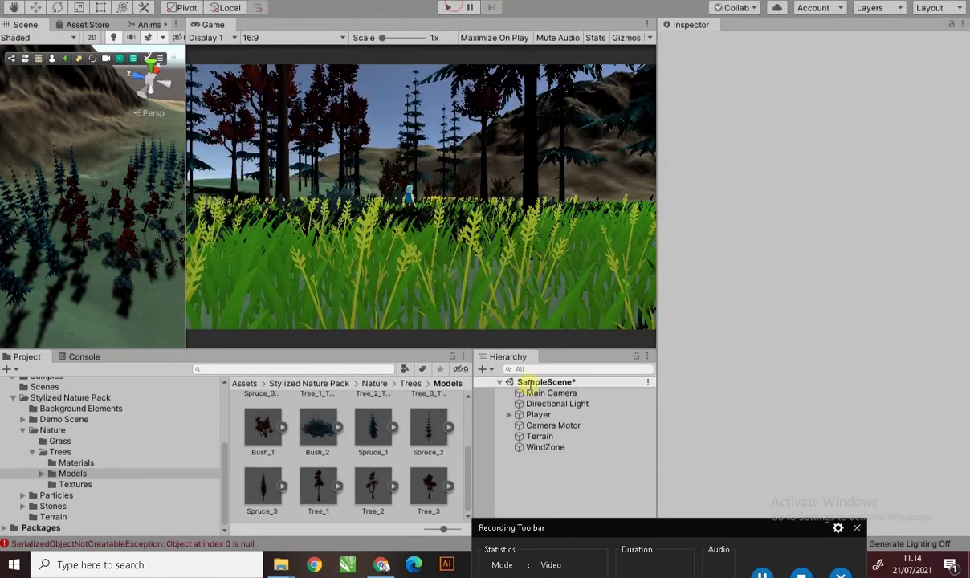
- Run the scene and try wind zone values of Main 2.35, Turbulence 1.99, Pulse Magnitude 1.25 and Pulse Frequency 1.45
click(546, 448)
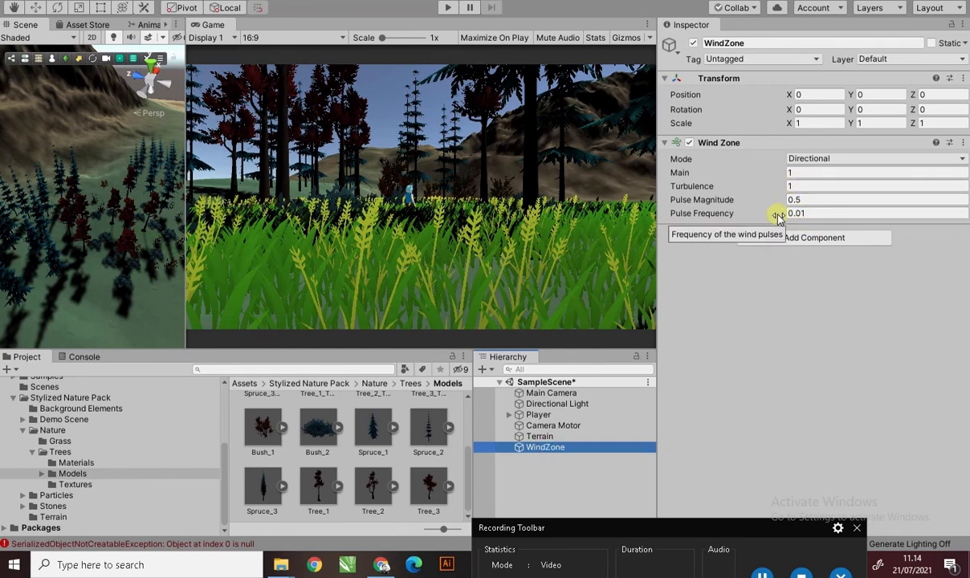
click(448, 7)
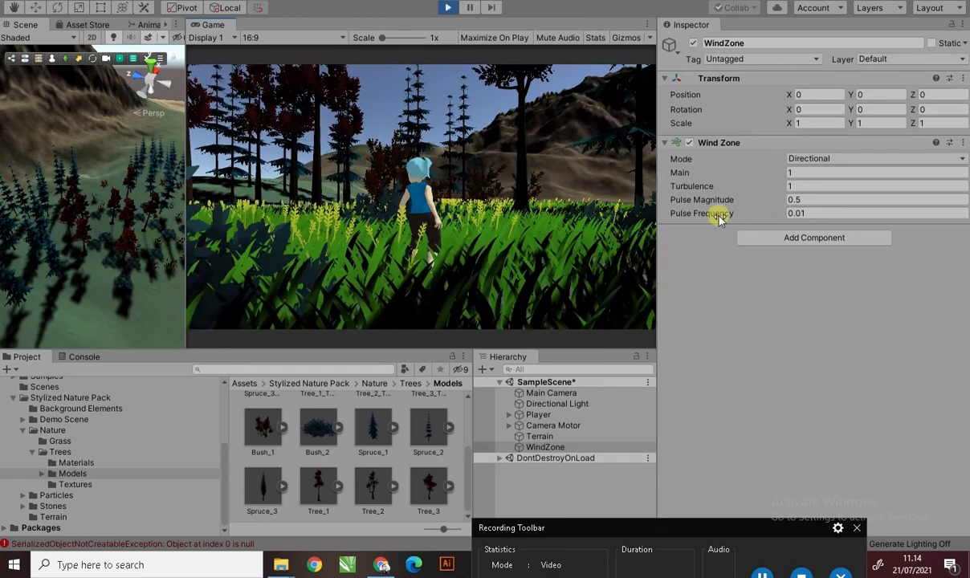
drag(719, 215, 743, 215)
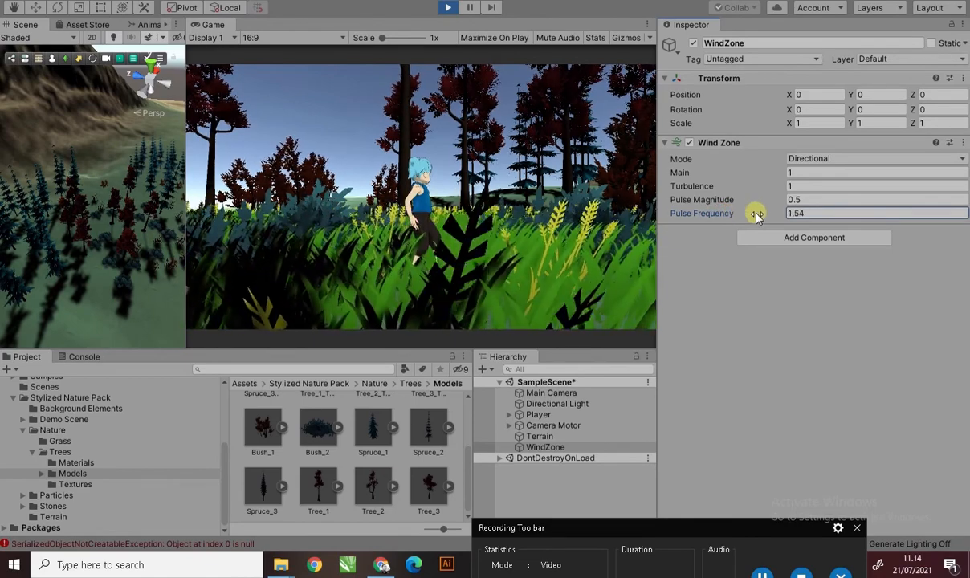
drag(722, 201, 758, 205)
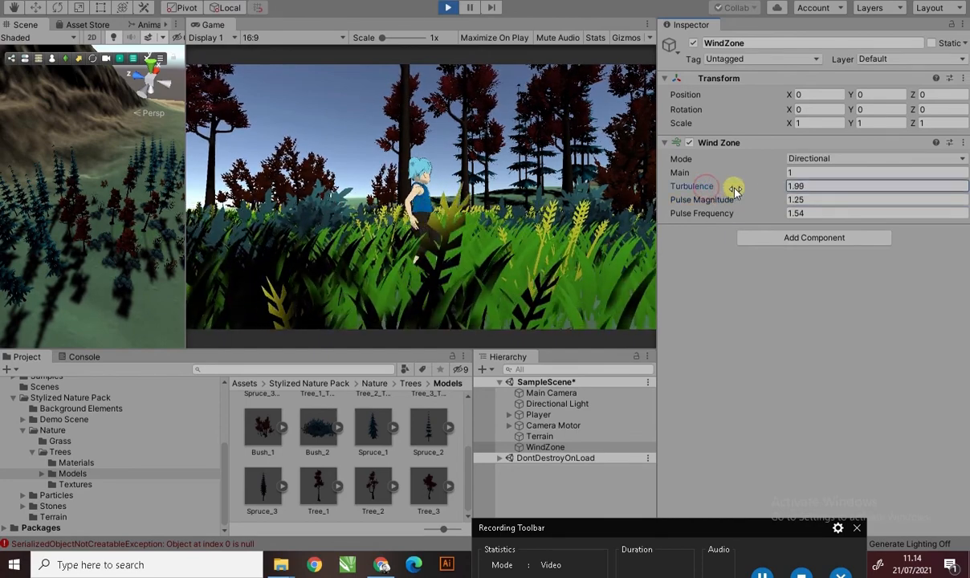
drag(697, 174, 730, 174)
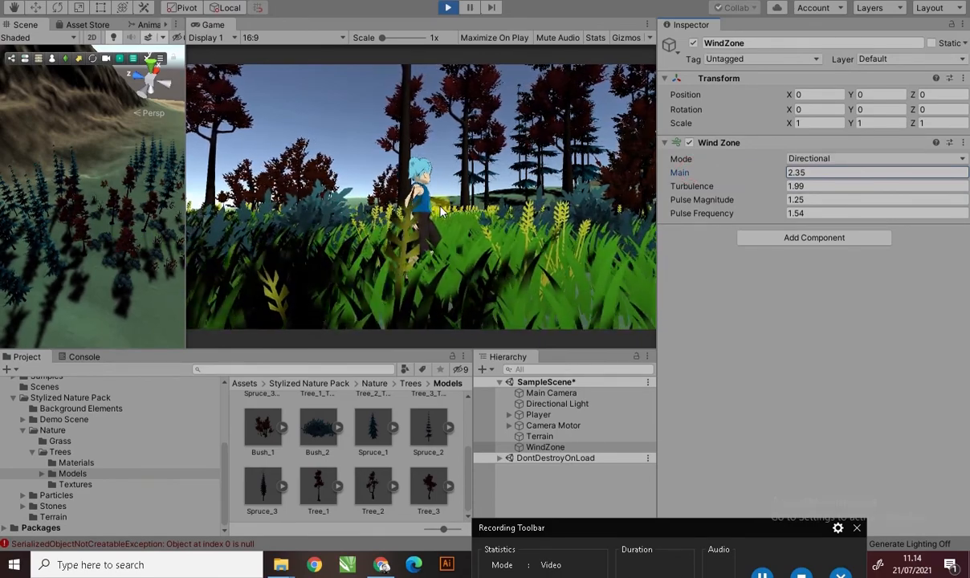
mouse_move(718, 210)
mouse_down()
mouse_move(742, 212)
mouse_move(720, 215)
mouse_up()
- Try the wind zone's Spherical mode, switch it back to Directional, and stop play mode
click(853, 159)
click(842, 189)
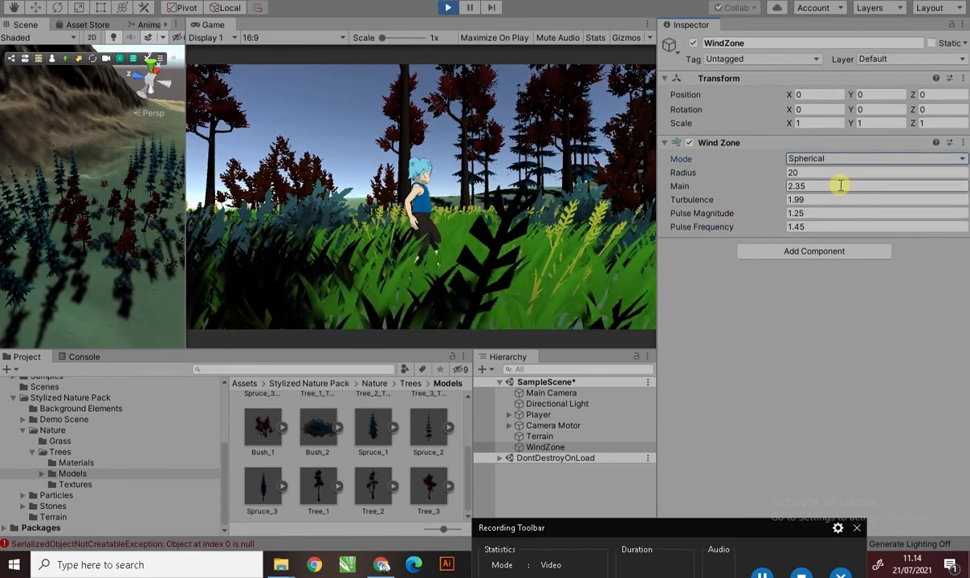
click(833, 160)
click(835, 175)
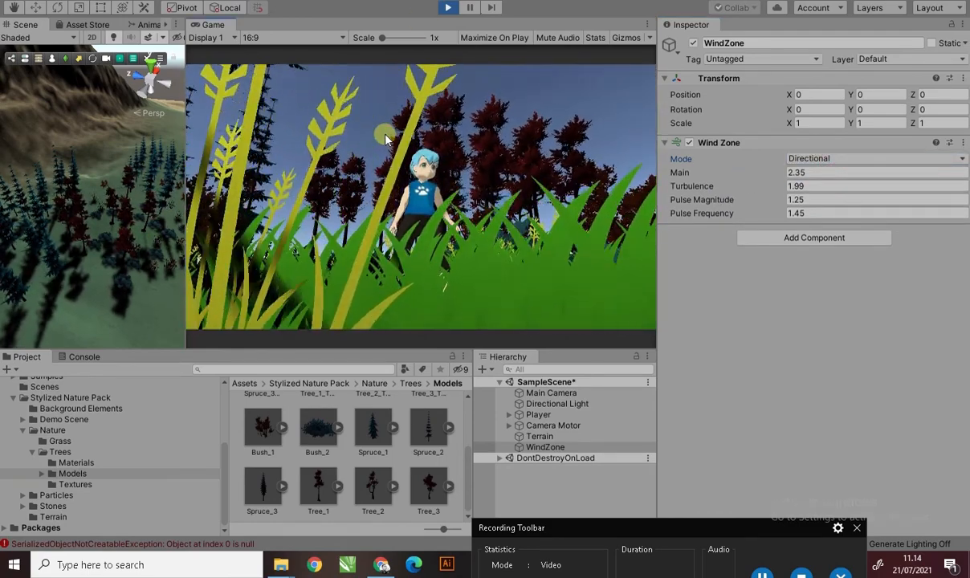
click(447, 7)
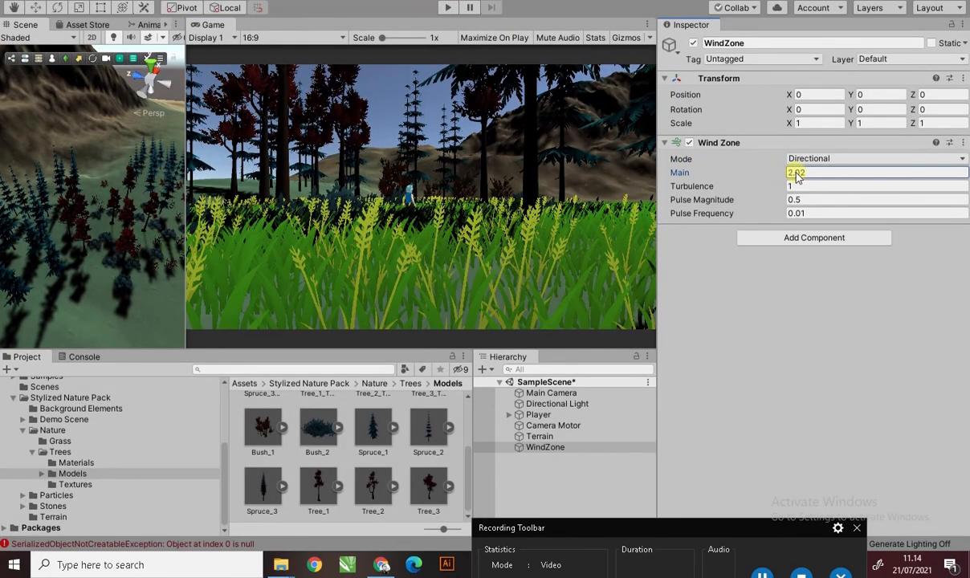
- Tune the wind zone outside play mode to Main 2.43 and Turbulence 1.25, test-running the scene between changes, starting with Main 2.1
click(450, 7)
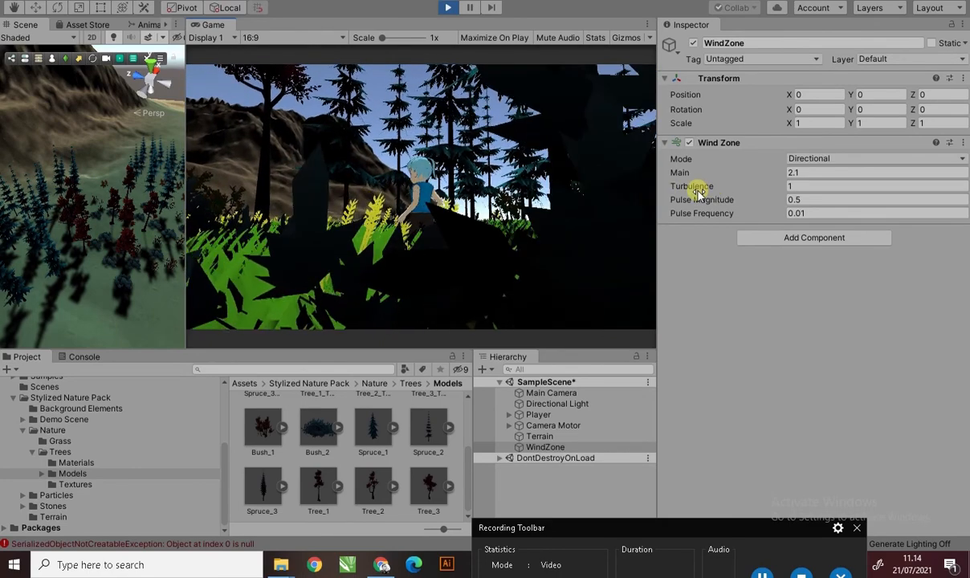
click(449, 9)
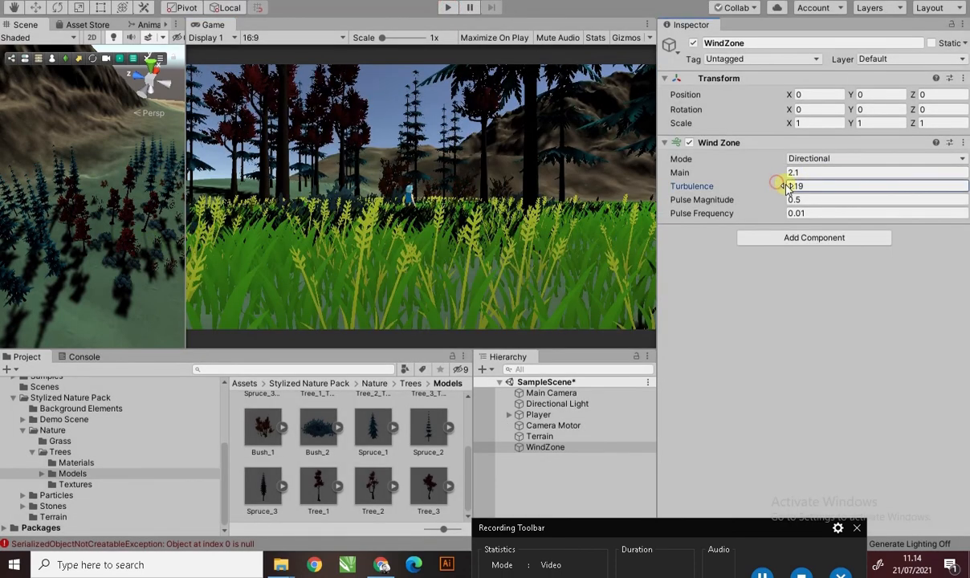
drag(775, 173, 789, 175)
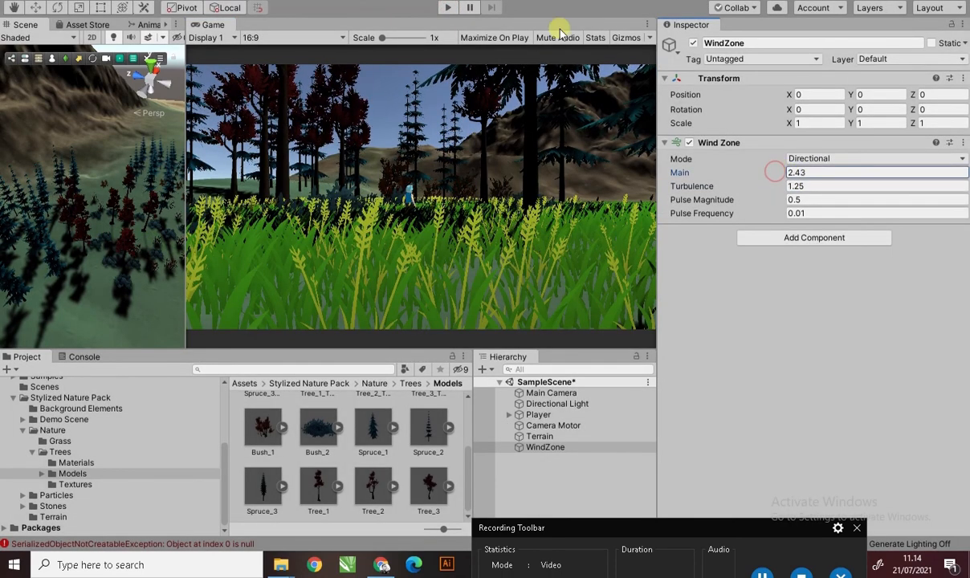
click(445, 8)
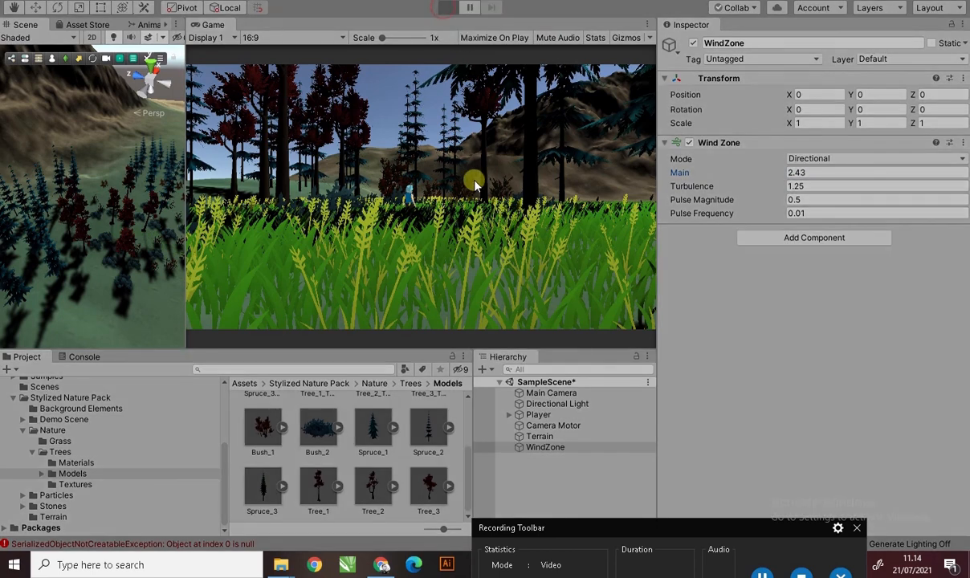